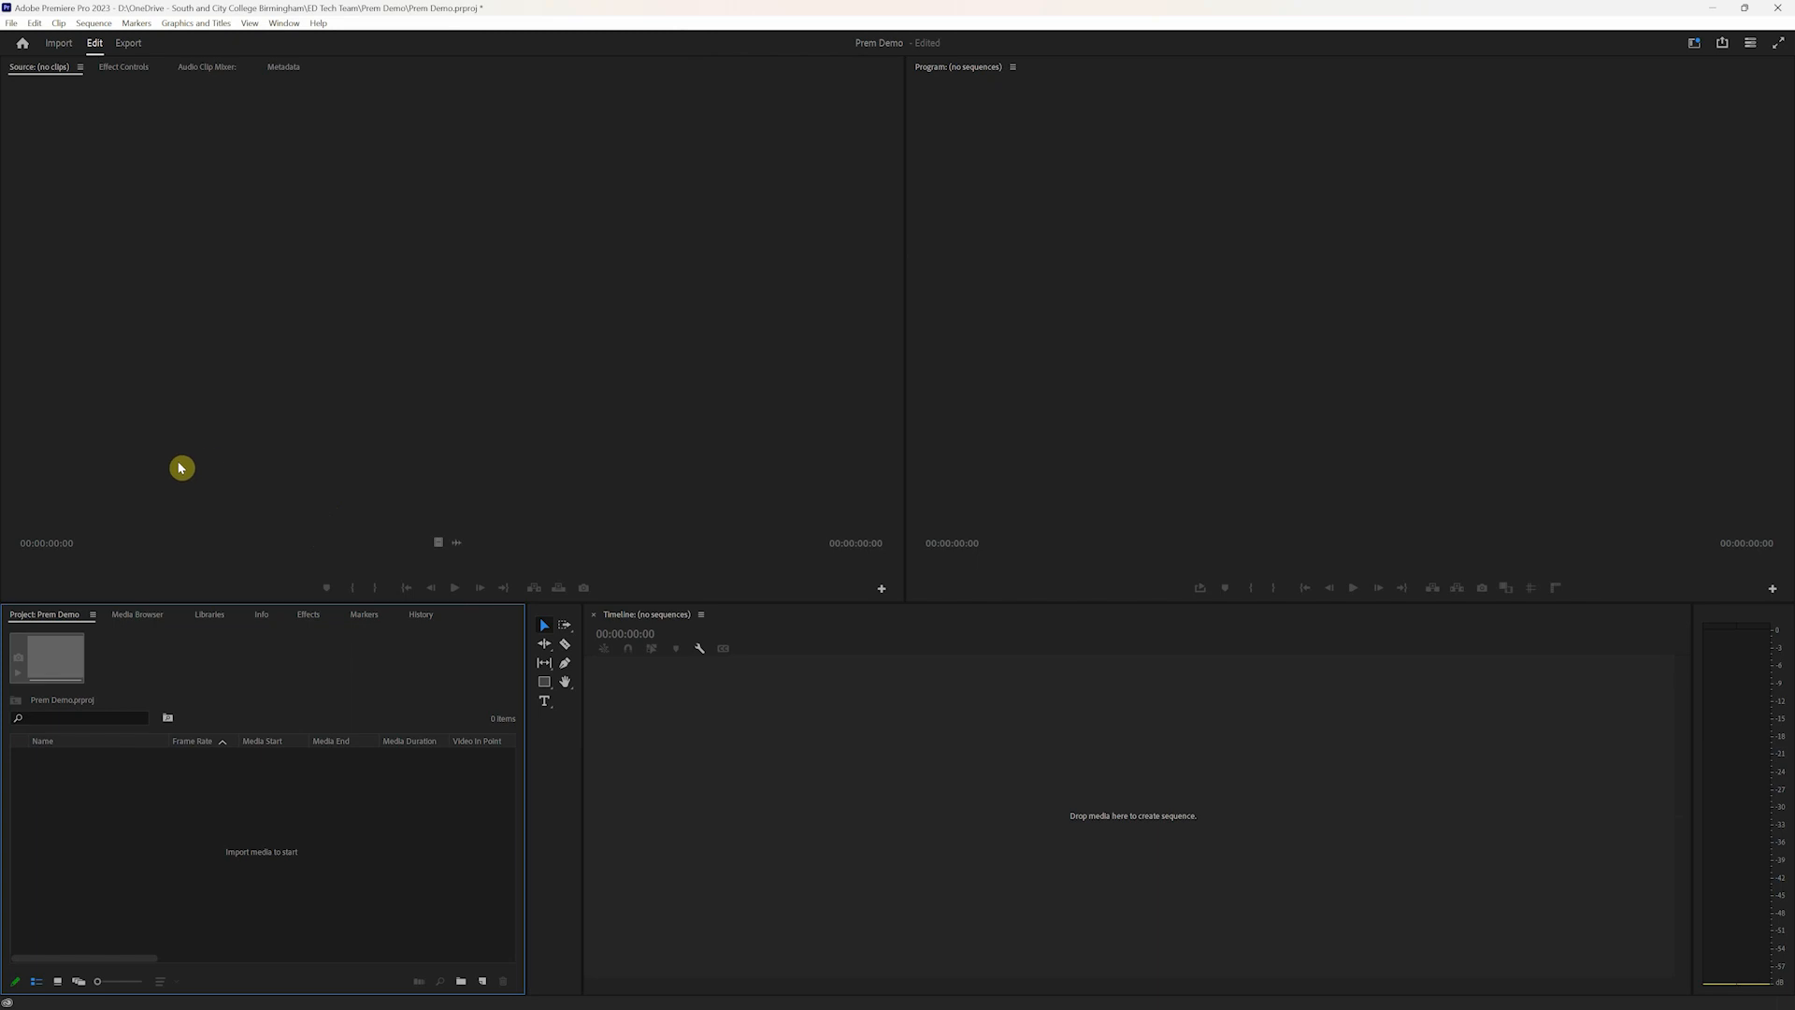
Step: Dock the Project panel as its own column beside the Source monitor and narrow it
left_click_drag(56, 619, 19, 335)
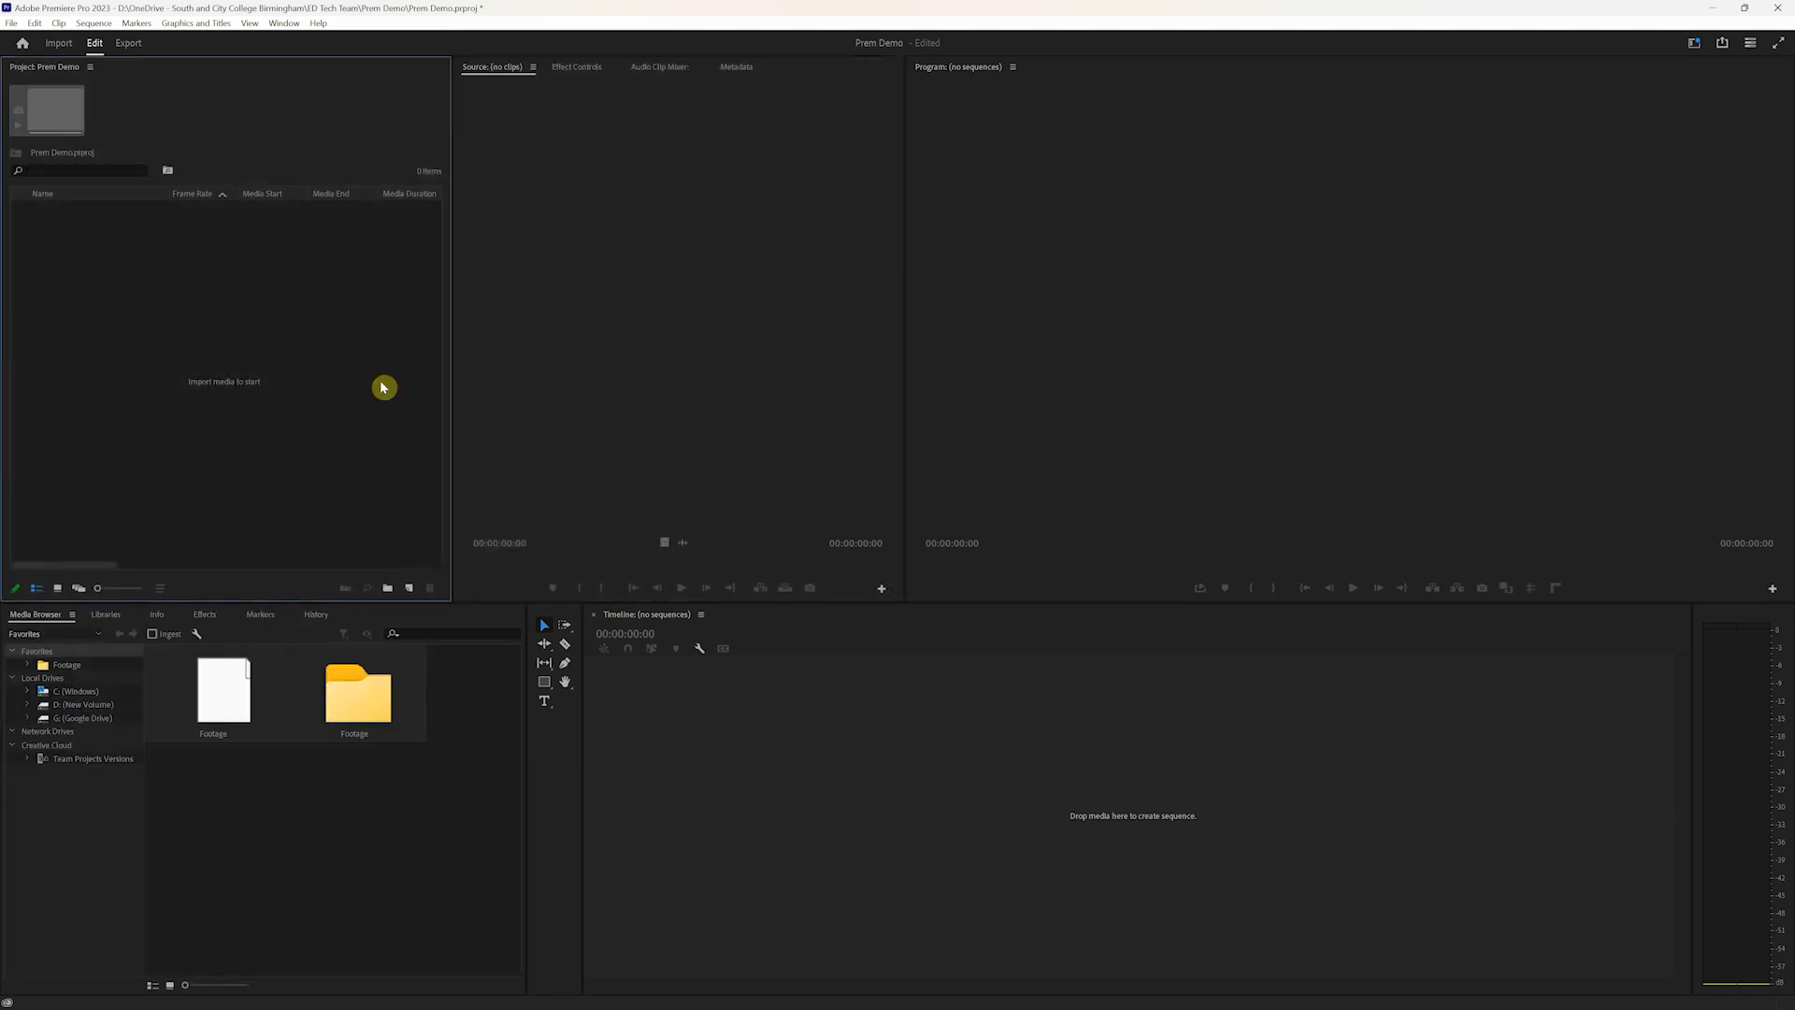
left_click_drag(453, 397, 276, 407)
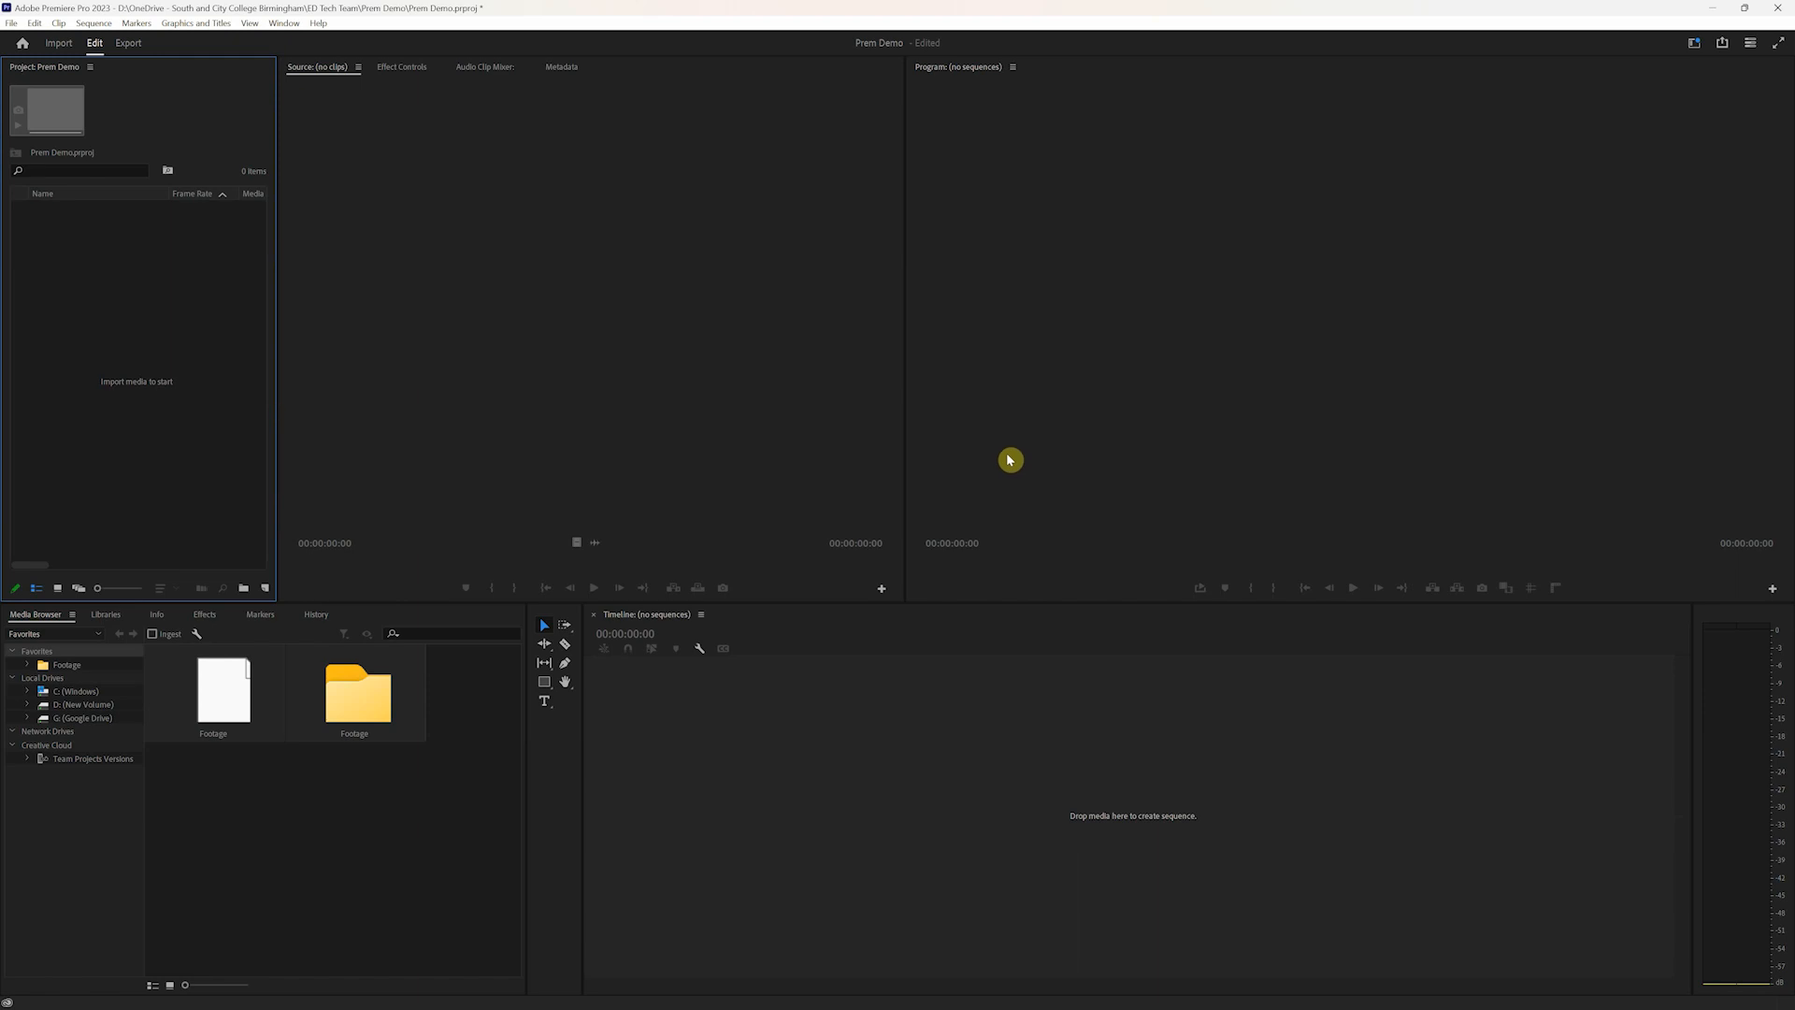
Step: Show the Effects list in the Media Browser's panel group and narrow that group to roughly fit the effect folders
left_click_drag(527, 770, 161, 787)
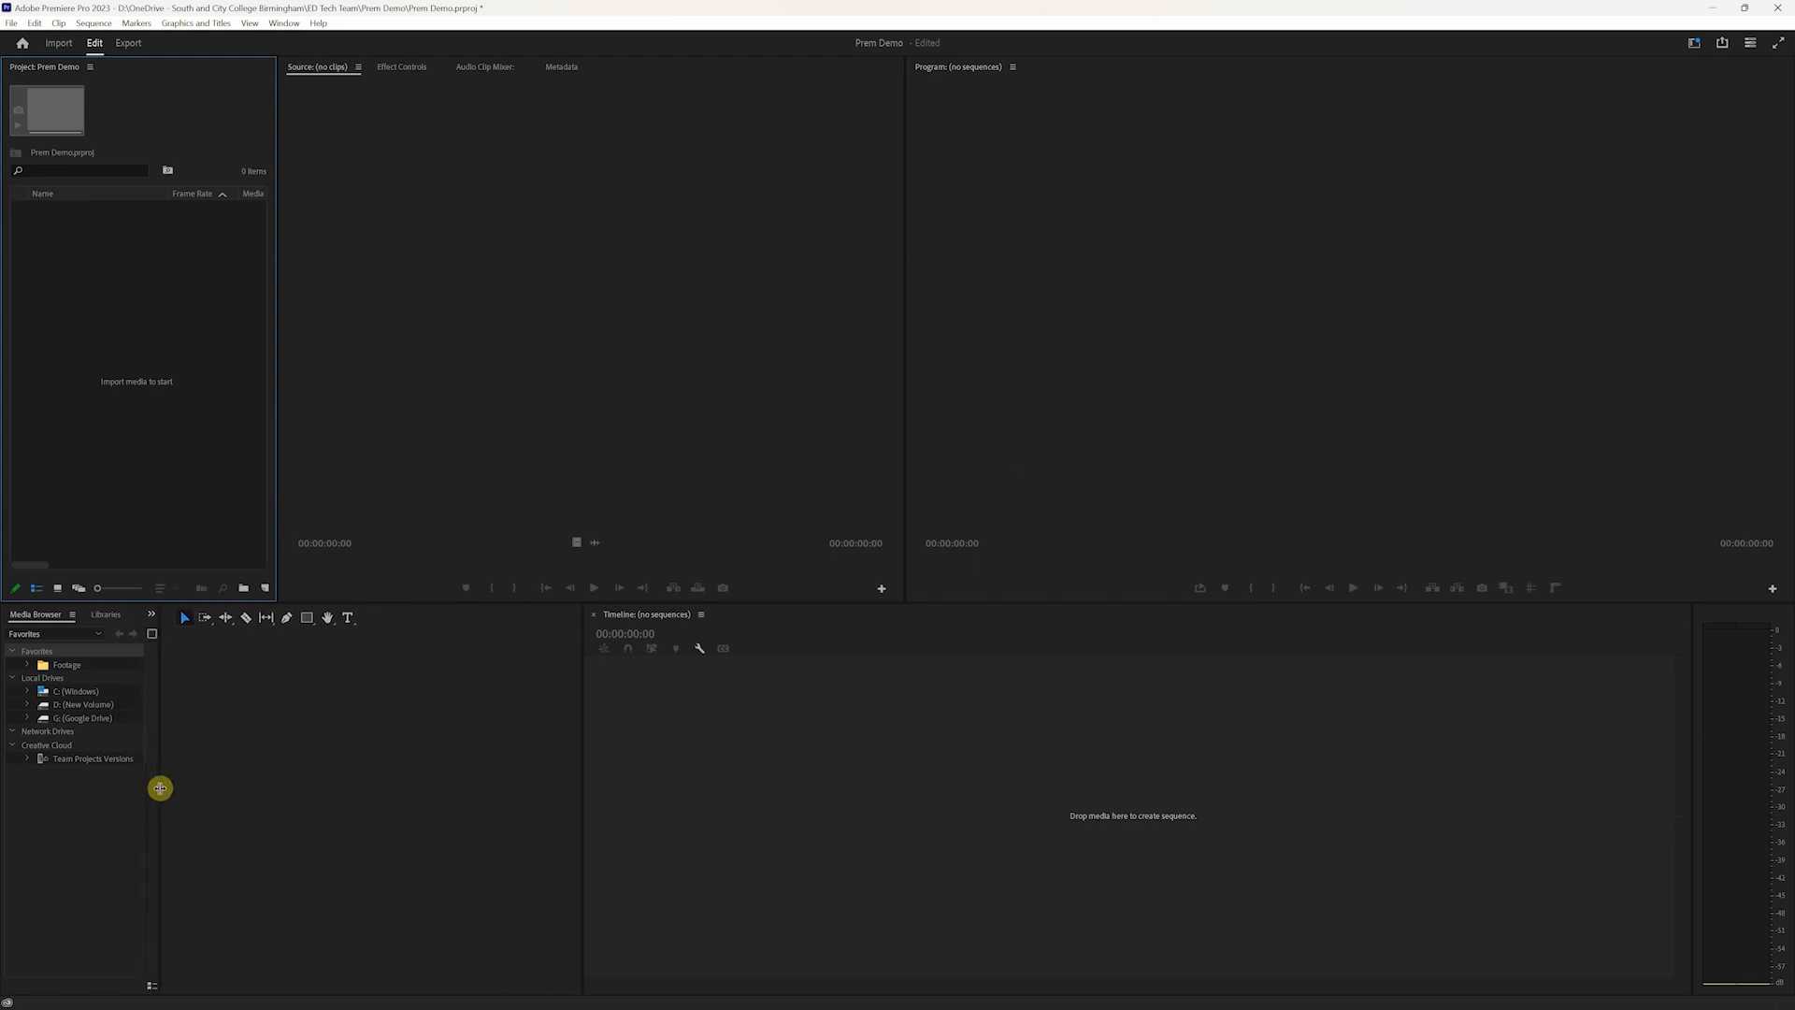
left_click(150, 618)
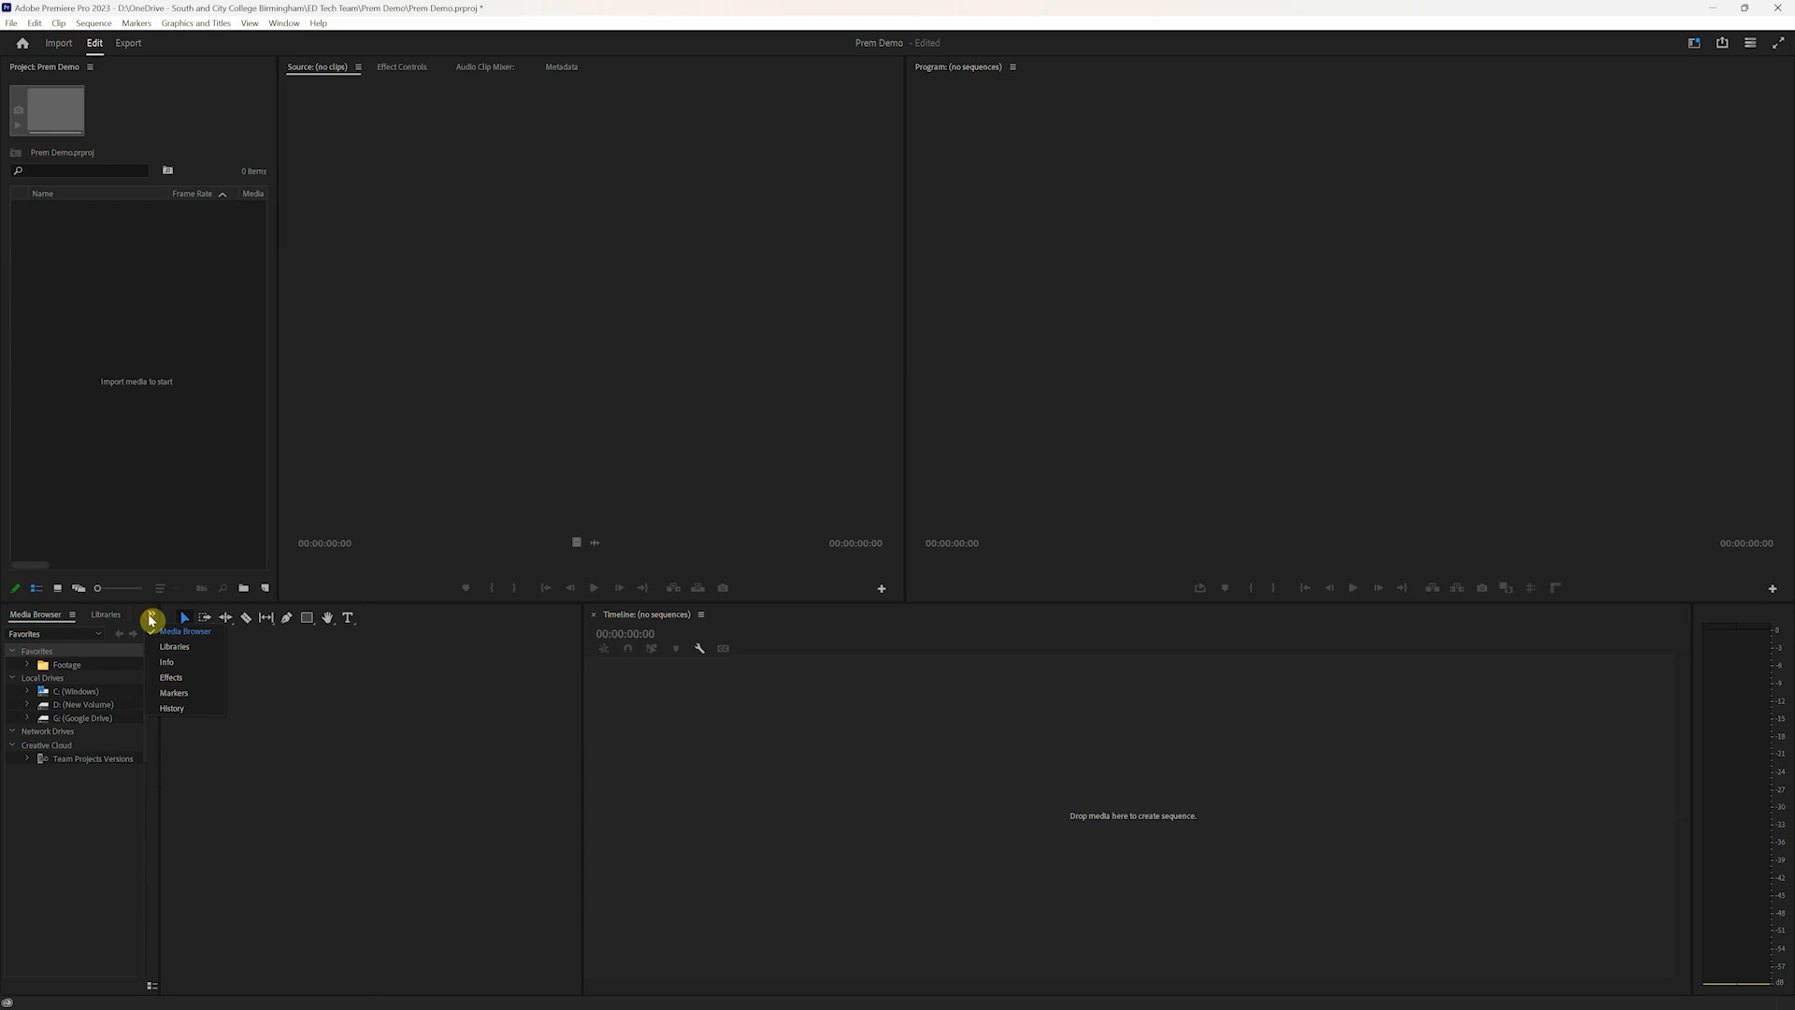
left_click(198, 680)
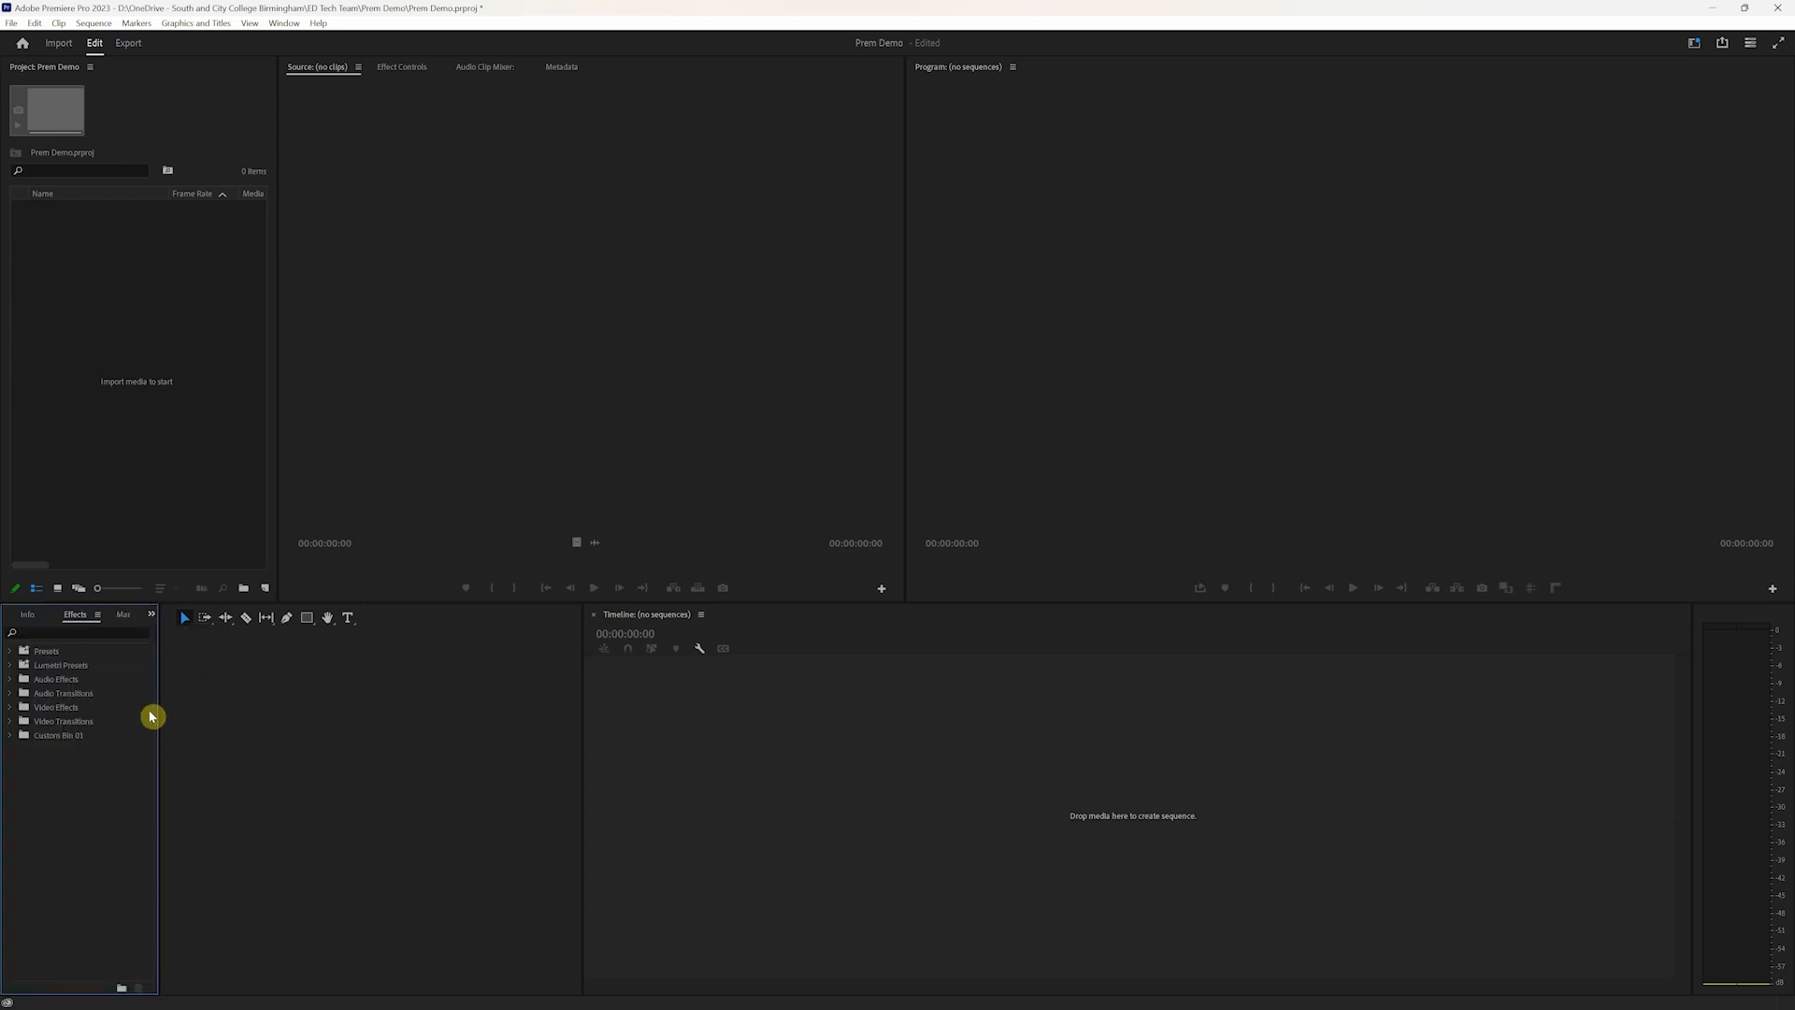
left_click_drag(157, 718, 181, 717)
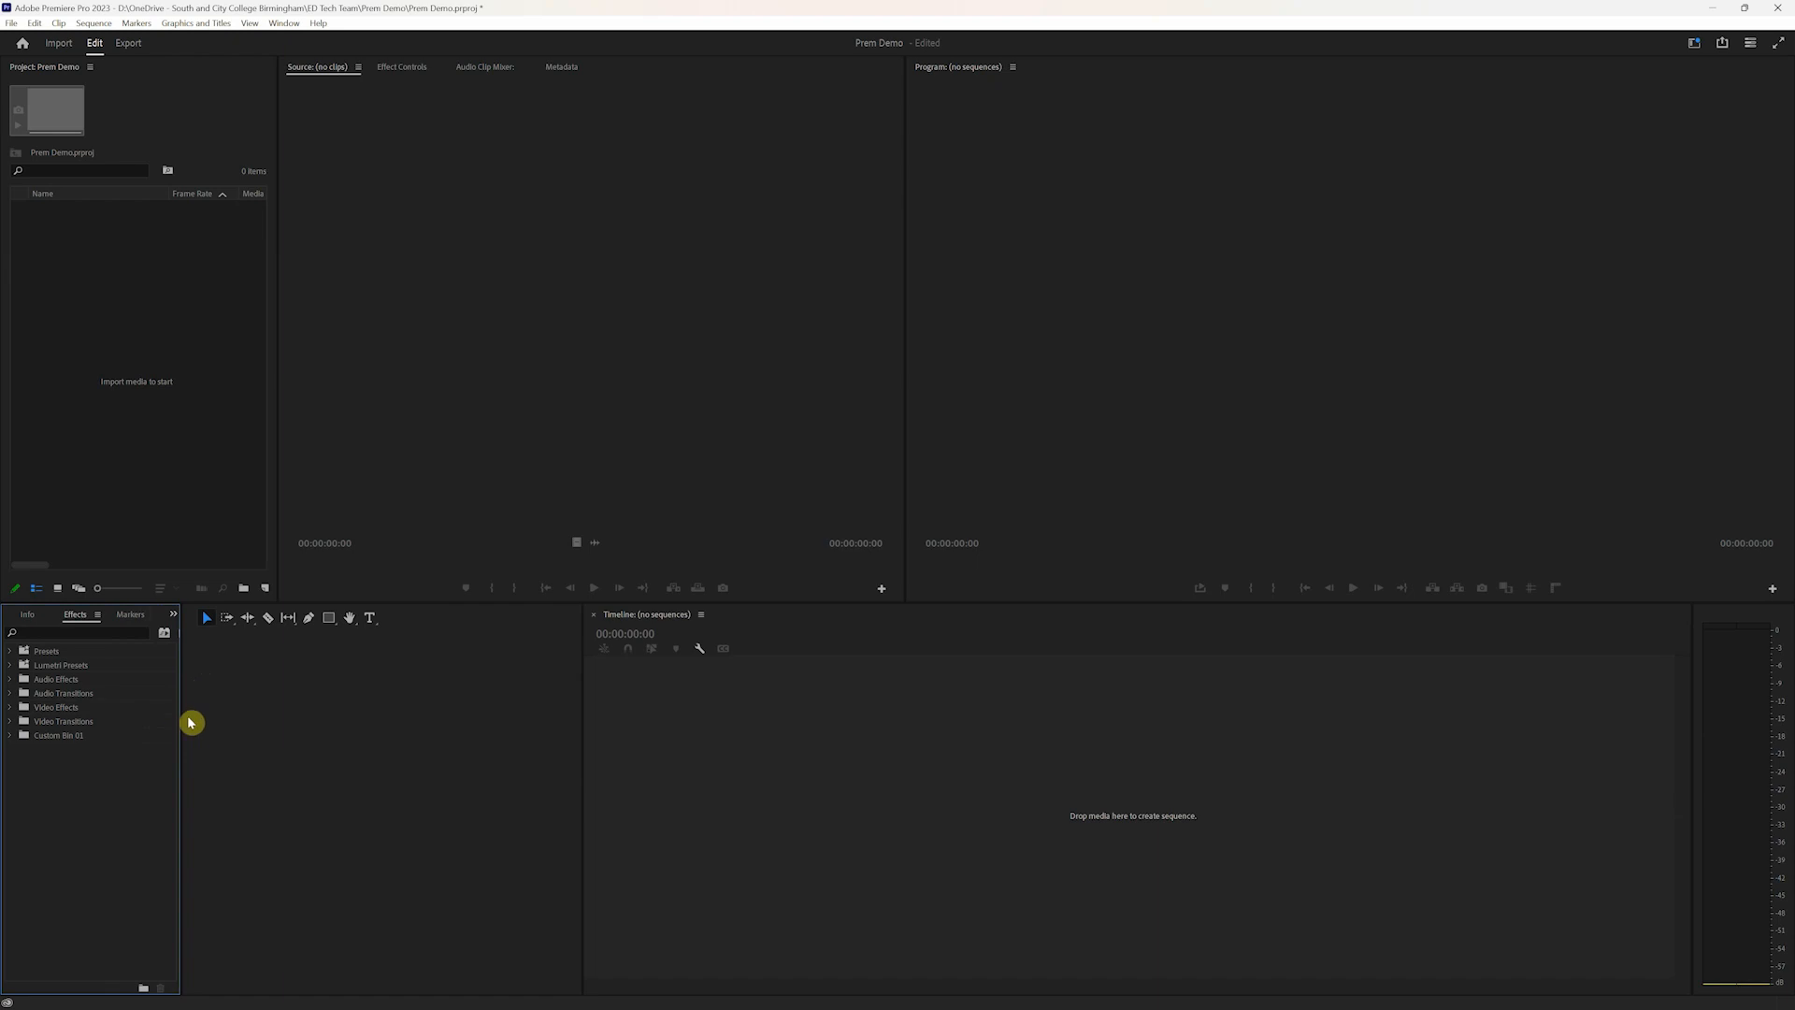
Step: Widen the Timeline so the Tools panel shrinks to a single column, and slightly widen the Source monitor
left_click_drag(581, 707, 180, 728)
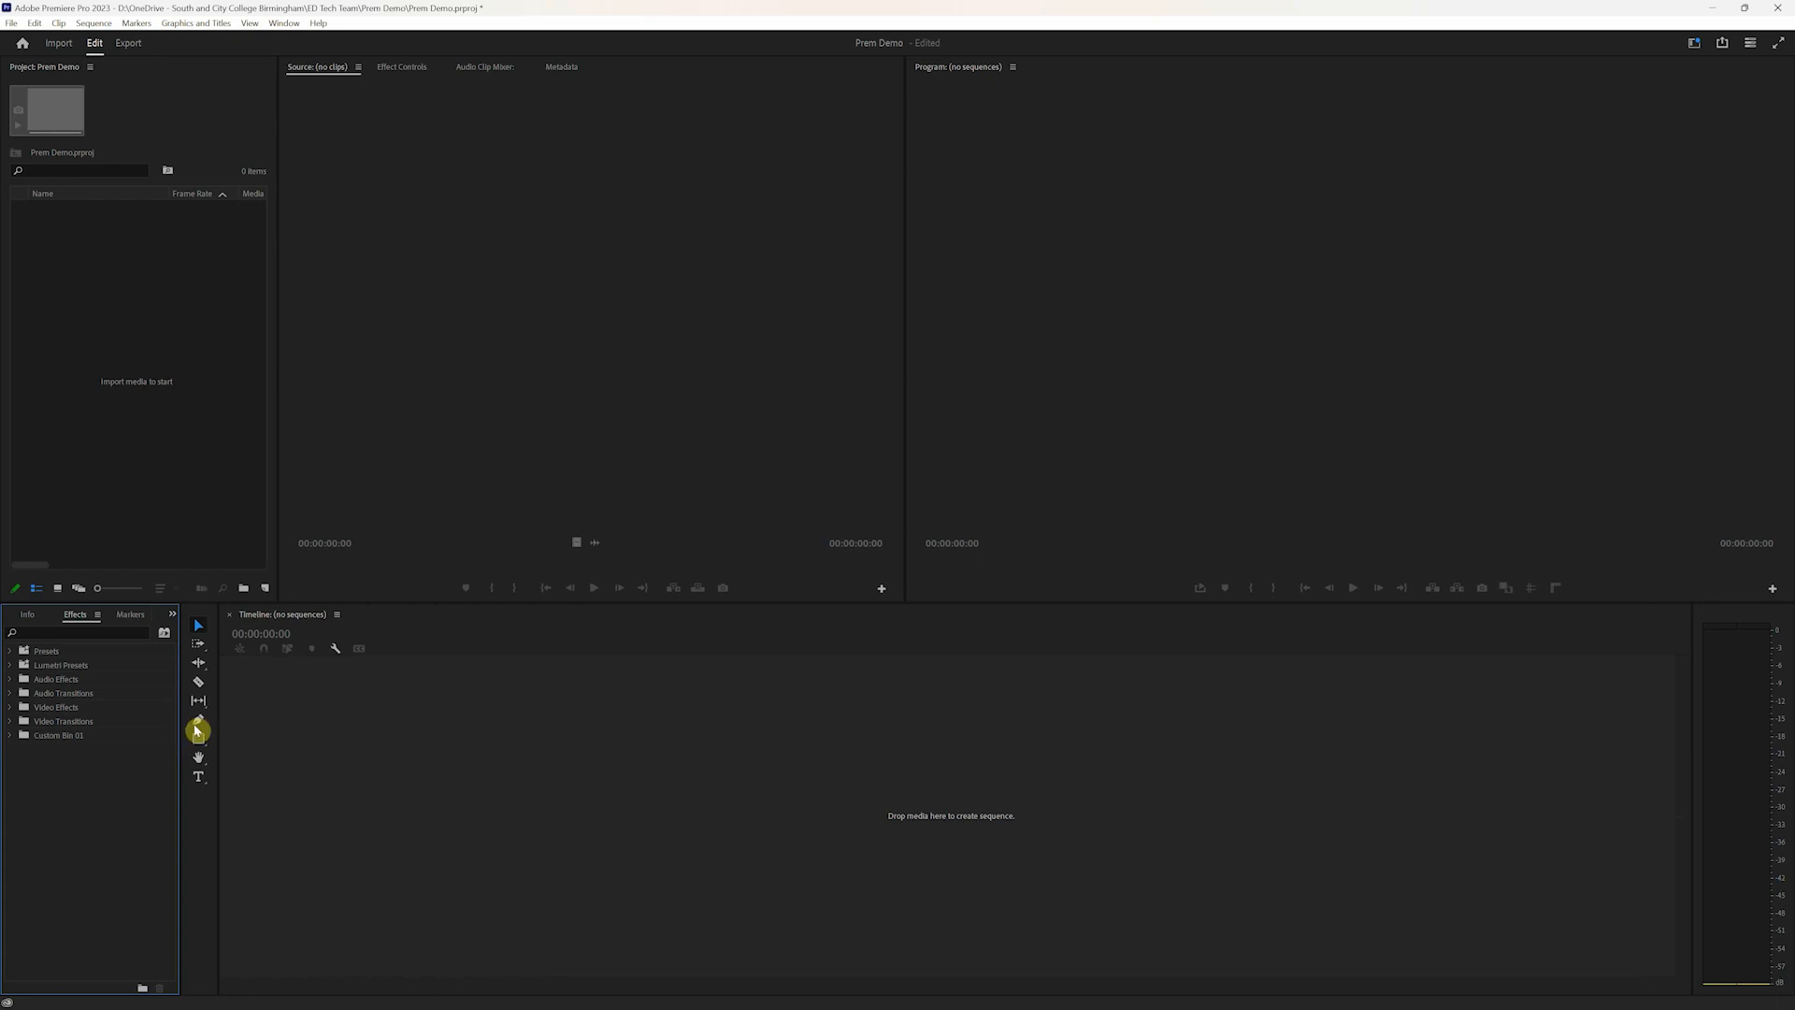
left_click_drag(905, 425, 940, 423)
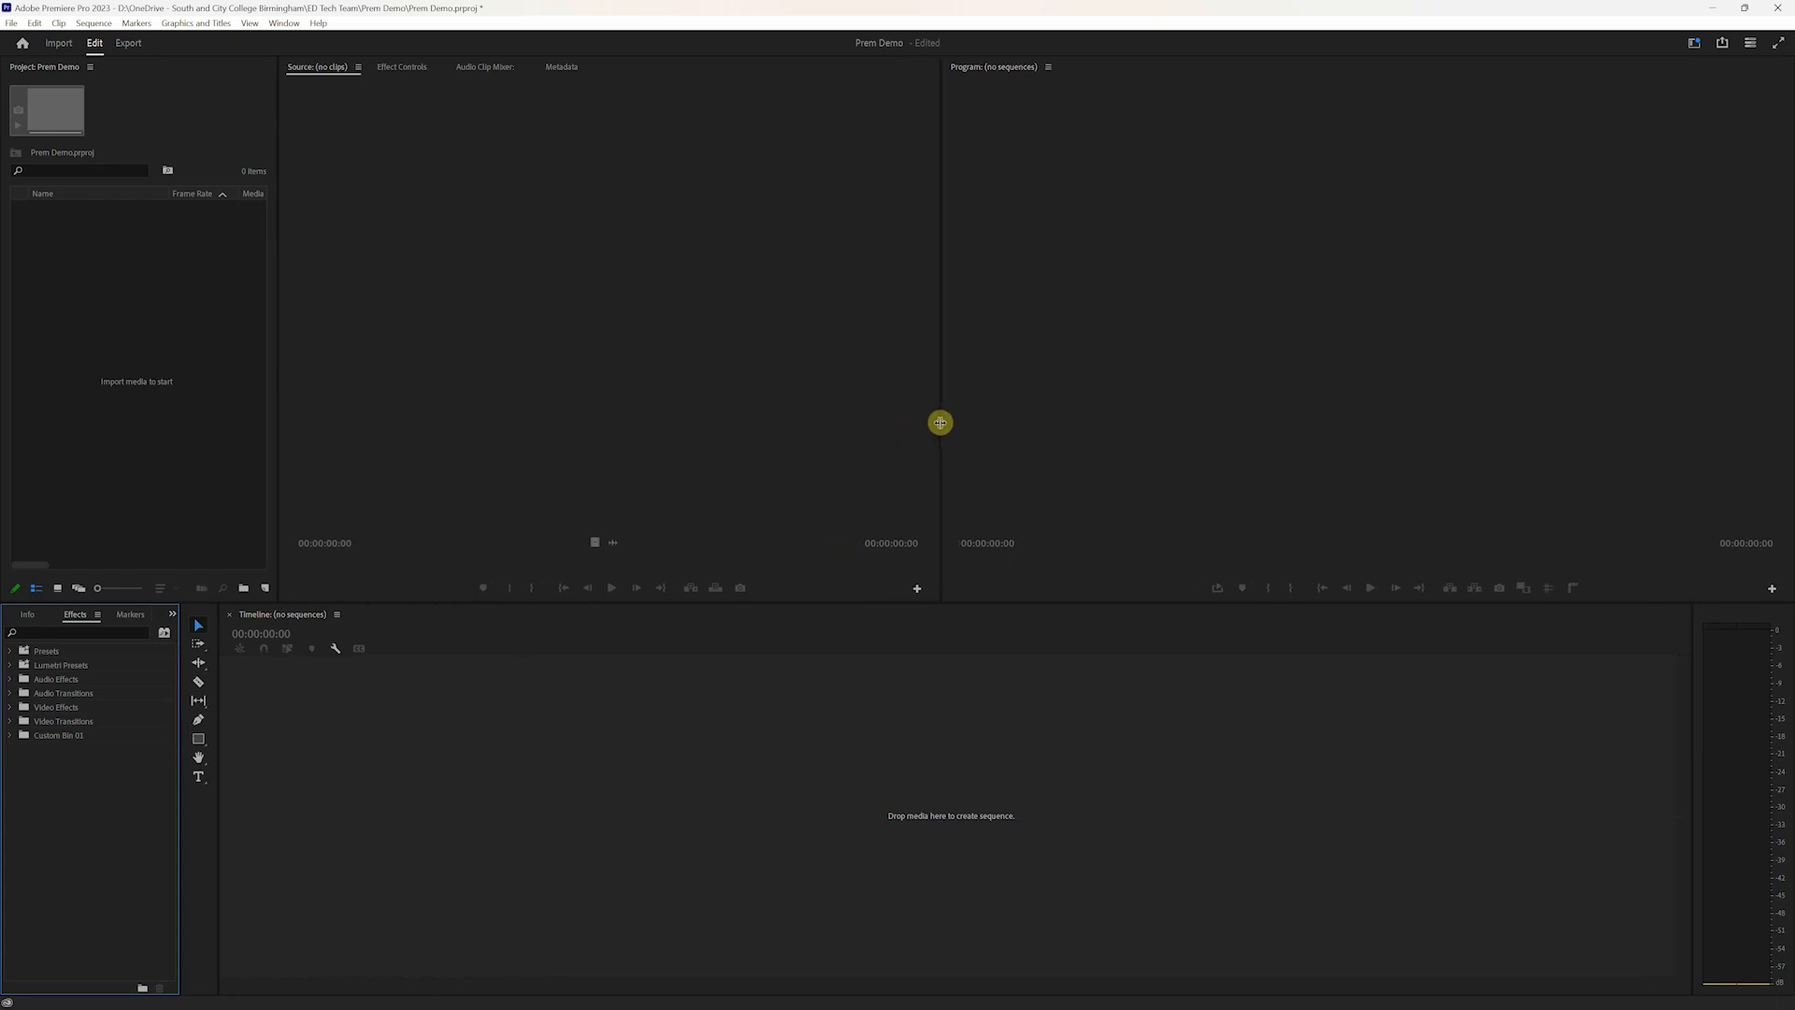
Step: Save the current panel layout as a new workspace named Prem Demo
left_click(284, 23)
mouse_move(301, 39)
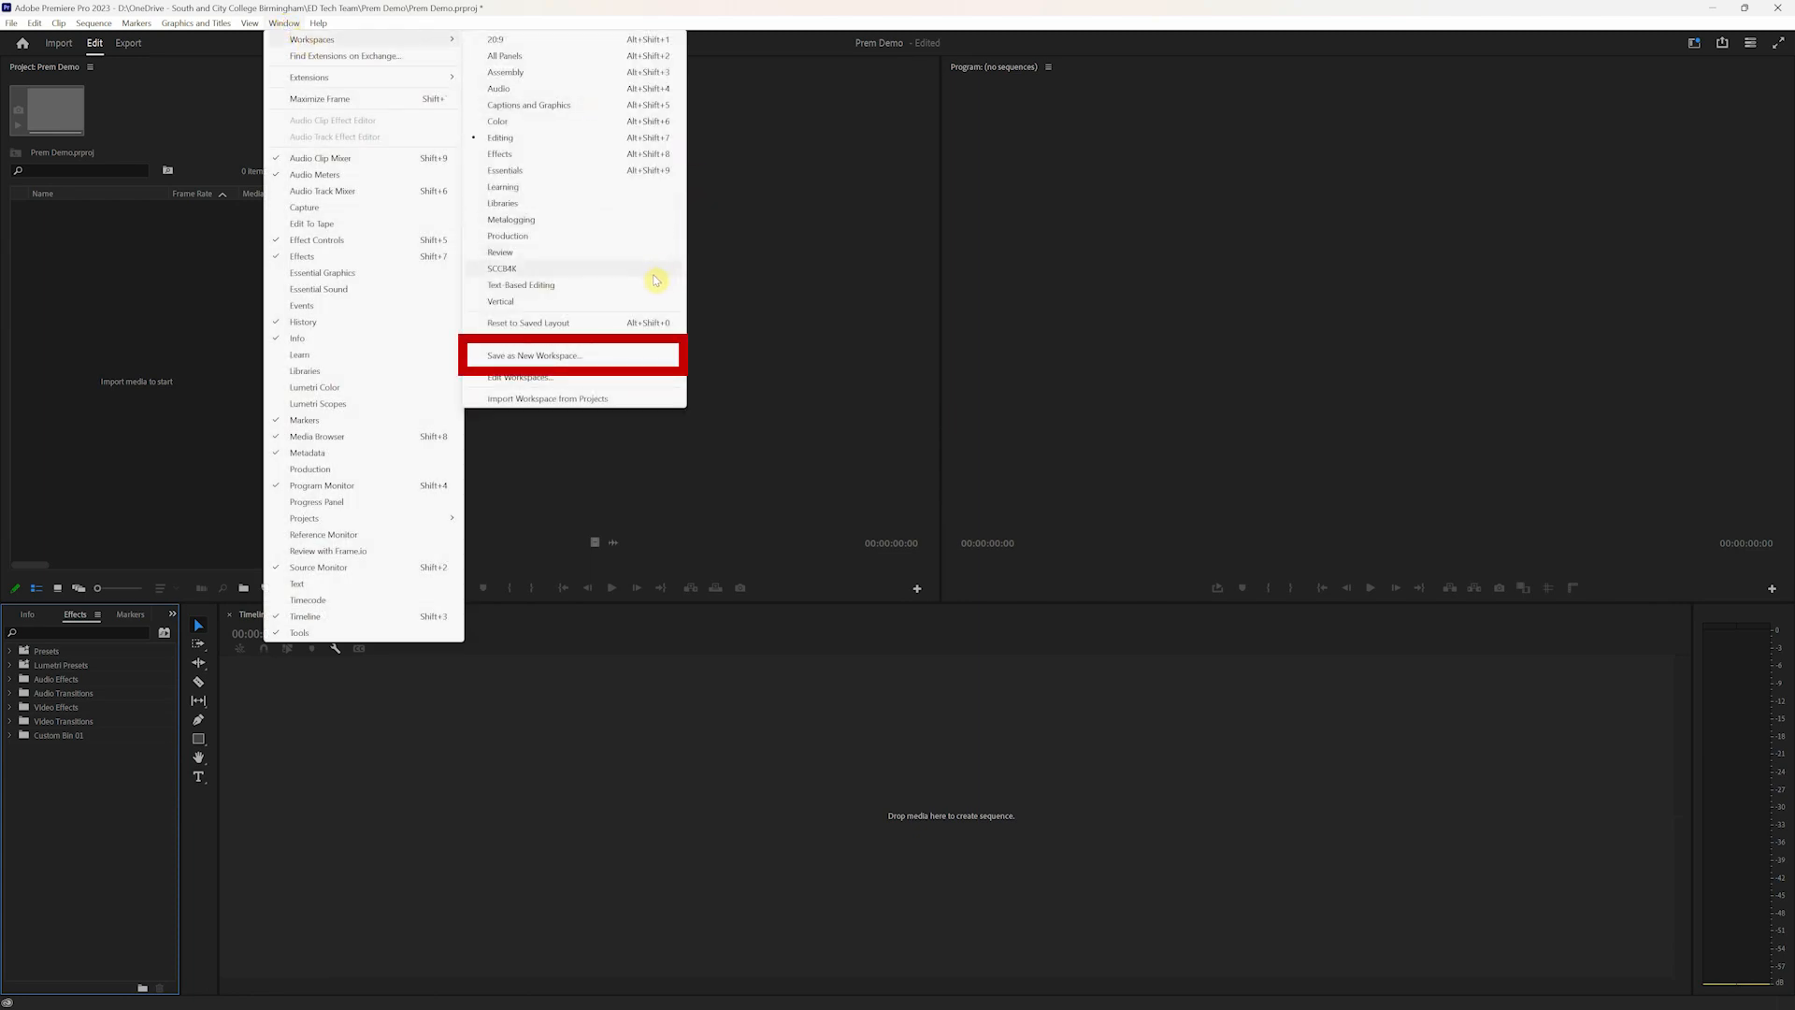
left_click(533, 356)
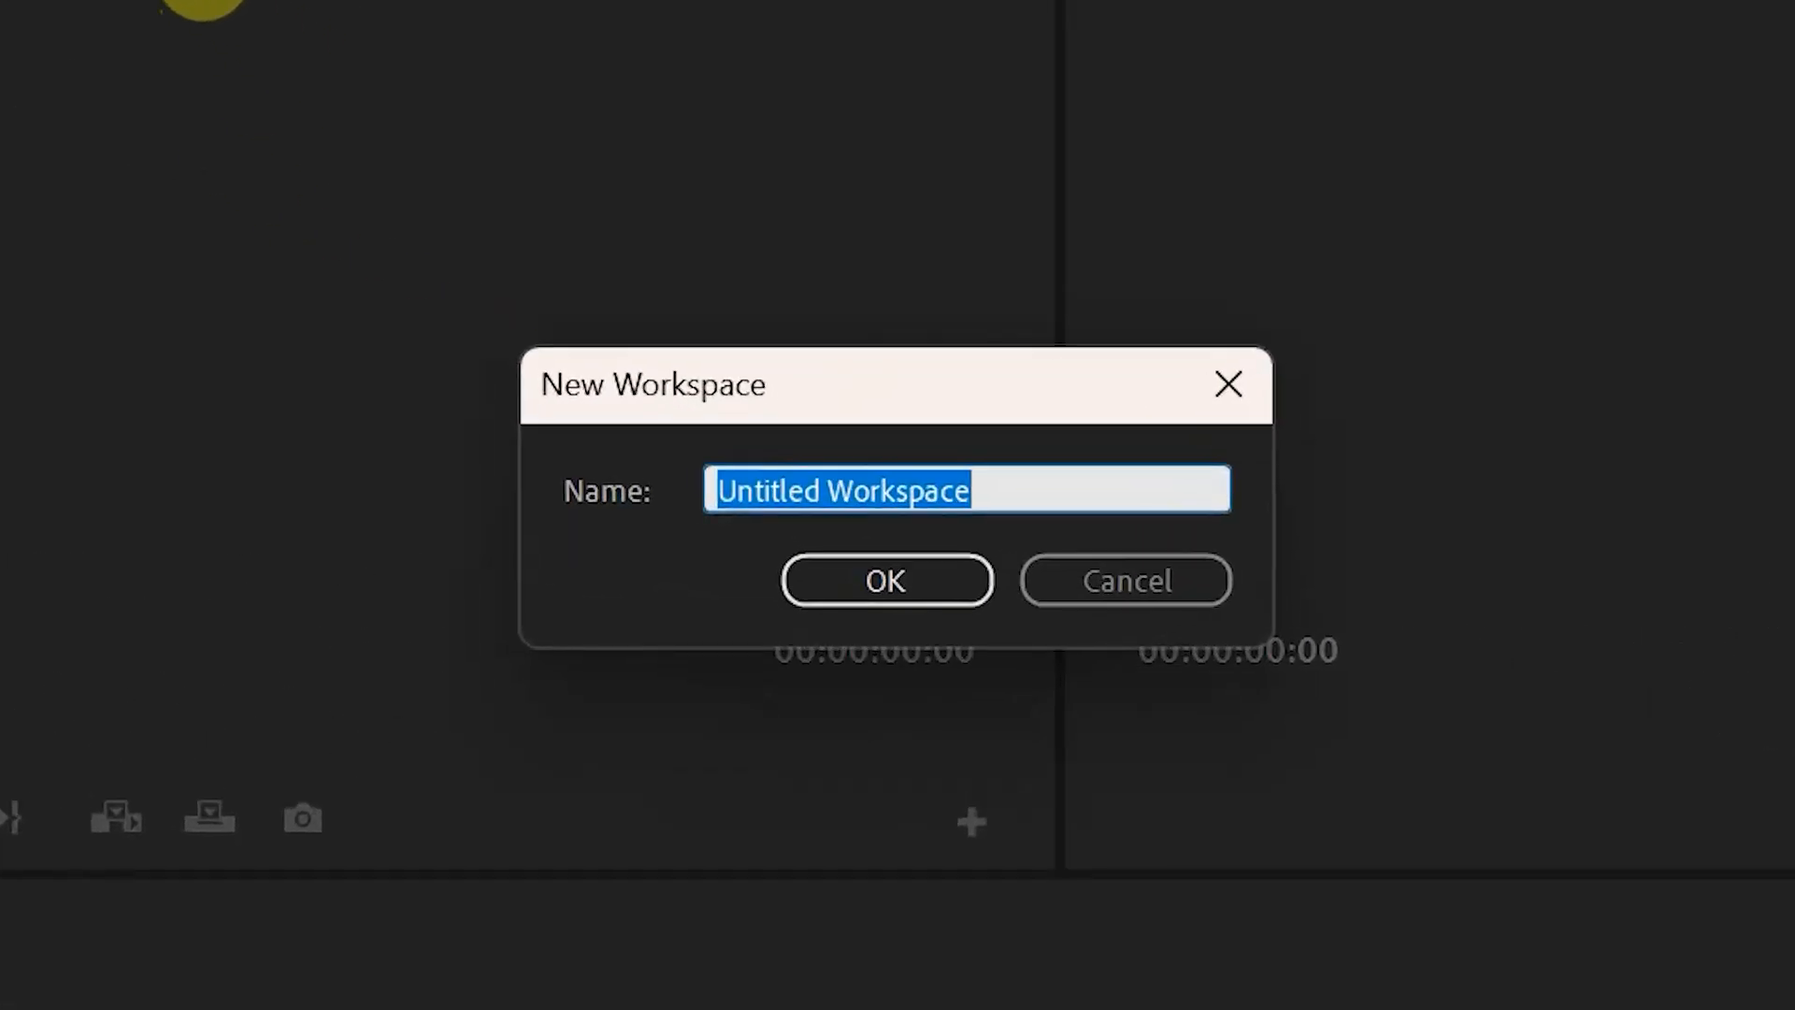
type("Prem De")
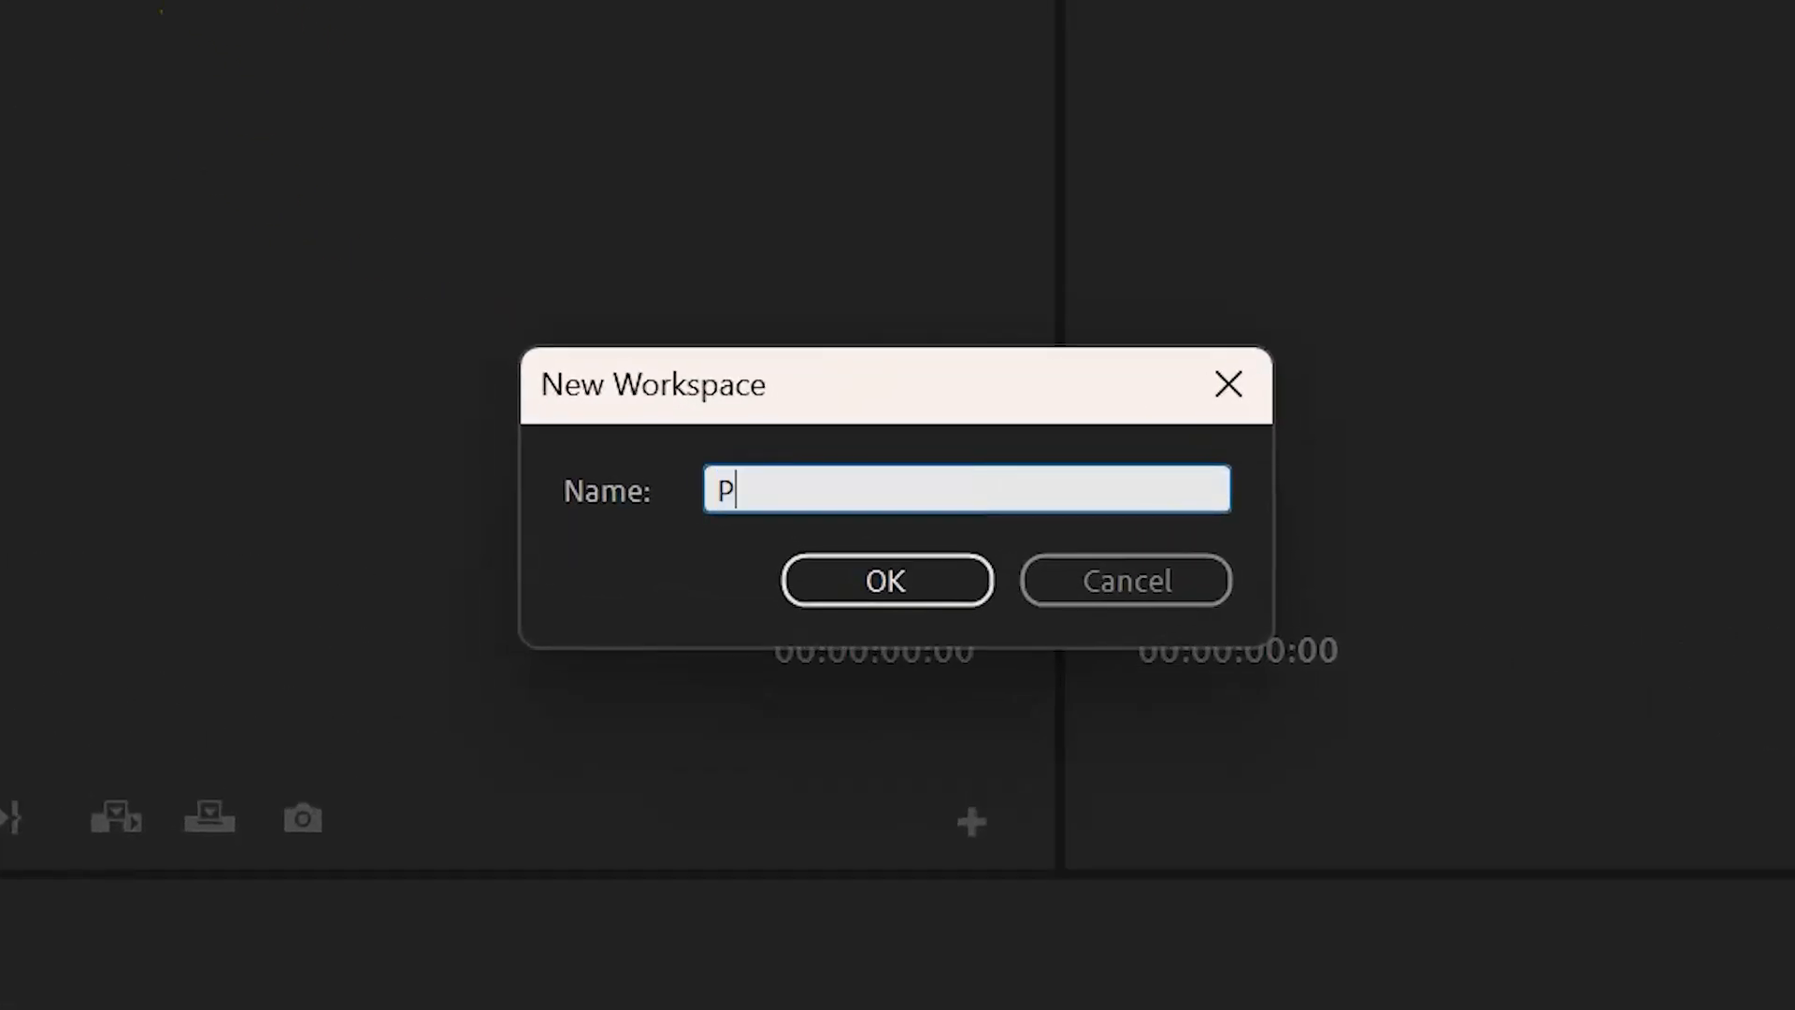
type("mo")
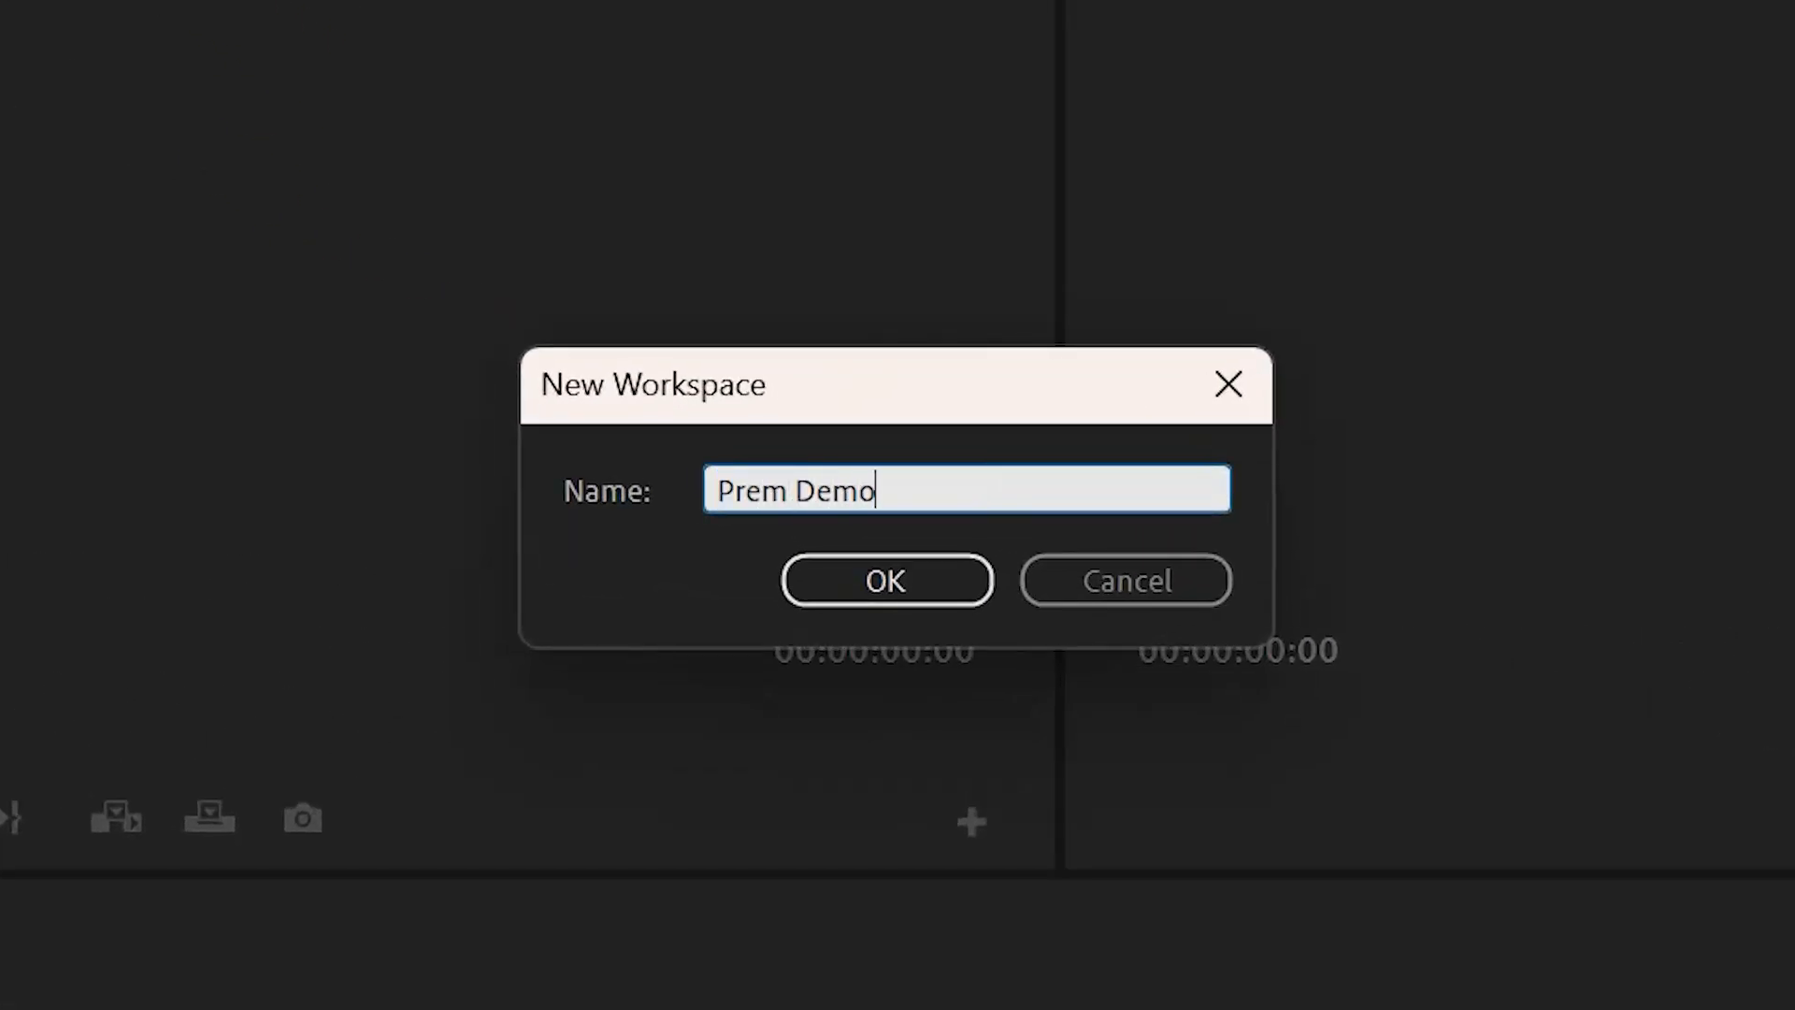
key("Return")
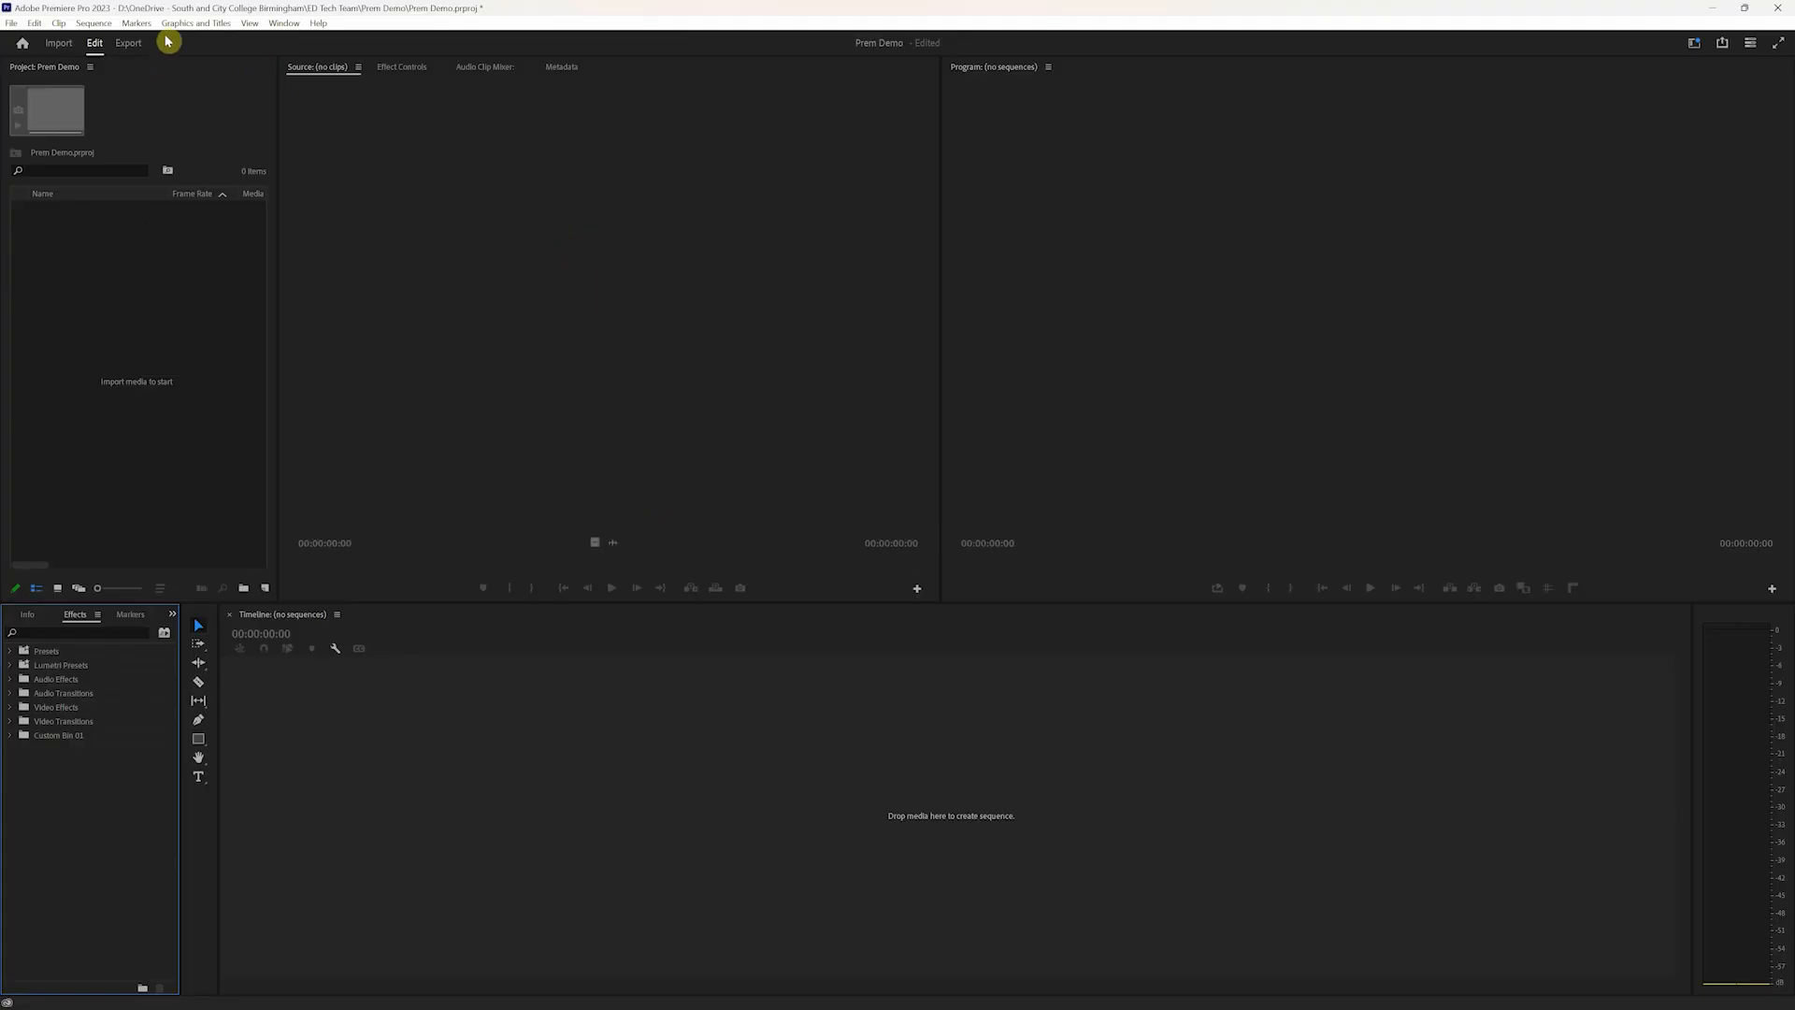
Step: Check the list of workspaces for the saved Prem Demo layout
left_click(284, 22)
mouse_move(314, 40)
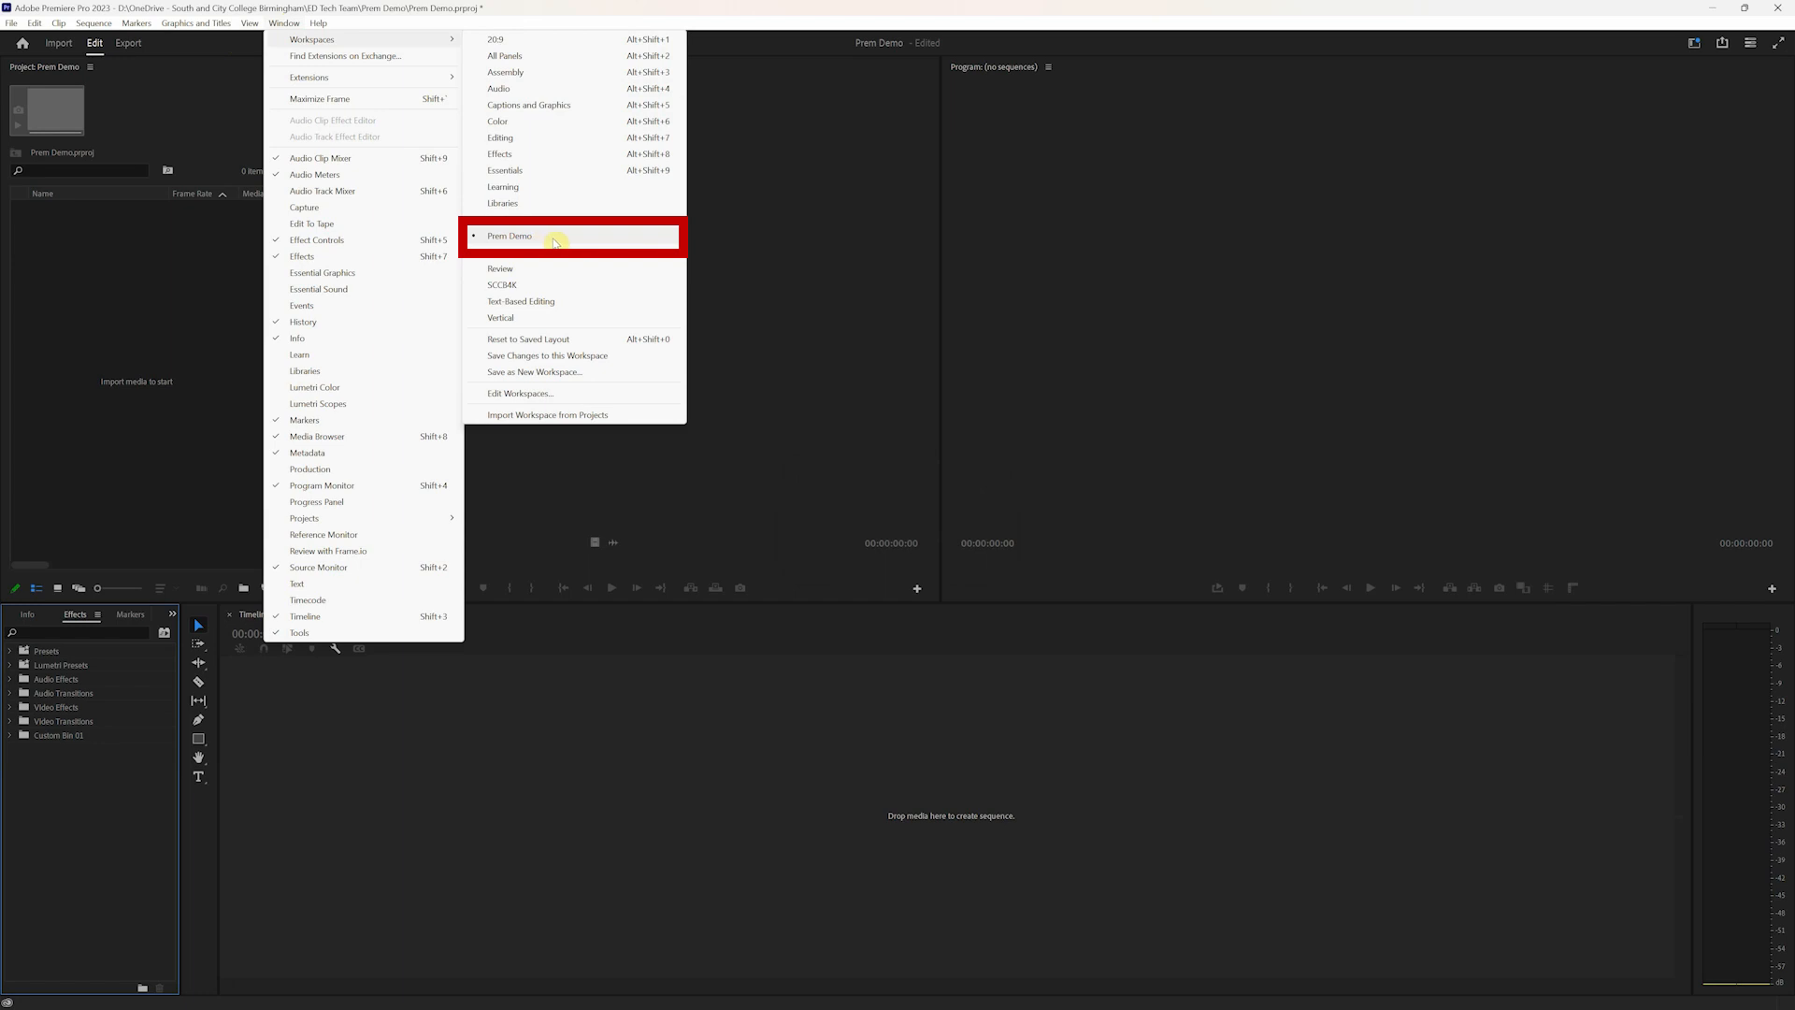
left_click(657, 12)
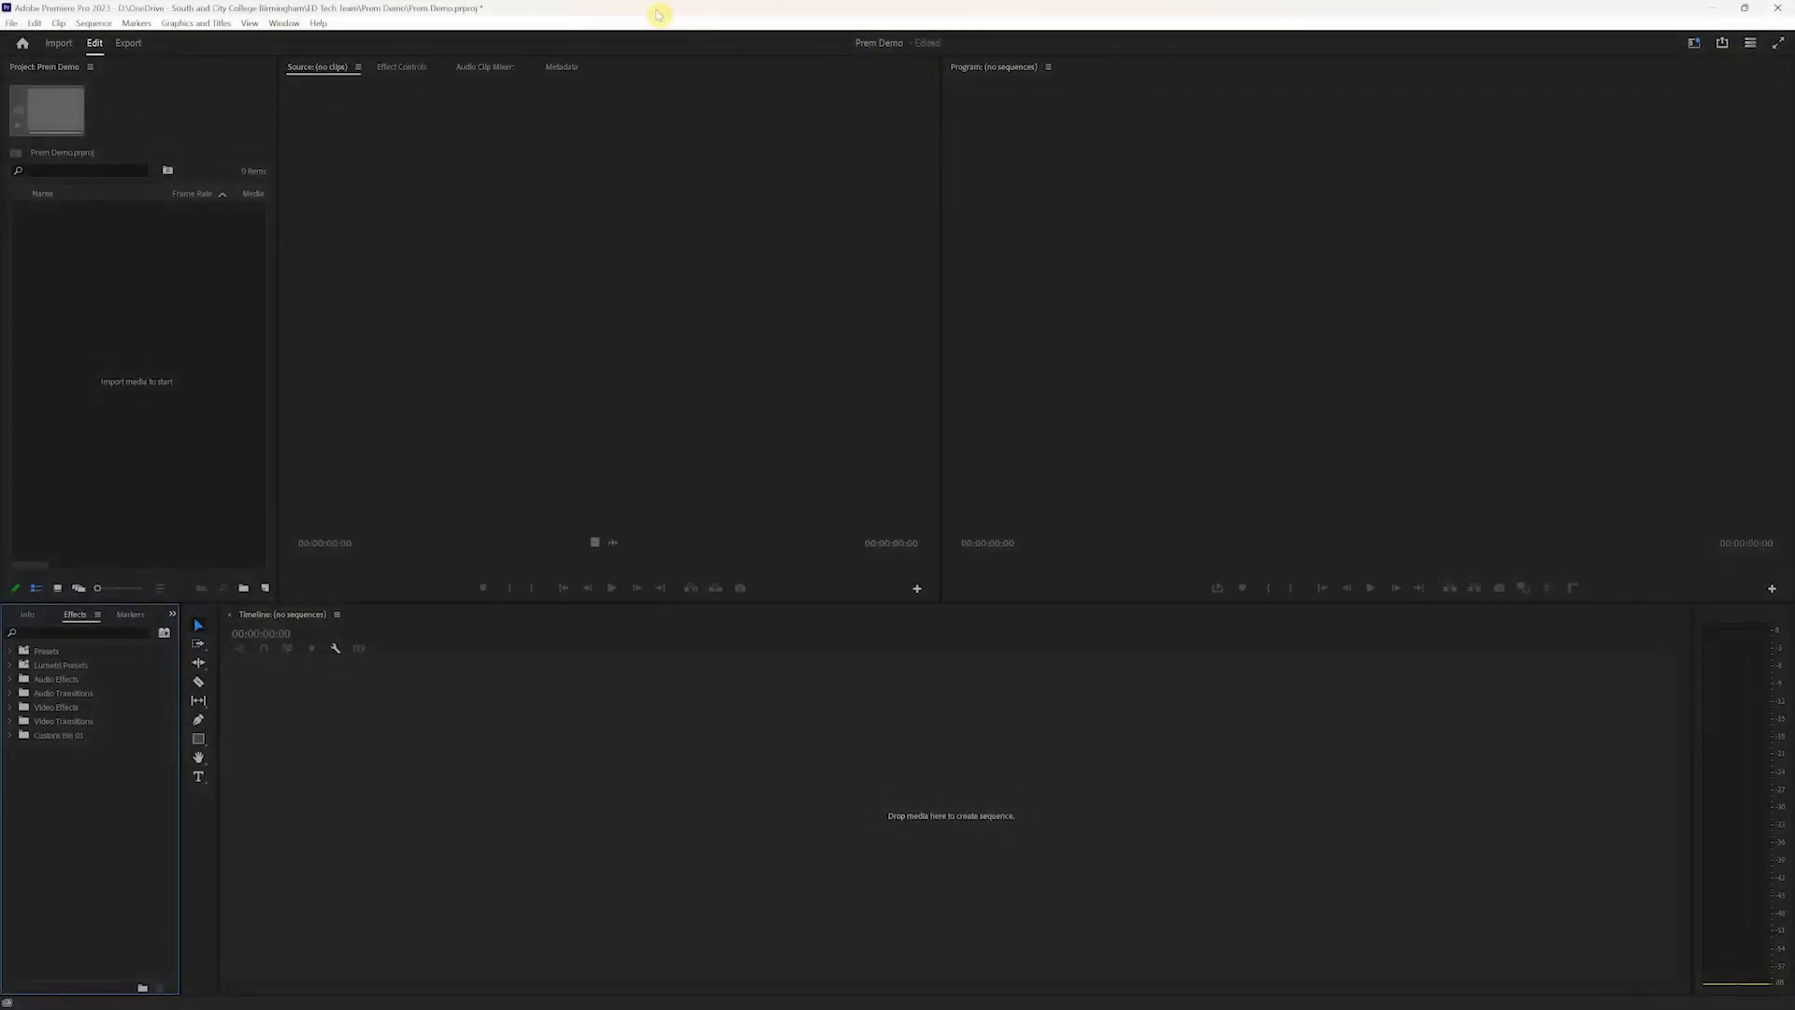
Step: Import IDEA Screenshot.png and the Make the right choice with South & City College Birmingham video from the ED Tech Team's Prem Demo folder
left_click(182, 329)
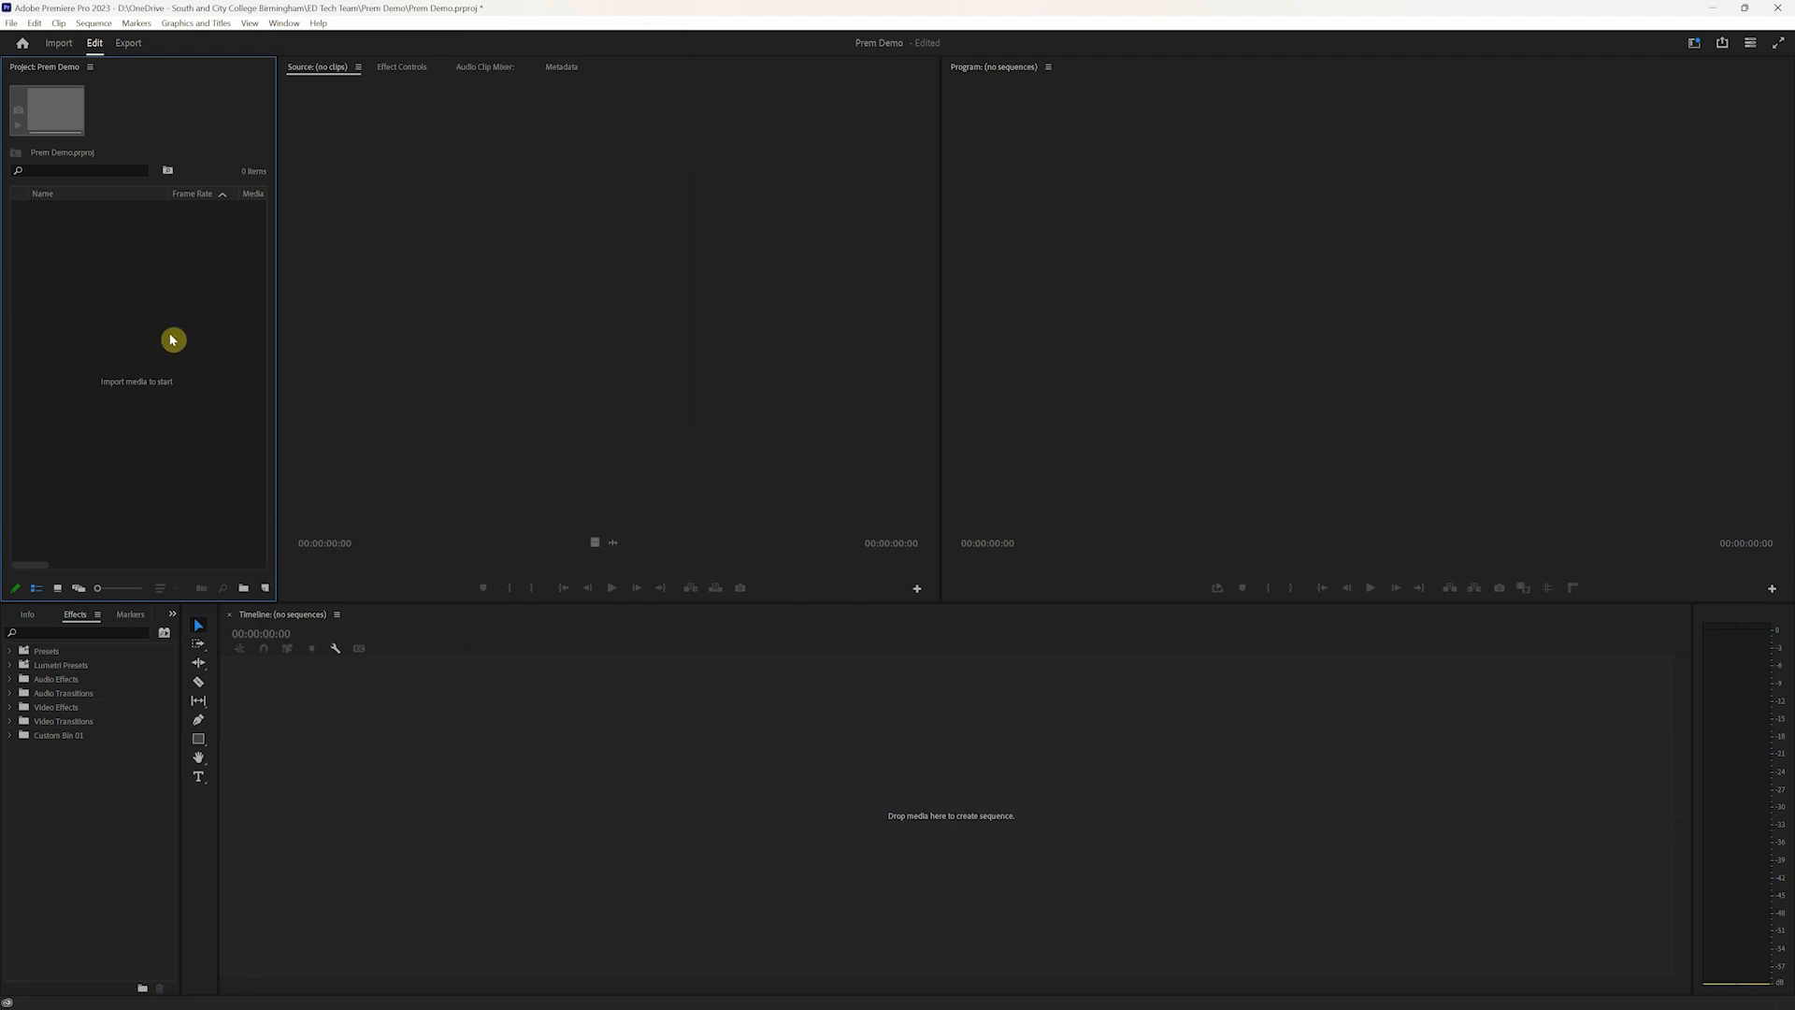
double_click(132, 277)
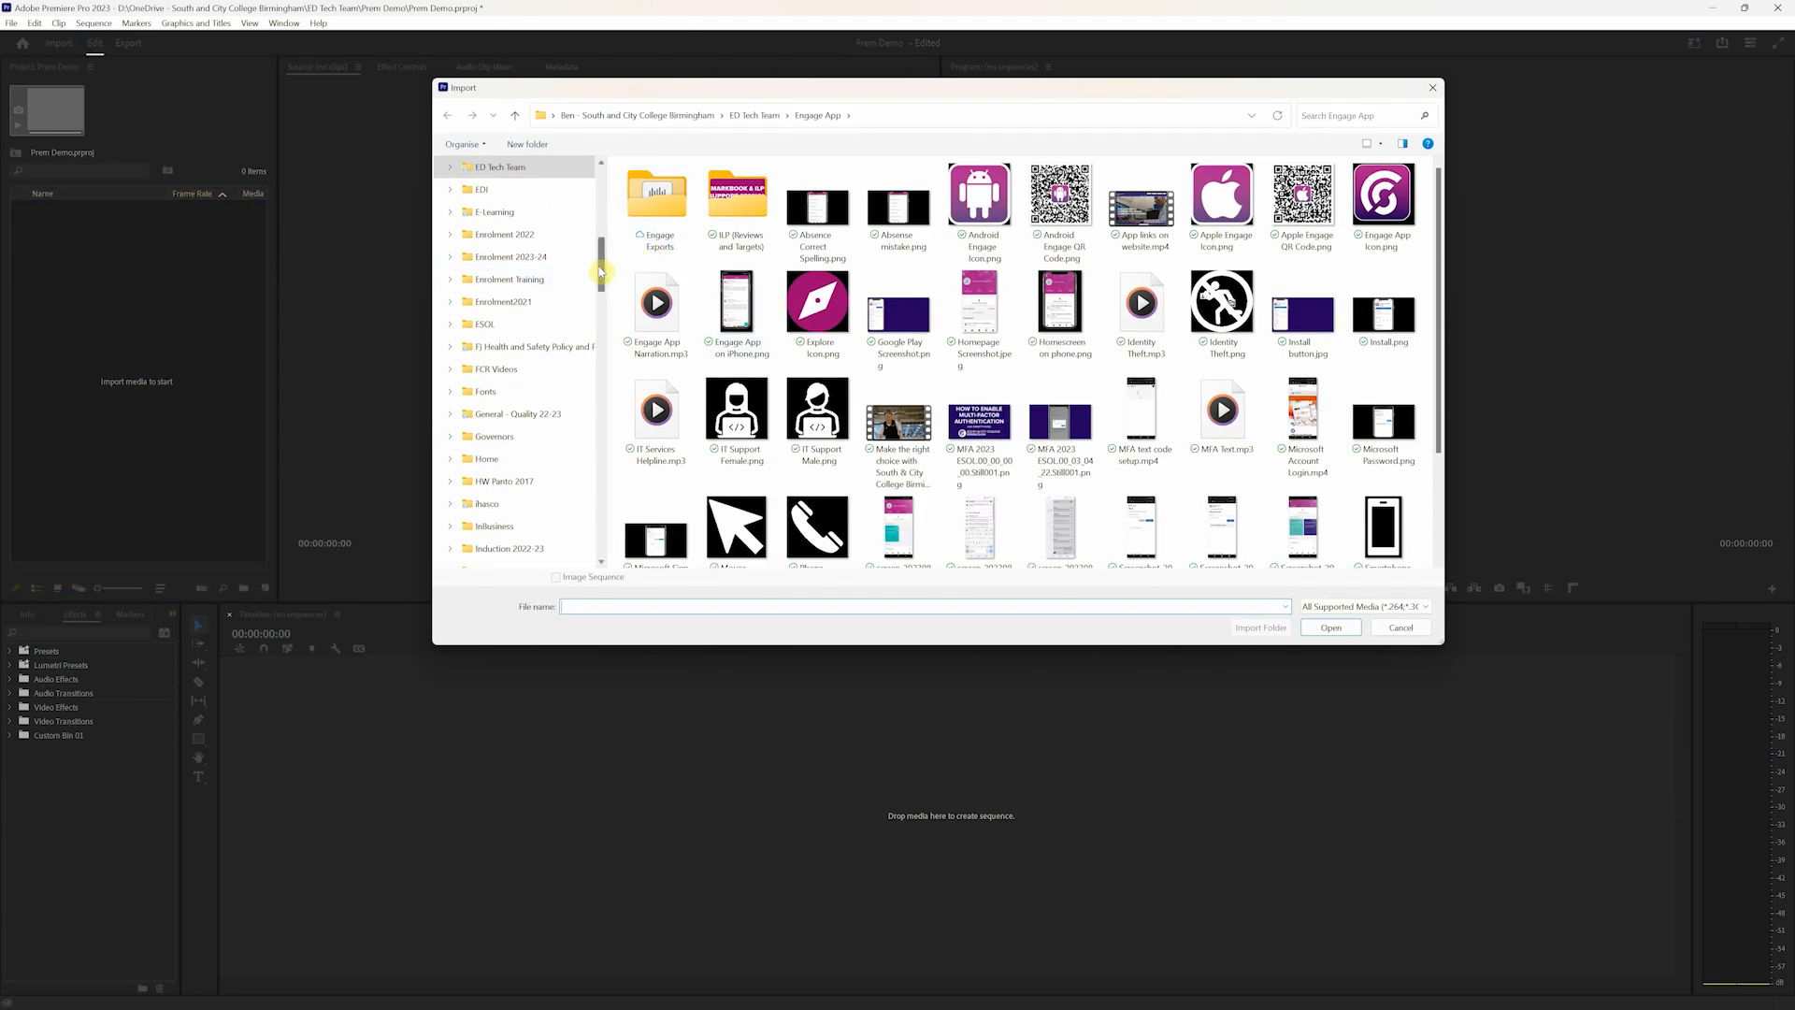
left_click(514, 168)
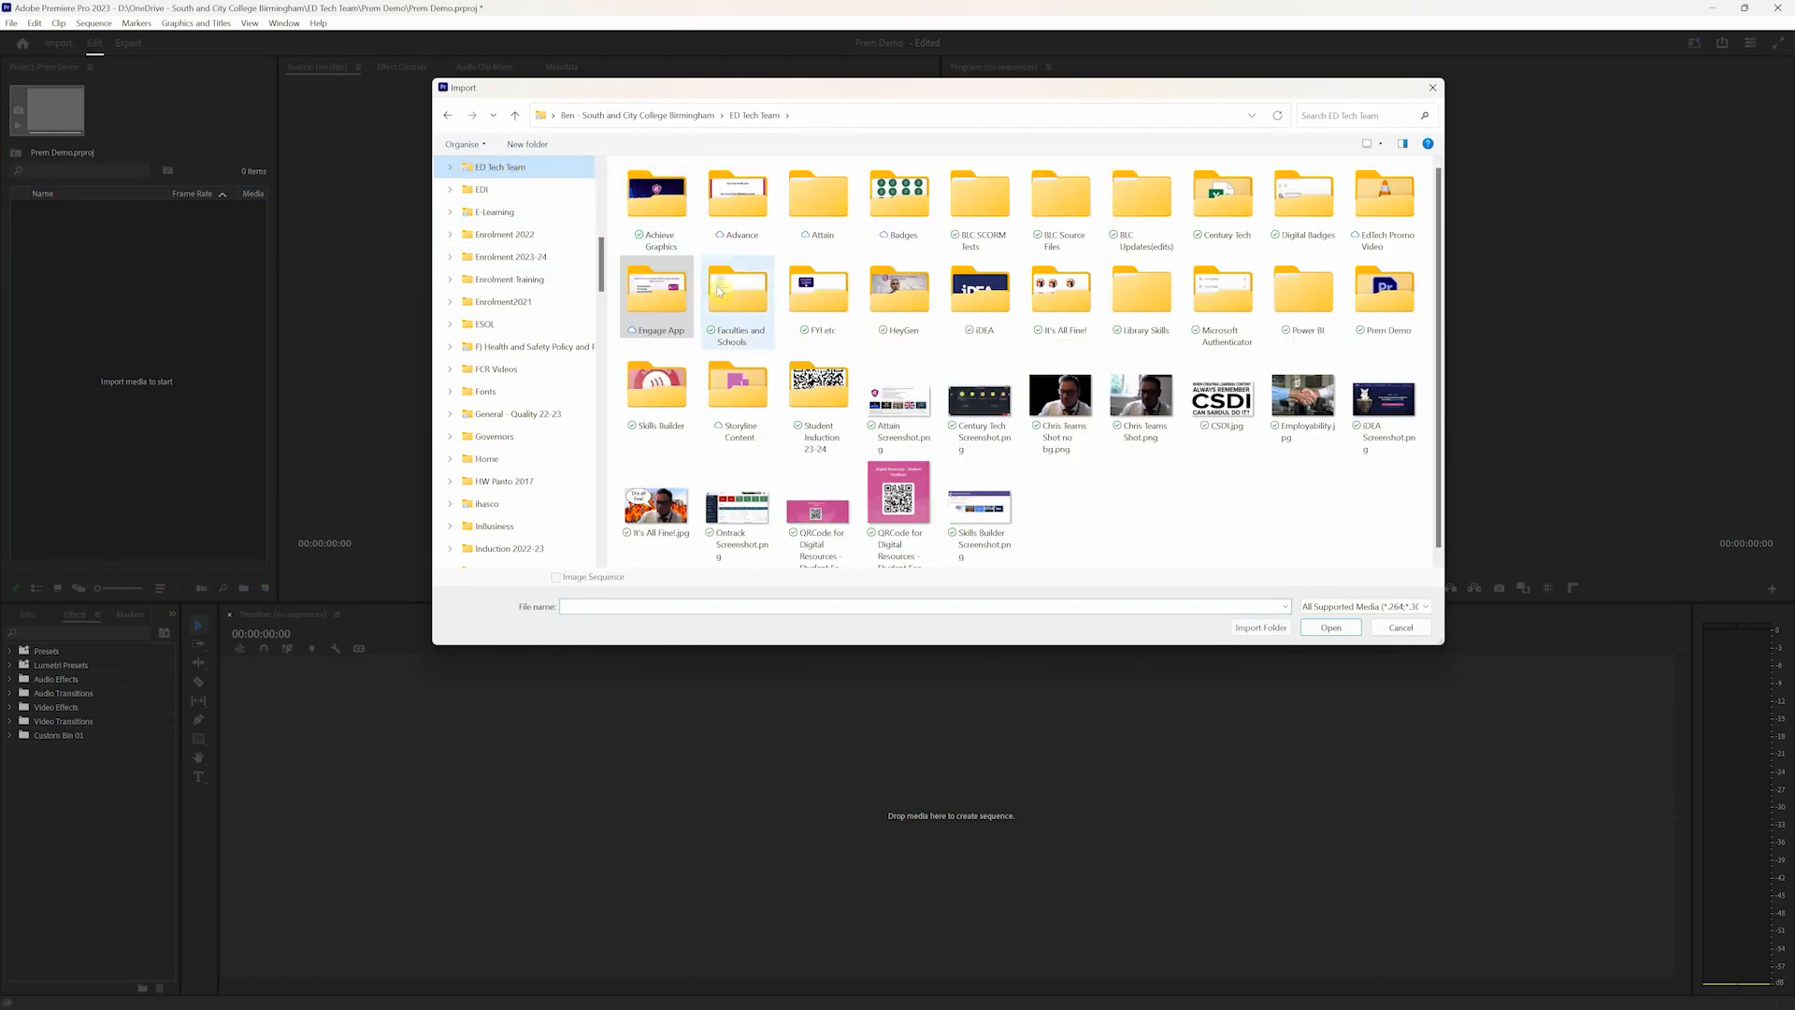
double_click(1391, 301)
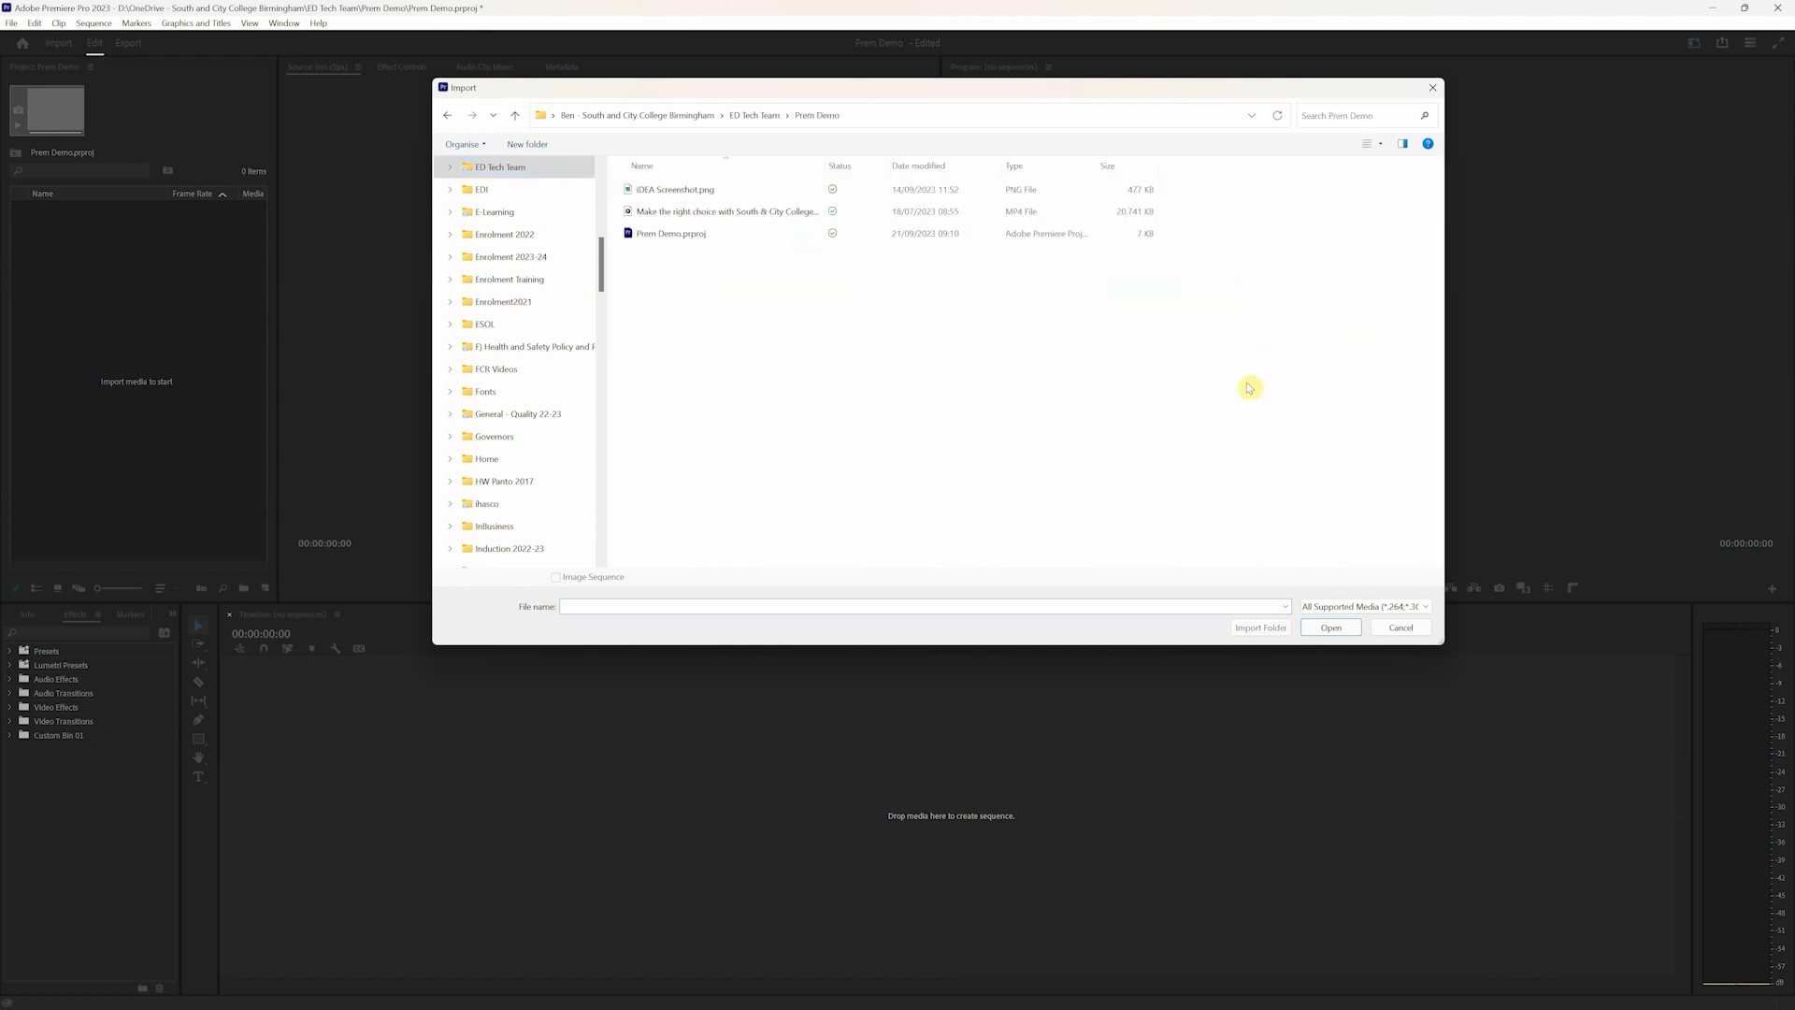
left_click(1381, 142)
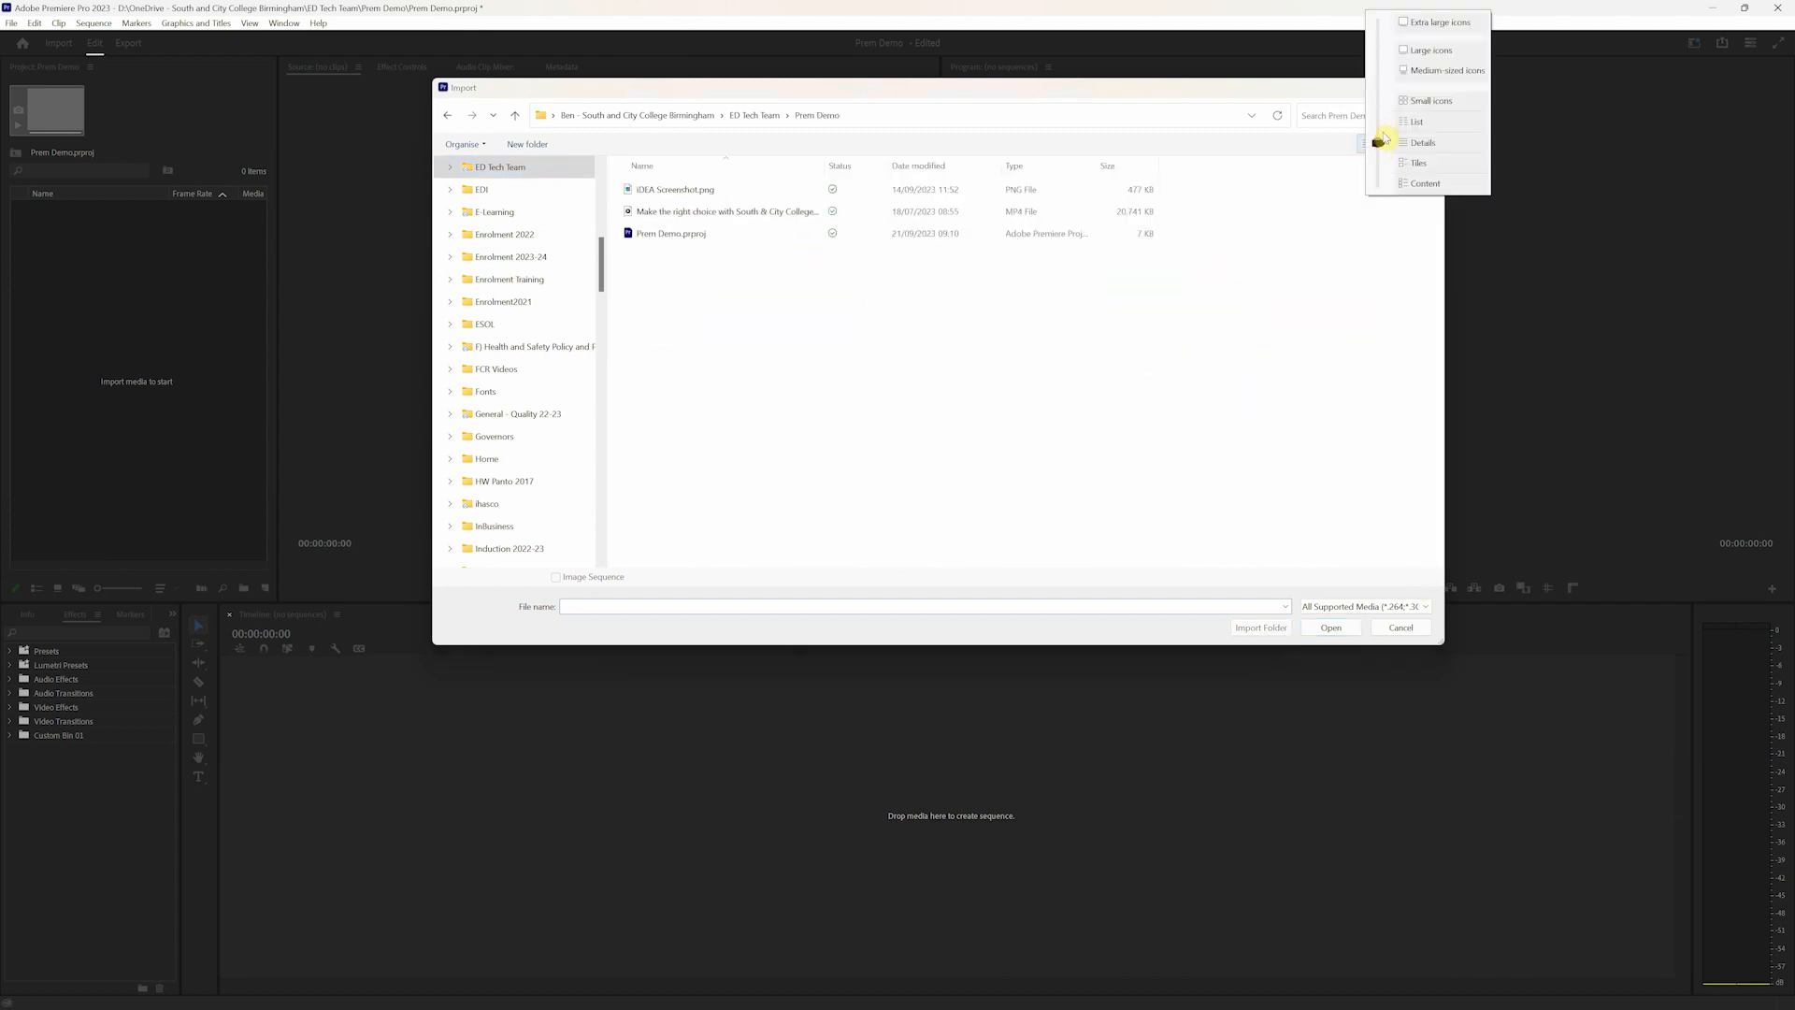
left_click(1415, 75)
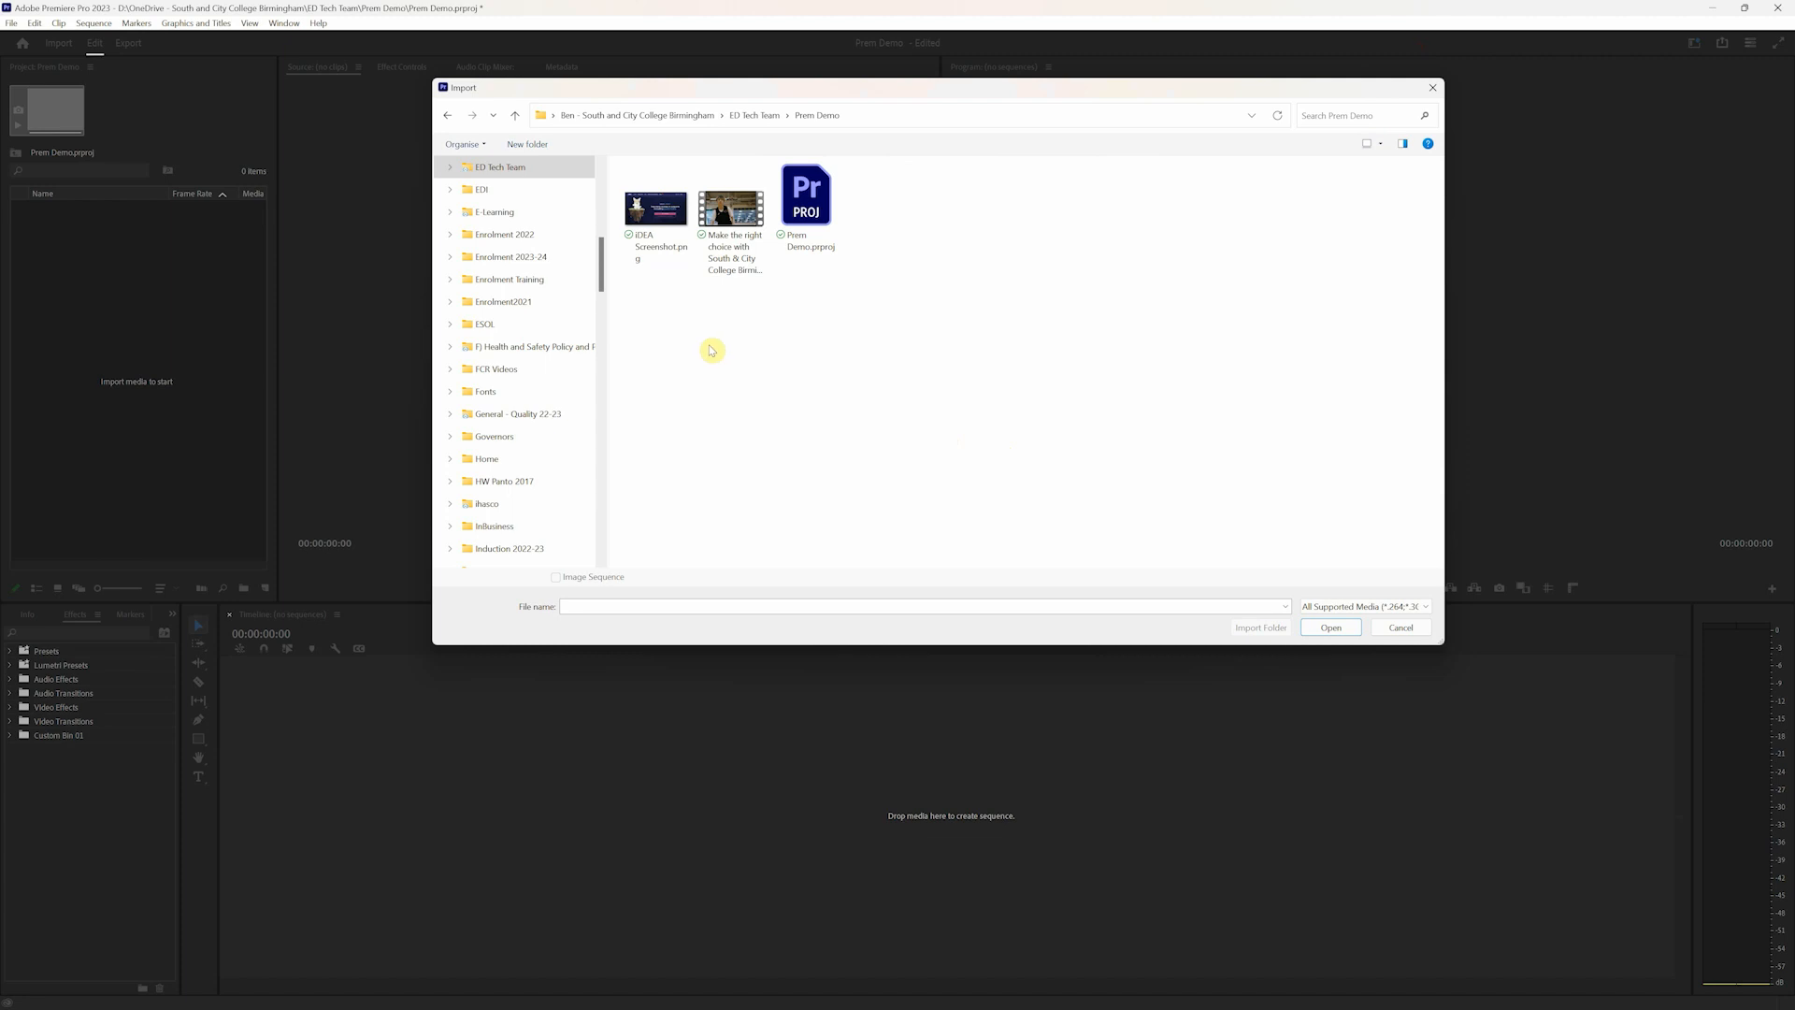
left_click_drag(645, 327, 757, 224)
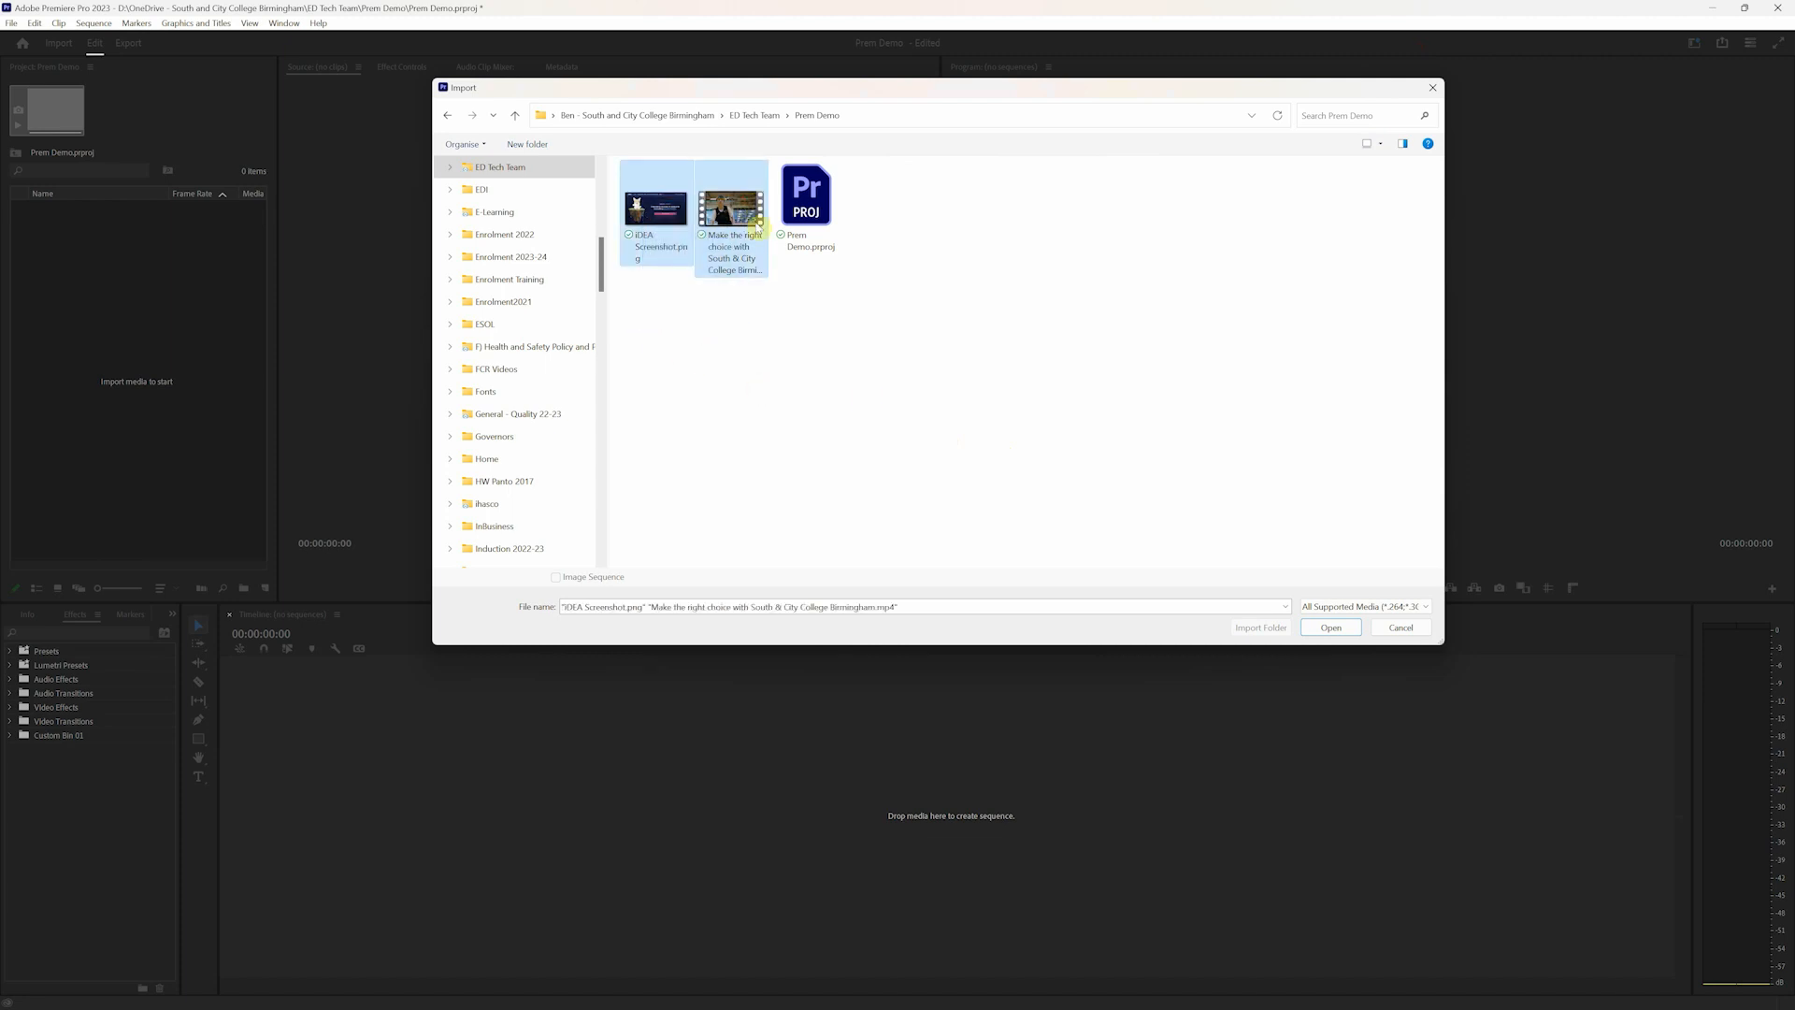
left_click(1351, 630)
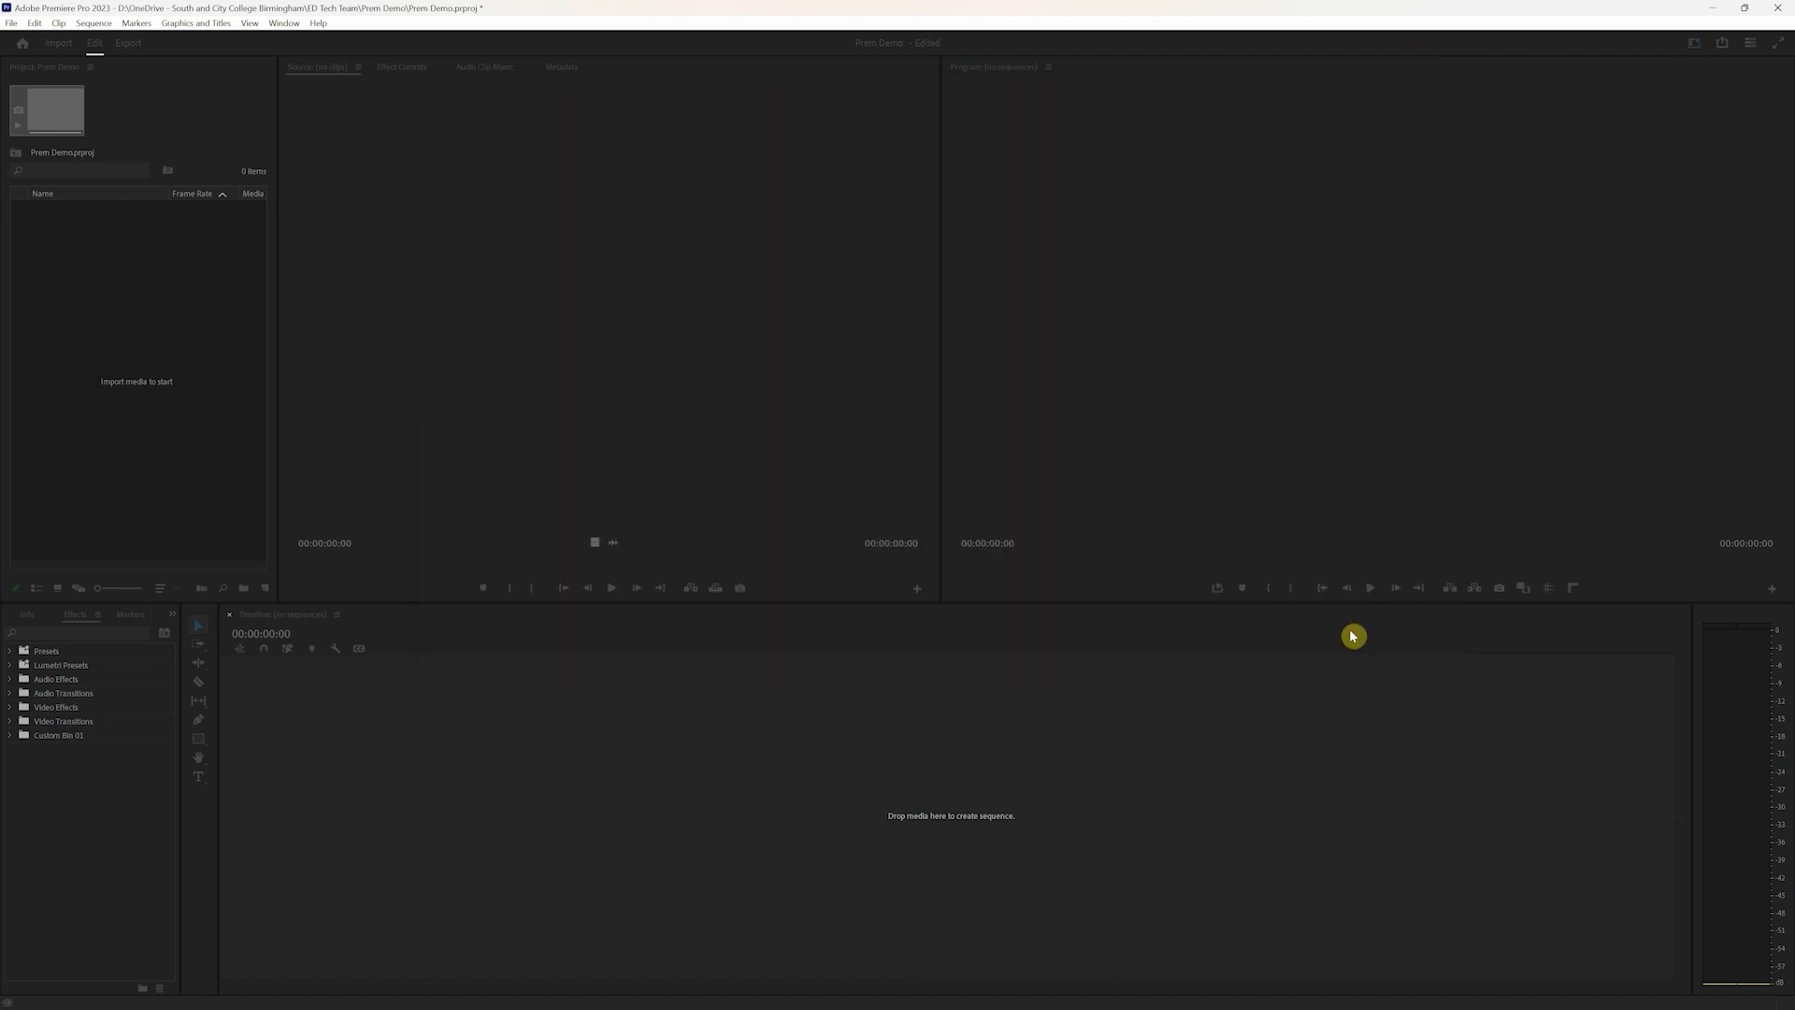
Step: View the imported project items as thumbnails, and return them to list view
left_click(132, 338)
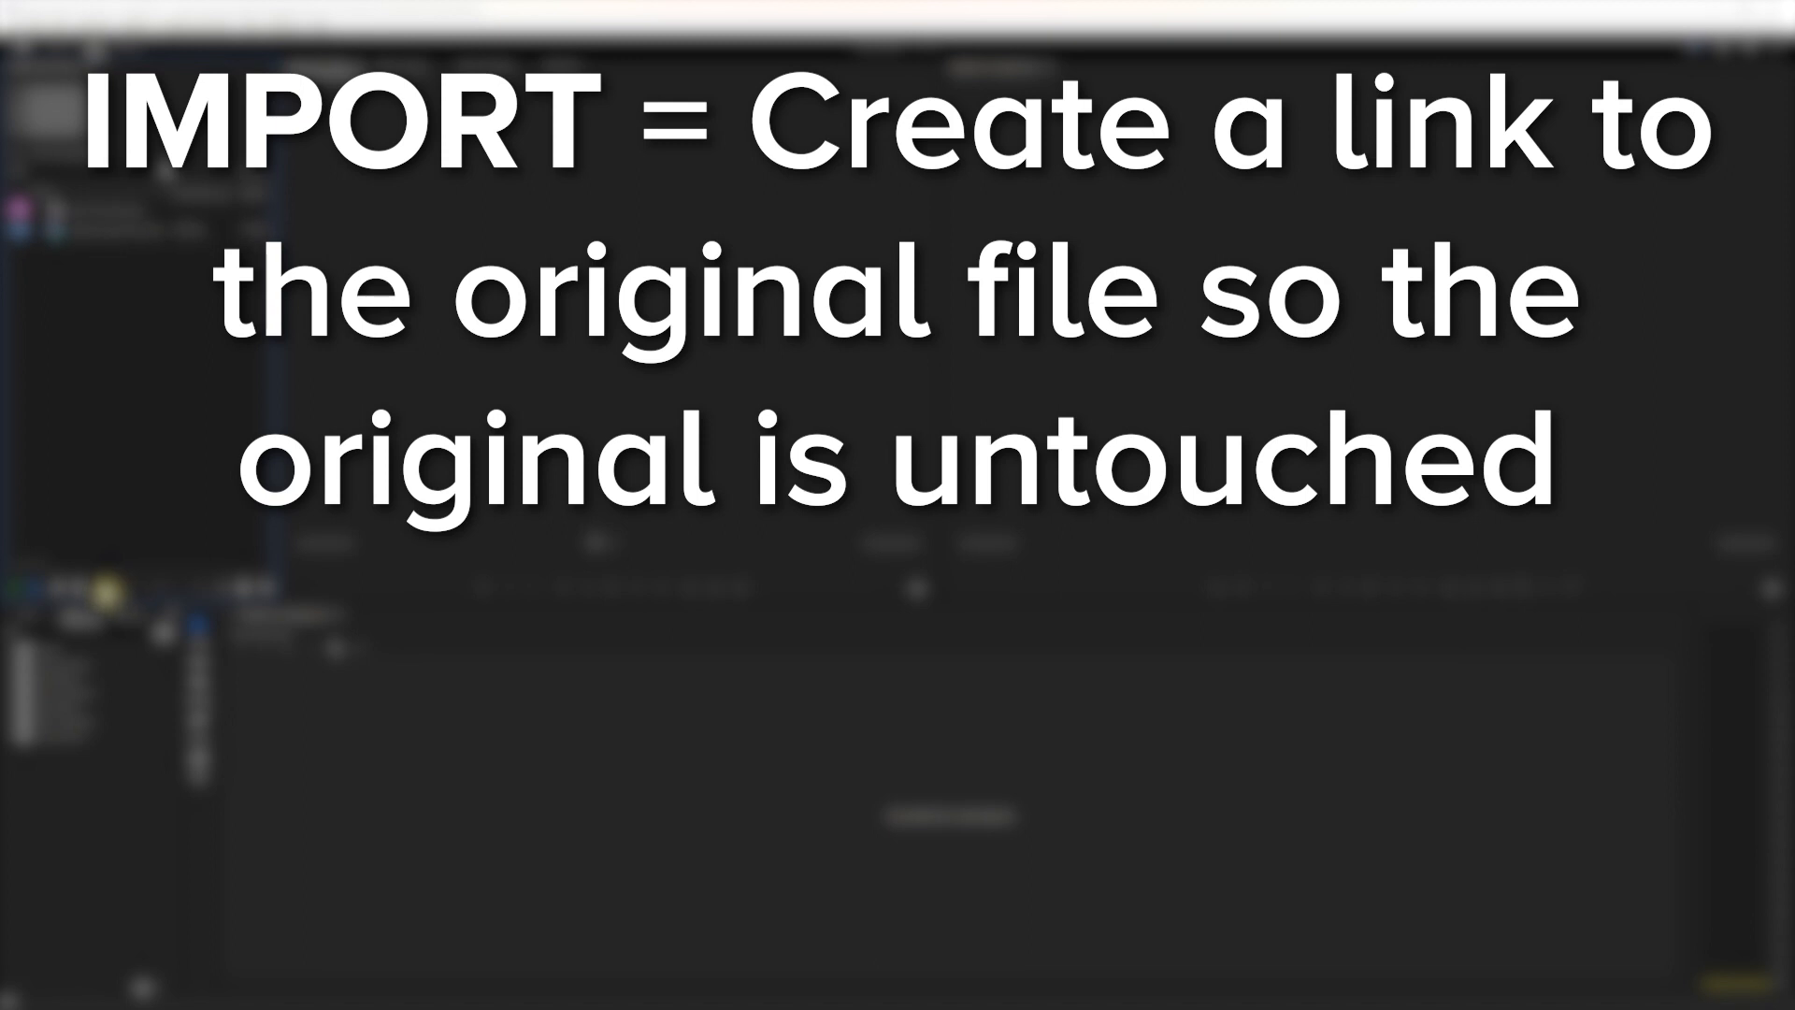
left_click(60, 591)
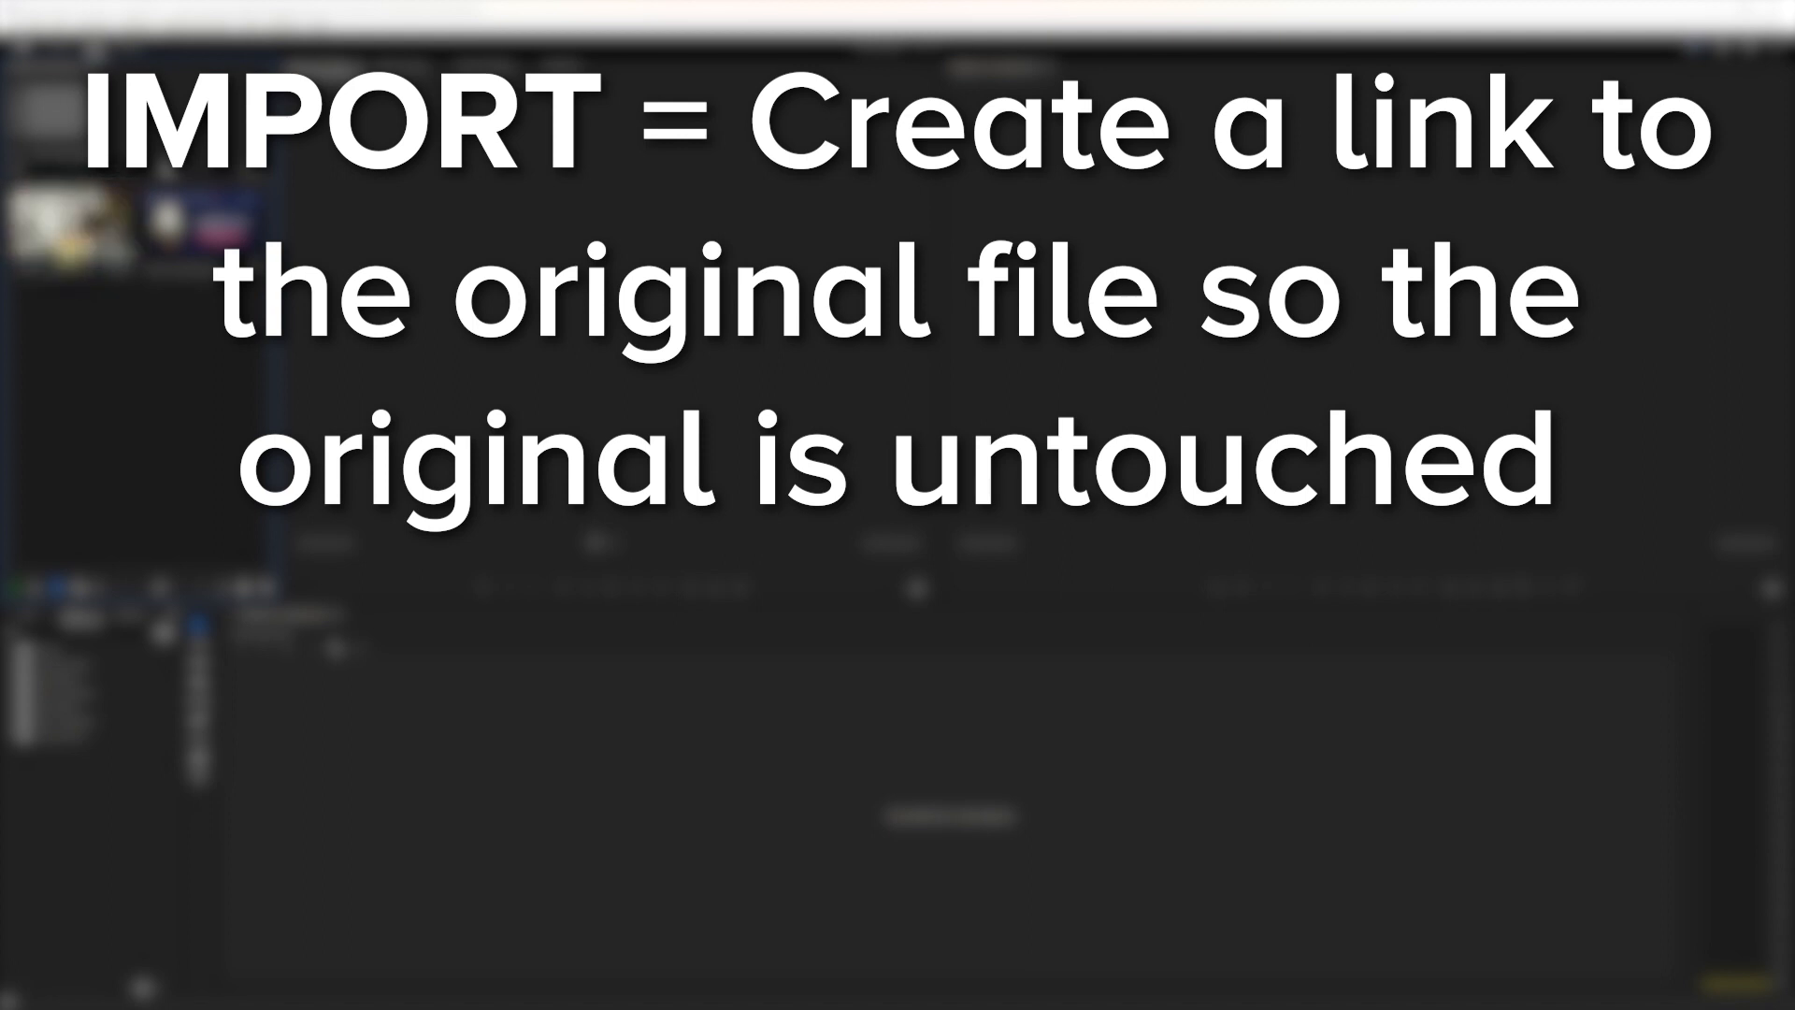
left_click(40, 592)
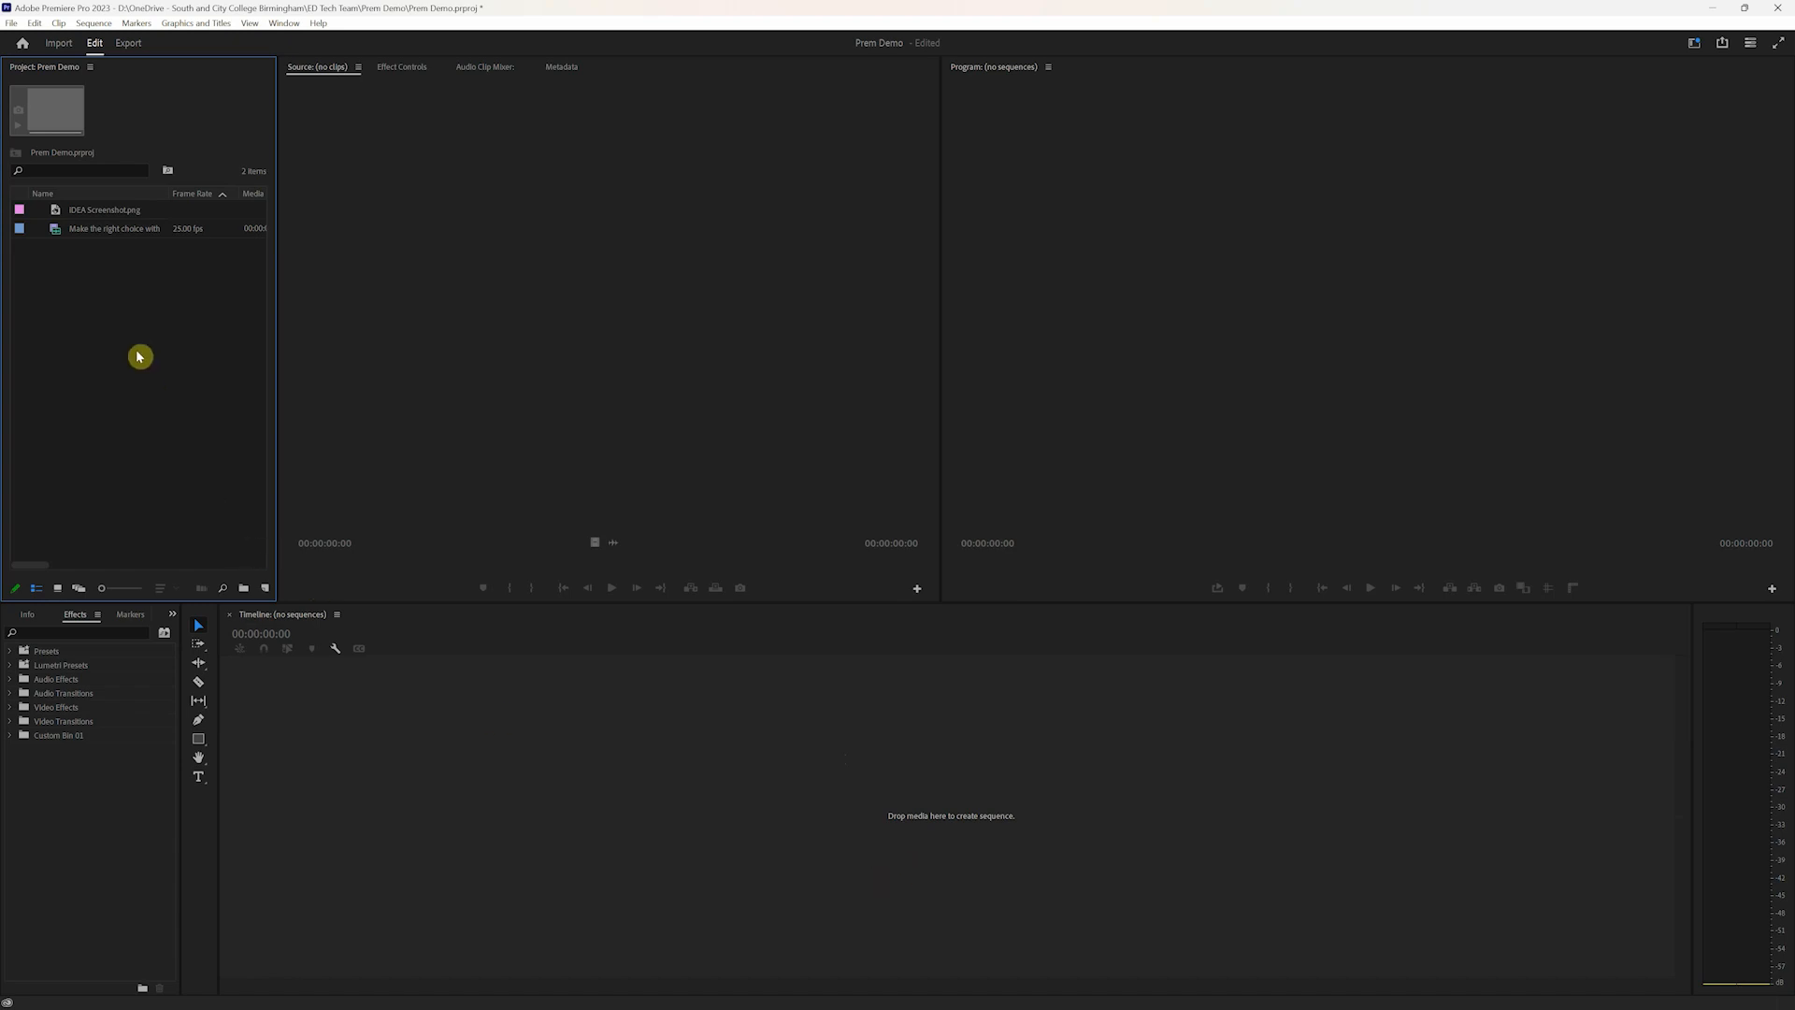
Step: Examine the AVCHD 1080p24, 1080p30 and 1080p50 presets for a new sequence, along with its general settings and track options
left_click(52, 232)
key("ctrl+n")
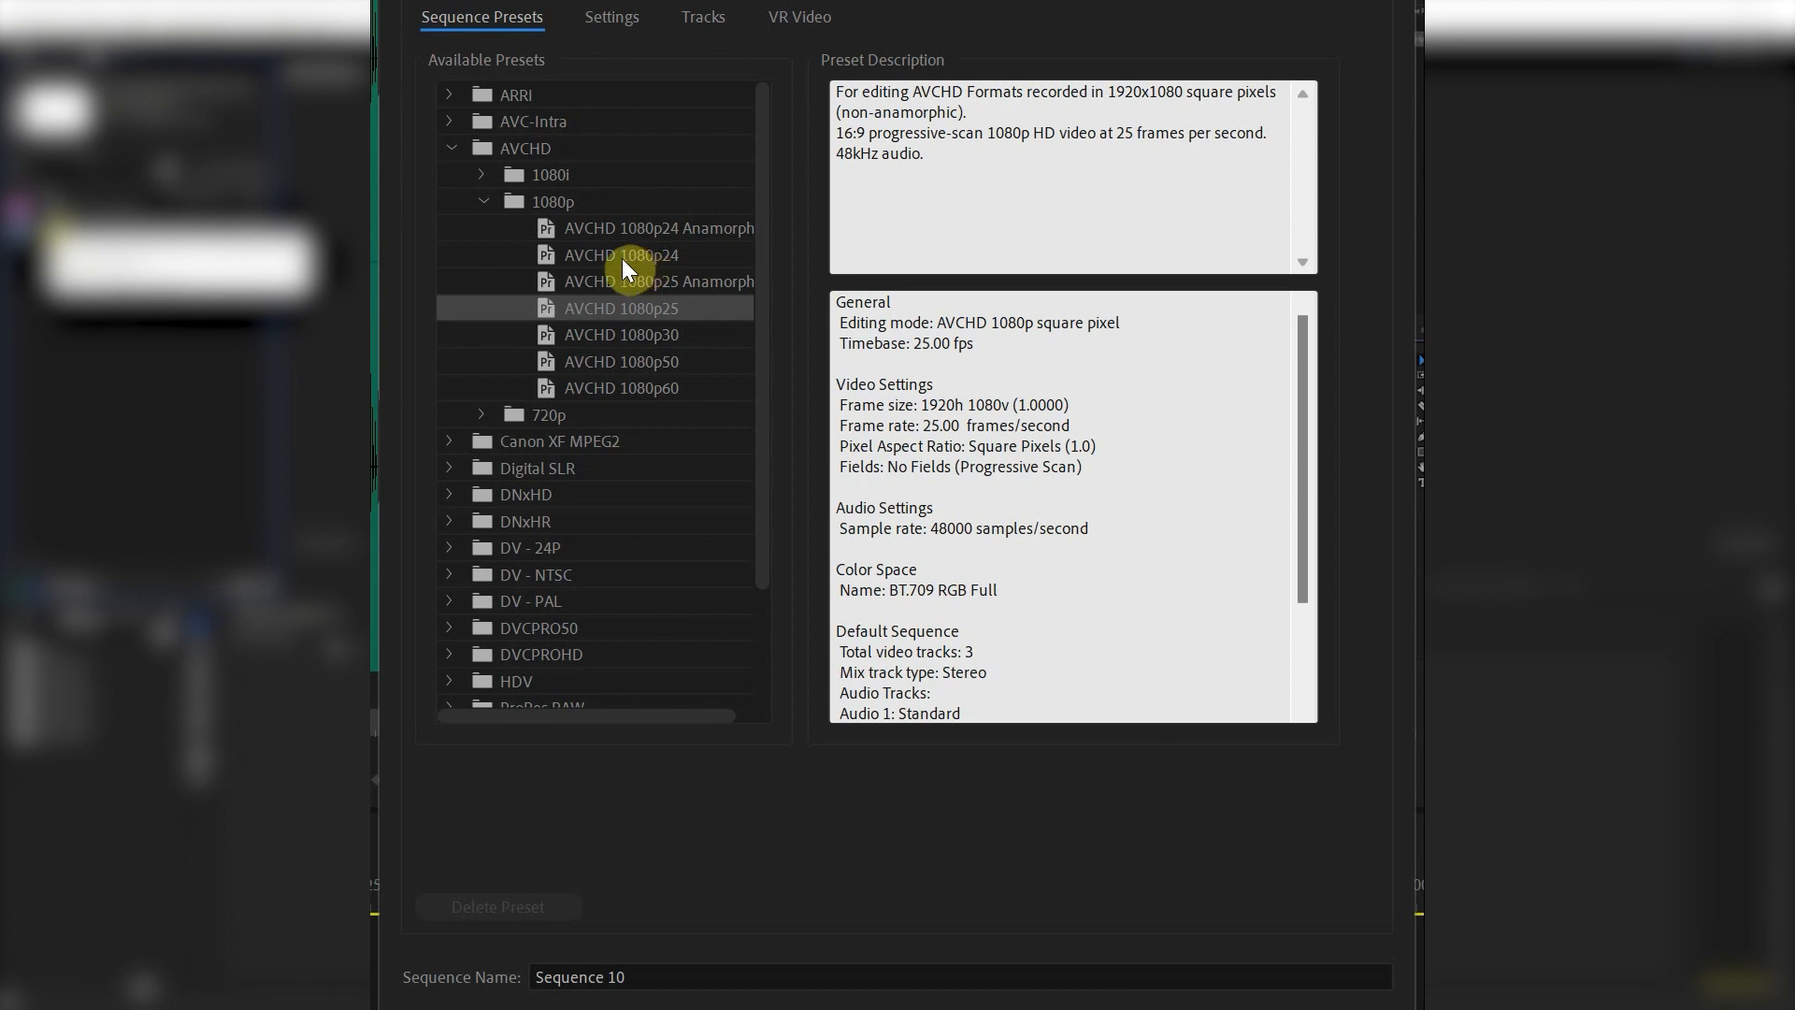
left_click(621, 258)
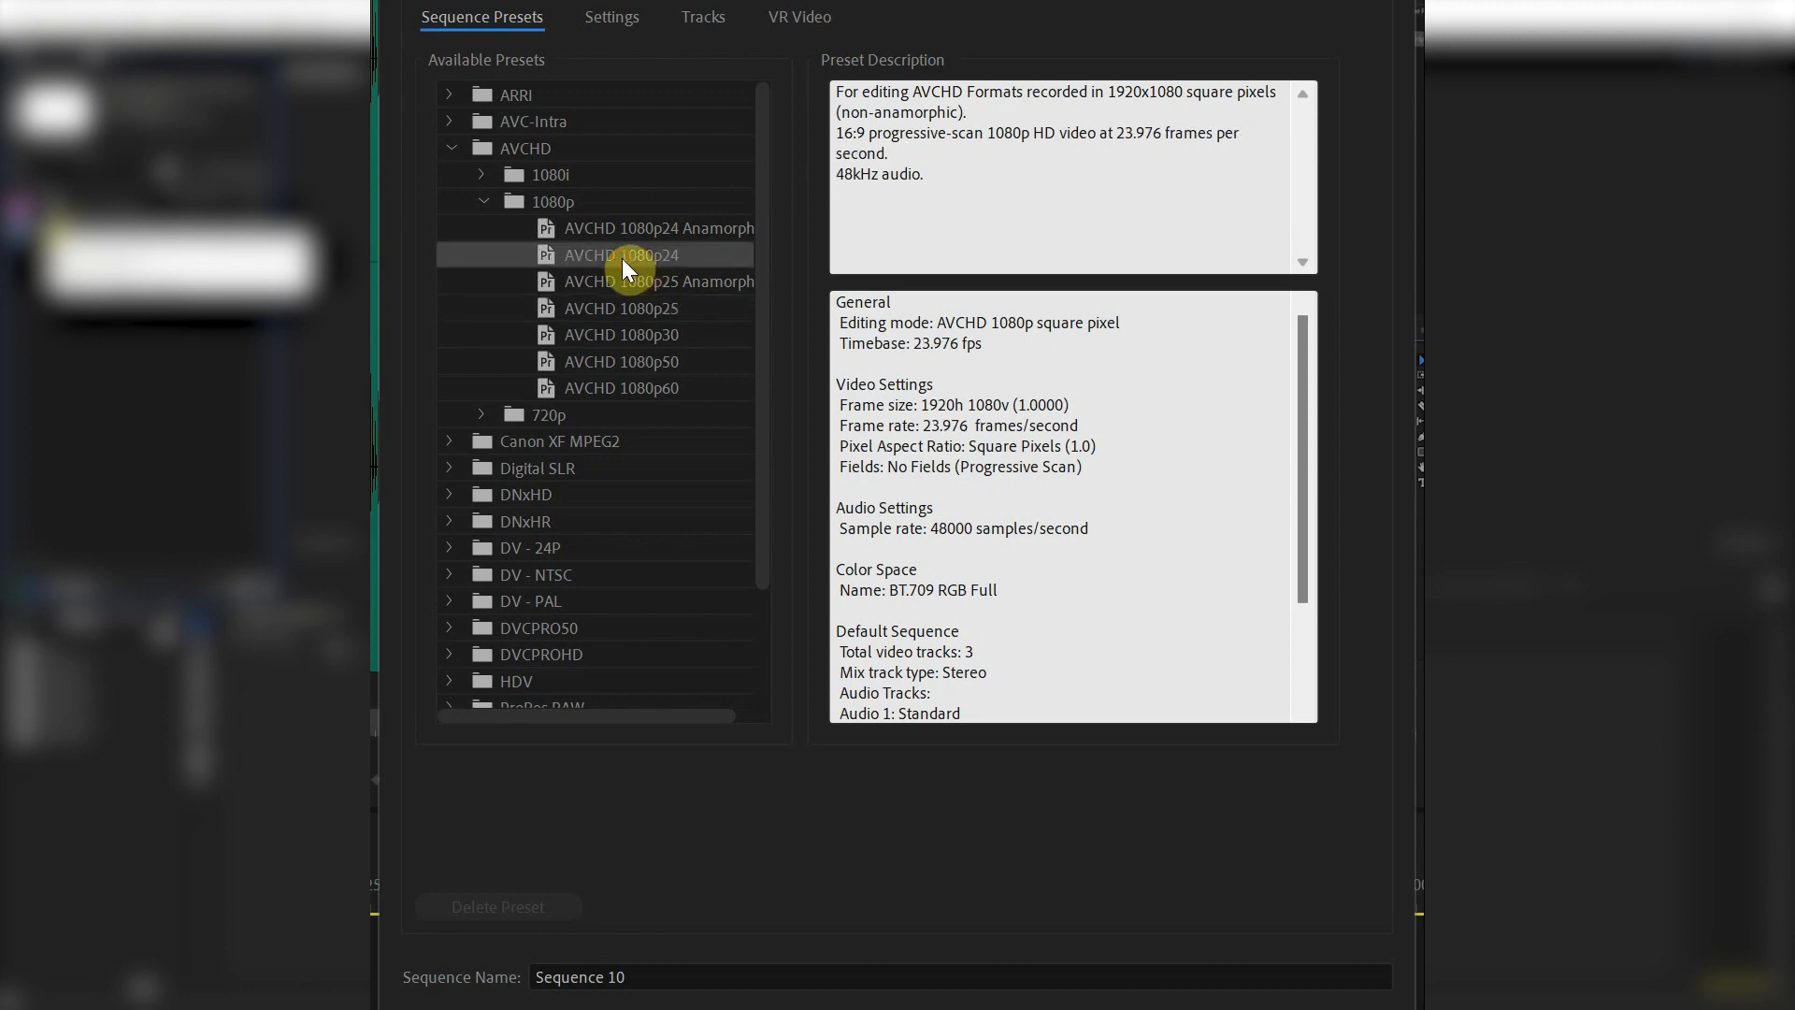
left_click(640, 338)
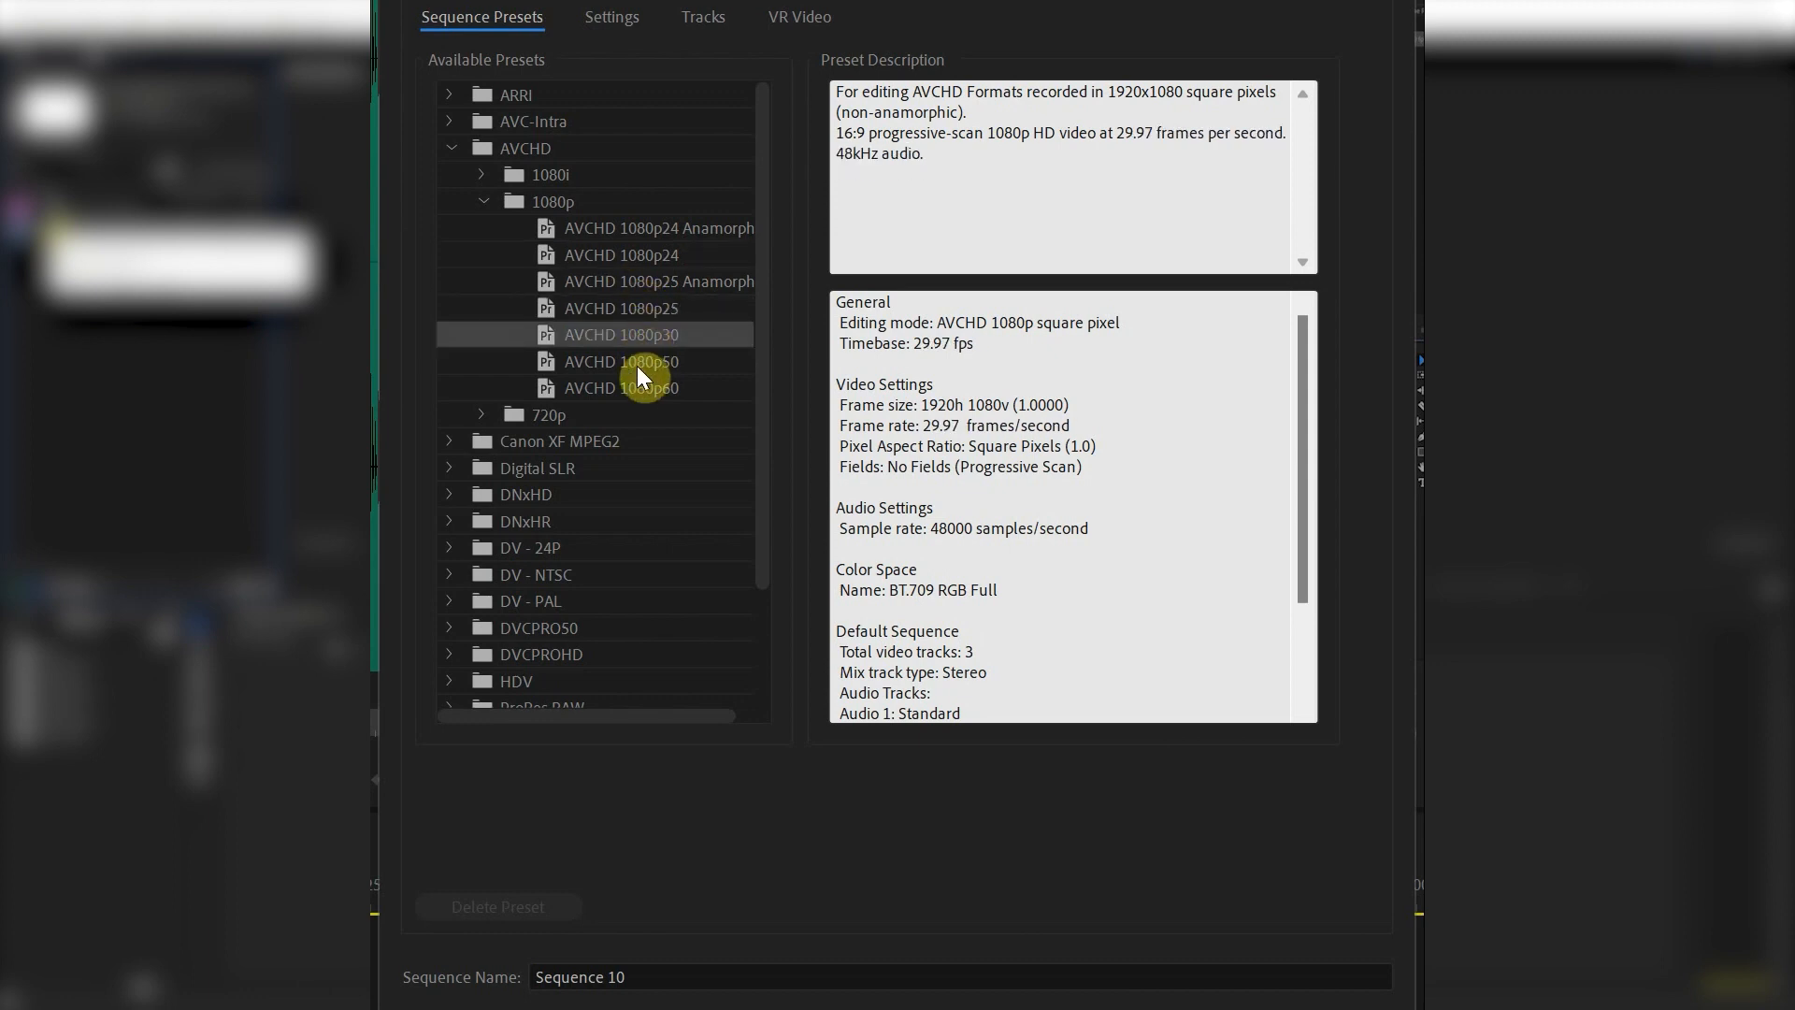
left_click(636, 367)
scroll(626, 234, "down", 2)
left_click(621, 22)
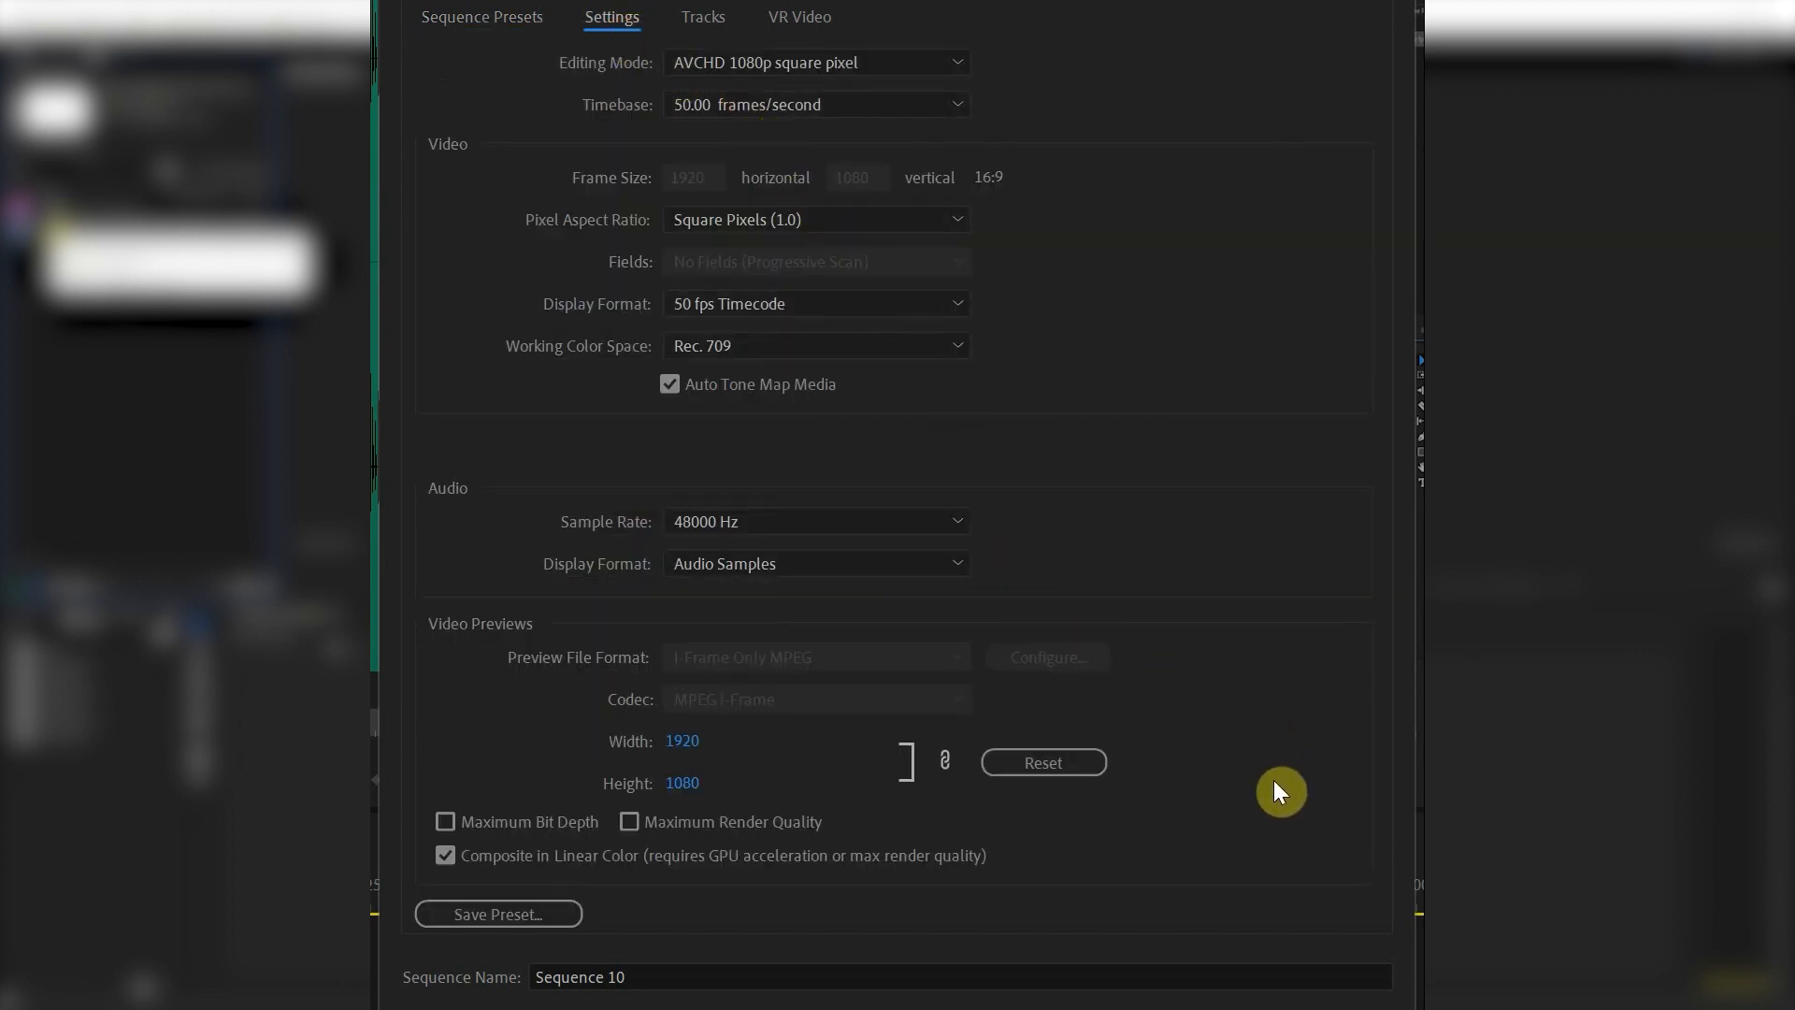
left_click(703, 17)
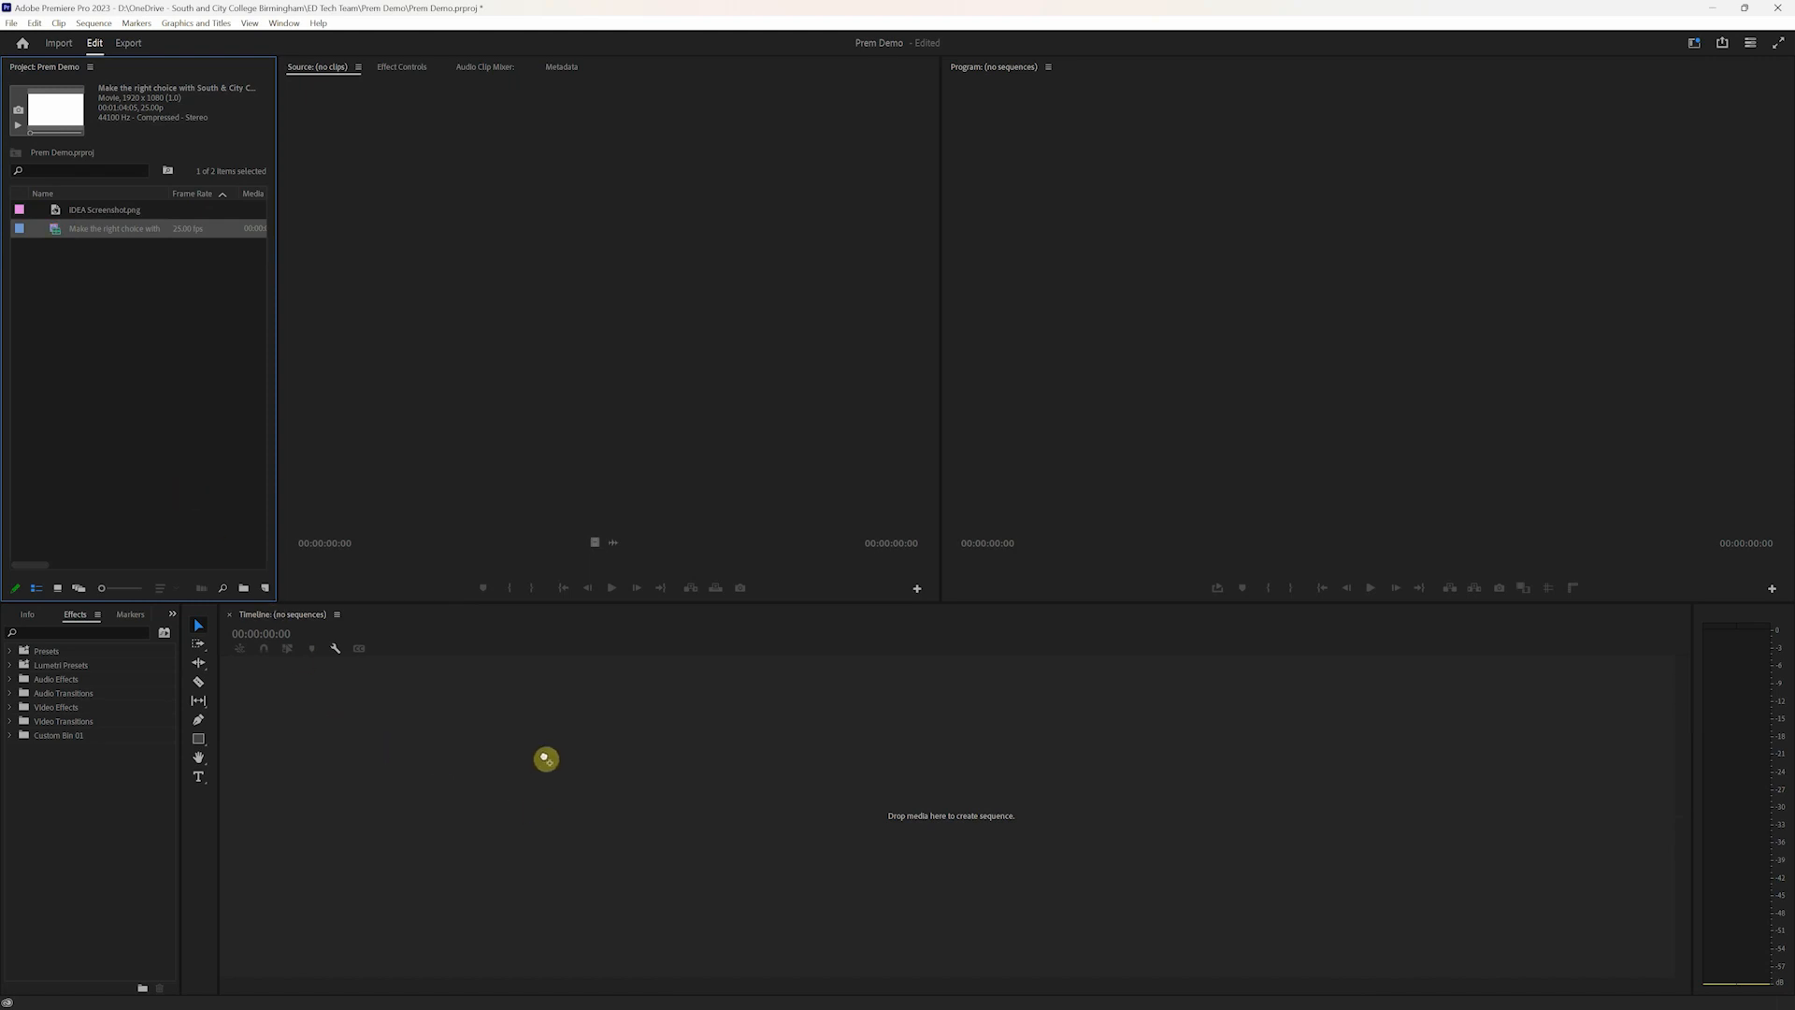
Step: Create a sequence from the Make the right choice video and delete the clip's video and audio from its timeline
left_click_drag(584, 769, 585, 773)
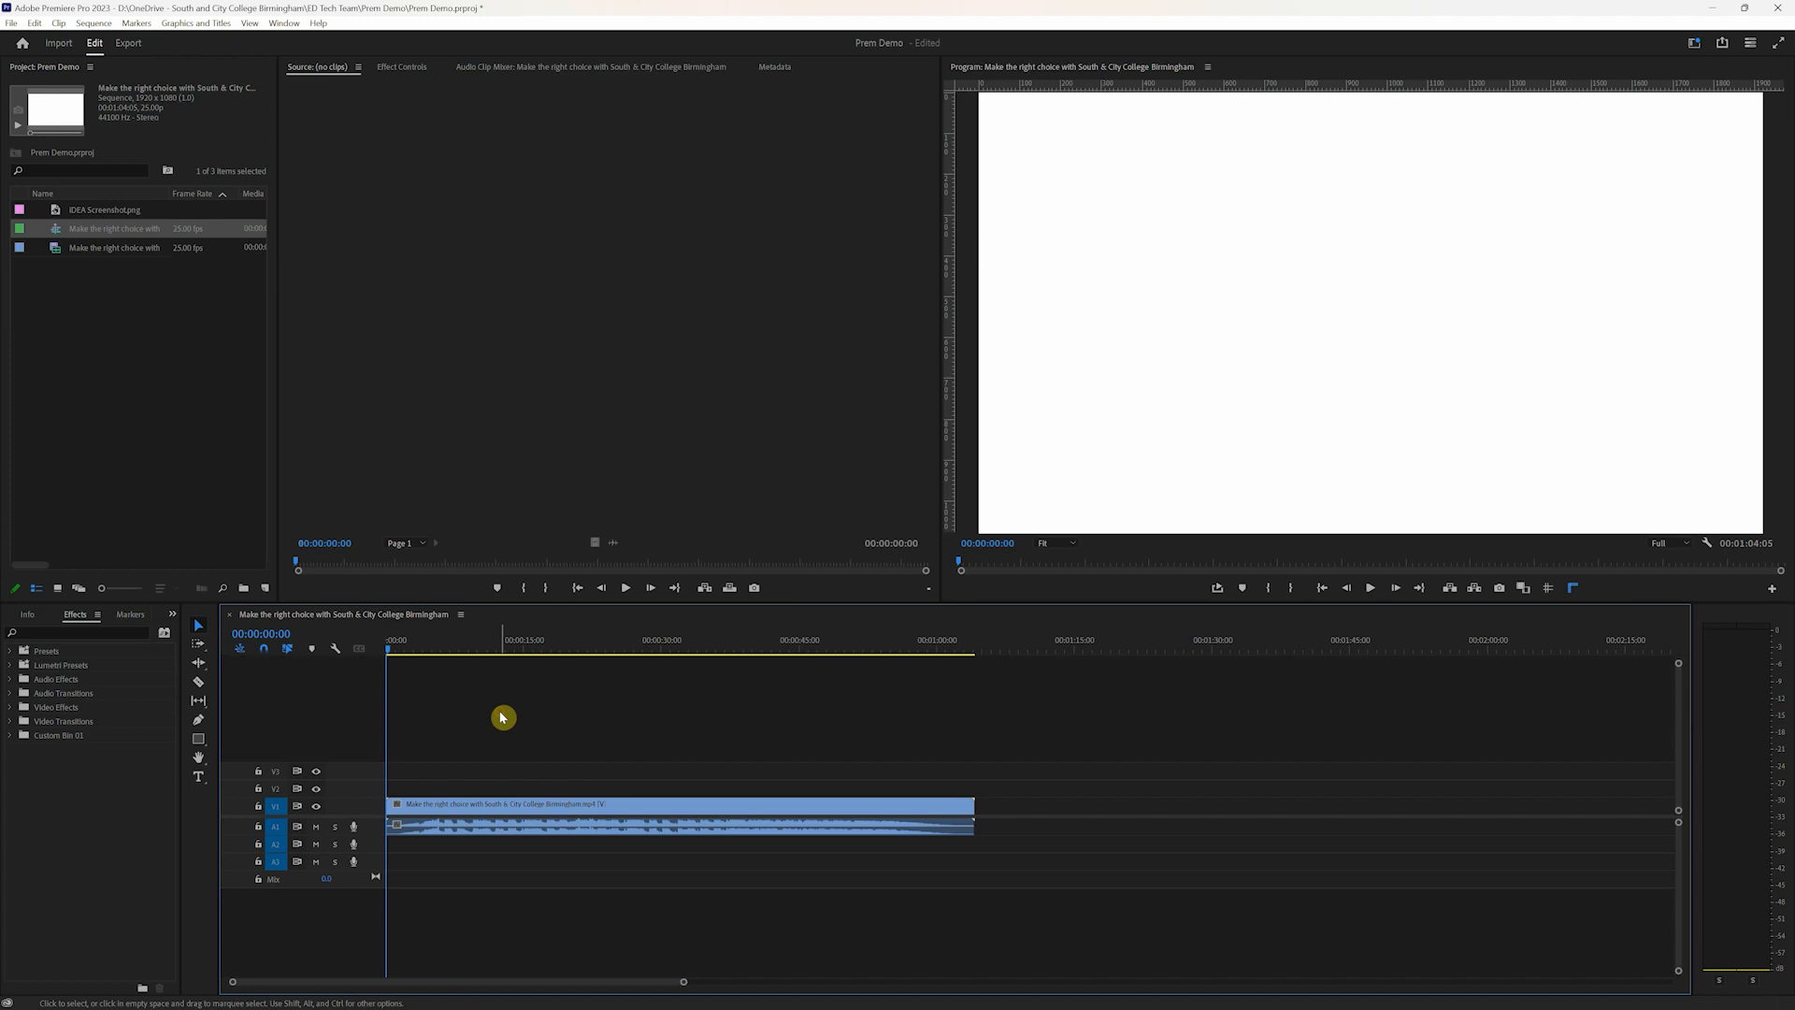
left_click_drag(497, 653, 365, 665)
left_click_drag(484, 735, 566, 877)
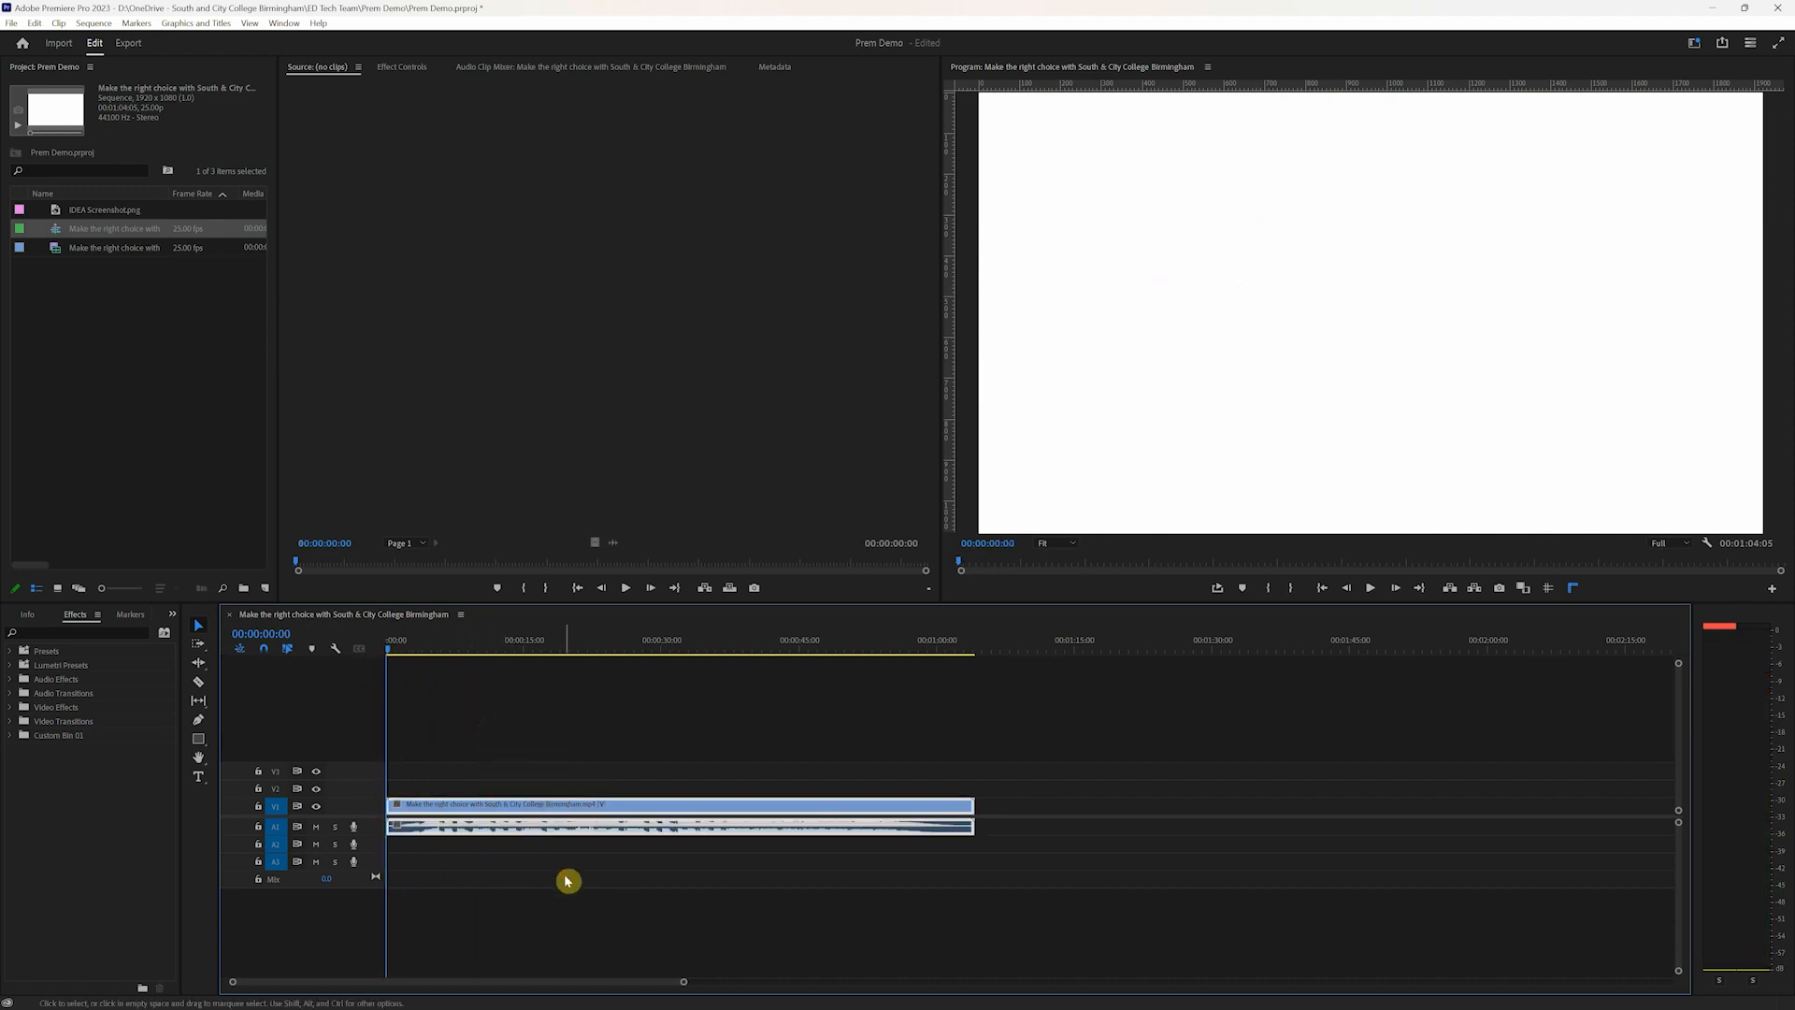
key("Delete")
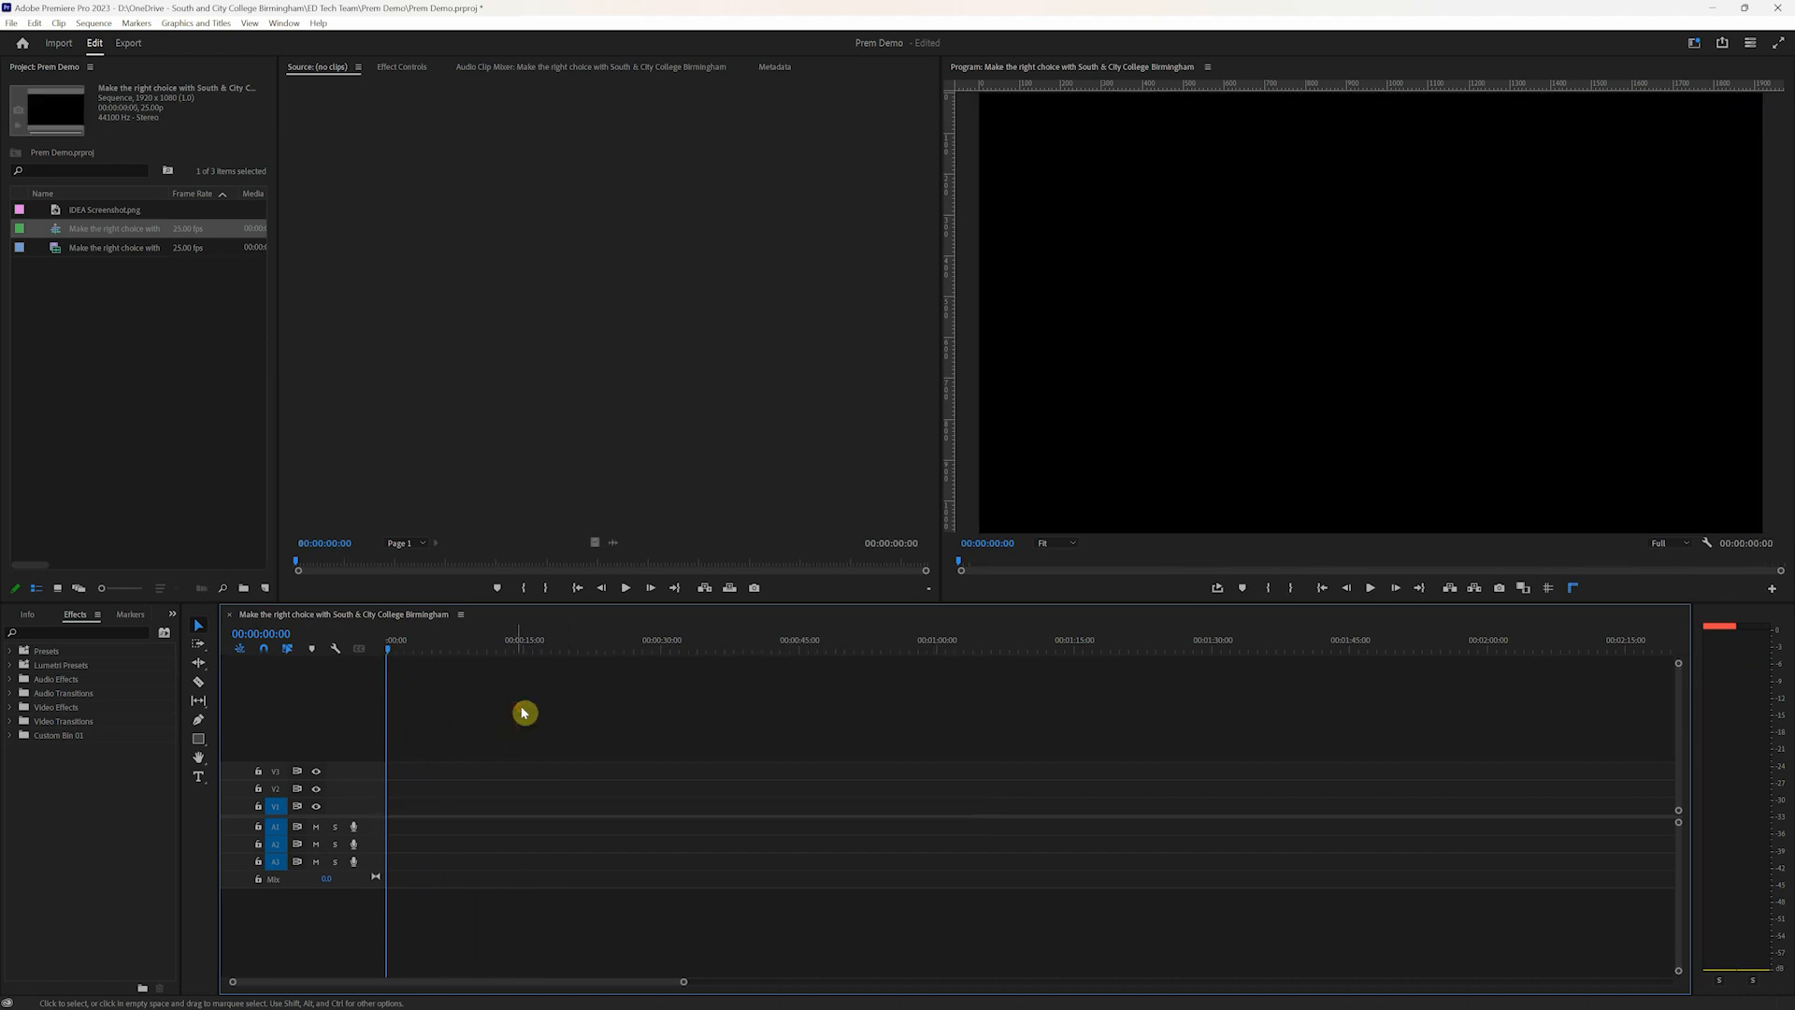
Step: Rename the sequence made from the Make the right choice video as Edit 1
left_click(113, 249)
left_click(73, 236)
double_click(103, 232)
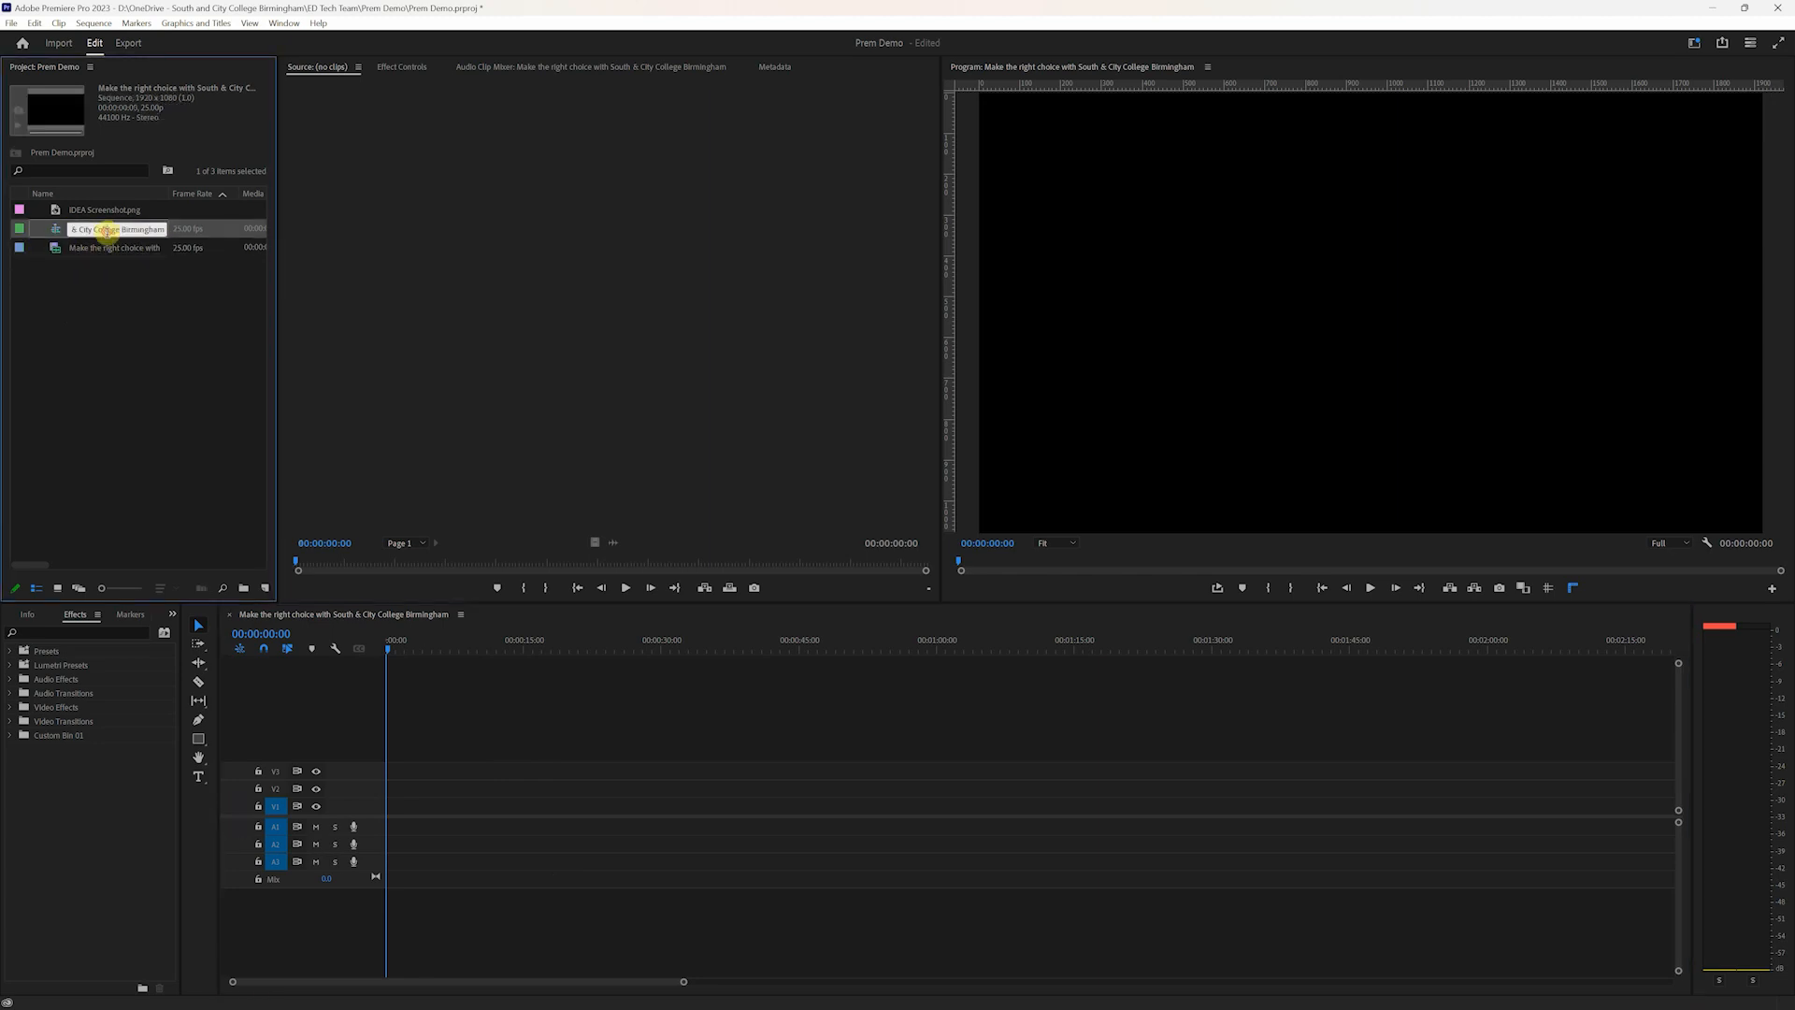
left_click_drag(92, 229, 118, 229)
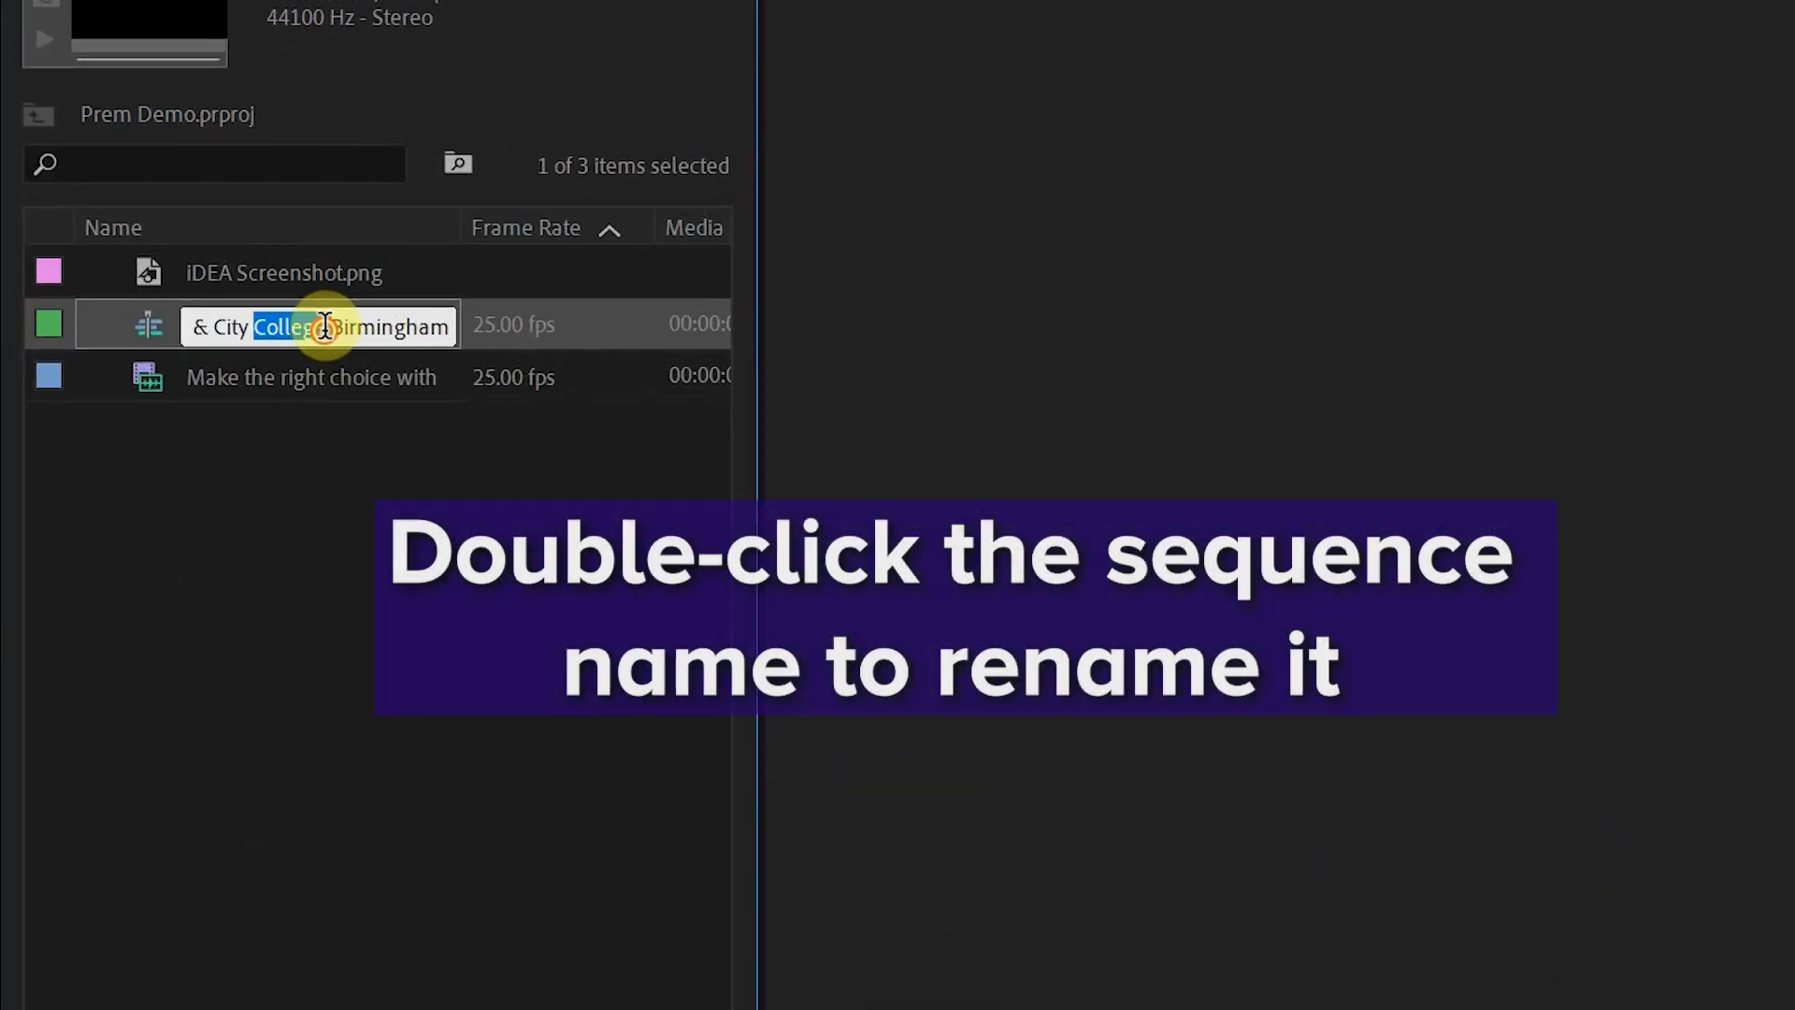
key("ctrl+a")
type("Ed")
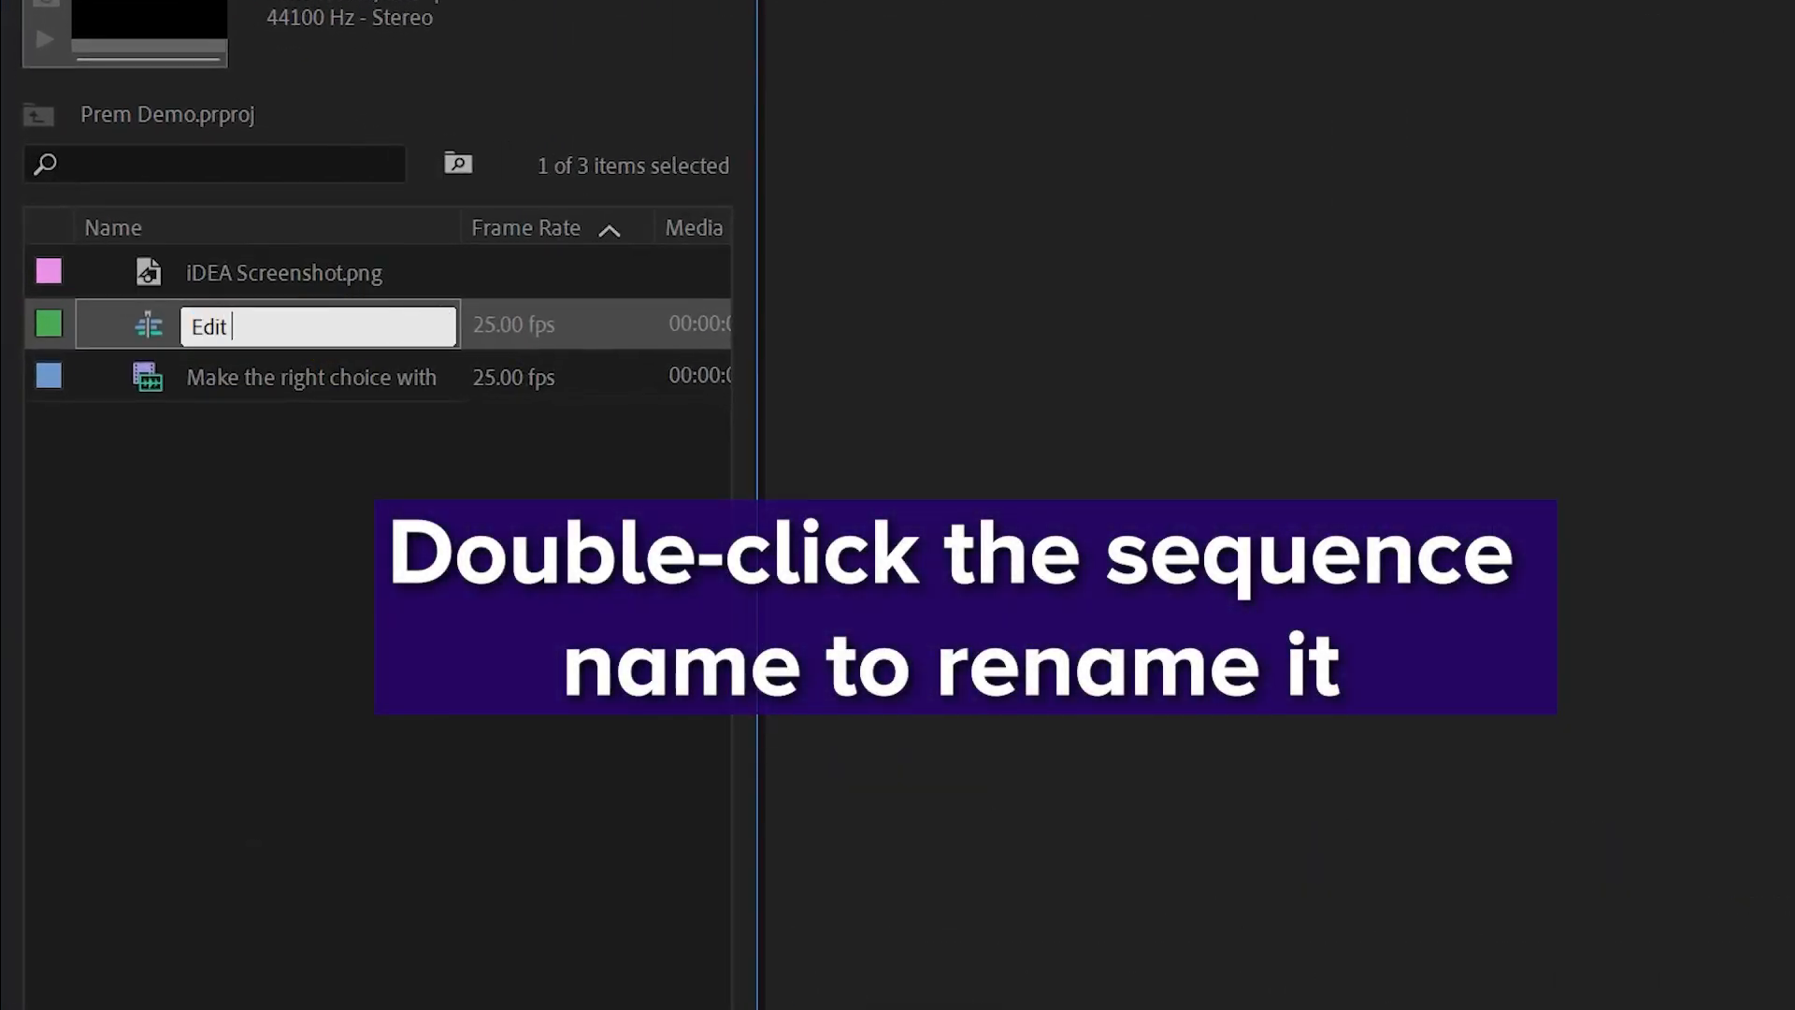
type("it 1")
key("Return")
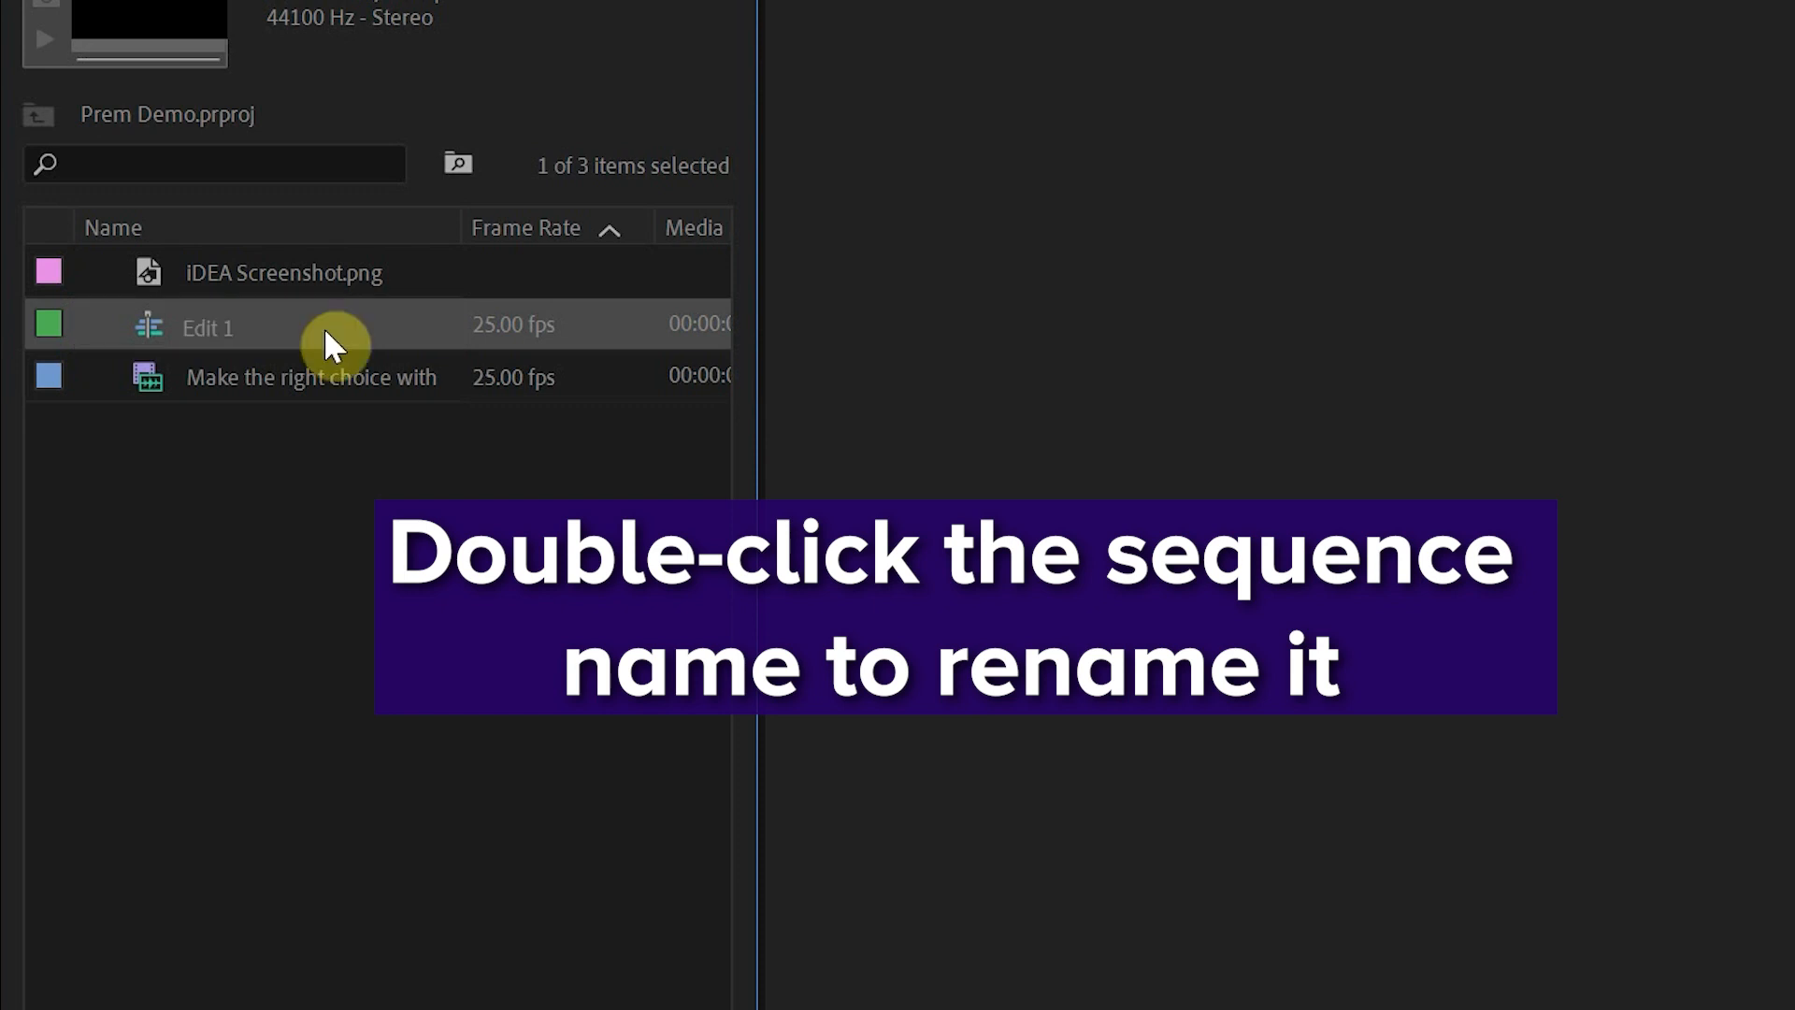
left_click(272, 525)
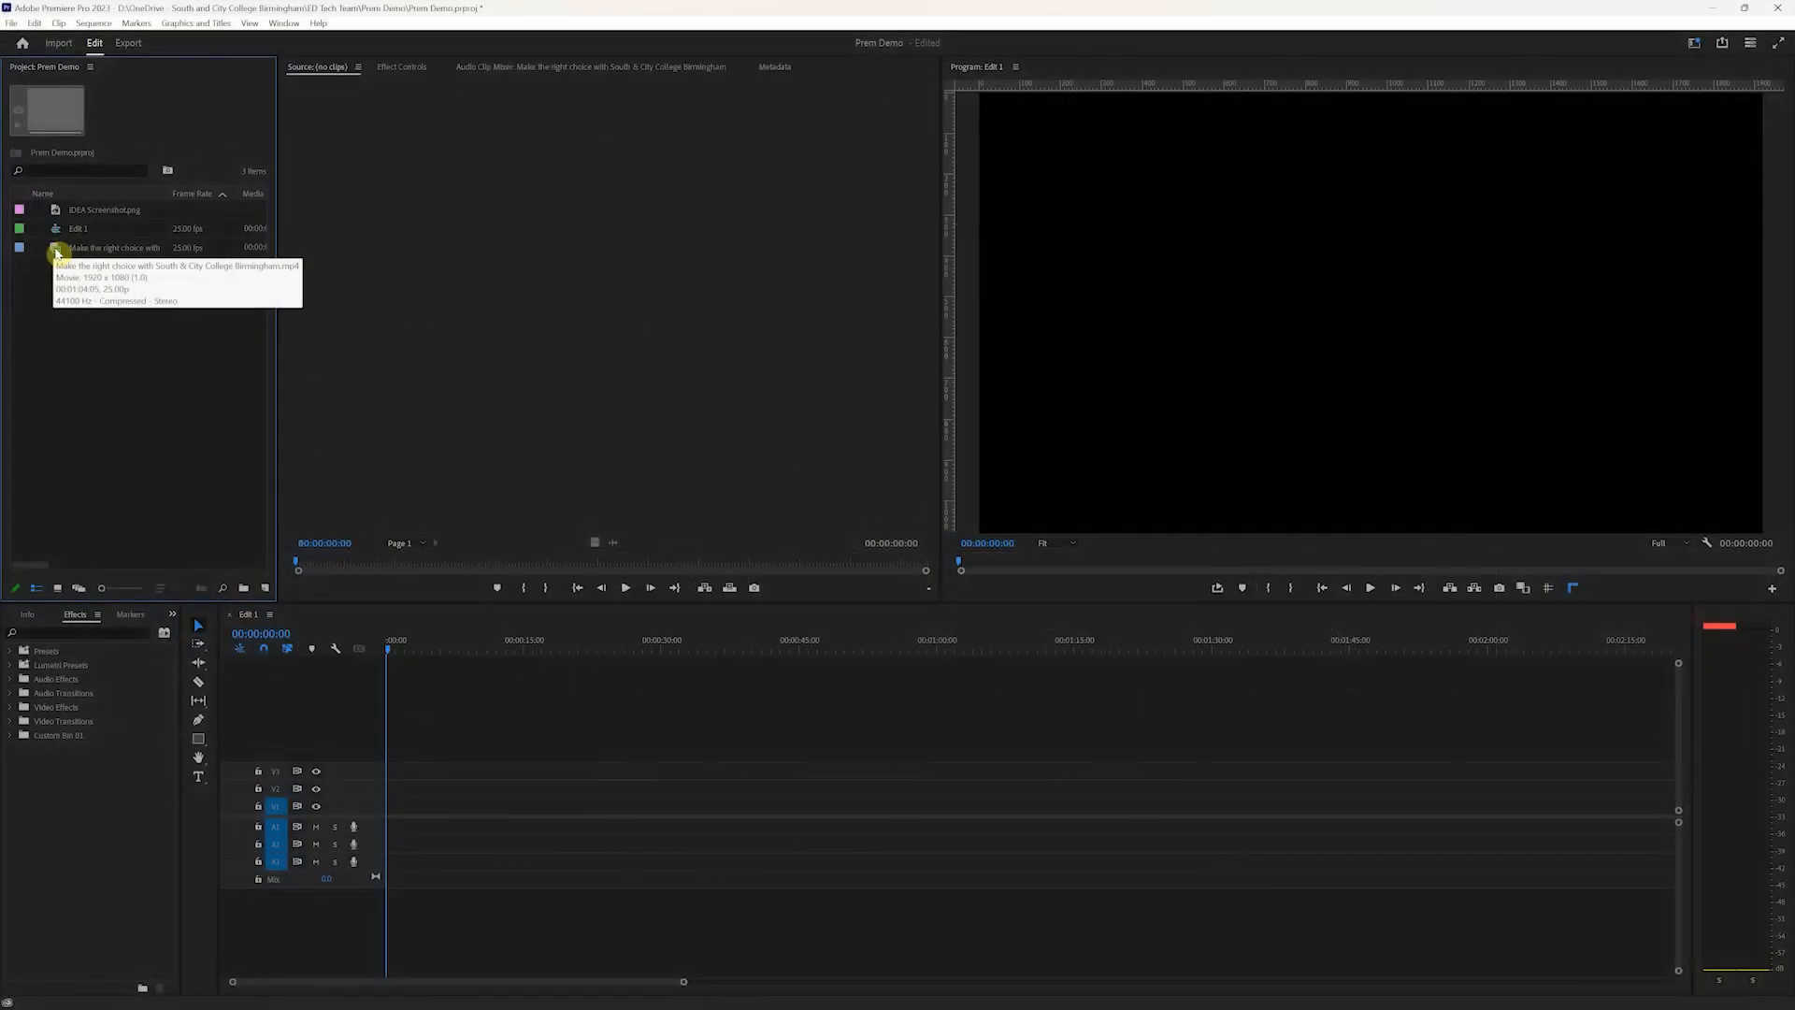
Step: Open the Make the right choice video in the Source monitor and mark a section about 25 seconds long ending at 00:00:34:17
double_click(57, 249)
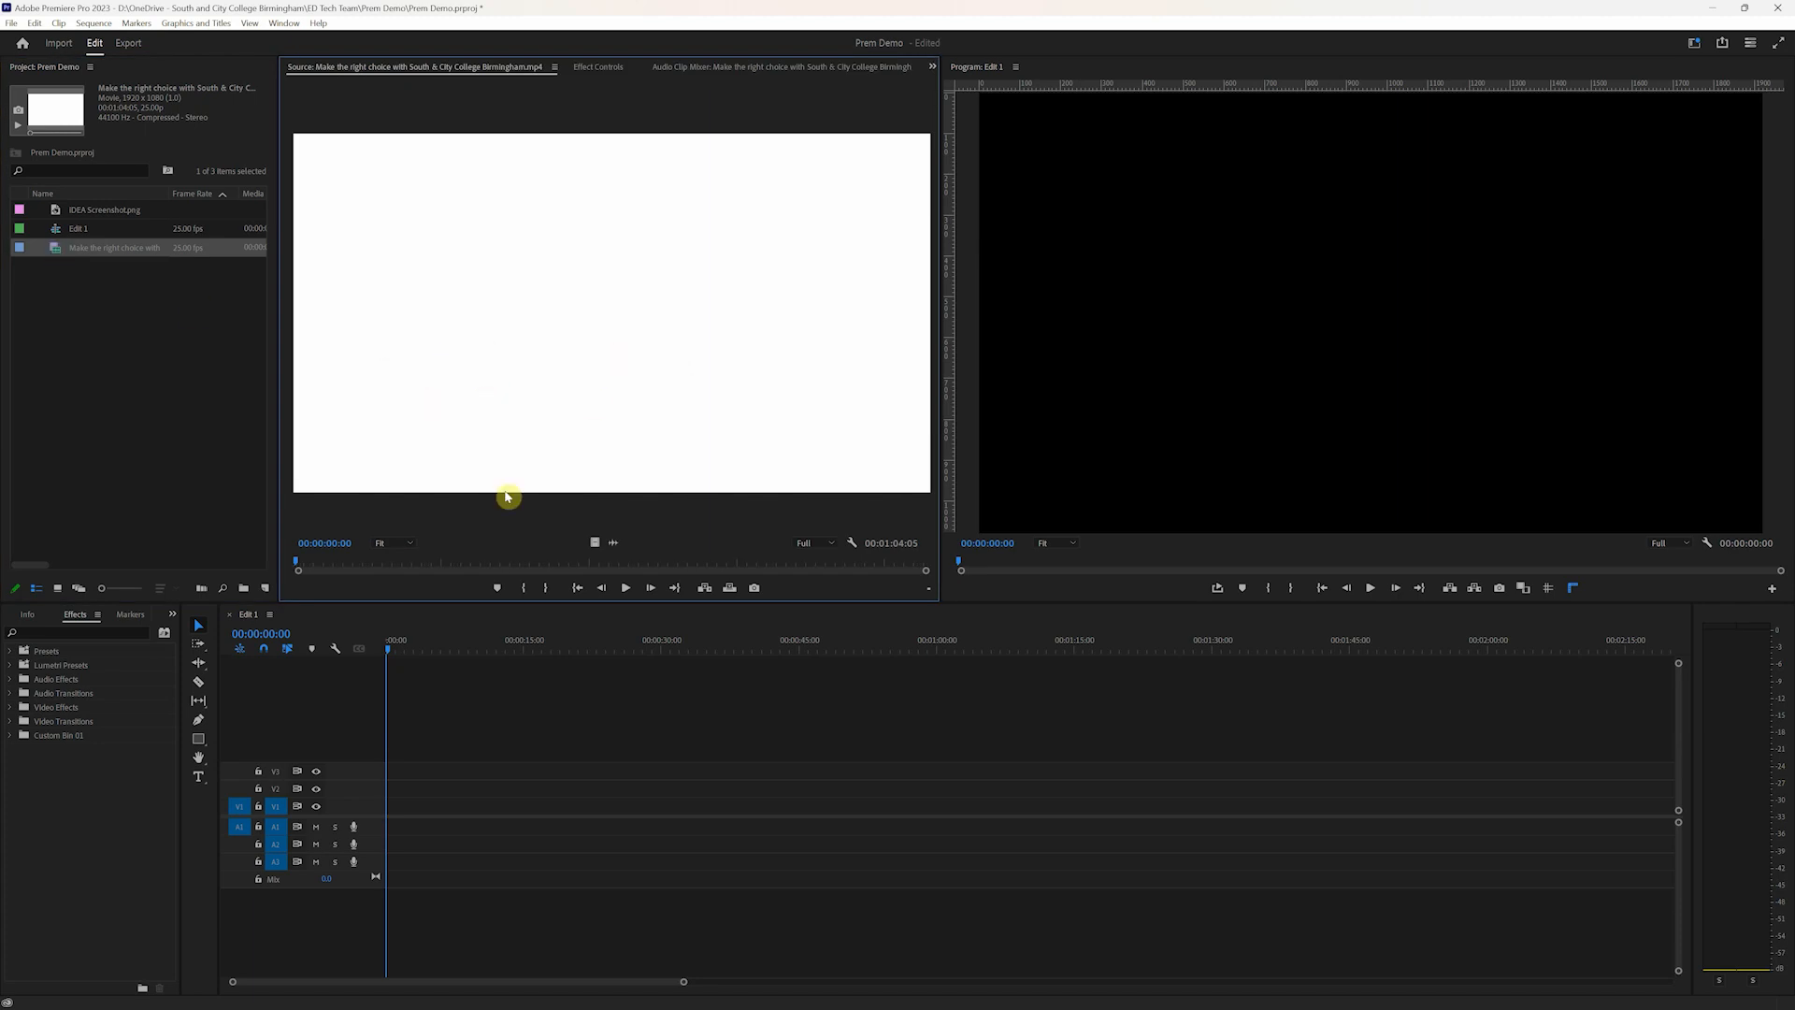
left_click_drag(340, 565, 639, 561)
key("i")
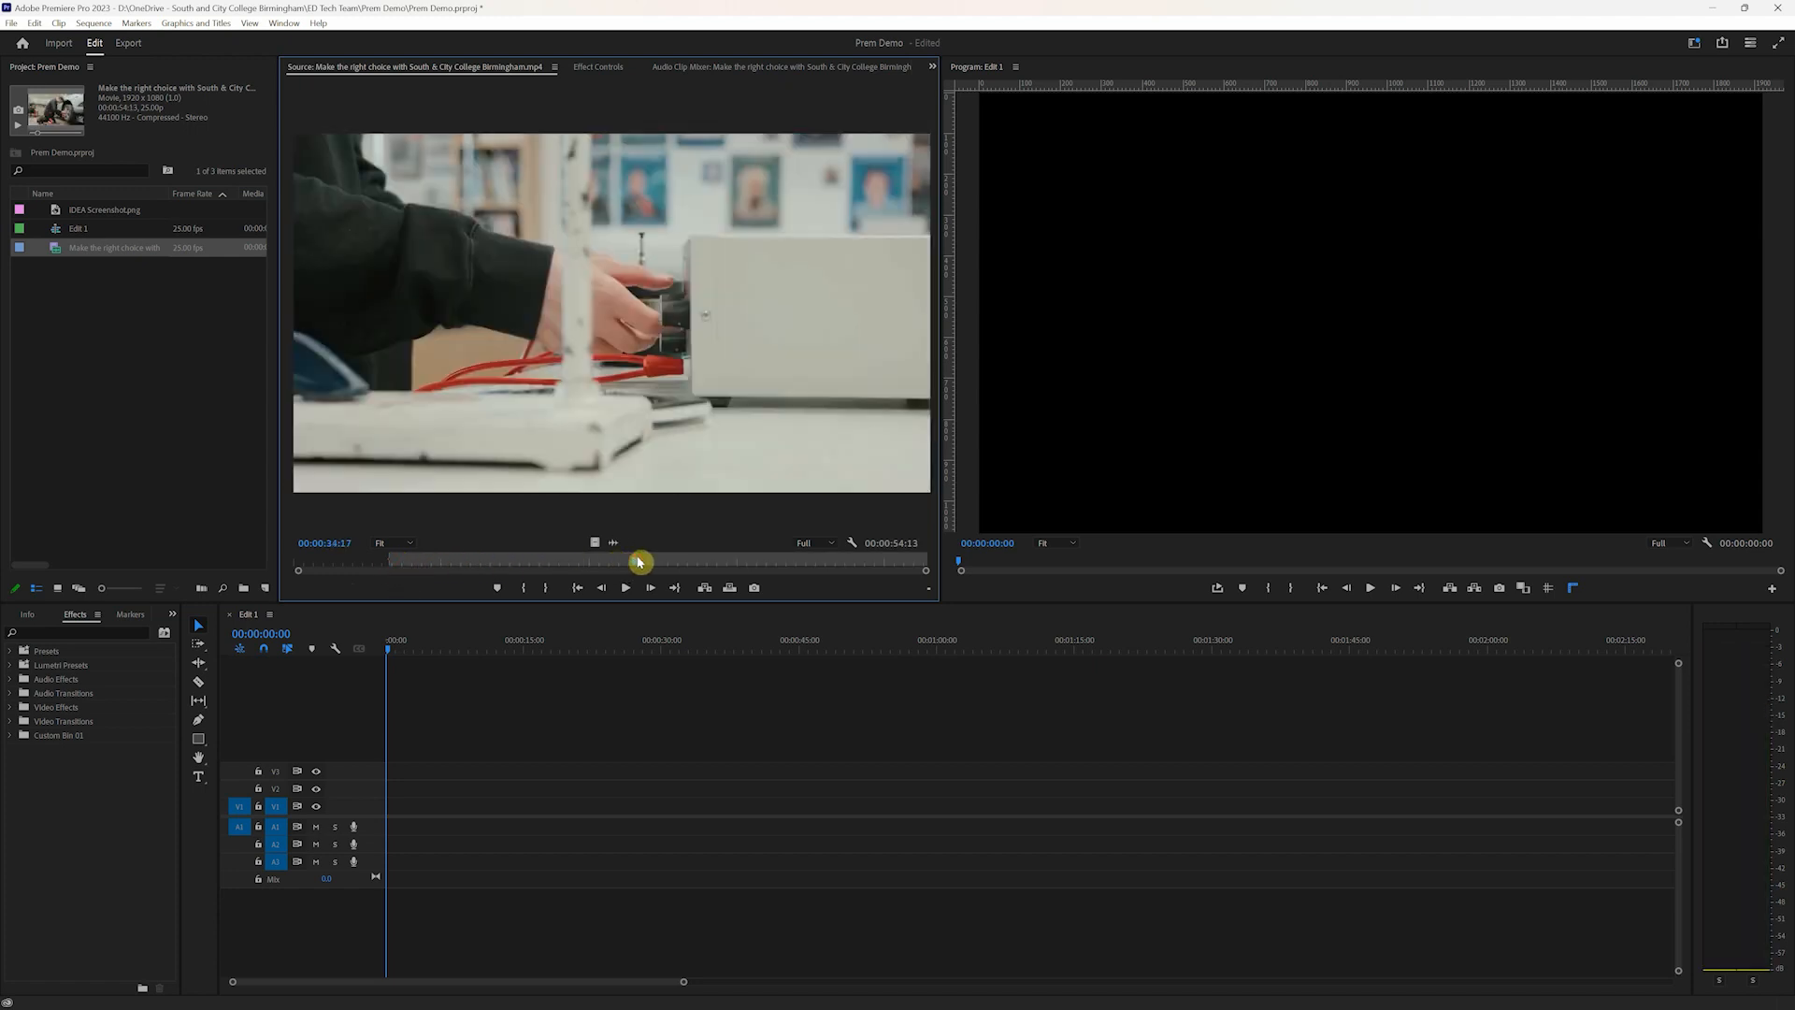
key("o")
key("i")
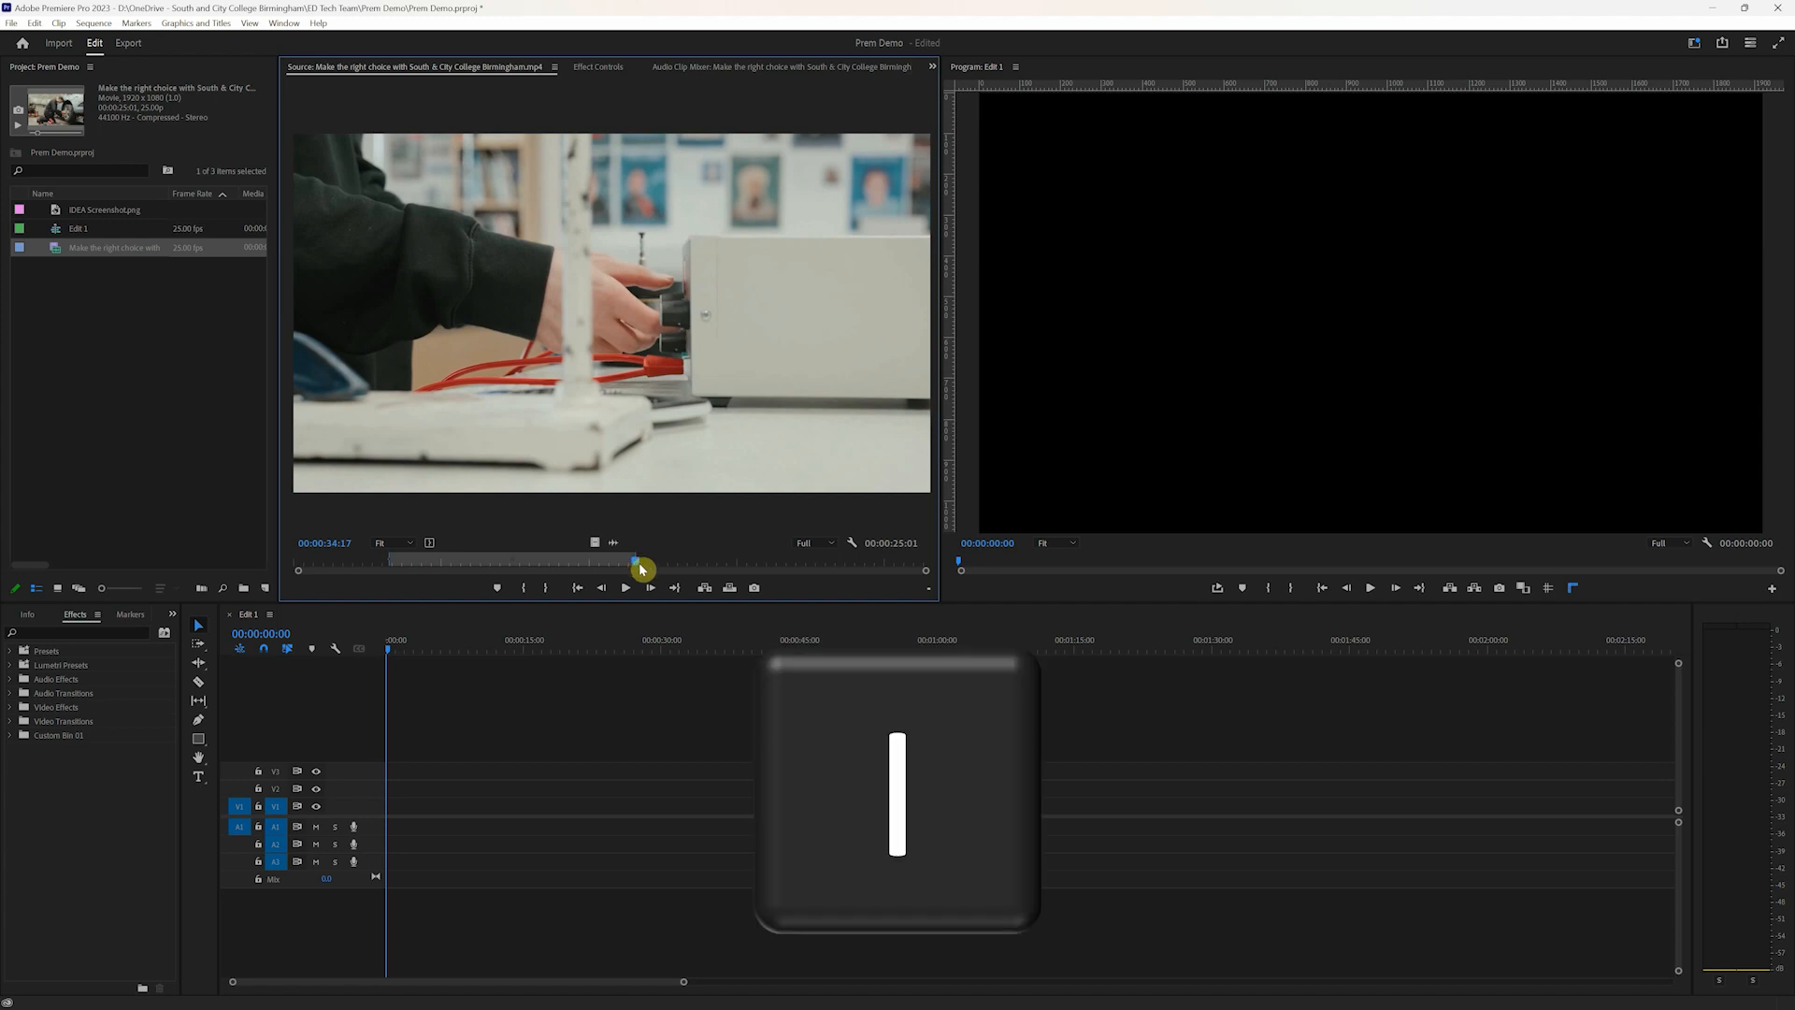
key("o")
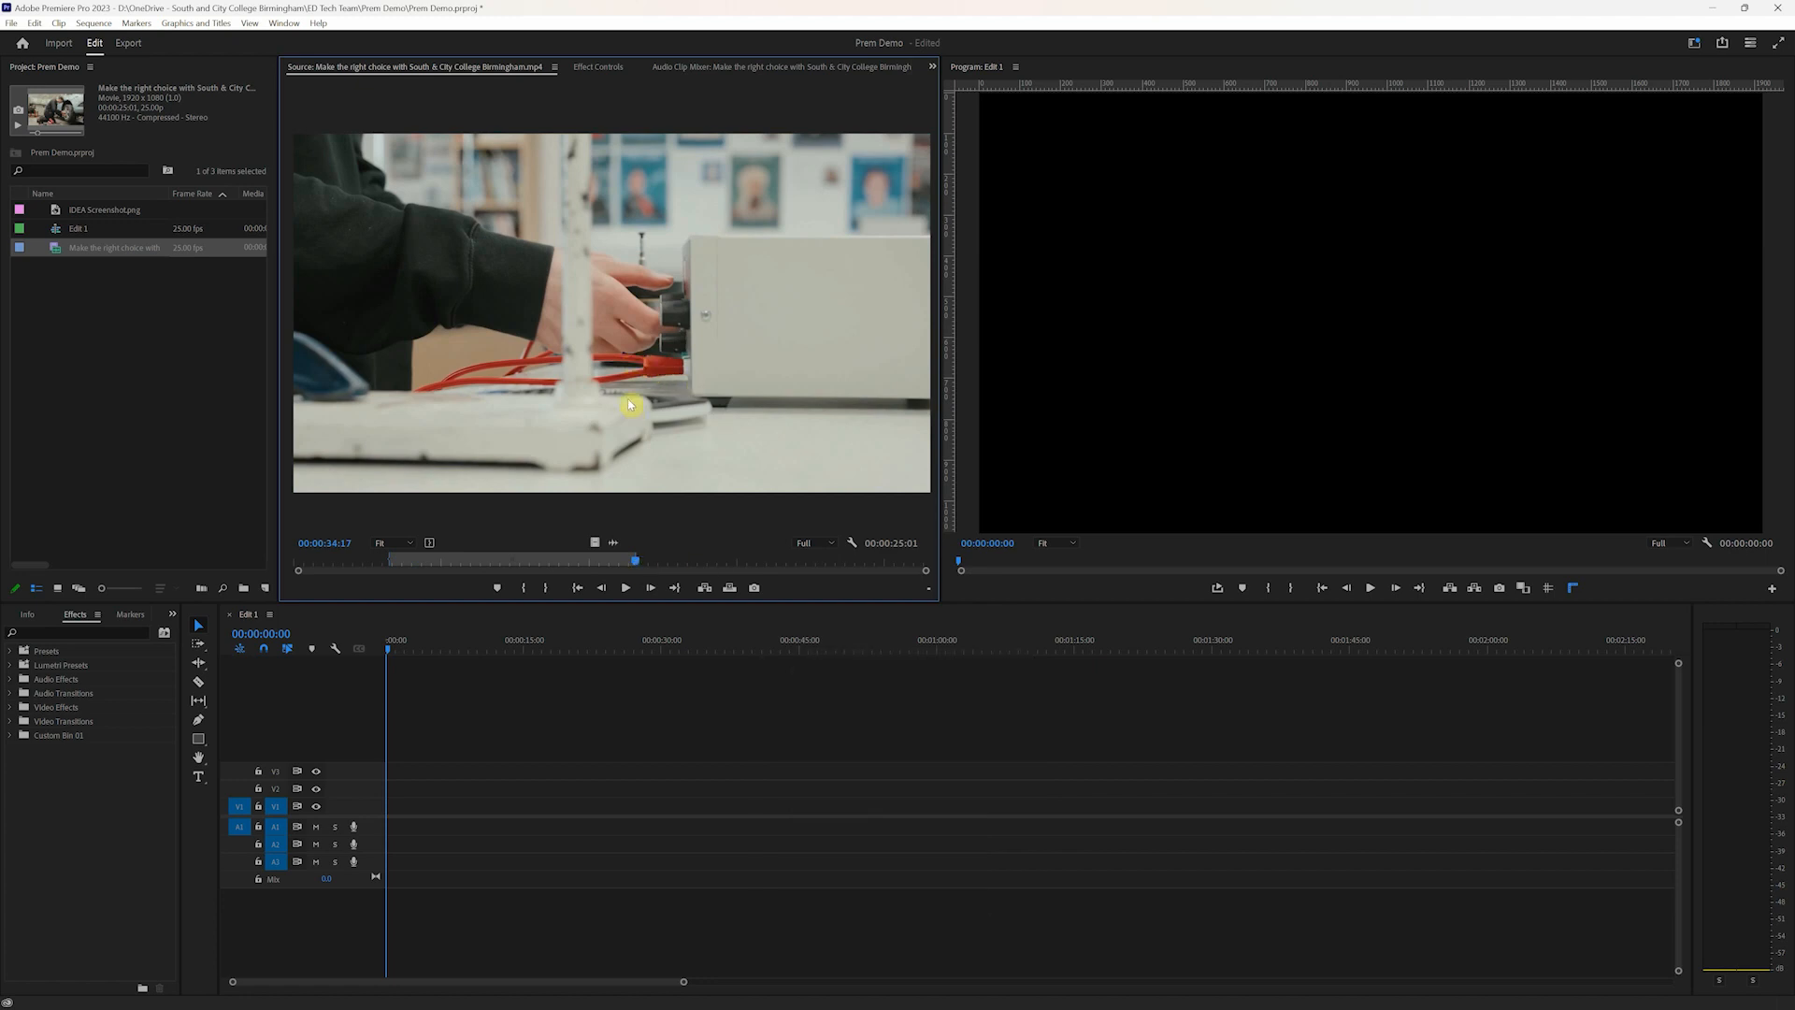
Step: Place the marked section's video and audio at the start of tracks V1 and A1, and make both tracks taller
mouse_move(604, 410)
left_mouse_down()
mouse_move(669, 569)
mouse_move(632, 813)
mouse_move(390, 806)
left_mouse_up()
left_click_drag(457, 836, 463, 823)
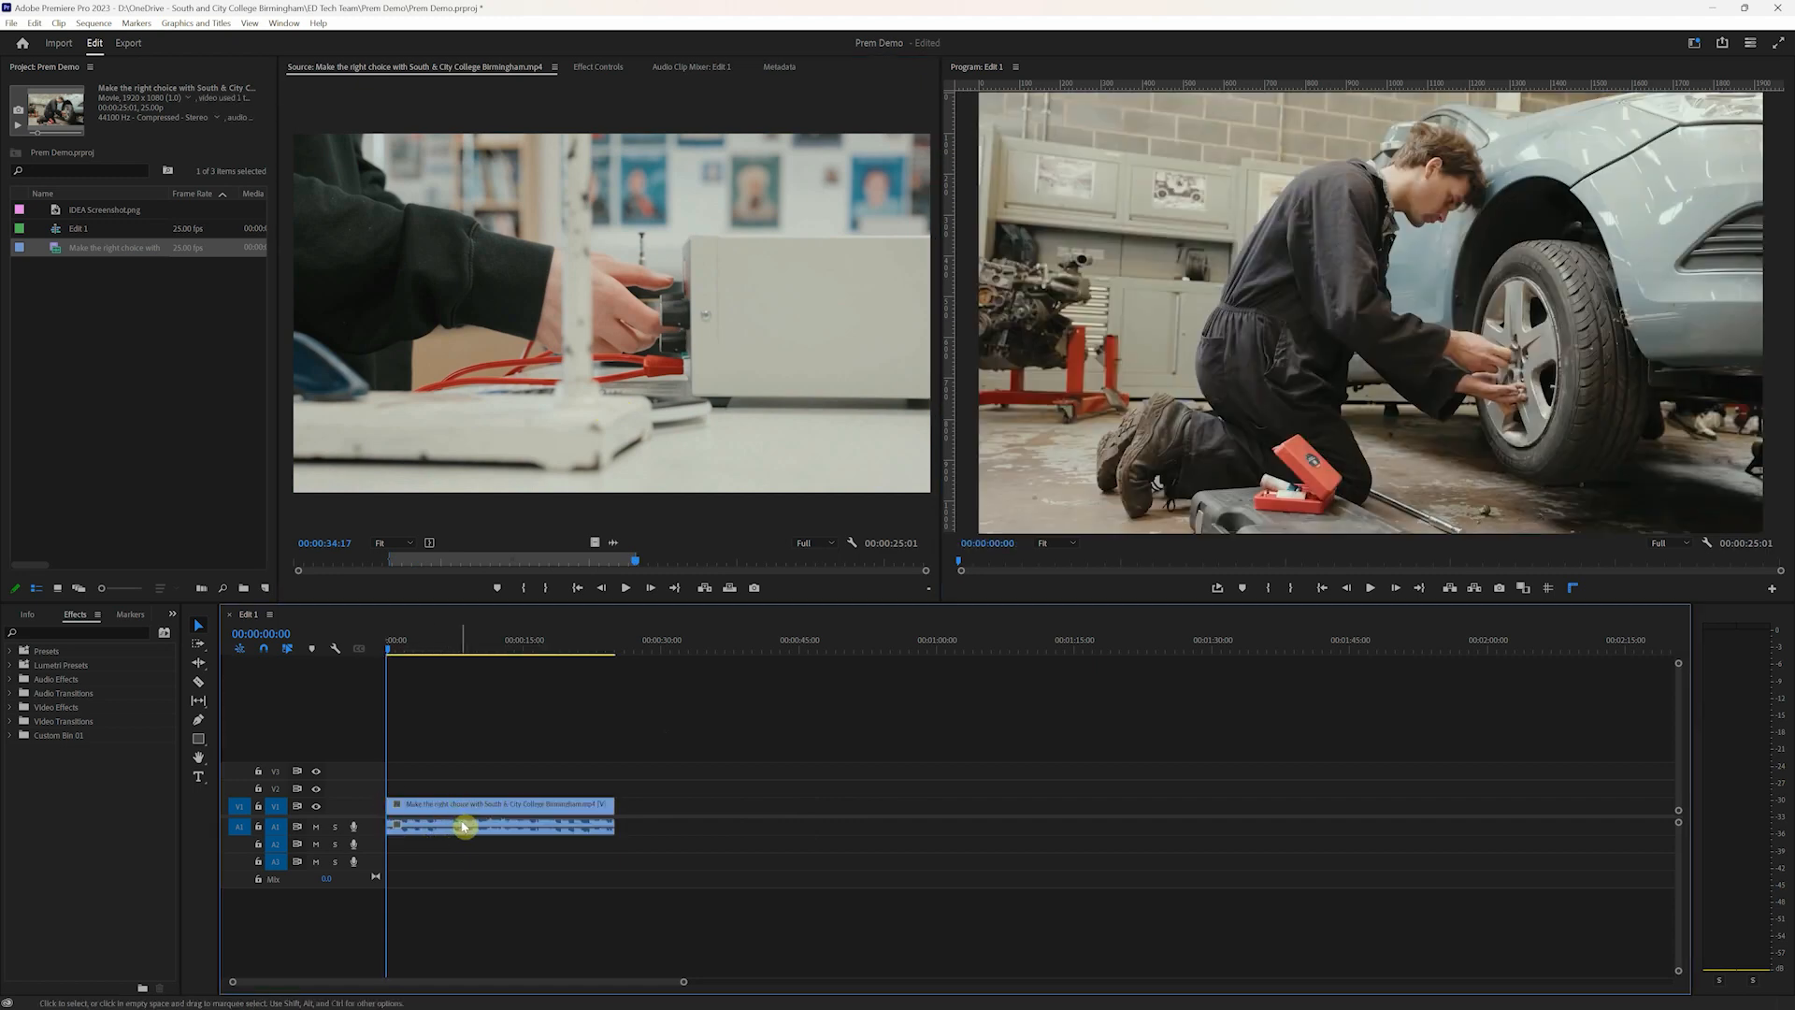
left_click_drag(359, 785, 359, 767)
left_click_drag(370, 836, 368, 849)
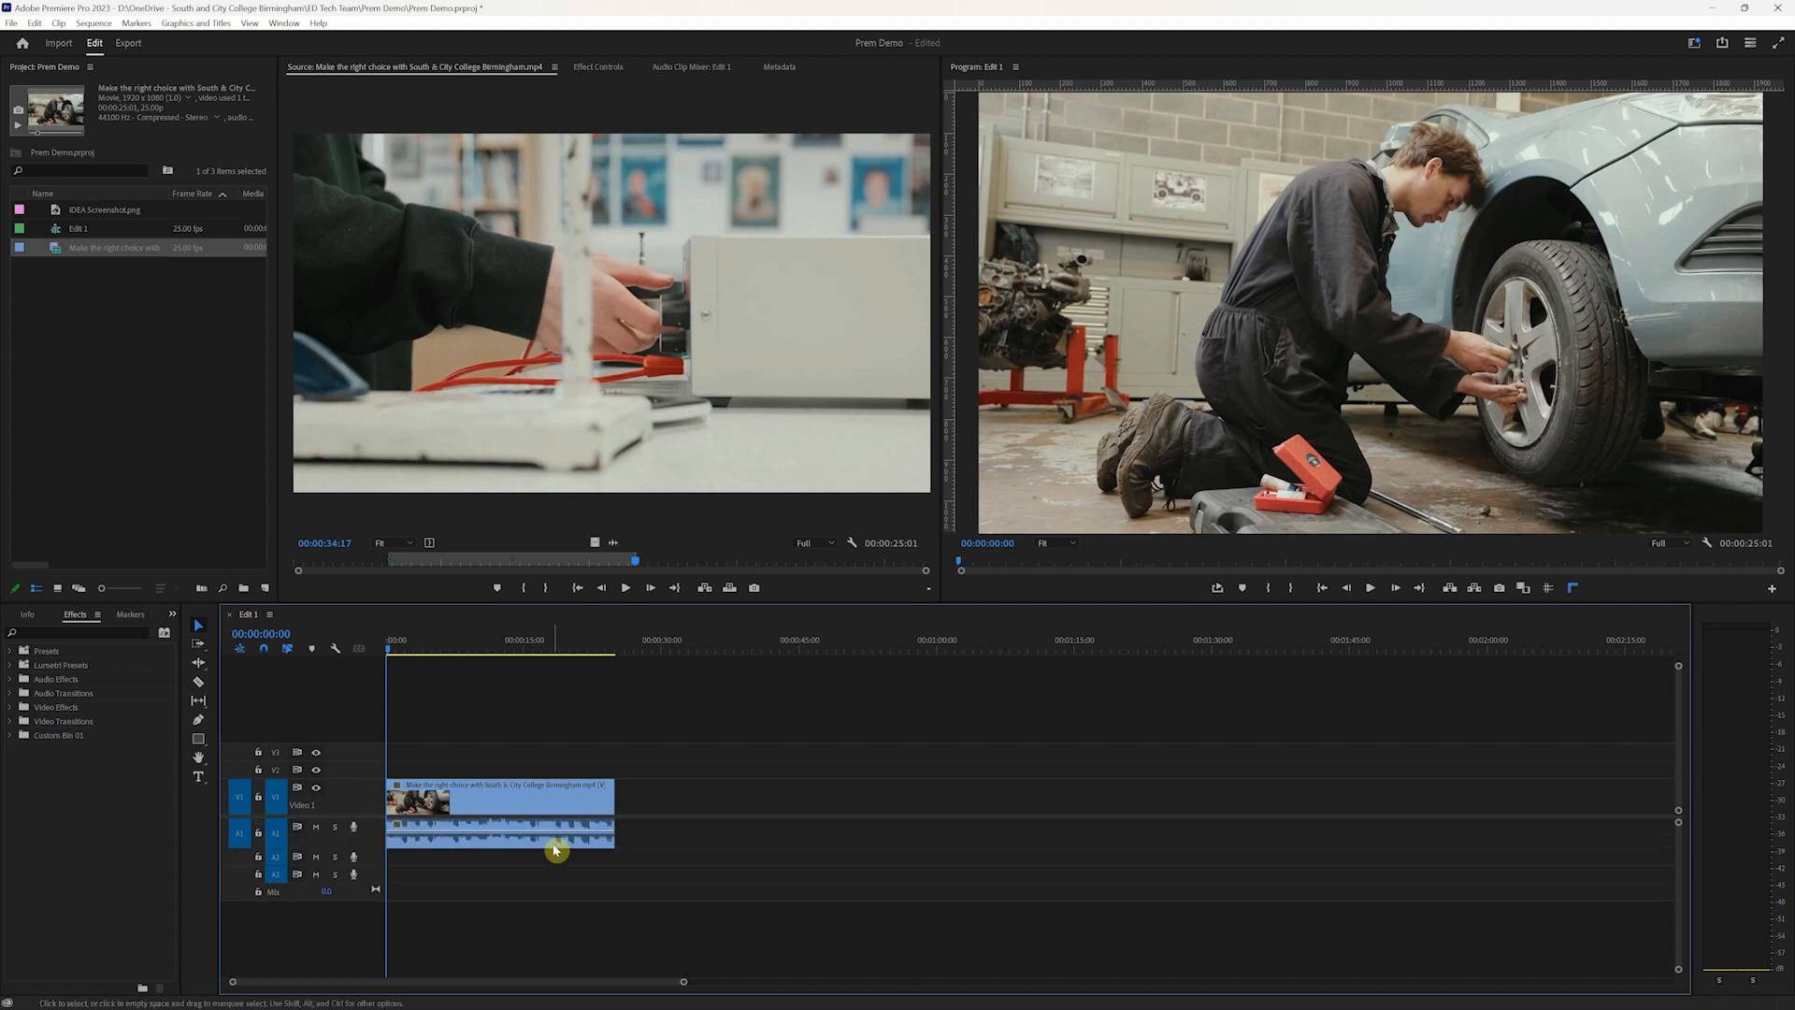
Step: Add the marked section's video alone to V1 about 30 seconds in, and its audio alone directly beneath it on A1
left_click_drag(594, 542, 667, 807)
mouse_move(681, 645)
left_mouse_down()
mouse_move(730, 645)
mouse_move(705, 652)
left_mouse_up()
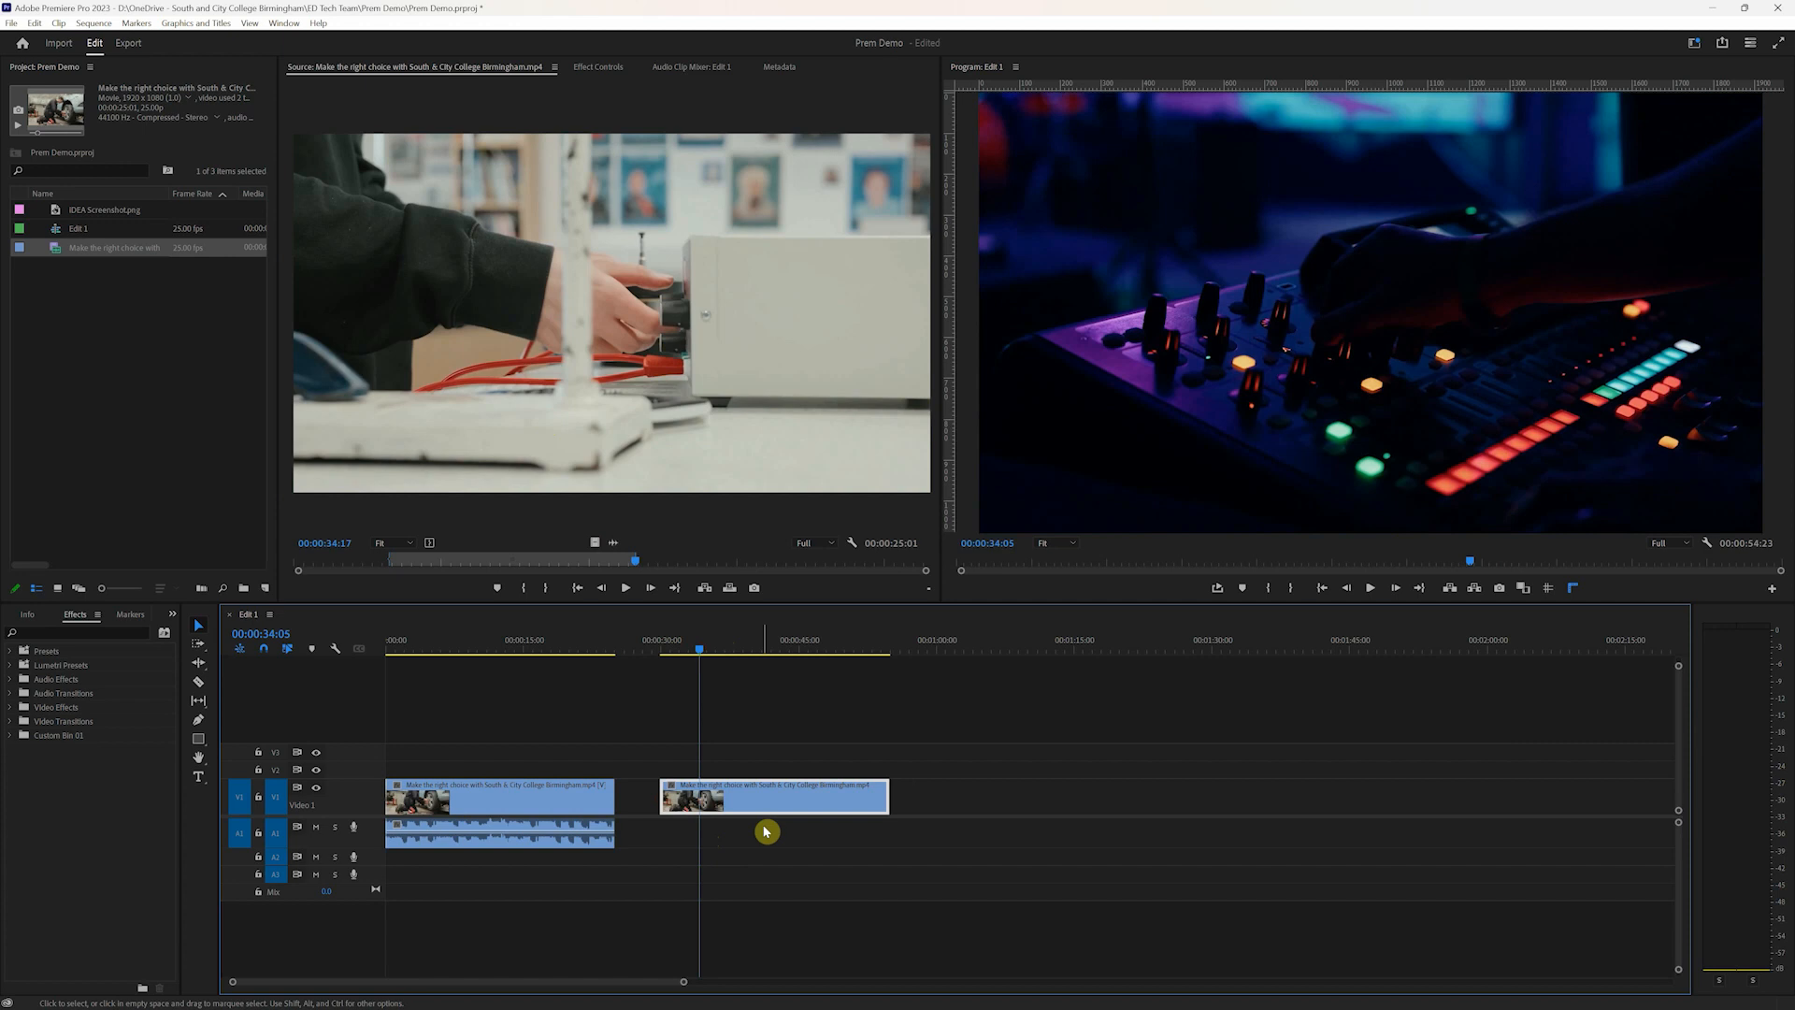
left_click_drag(612, 542, 914, 835)
left_click(953, 651)
mouse_move(957, 651)
left_mouse_down()
mouse_move(1025, 653)
mouse_move(953, 653)
left_mouse_up()
left_click_drag(1035, 835, 775, 699)
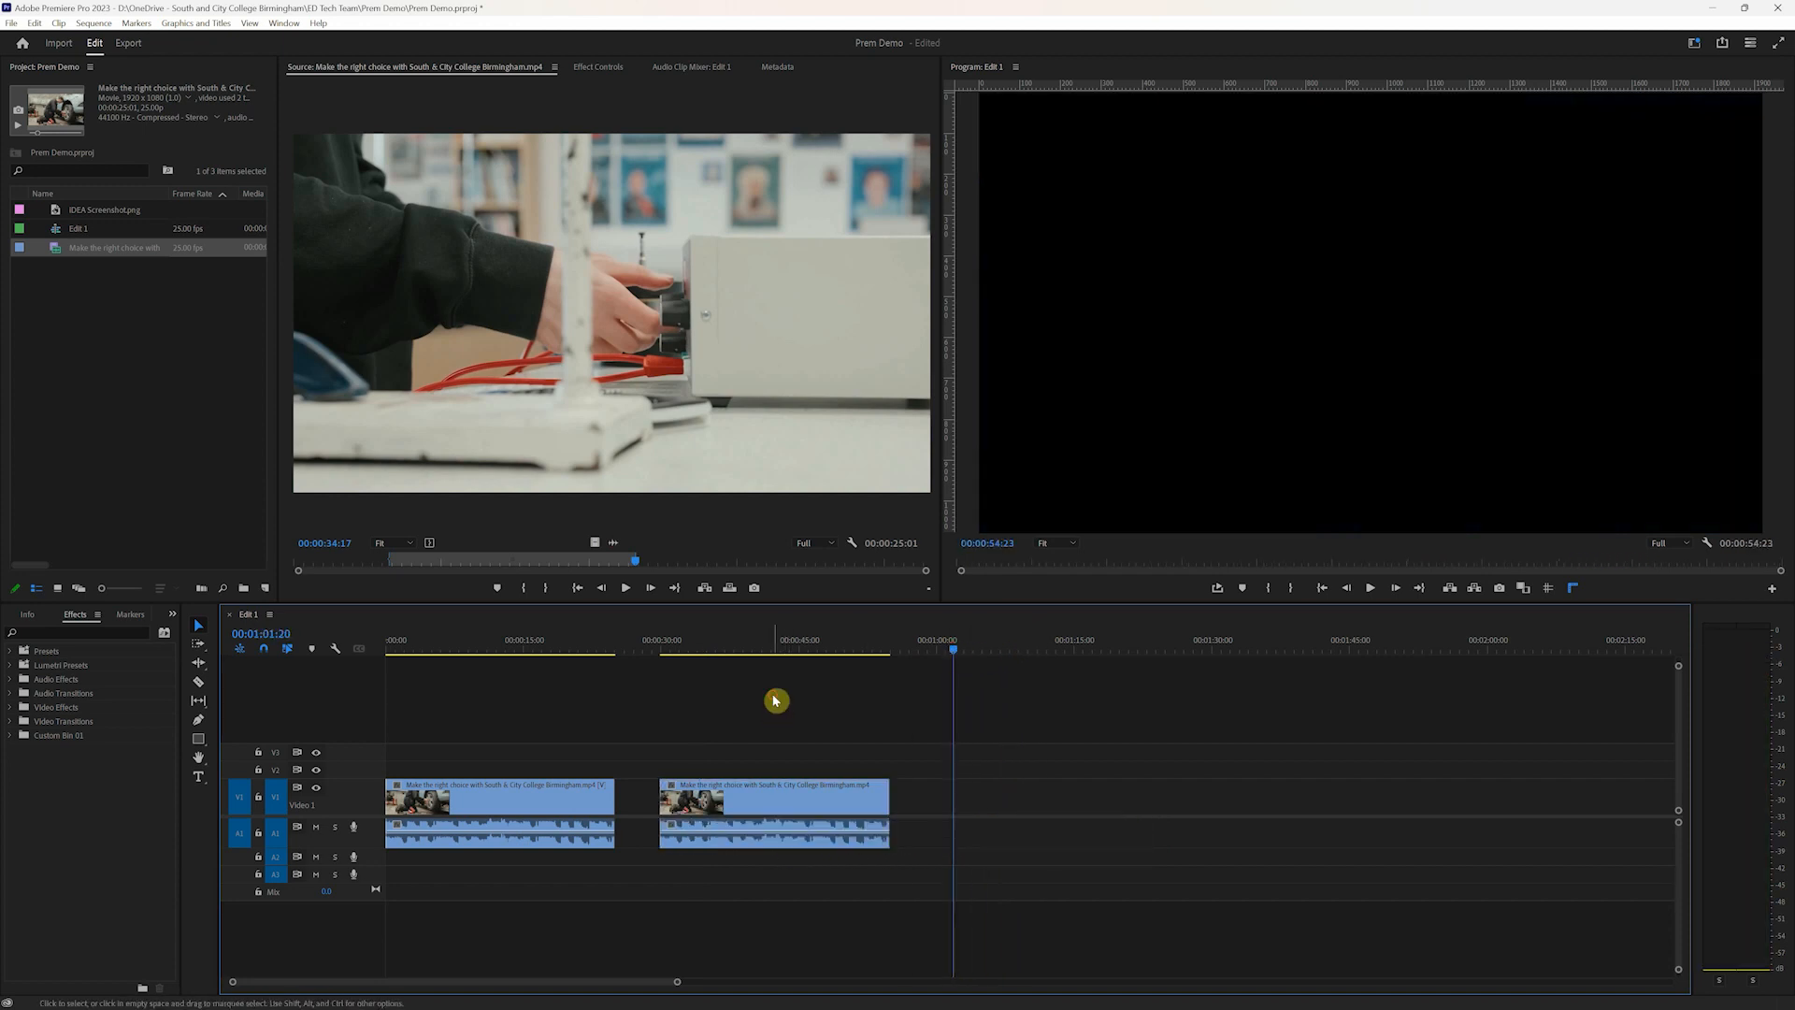
Step: Link the separately added video and audio of the second clip on the timeline
mouse_move(806, 800)
left_mouse_down()
mouse_move(830, 810)
mouse_move(802, 805)
left_mouse_up()
left_click_drag(776, 720, 793, 837)
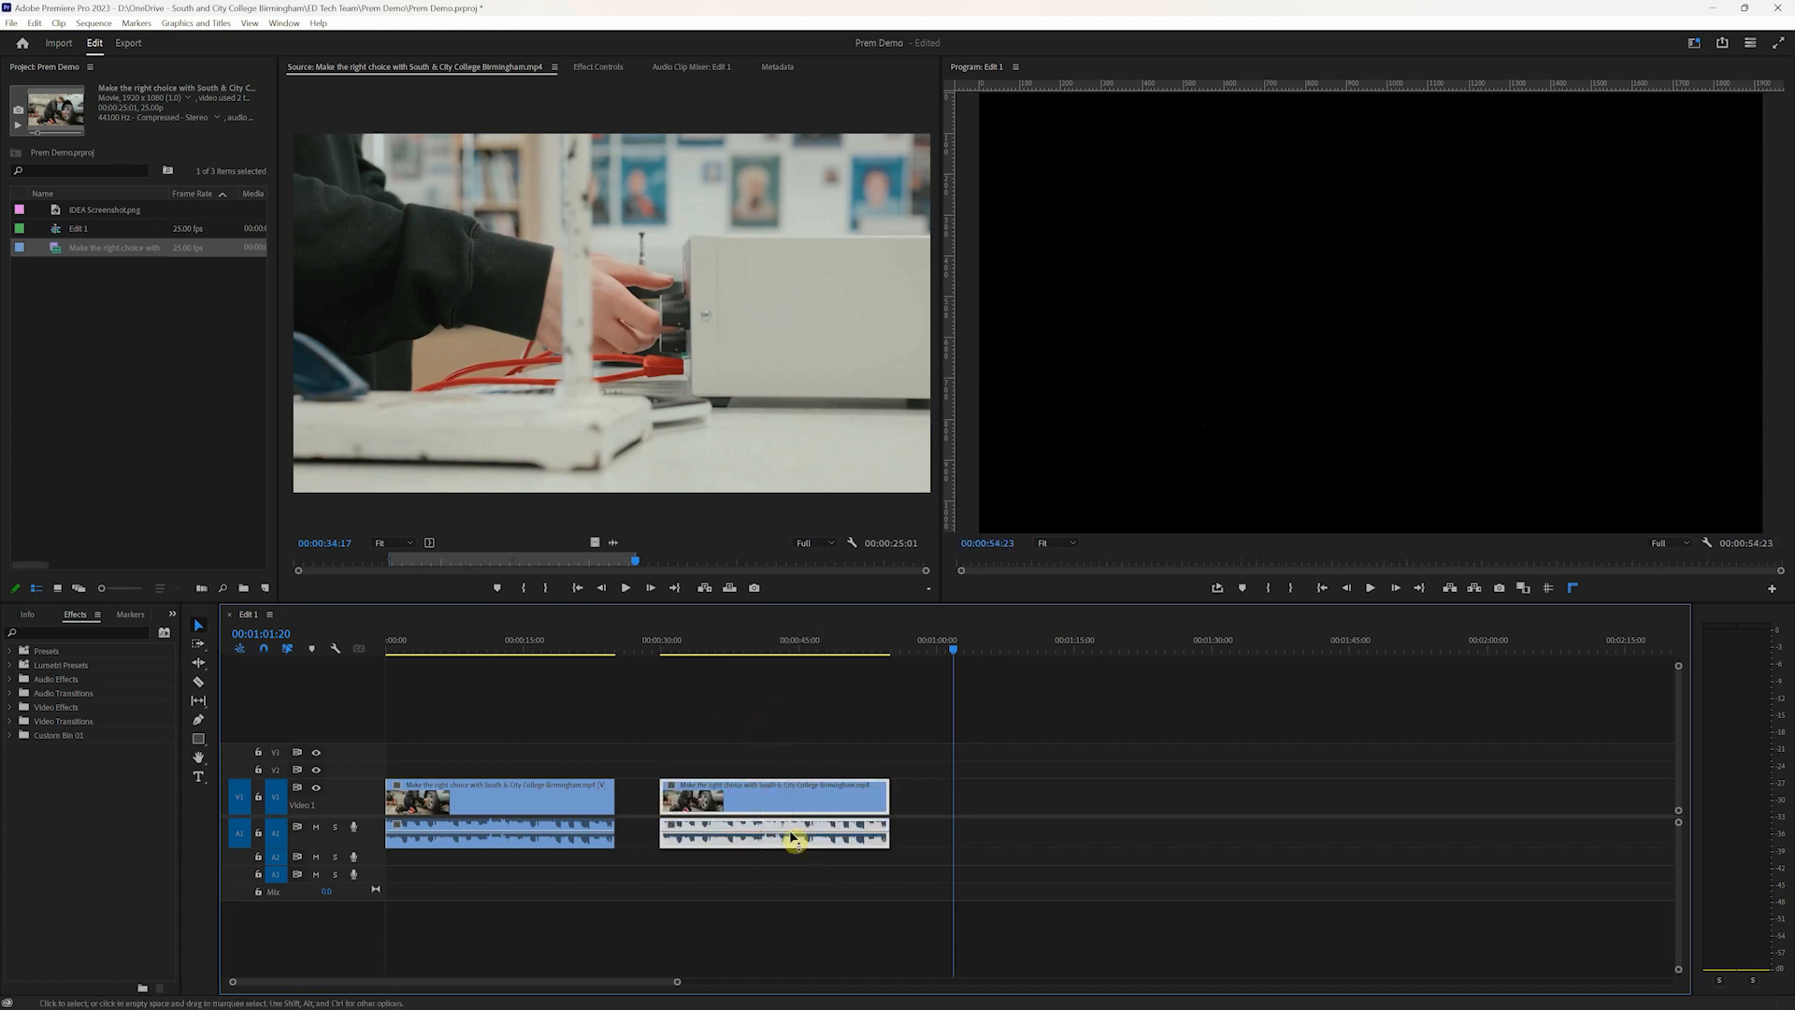
right_click(781, 800)
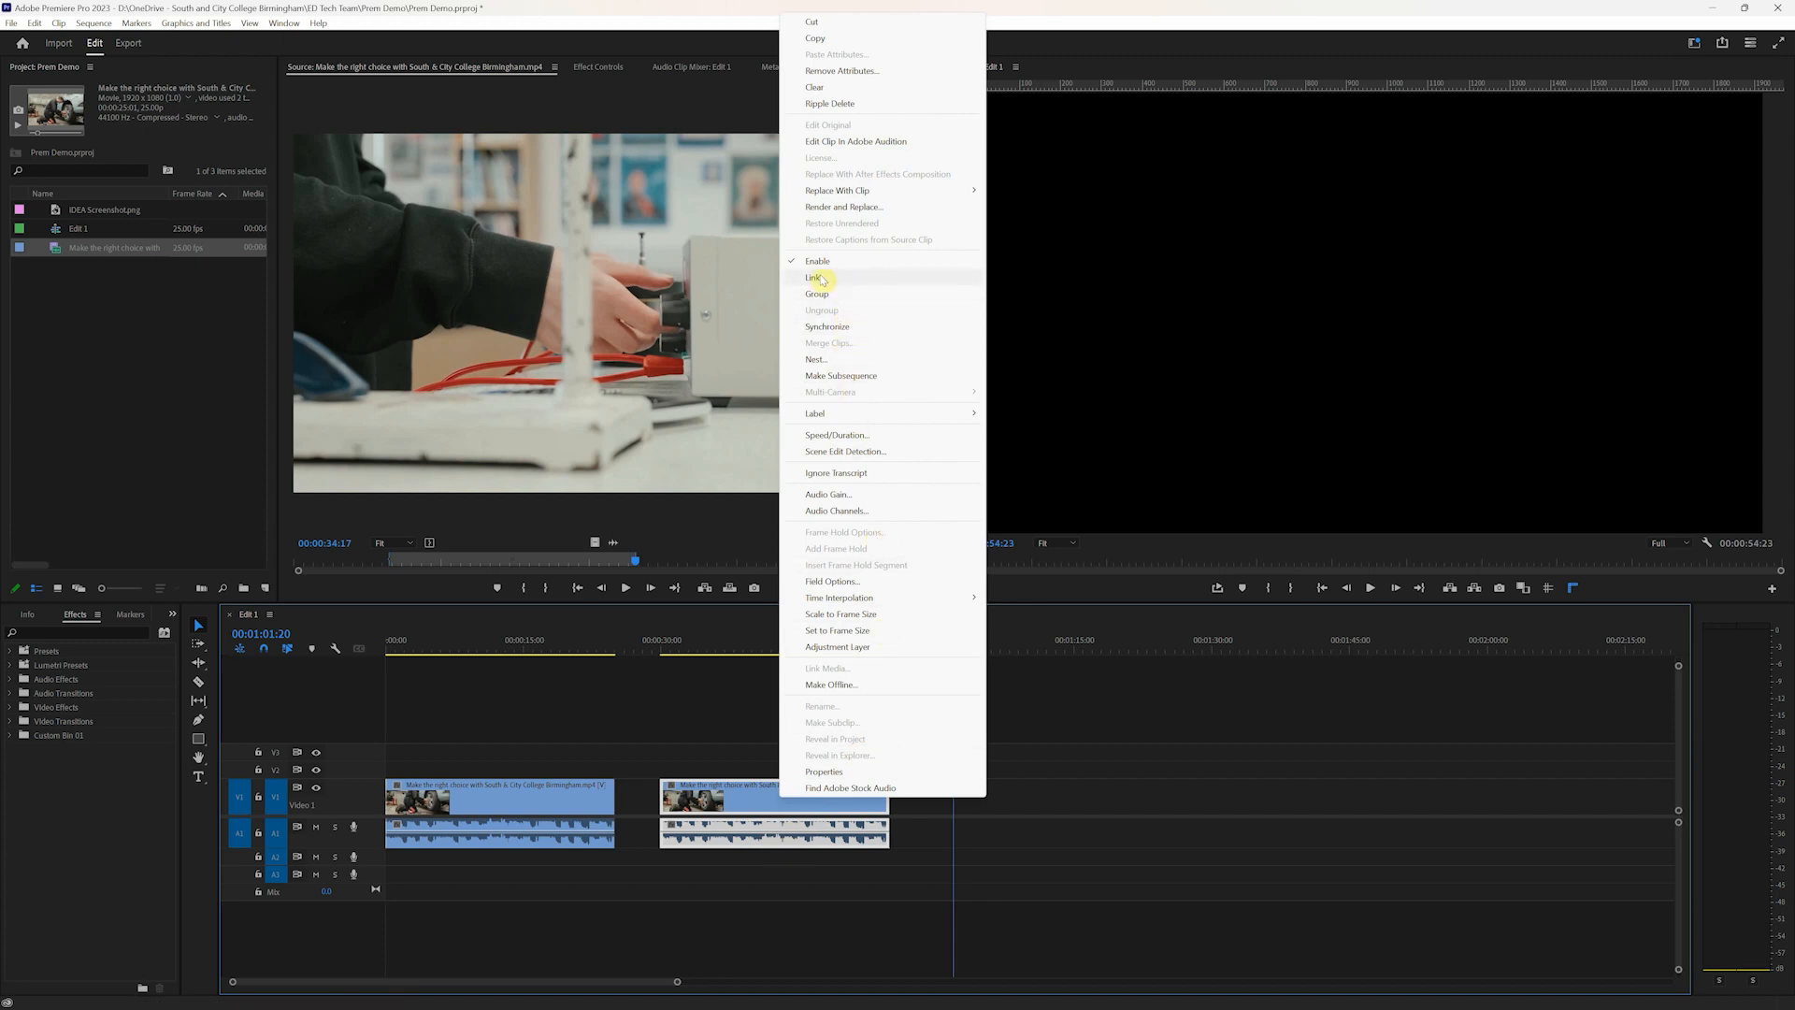
left_click(820, 278)
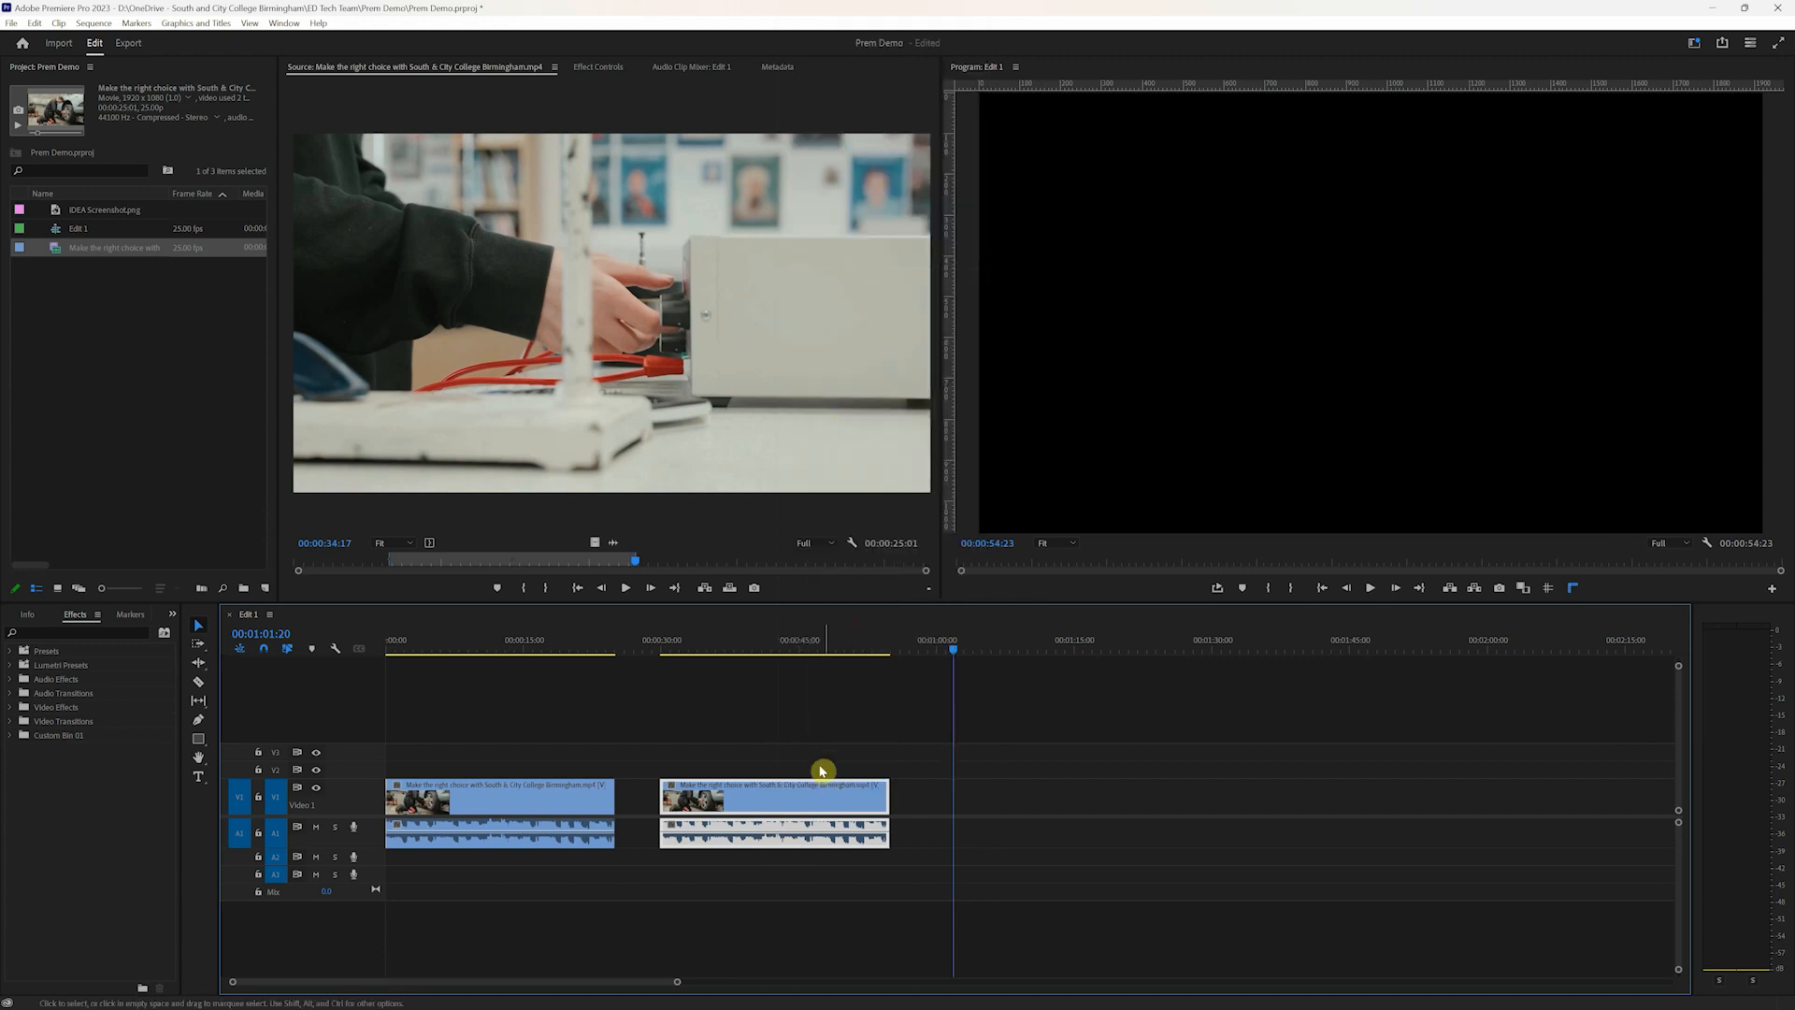
Step: Move the linked second clip about 5 seconds later on the timeline, and delete it
left_click_drag(783, 795, 829, 793)
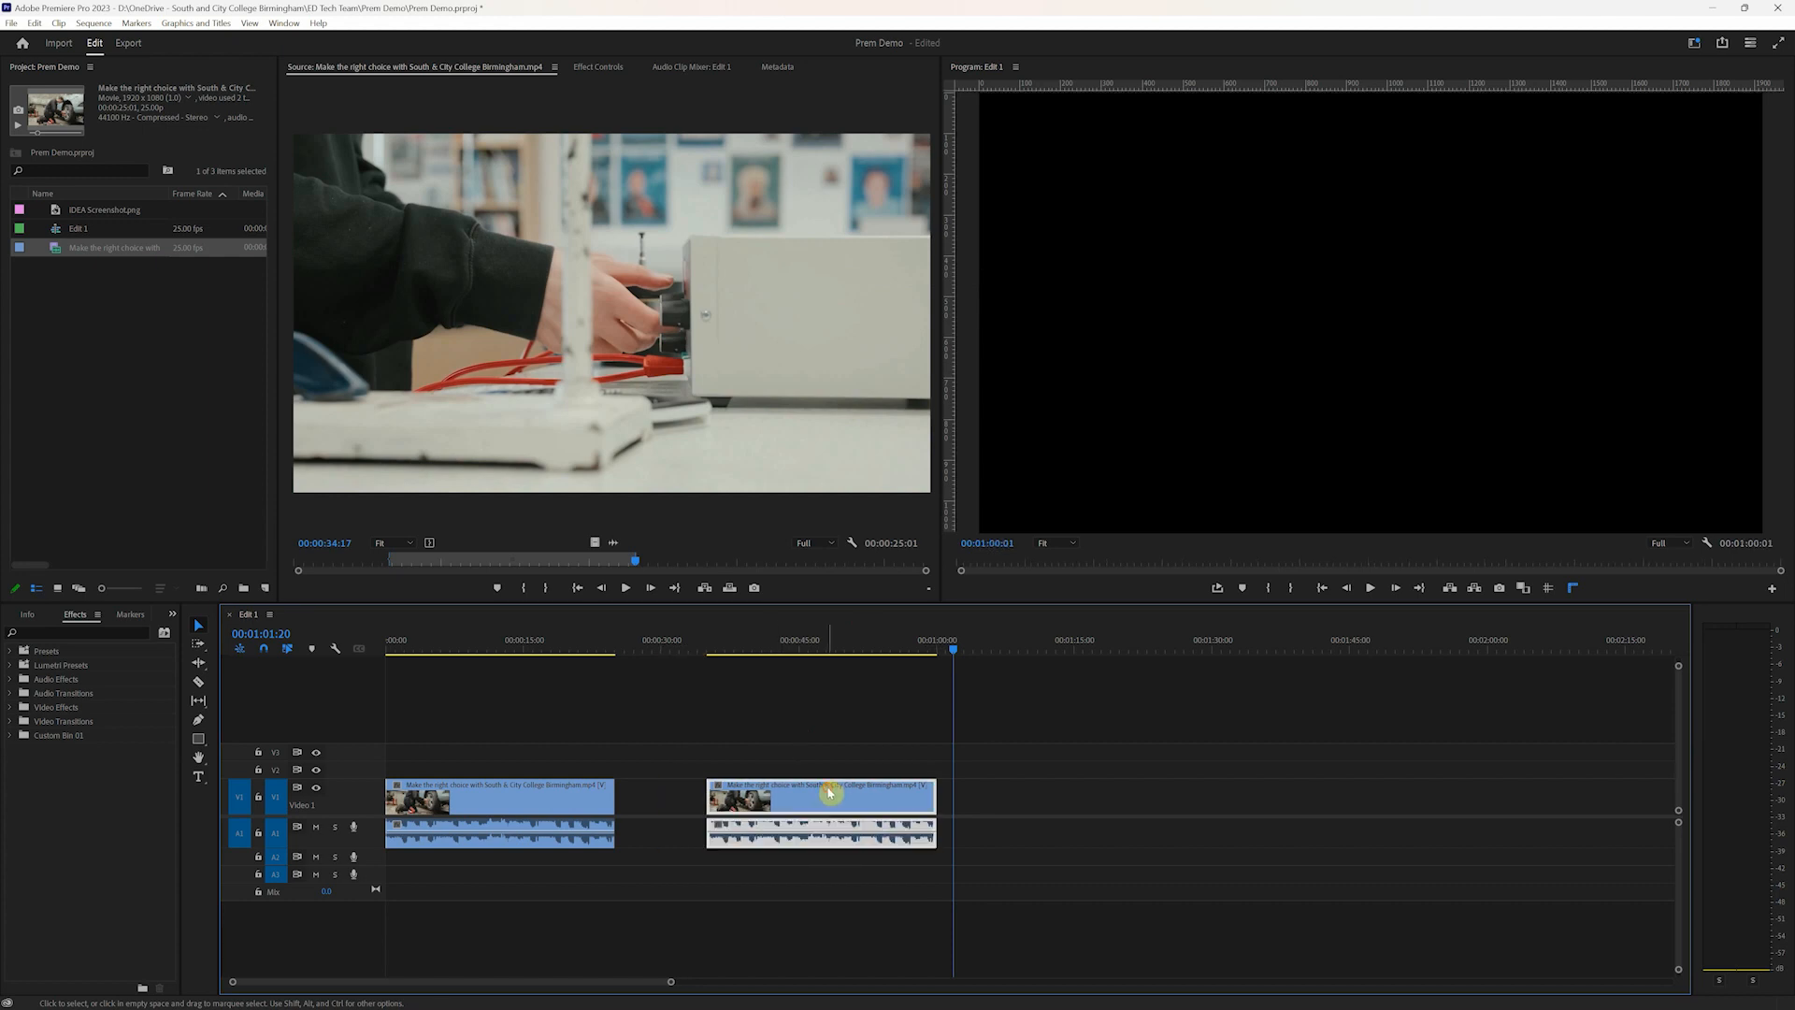
key("Delete")
mouse_move(511, 647)
left_mouse_down()
mouse_move(480, 648)
mouse_move(509, 649)
left_mouse_up()
Step: Select only the audio of the first clip and move it about 33 seconds later on A1, leaving its video in place
left_click(559, 801)
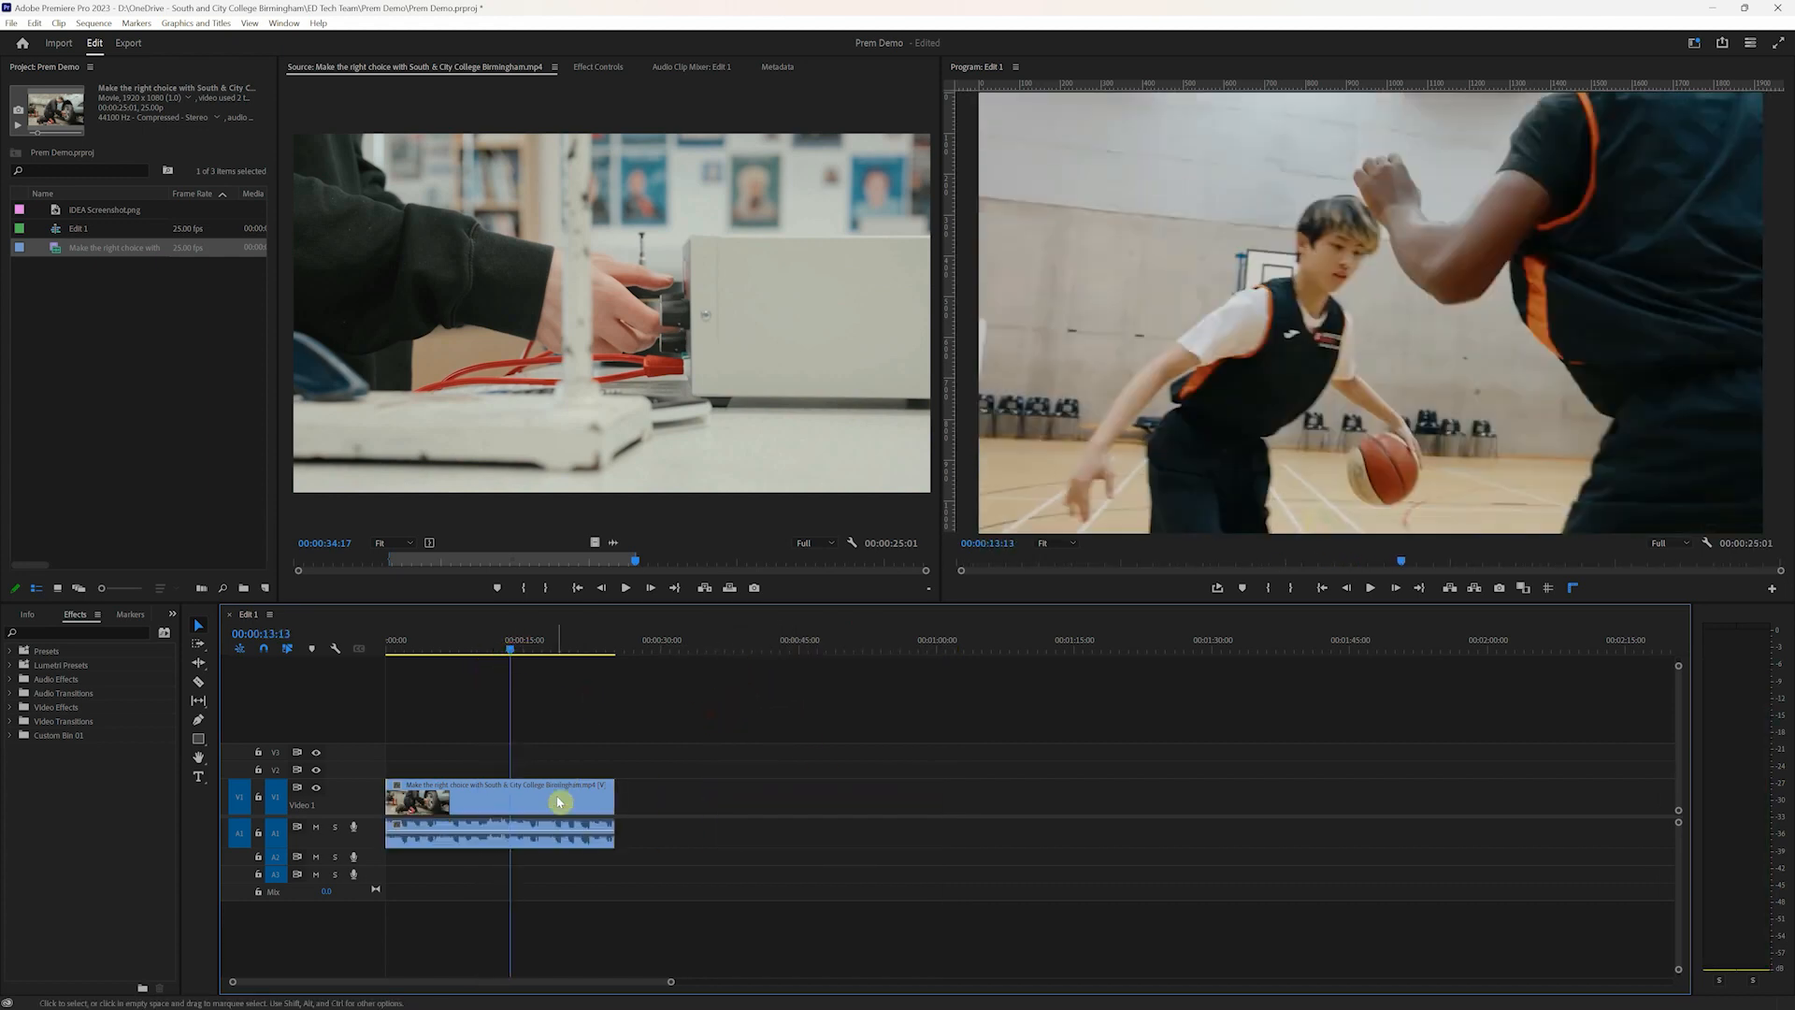
left_click(561, 733)
left_click(553, 844)
left_click(552, 732)
left_click(545, 844, "alt")
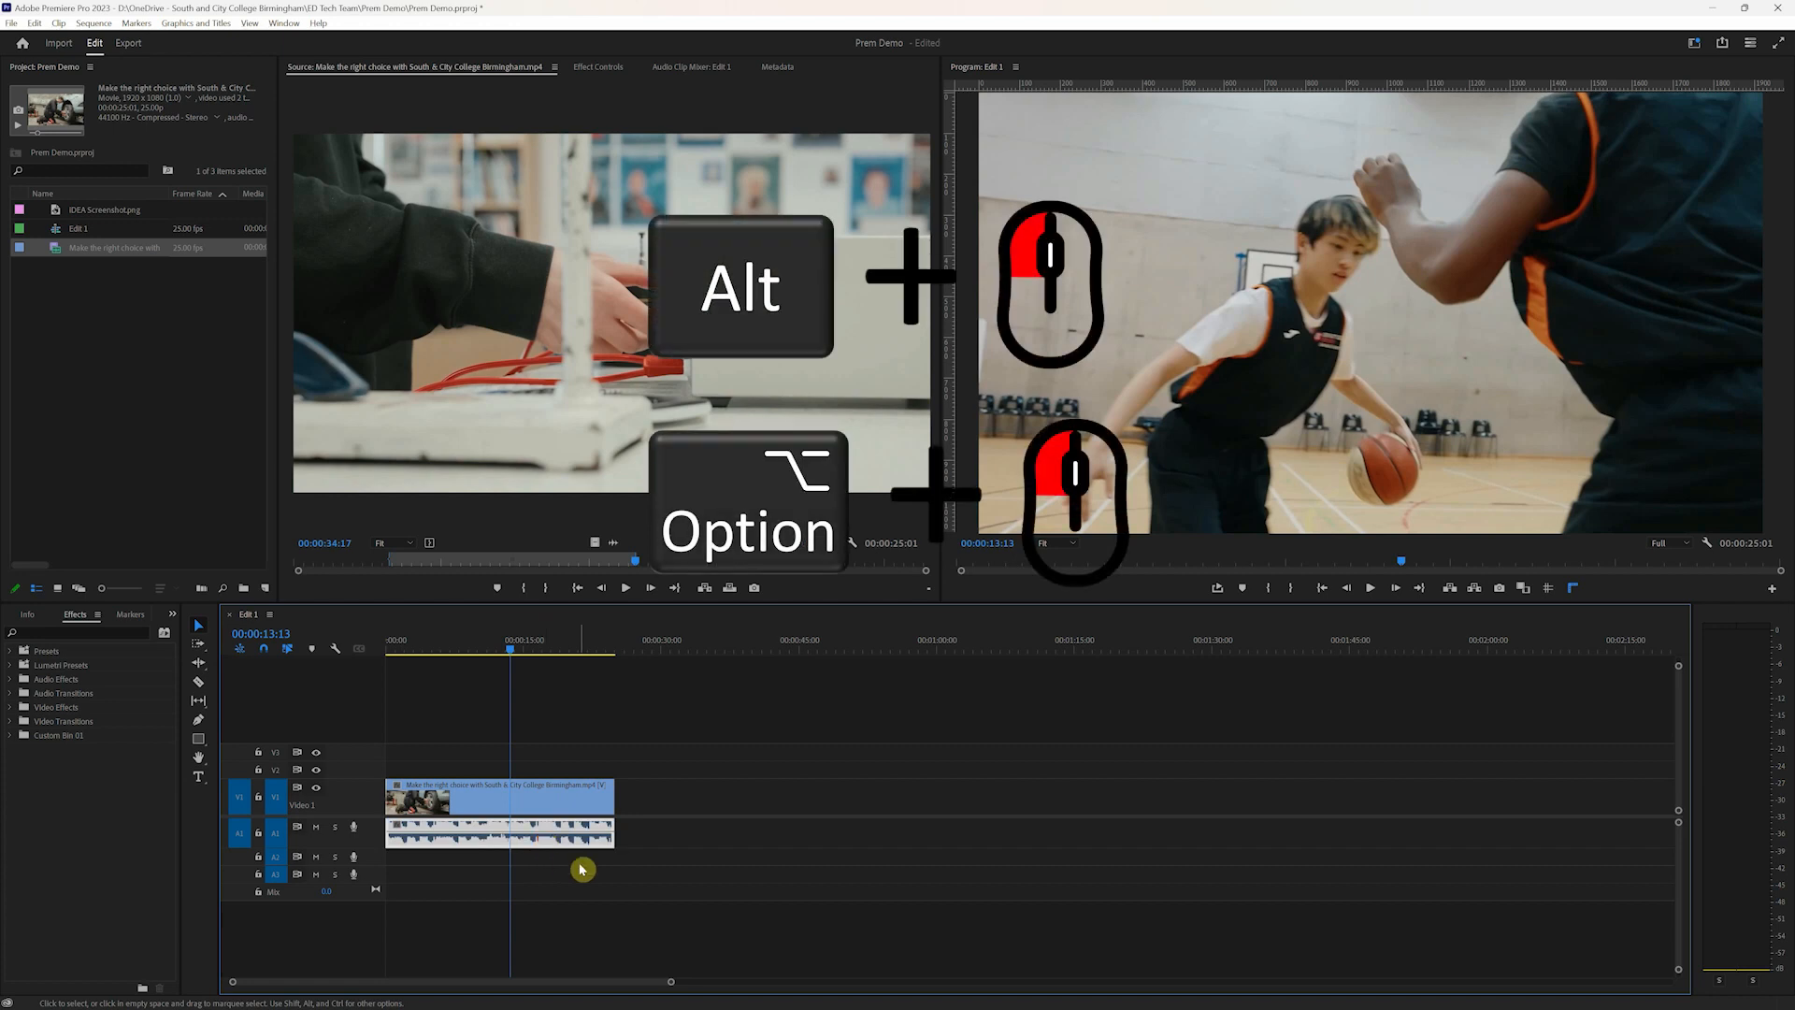
left_click_drag(553, 849, 849, 934)
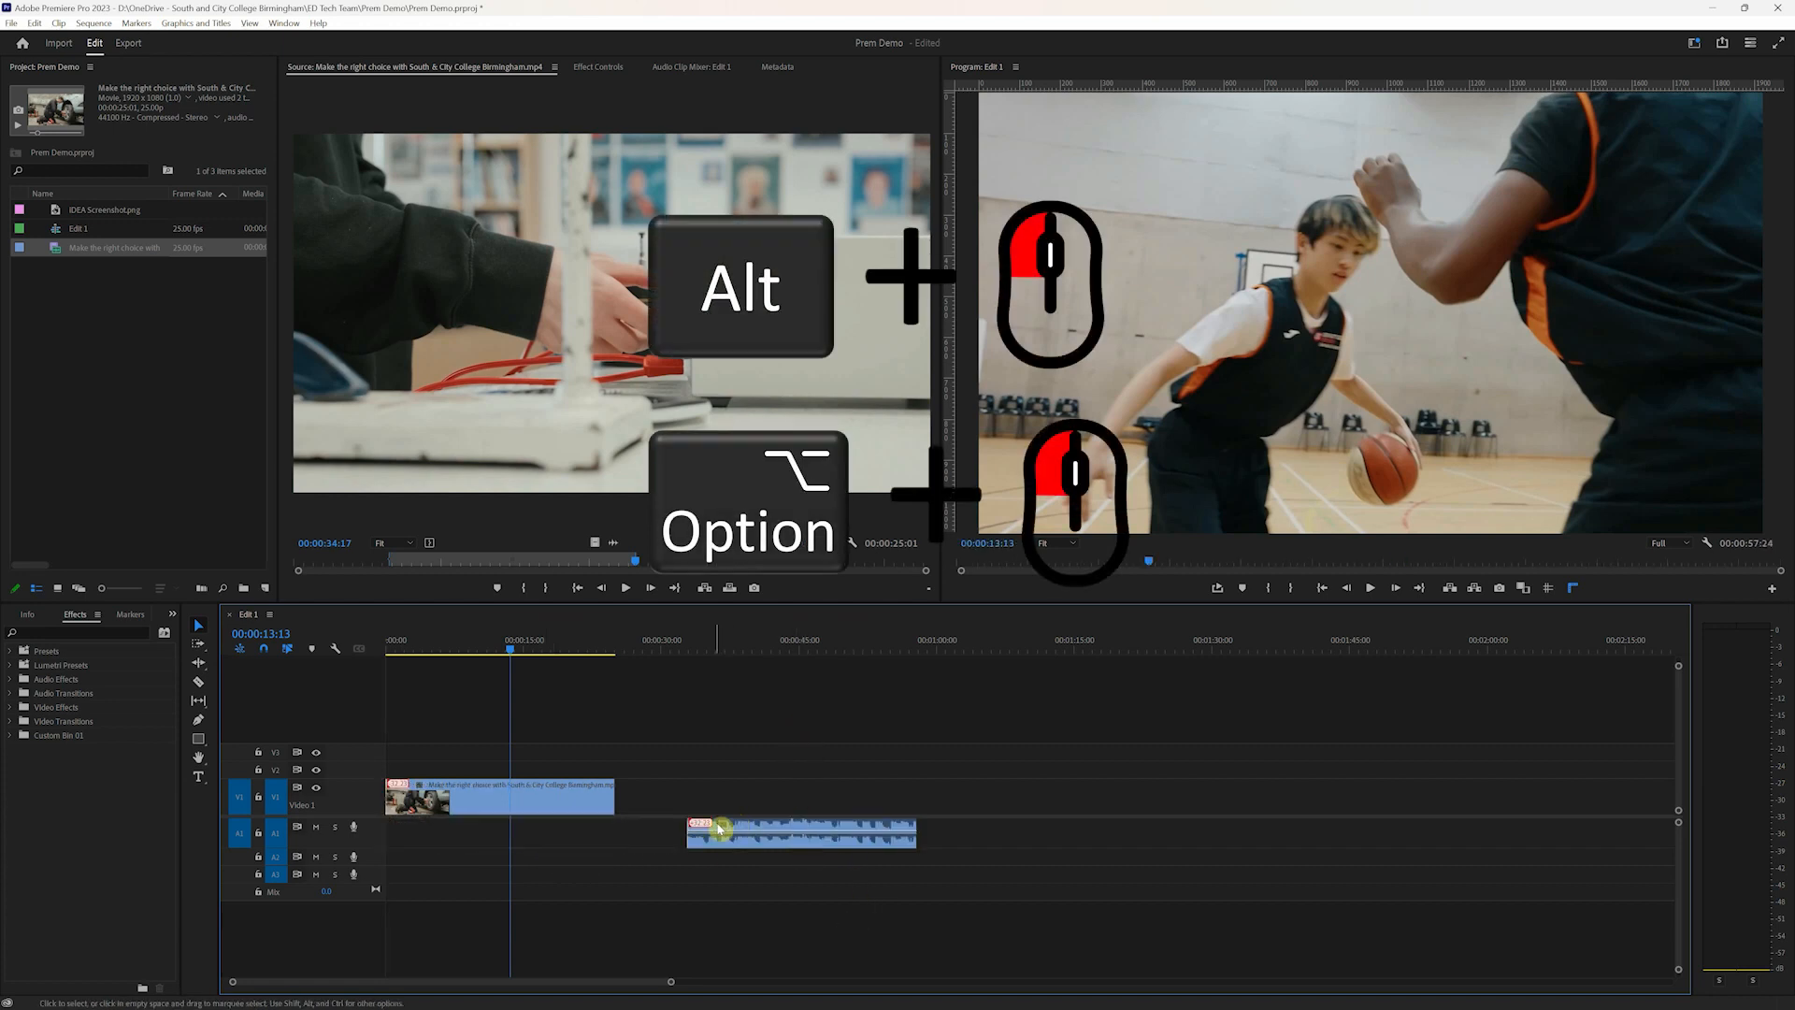
Step: Compare selecting the clip's linked video and audio together with selecting the offset audio on its own
mouse_move(739, 843)
left_mouse_down()
mouse_move(437, 834)
mouse_move(761, 850)
left_mouse_up()
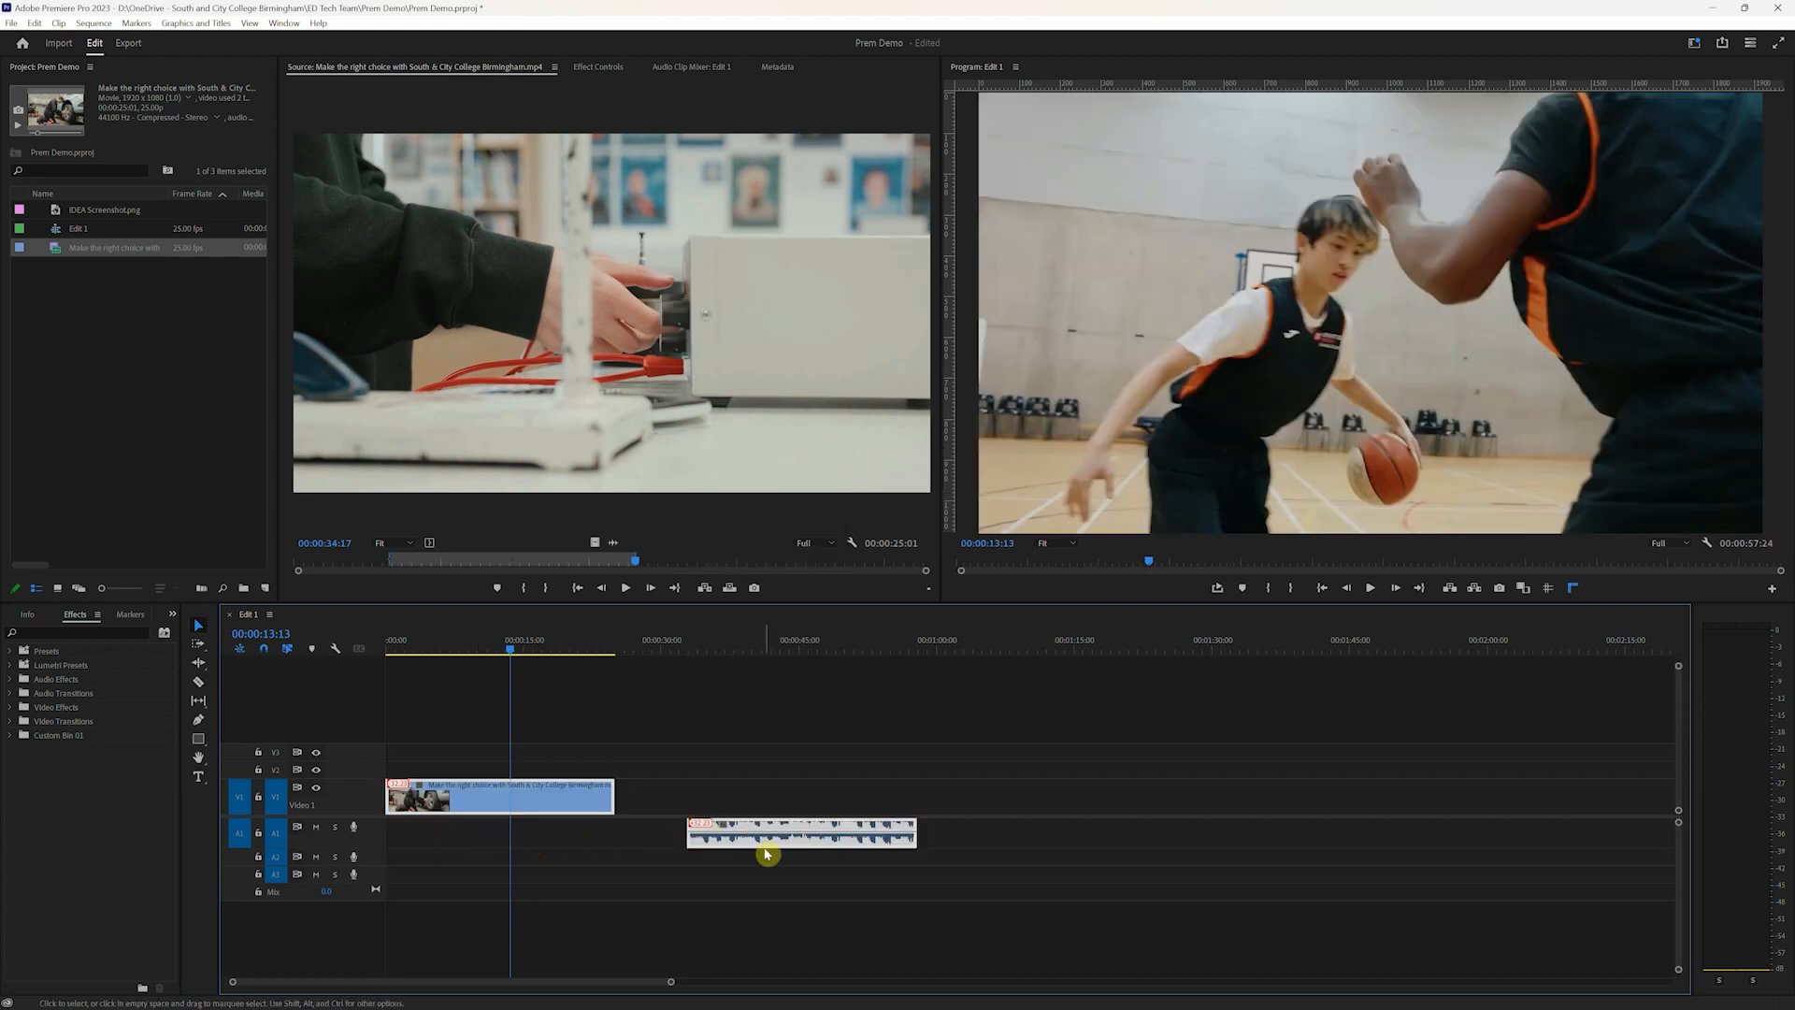
left_click(753, 751)
left_click(590, 813)
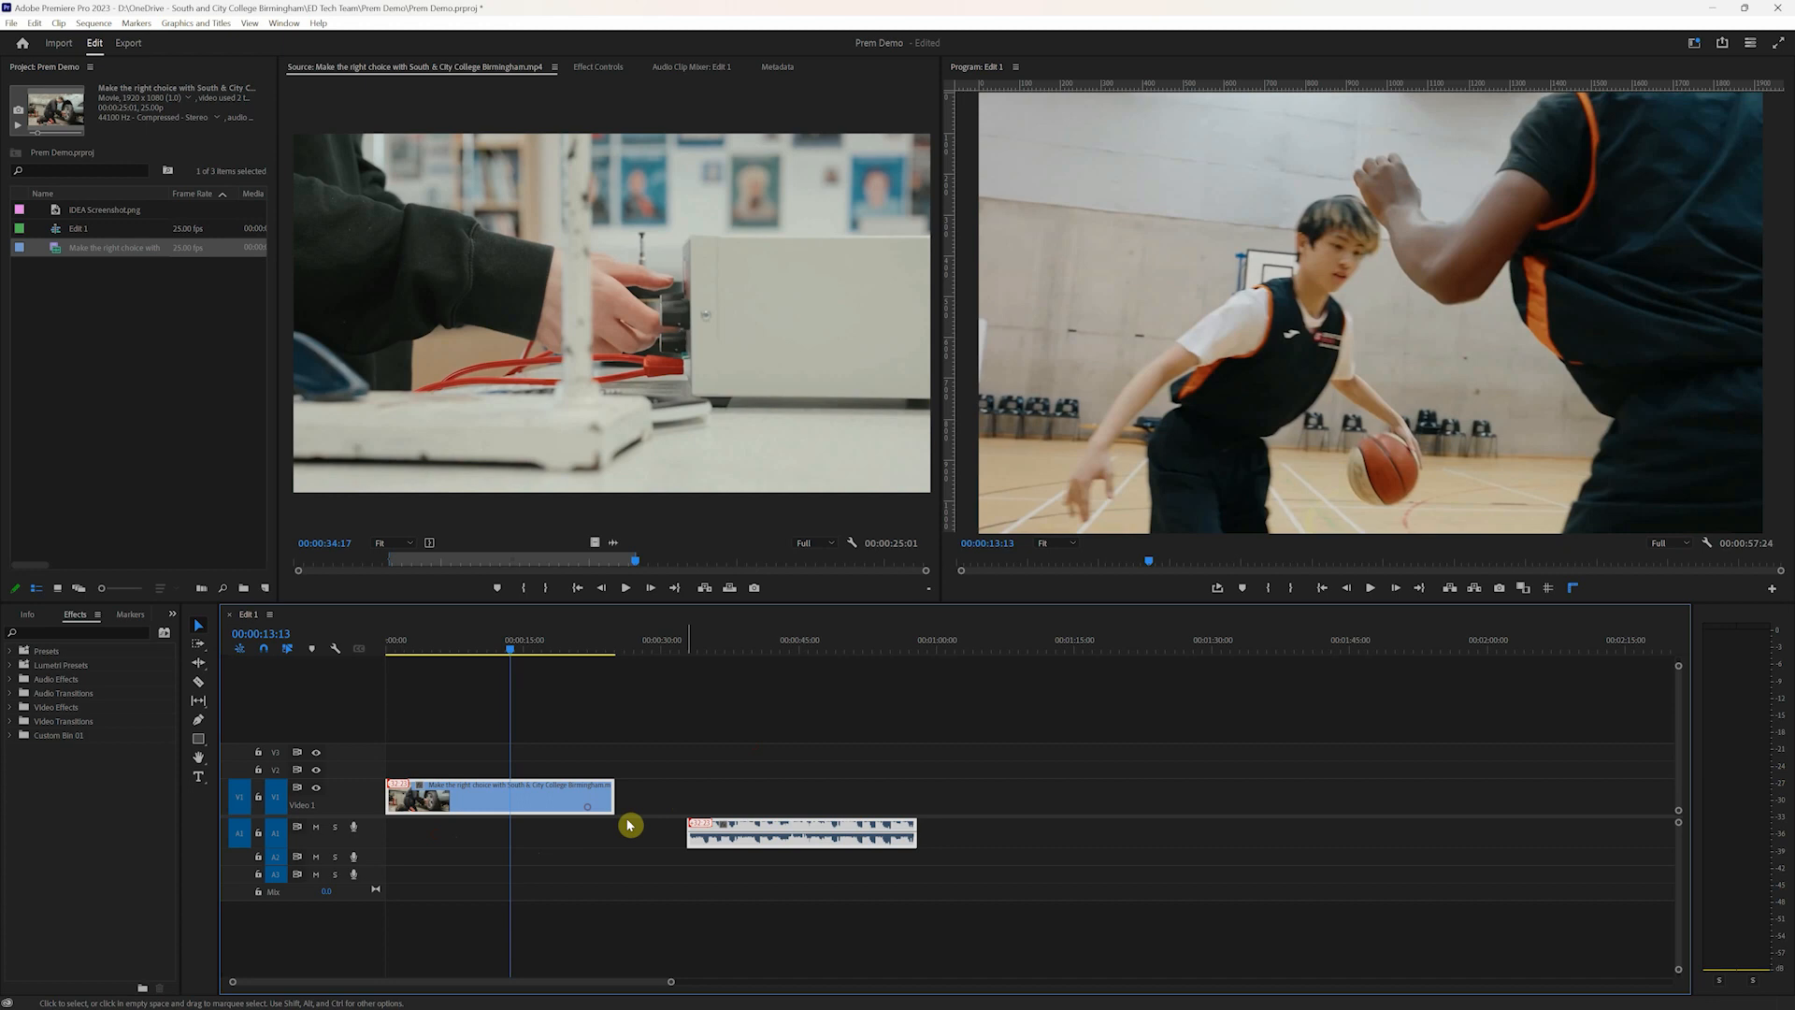
left_click(672, 762)
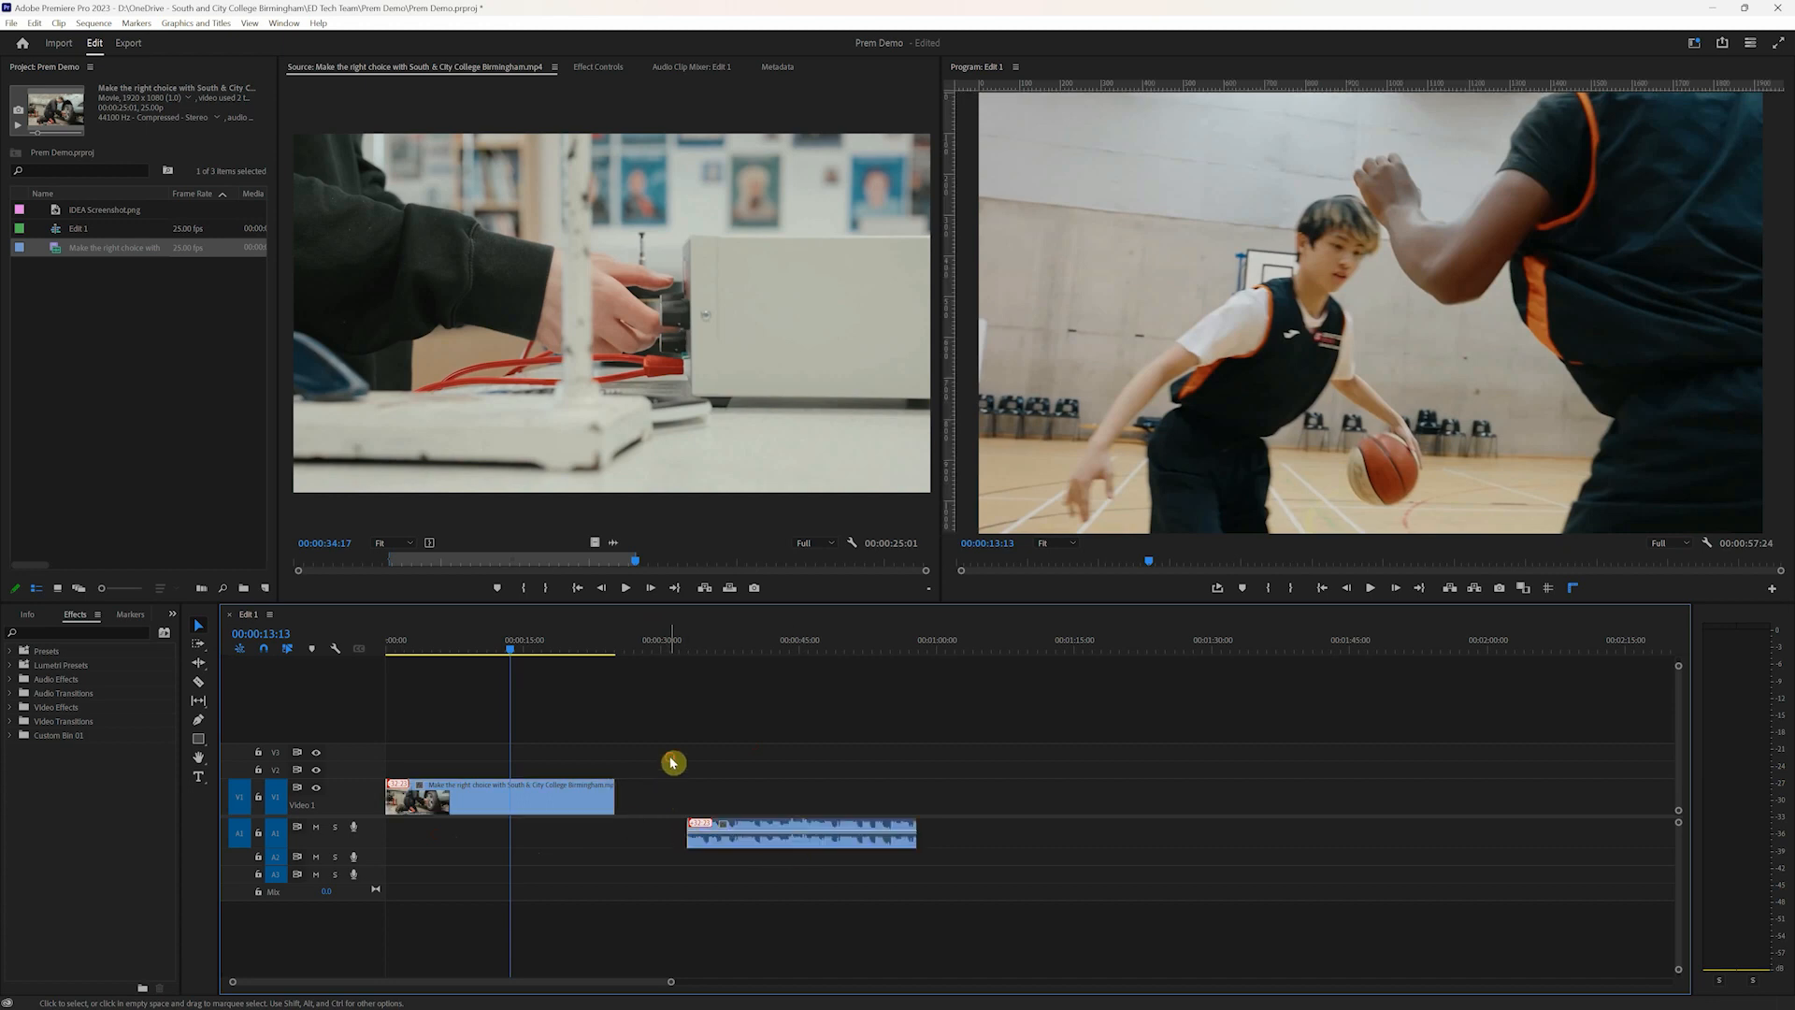
left_click(749, 848, "alt")
left_click_drag(789, 849, 761, 745)
left_click(557, 813)
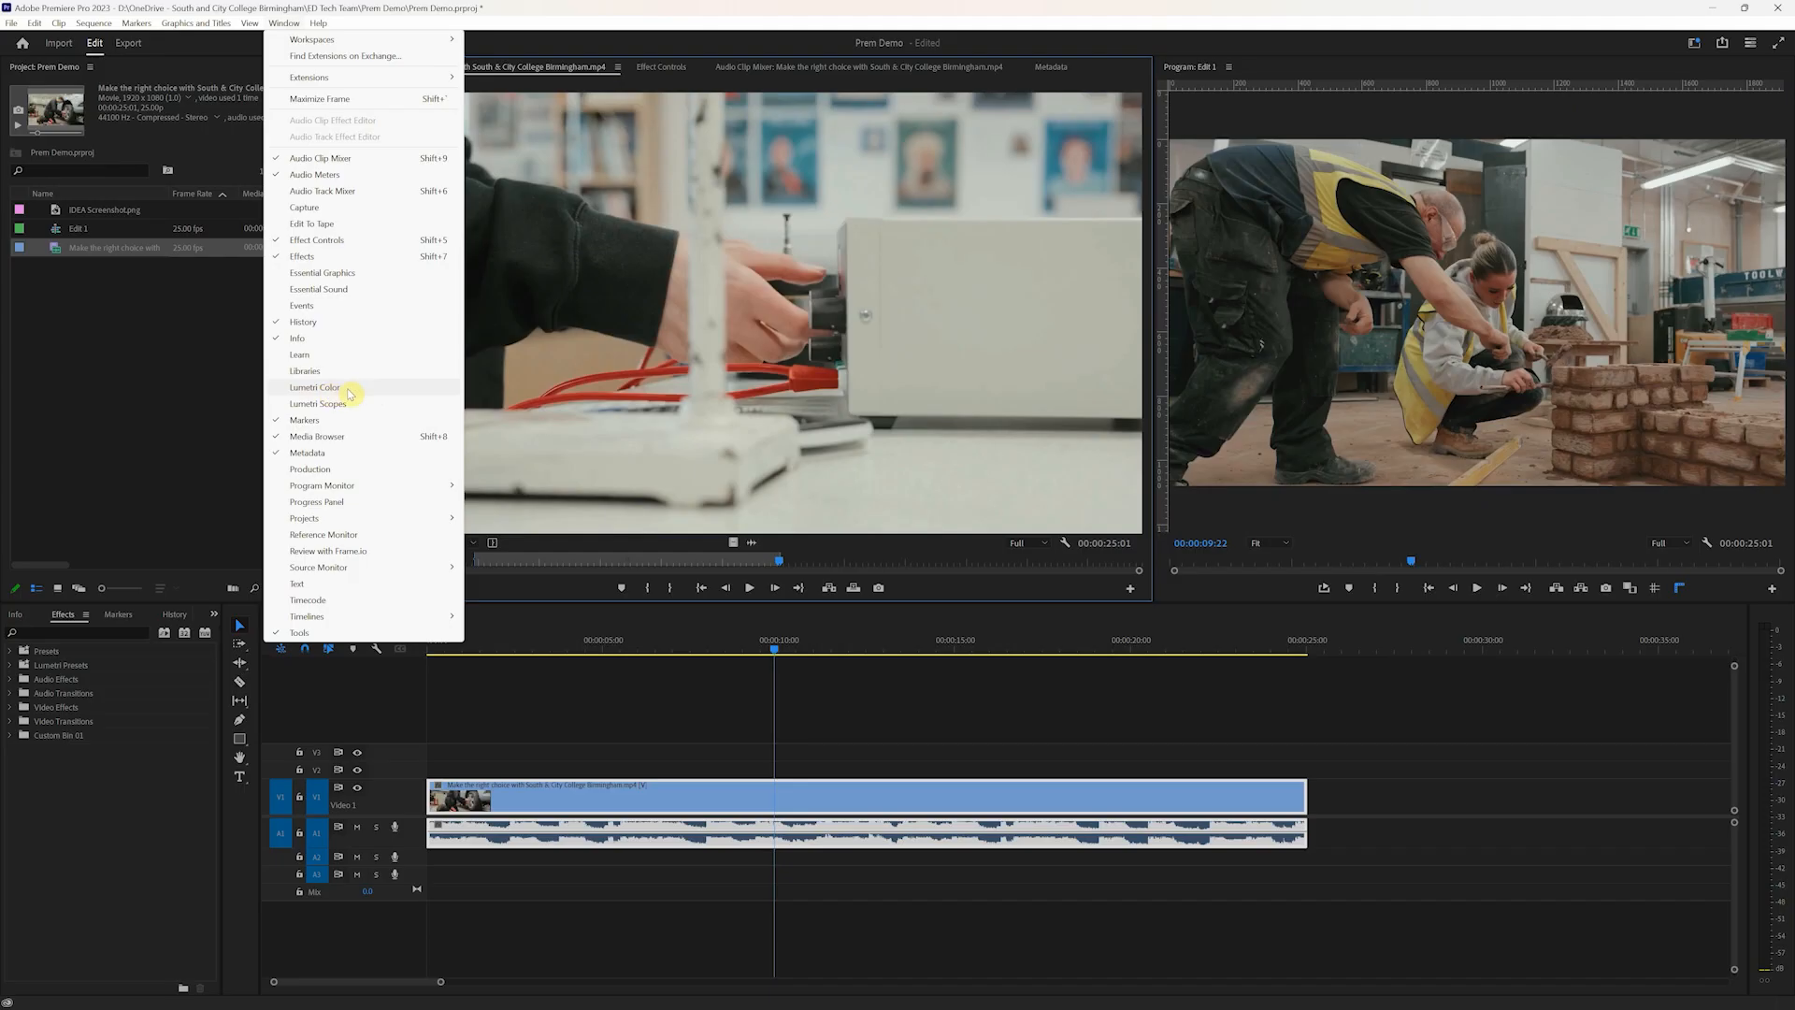
Step: Display the Lumetri Color Basic Correction settings for the clip, and enlarge the Program monitor
left_click(316, 387)
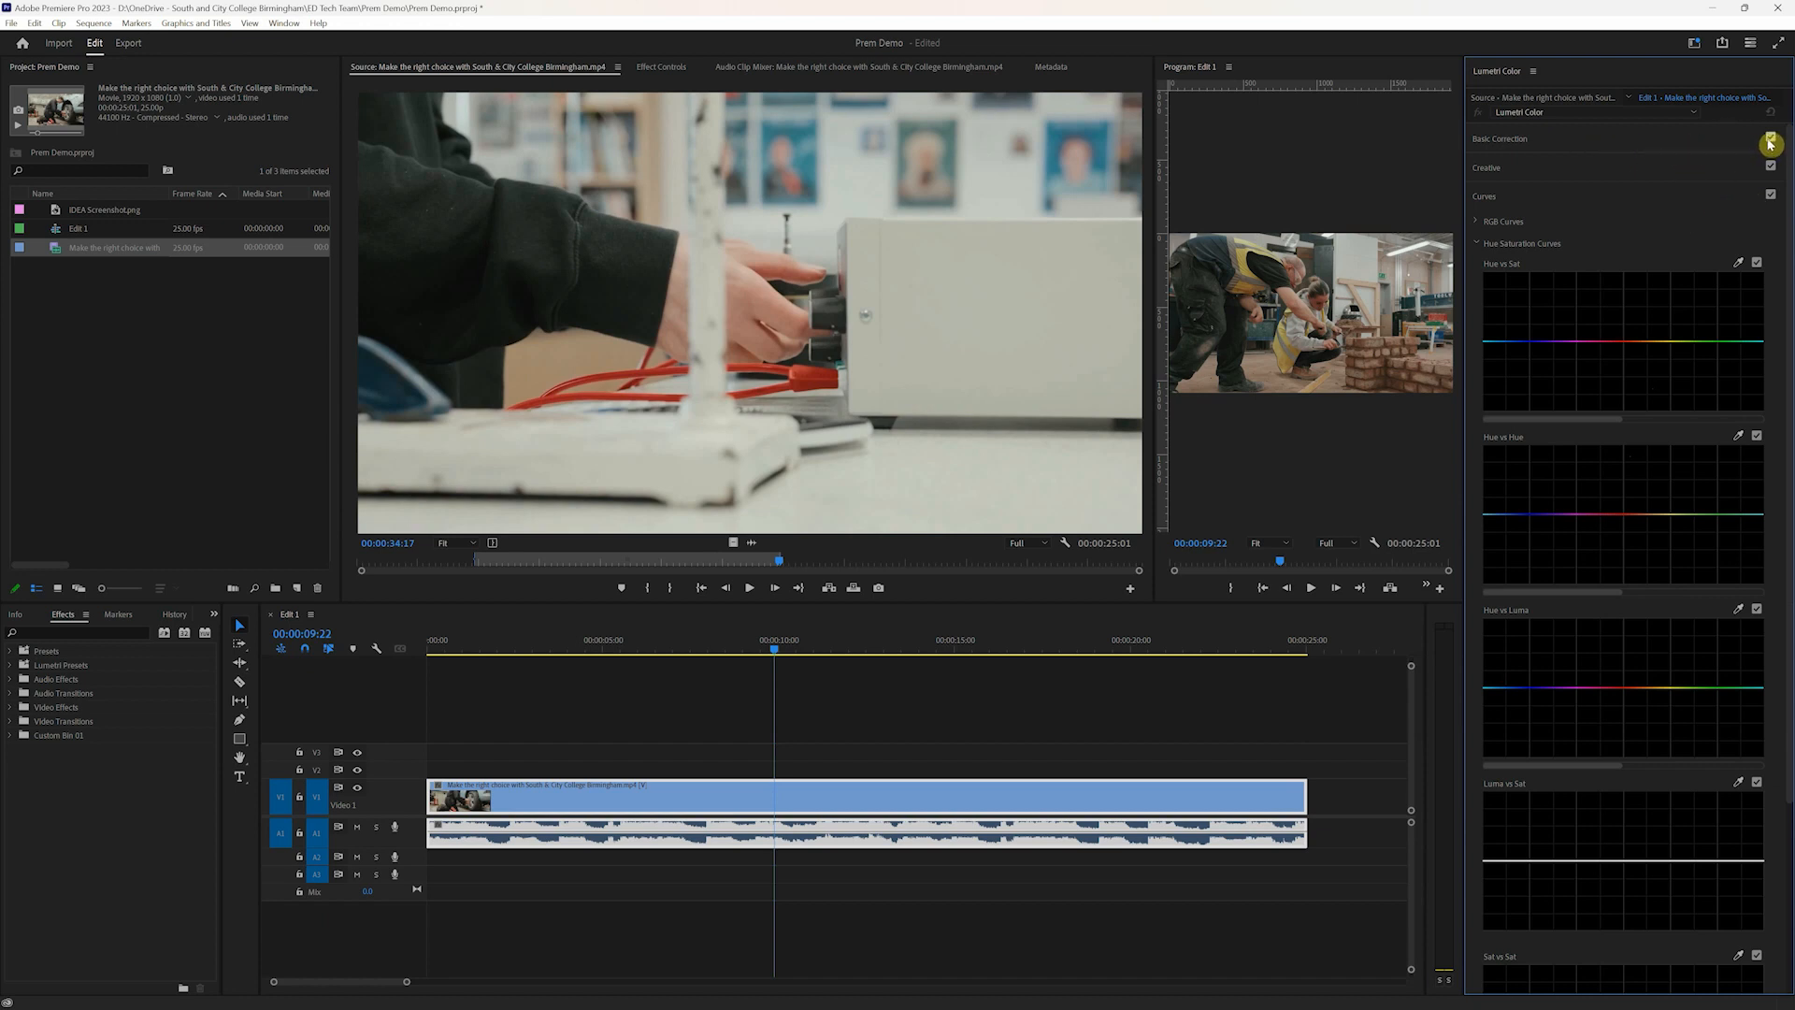
left_click(1602, 143)
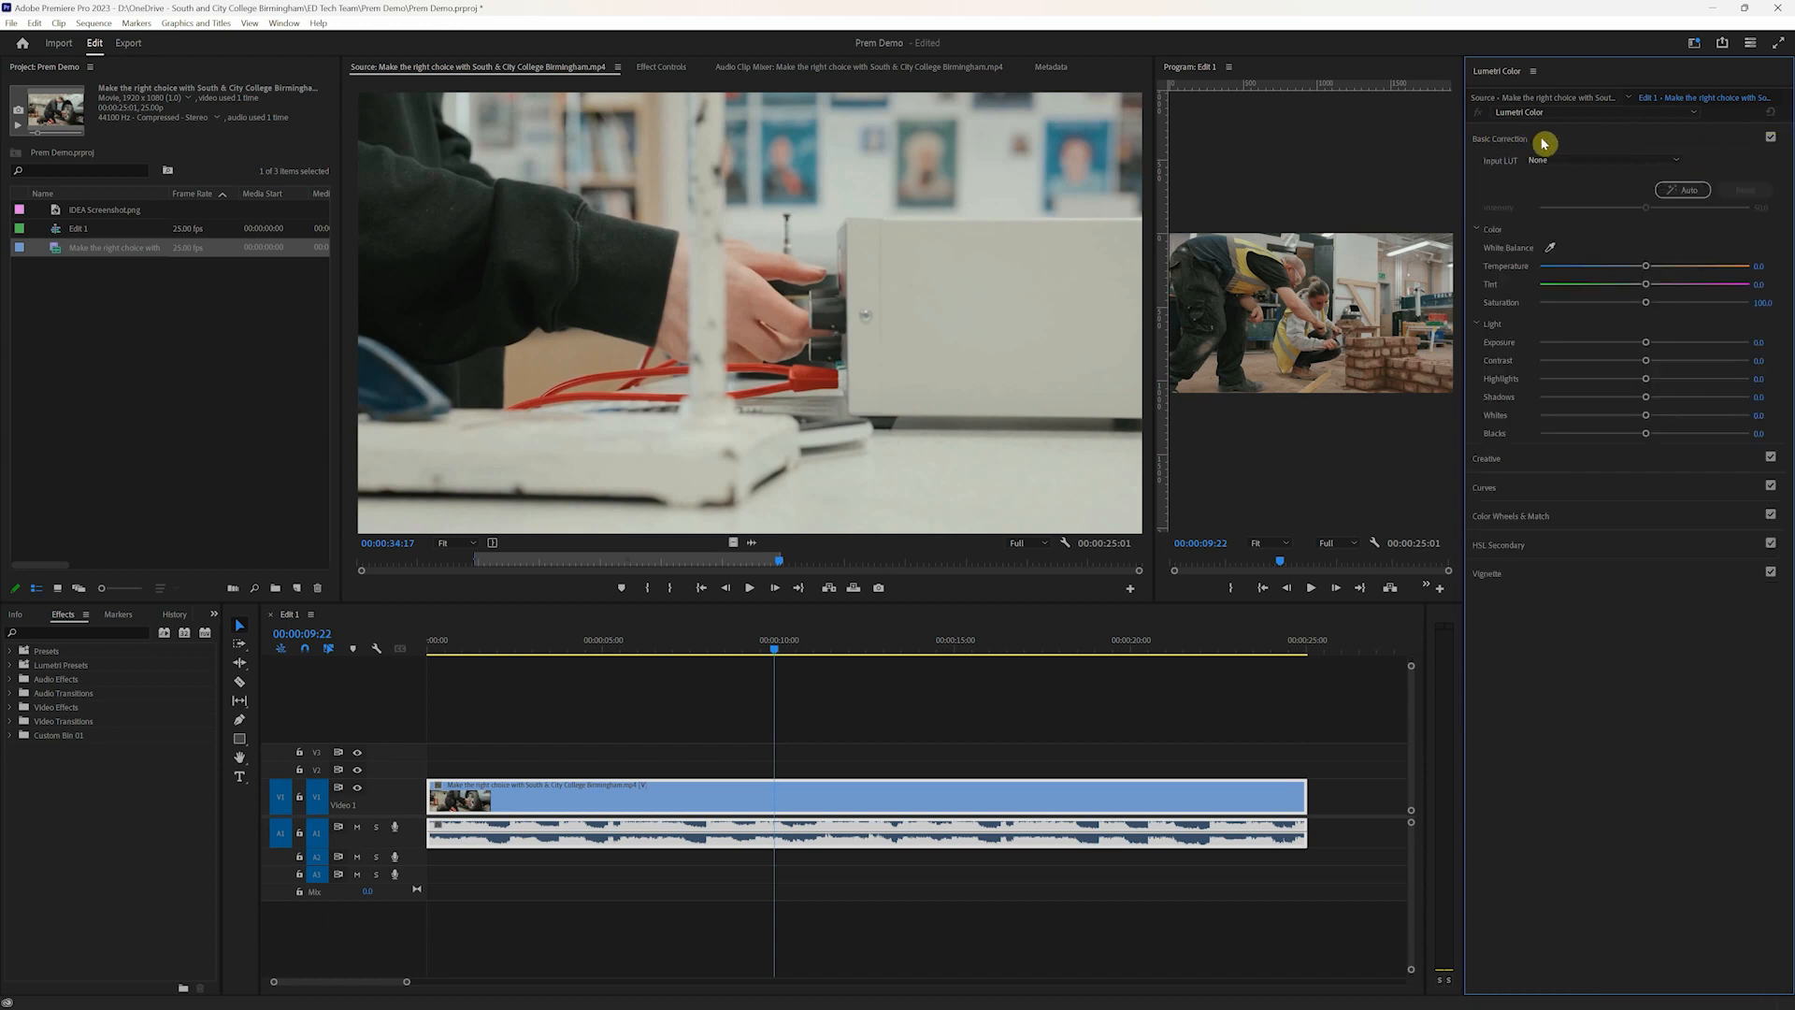
left_click_drag(1645, 265, 1674, 271)
left_click_drag(1155, 345, 857, 358)
Step: Try a warmer colour temperature on the clip, and reset the temperature to its default
left_click_drag(1686, 259, 1684, 270)
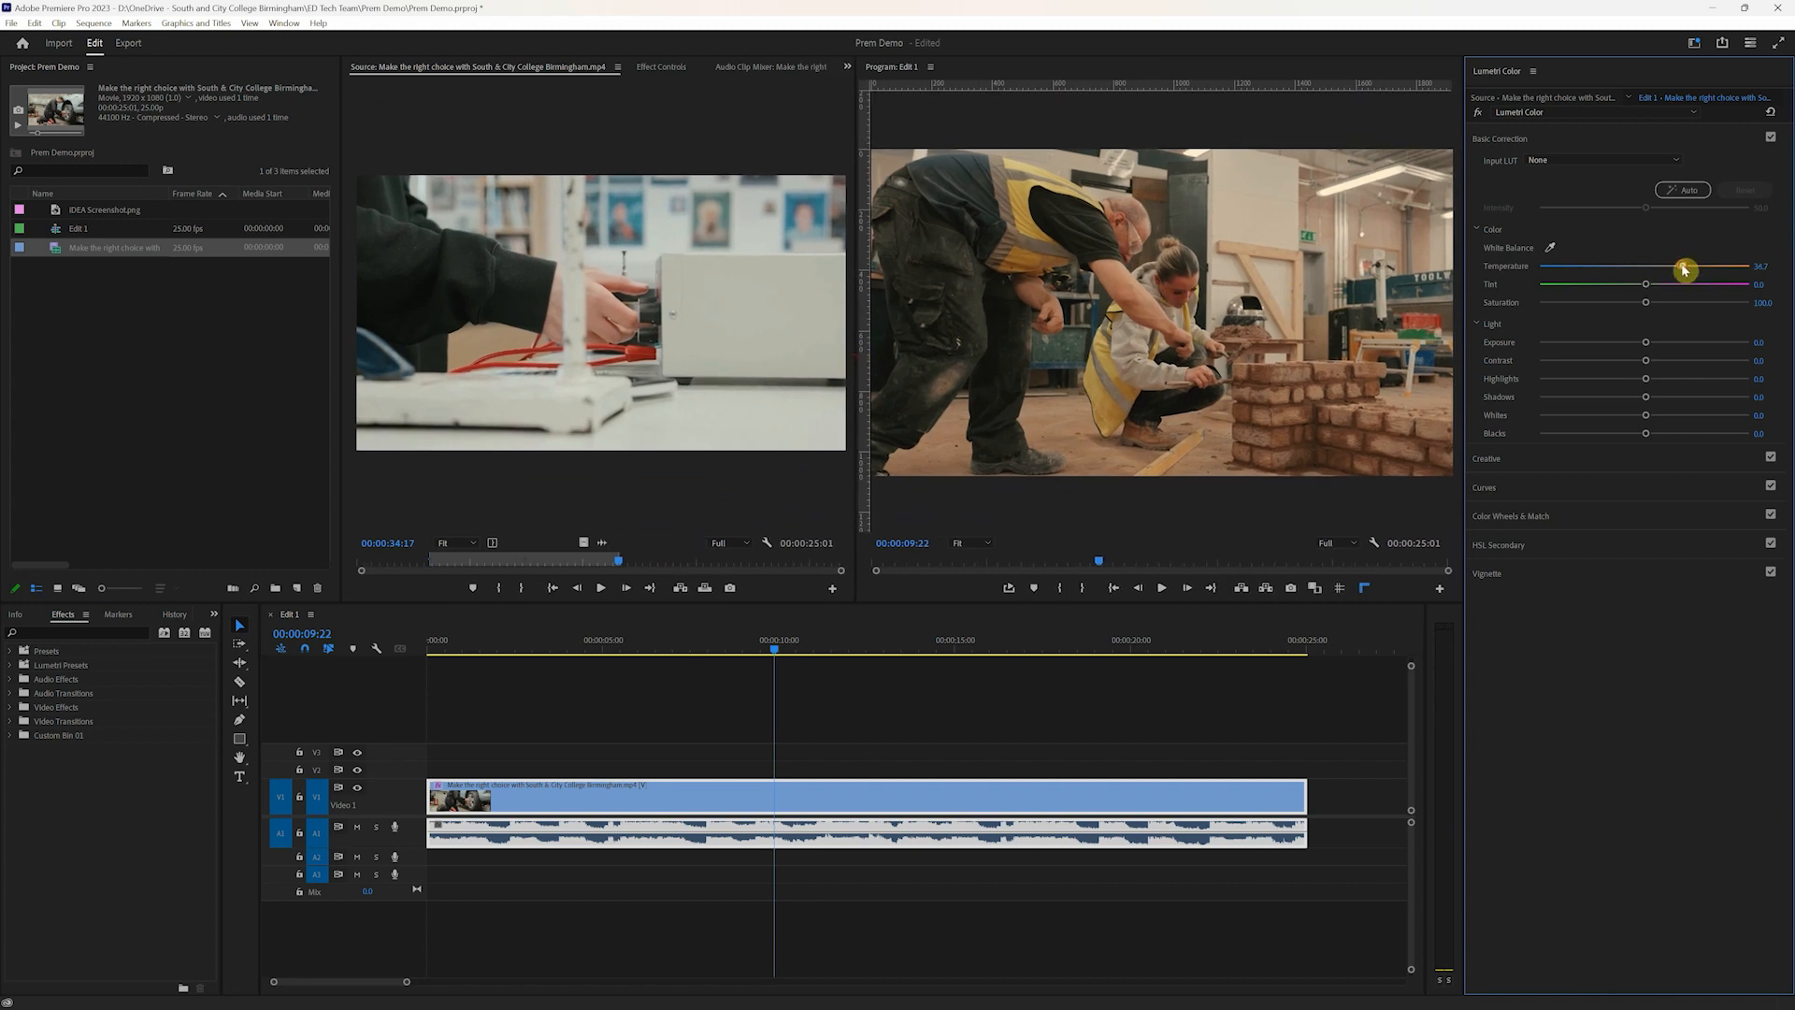
mouse_move(774, 649)
left_mouse_down()
mouse_move(973, 650)
mouse_move(436, 671)
mouse_move(763, 652)
left_mouse_up()
left_click_drag(1694, 265, 1697, 269)
double_click(1697, 269)
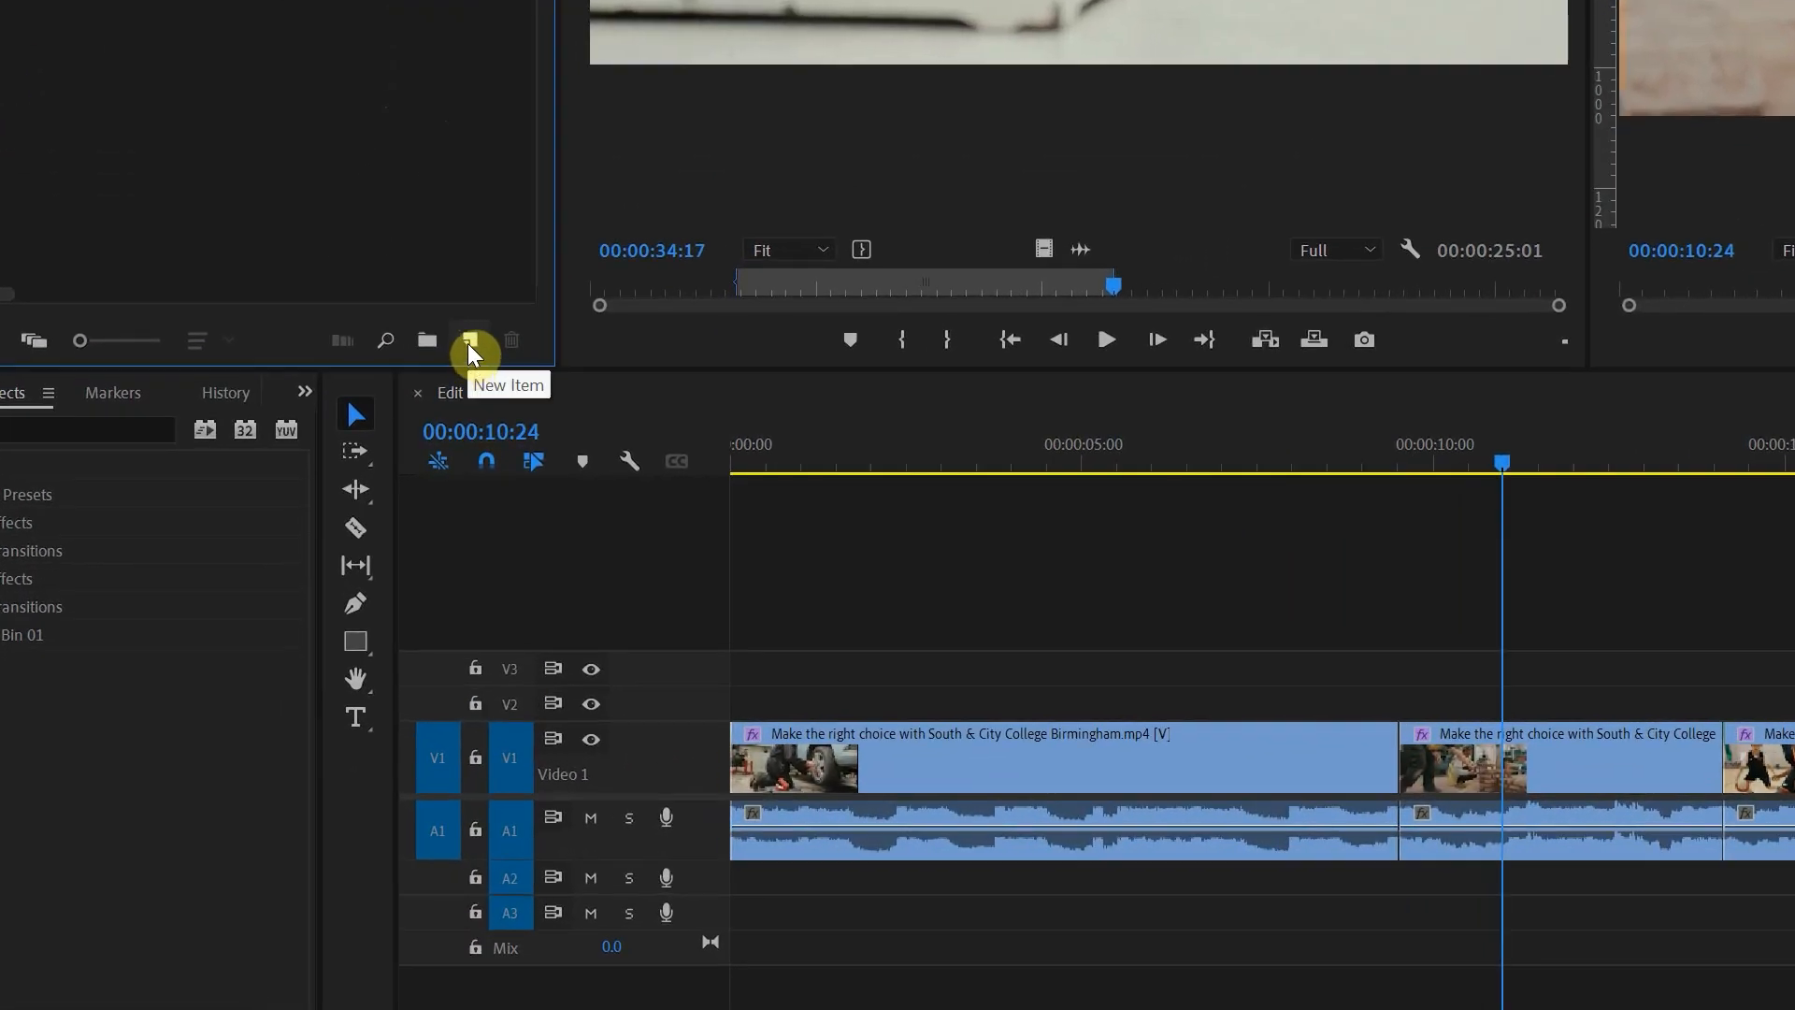
Step: Create an adjustment layer and lay it on V2 from the sequence start across all the clips
left_click(296, 588)
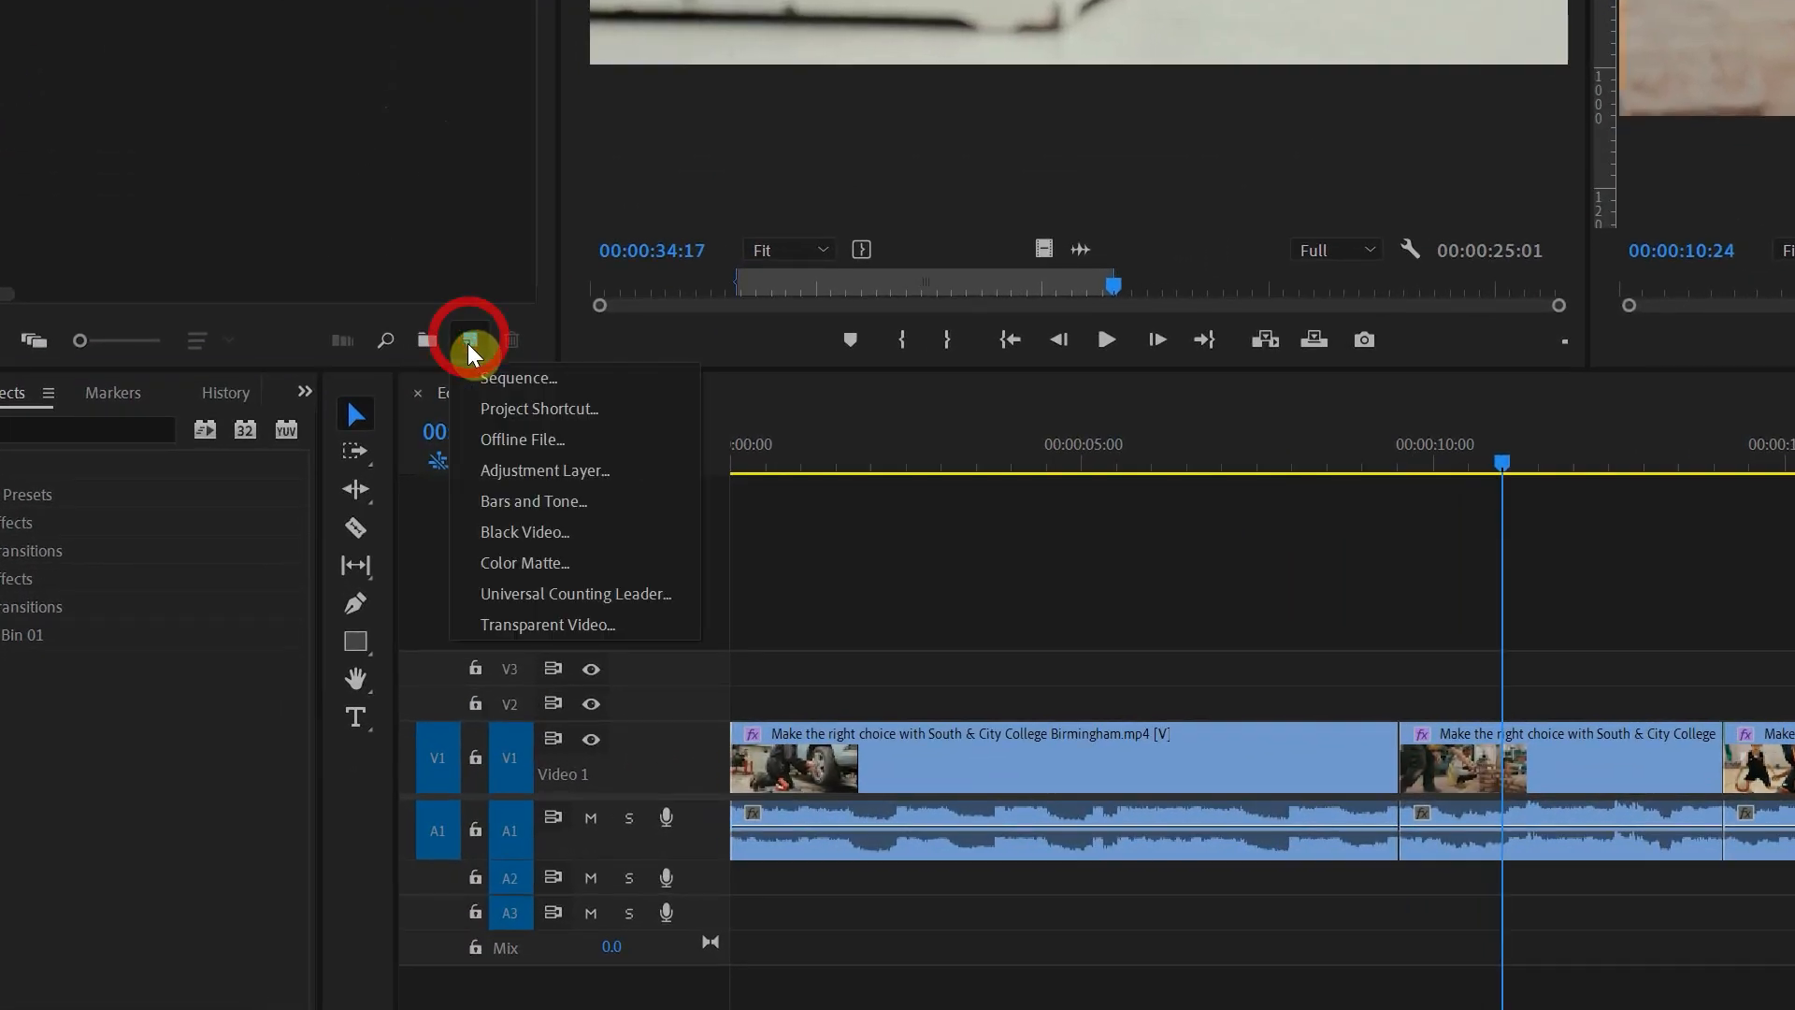
left_click(643, 471)
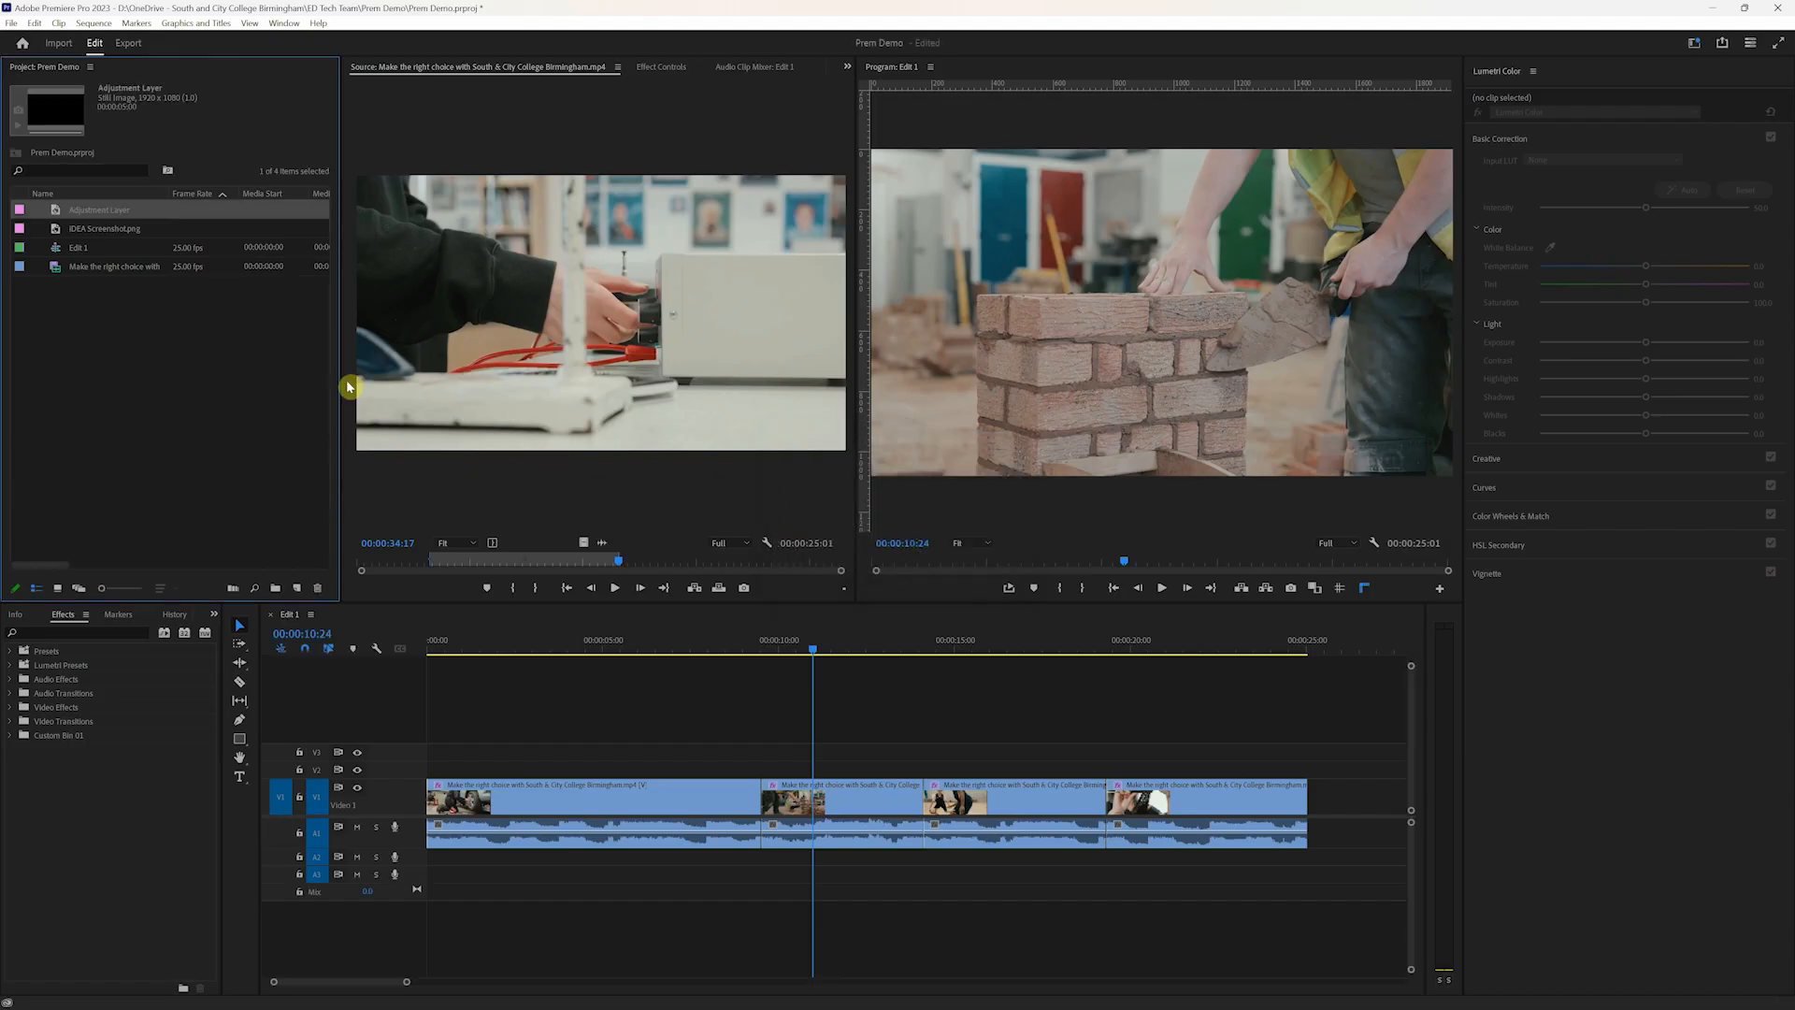
left_click_drag(56, 208, 427, 768)
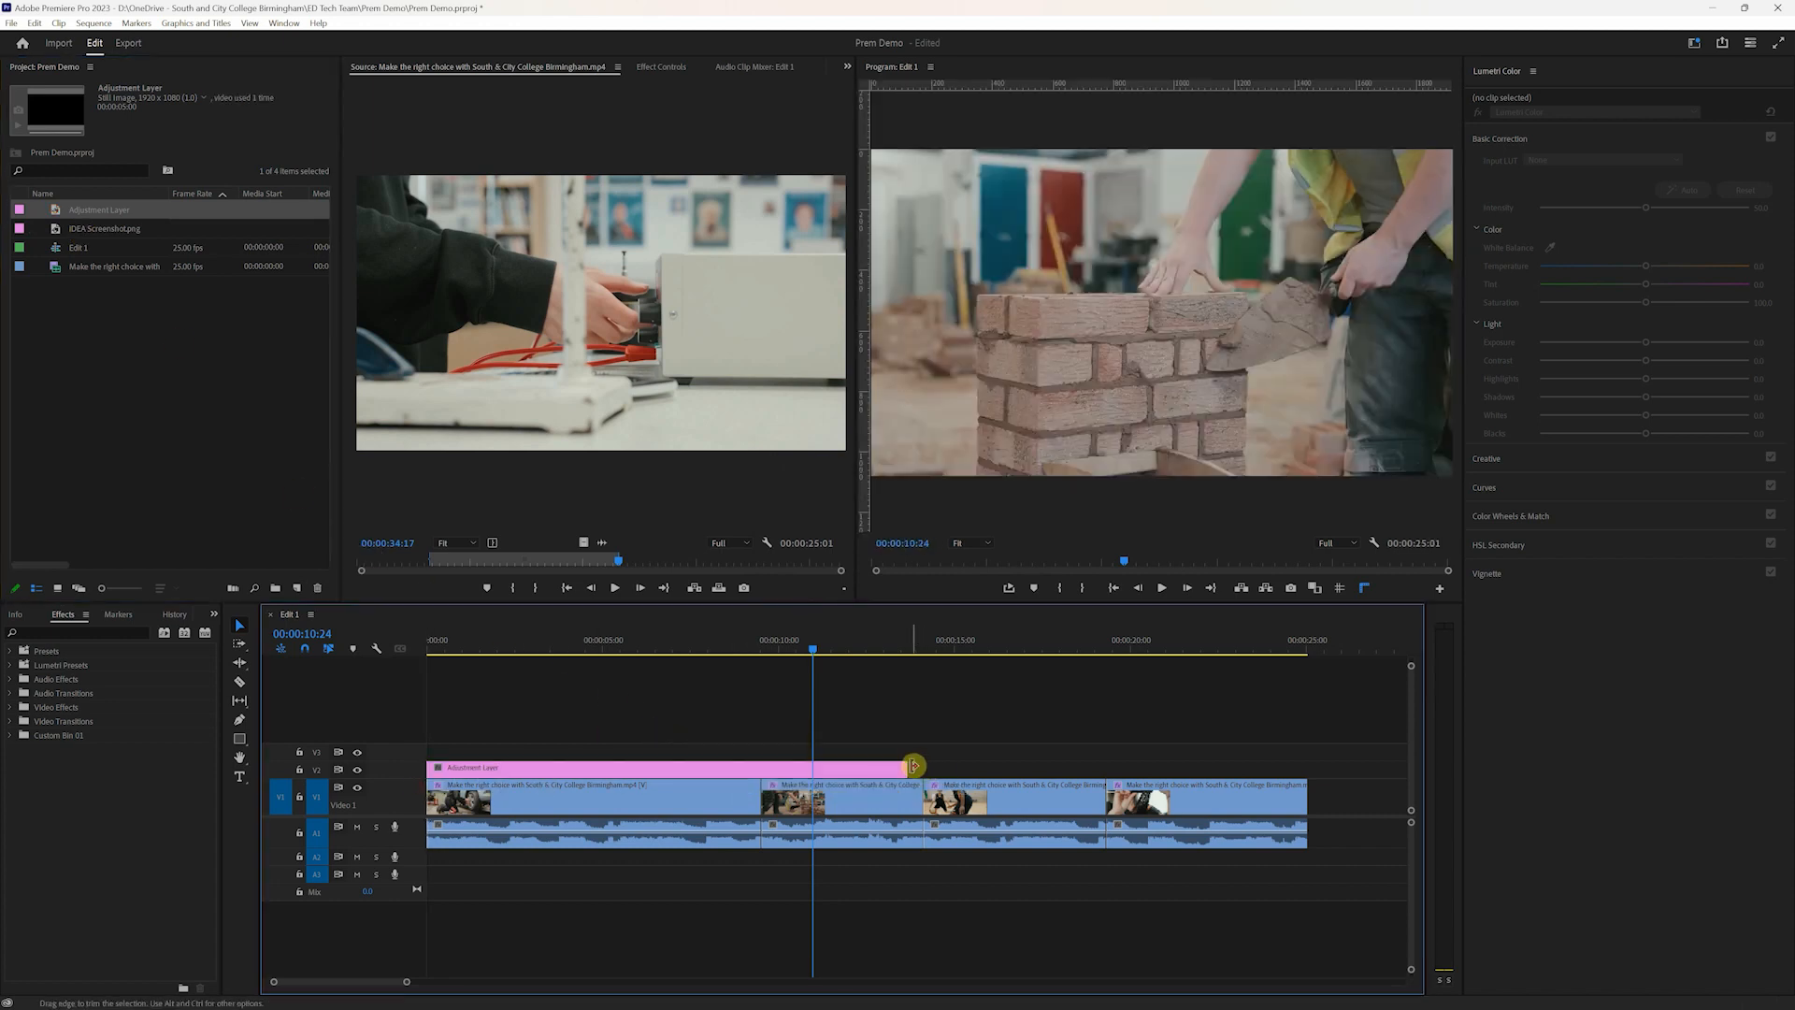
left_click_drag(921, 768, 1305, 764)
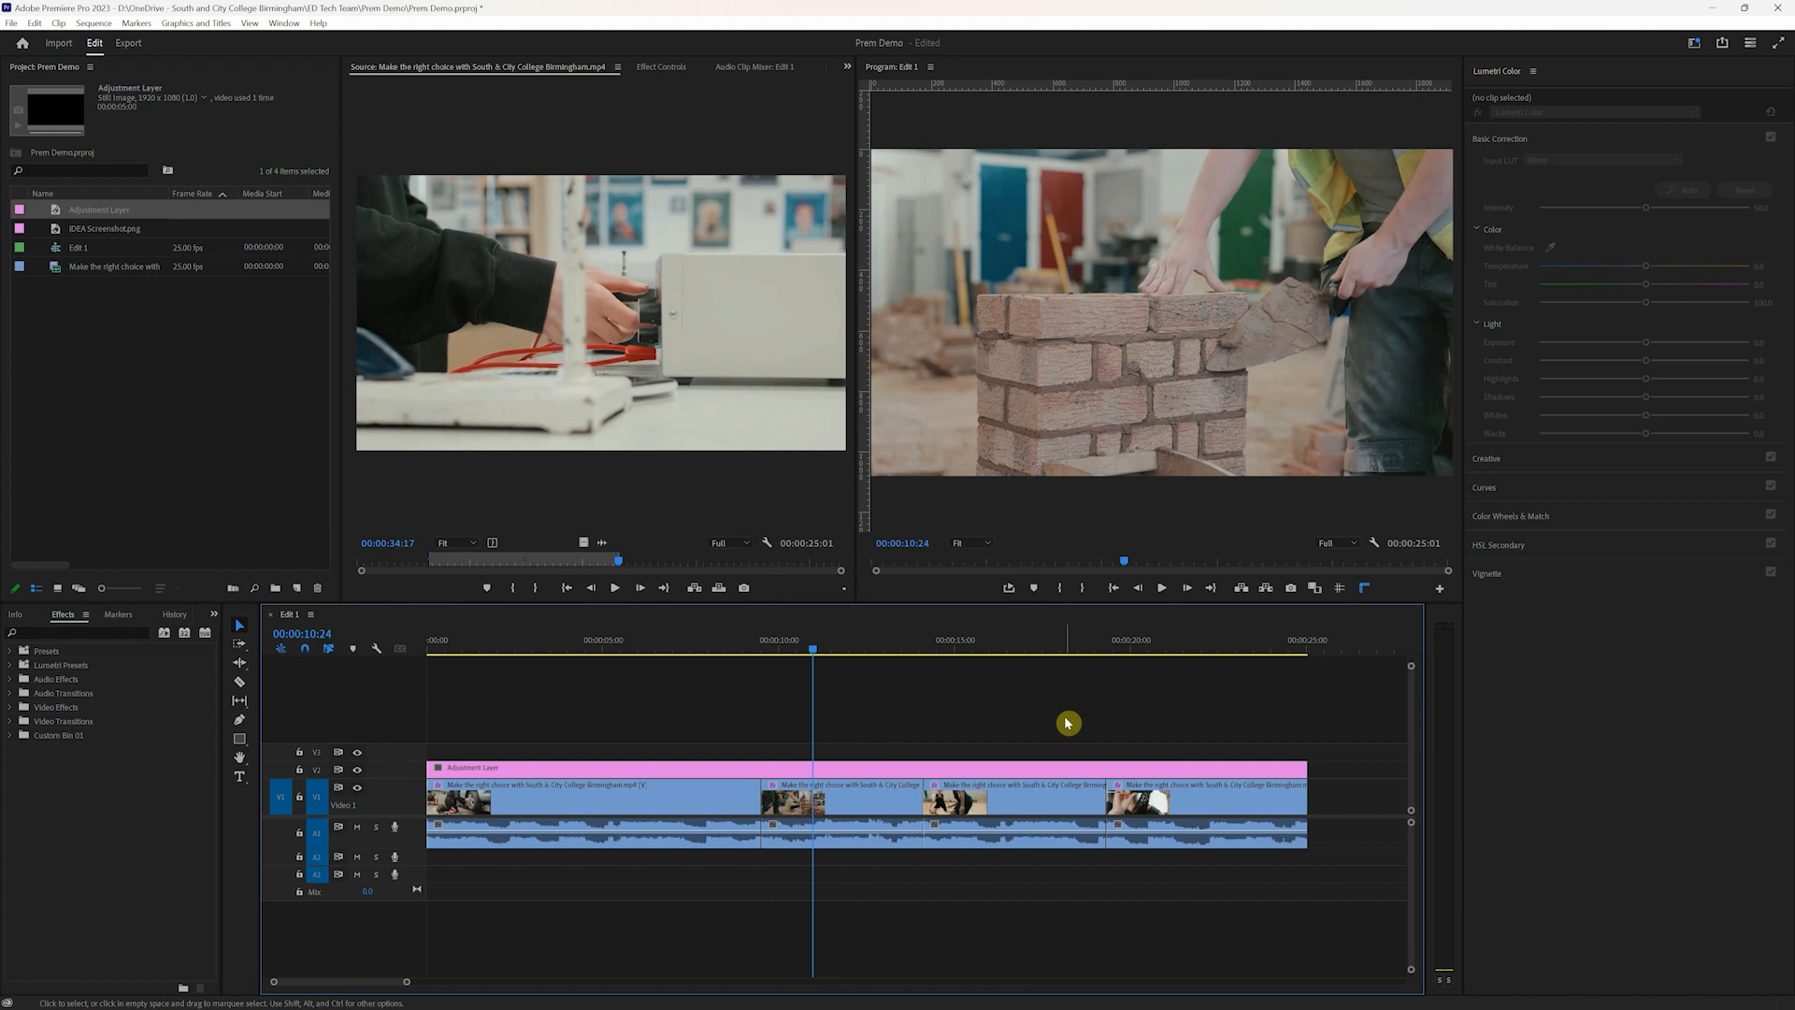
Step: Set the adjustment layer's temperature to about 67 and its blacks to about -33 in Lumetri Color
left_click(1062, 769)
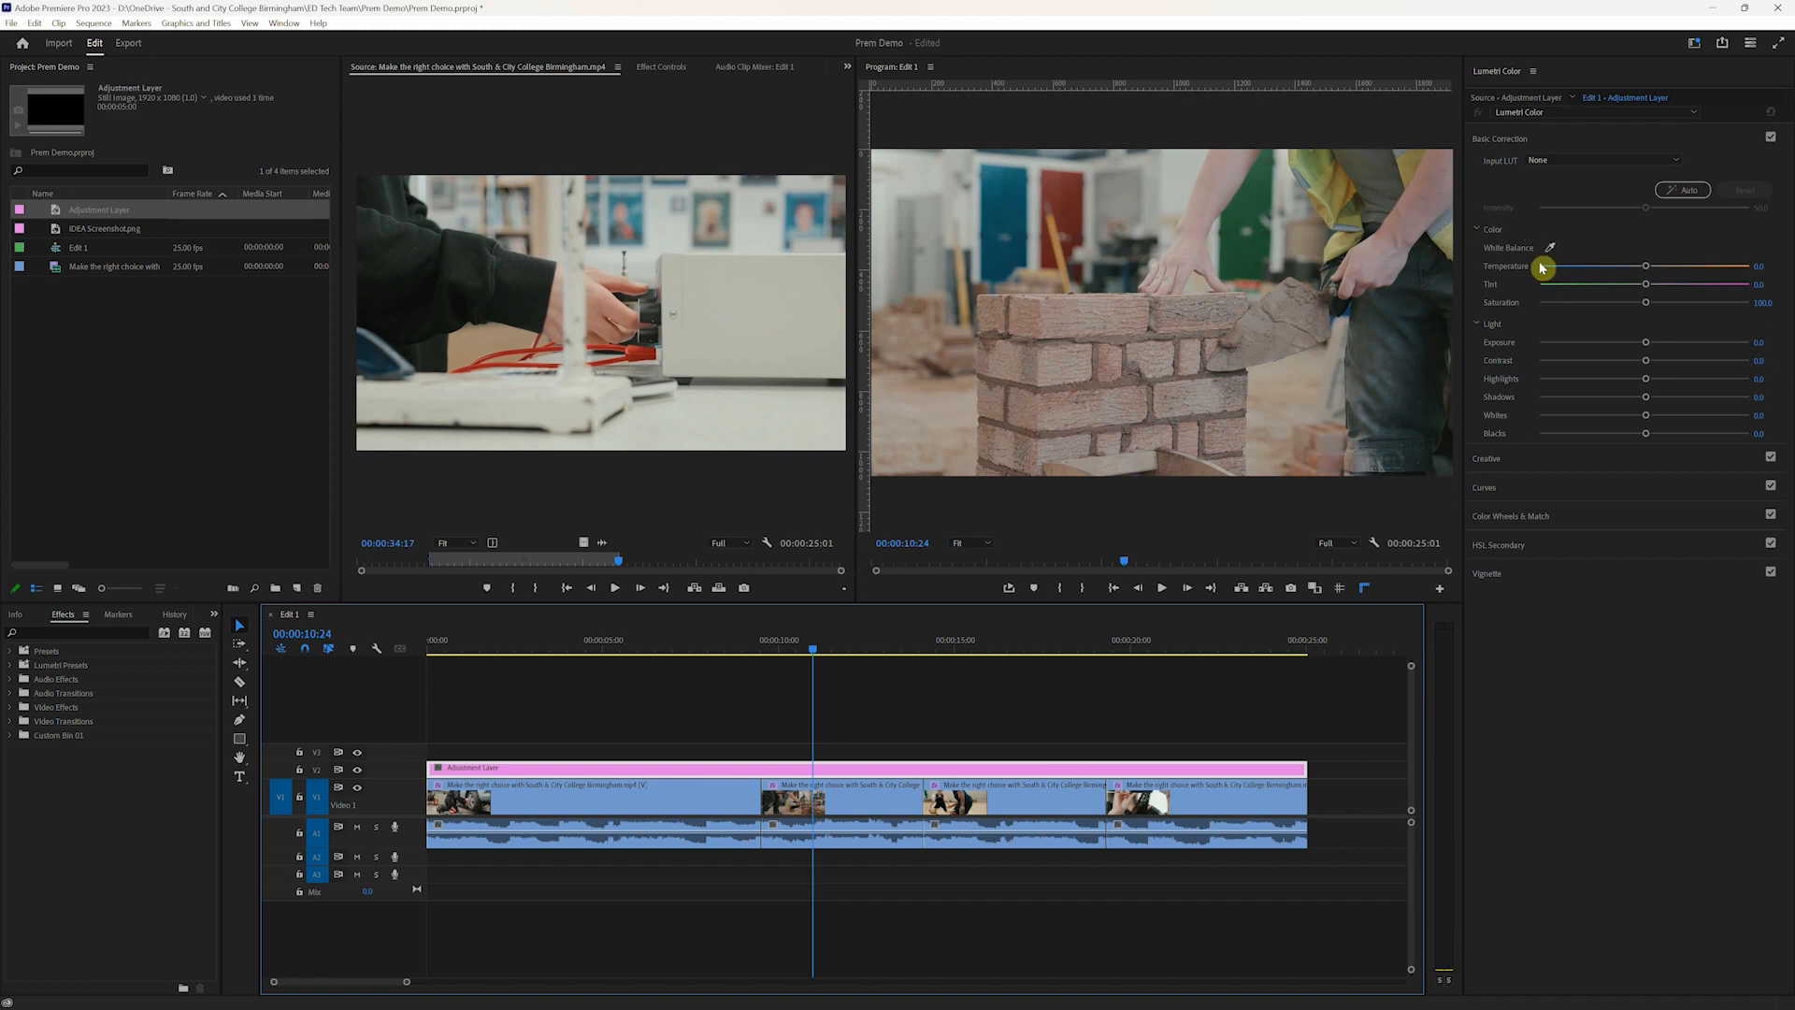
left_click_drag(1647, 271, 1706, 270)
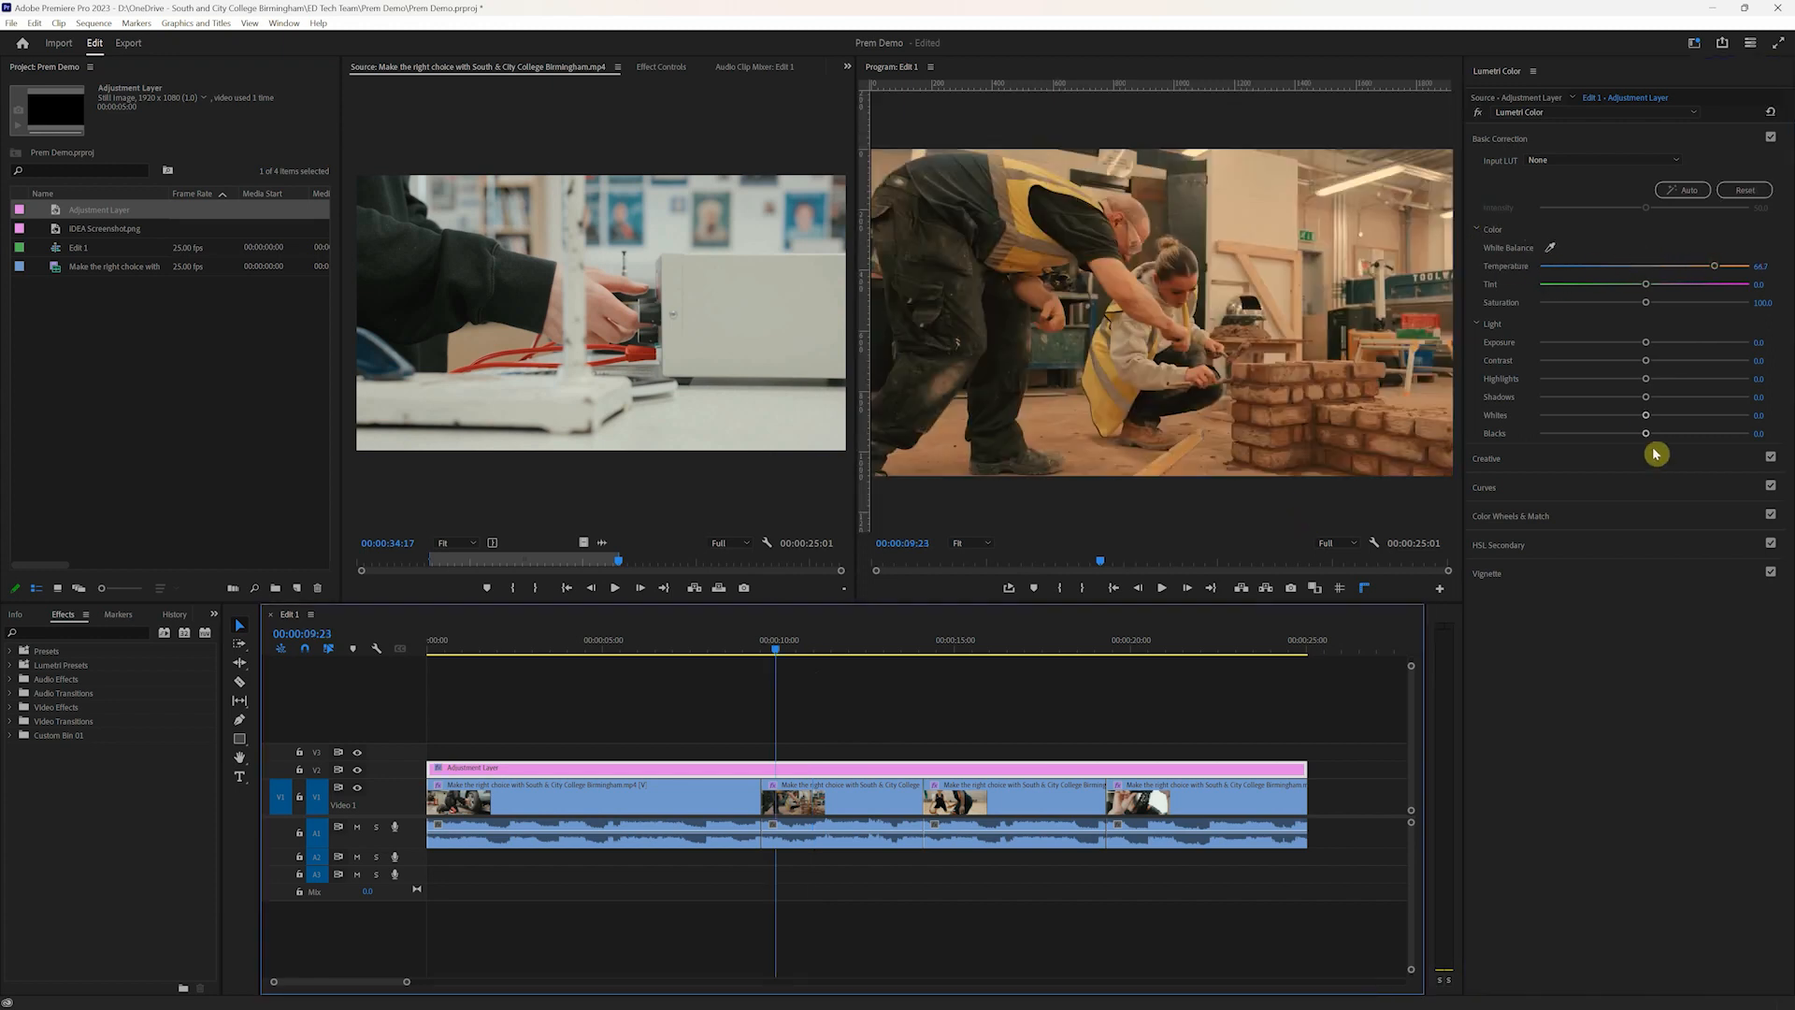
left_click_drag(1647, 439, 1609, 438)
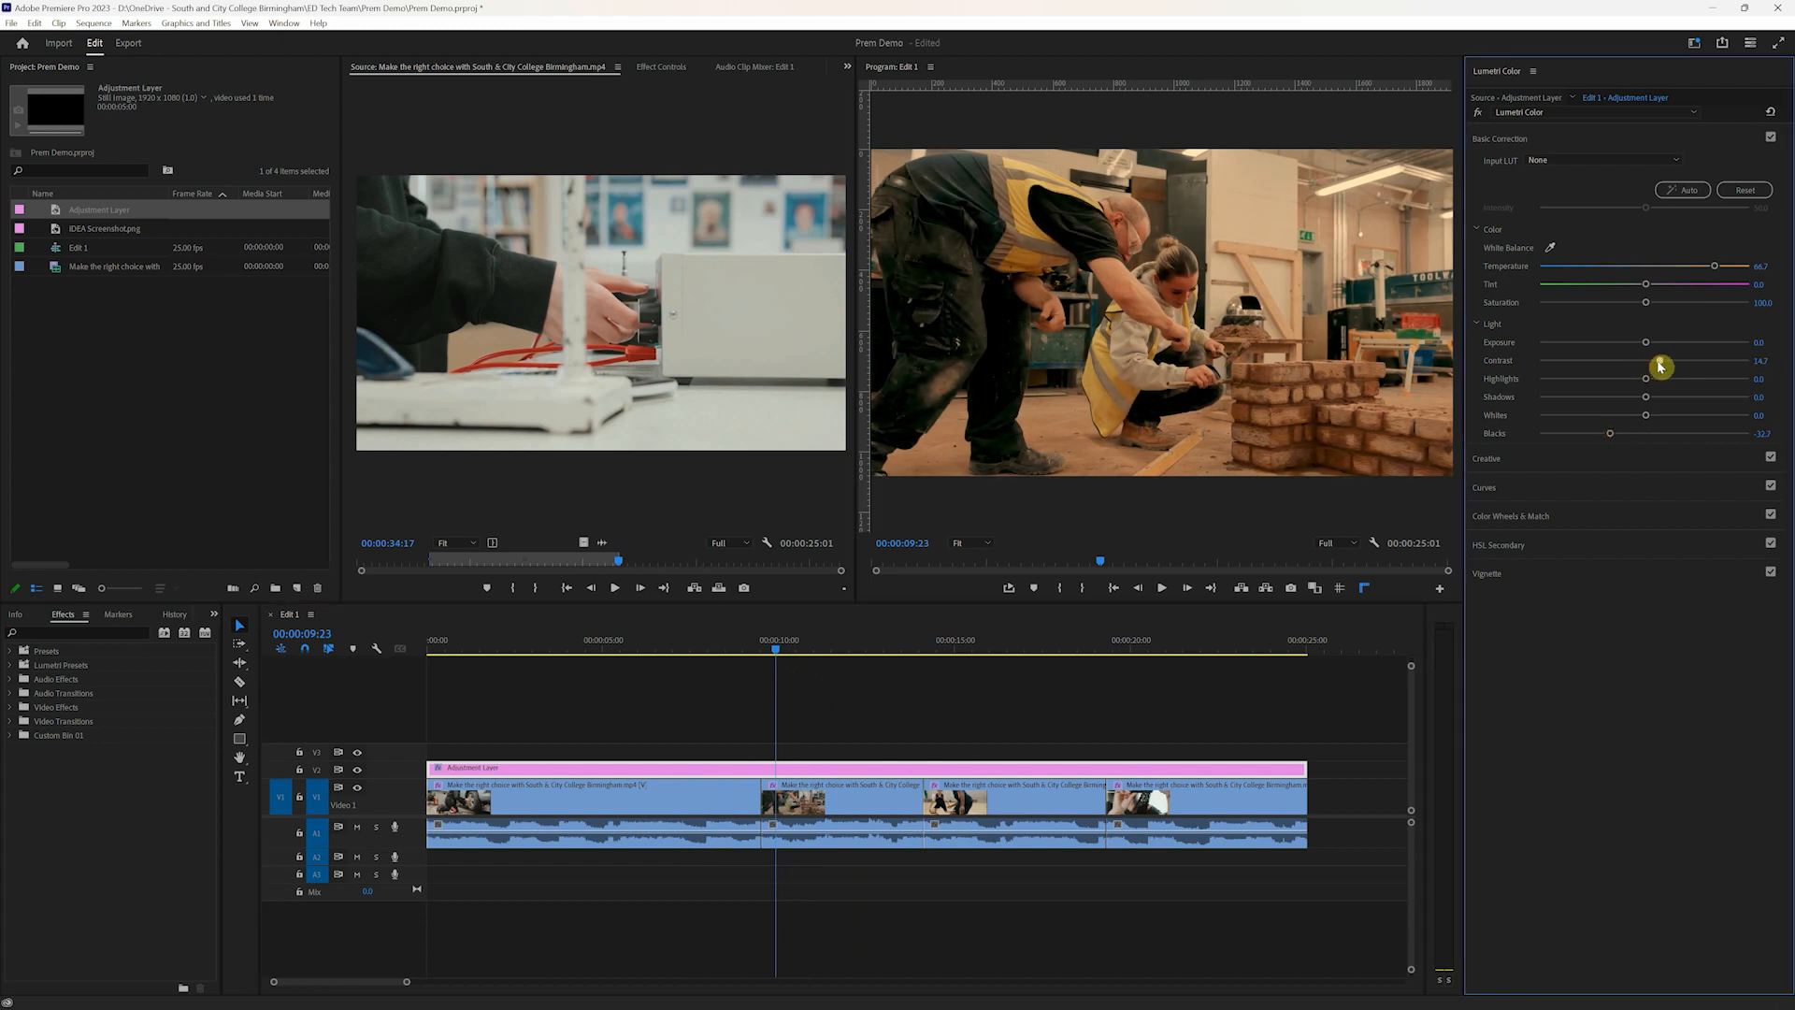
Step: Add a vignette to the adjustment layer in Lumetri Color, with the amount at -3 and the feather at 100
left_click(1563, 573)
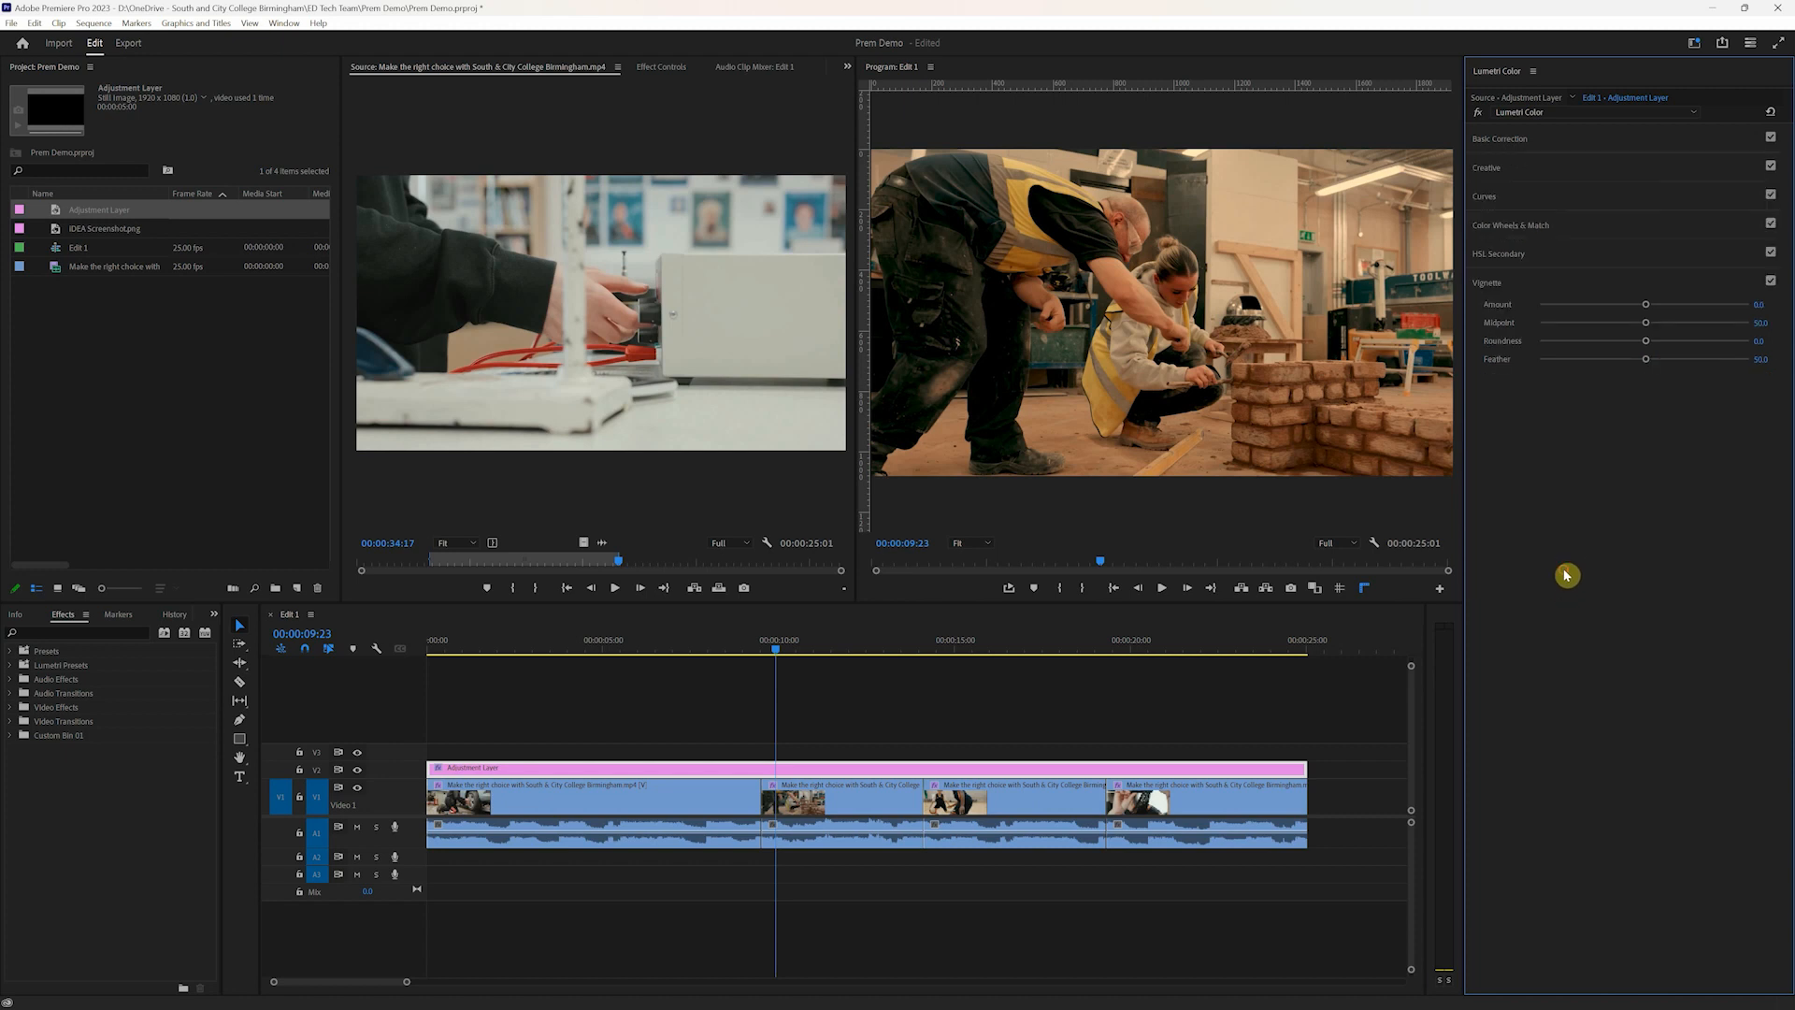
left_click_drag(1647, 307, 1540, 306)
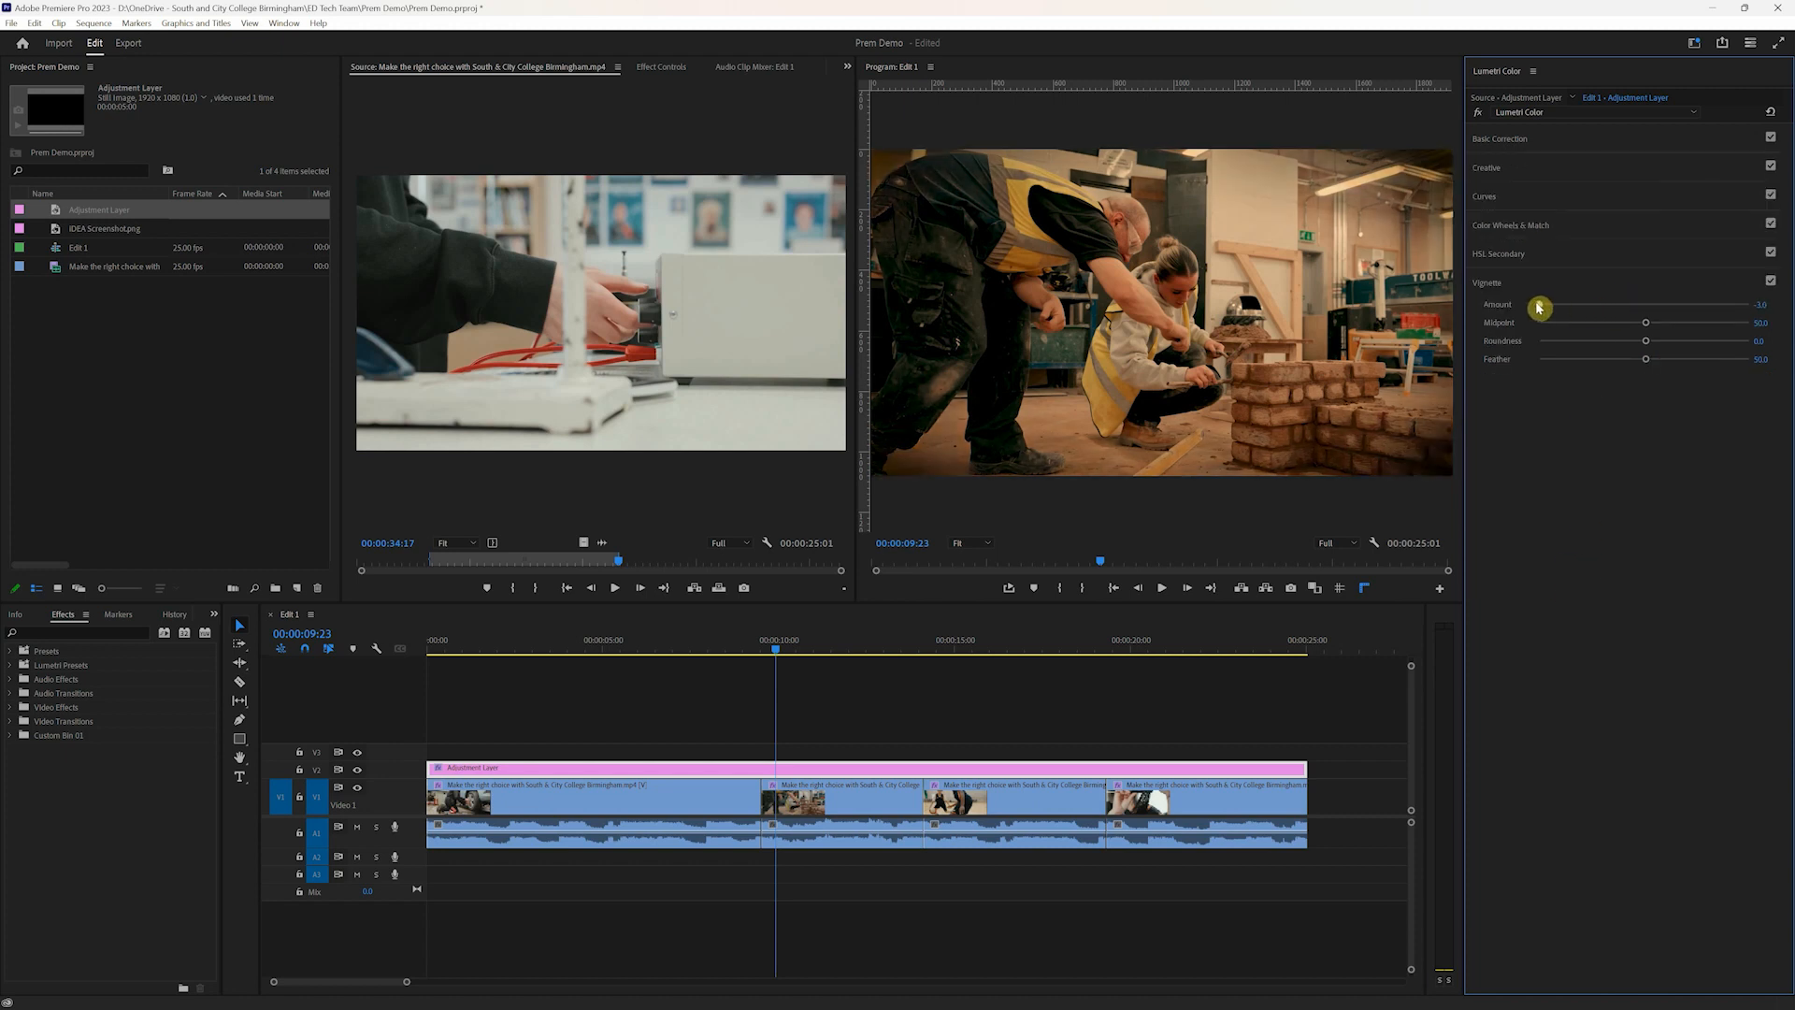
left_click_drag(1646, 361, 1776, 368)
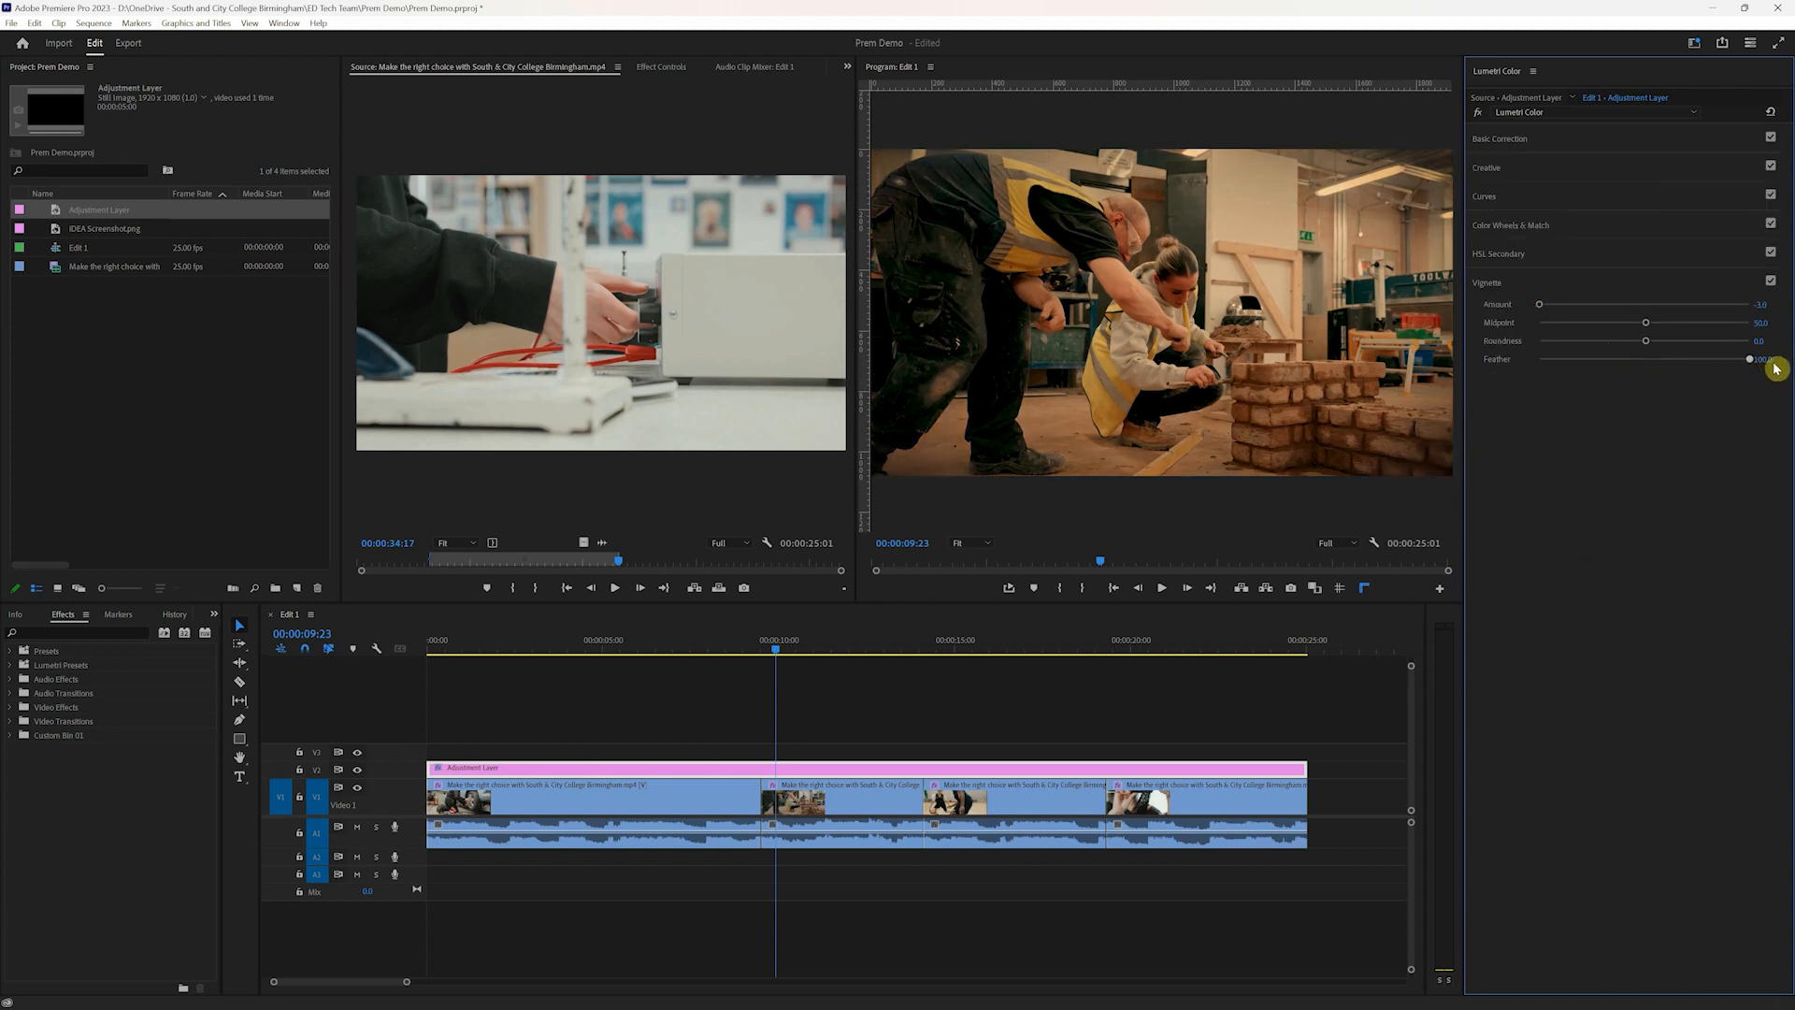
left_click(888, 697)
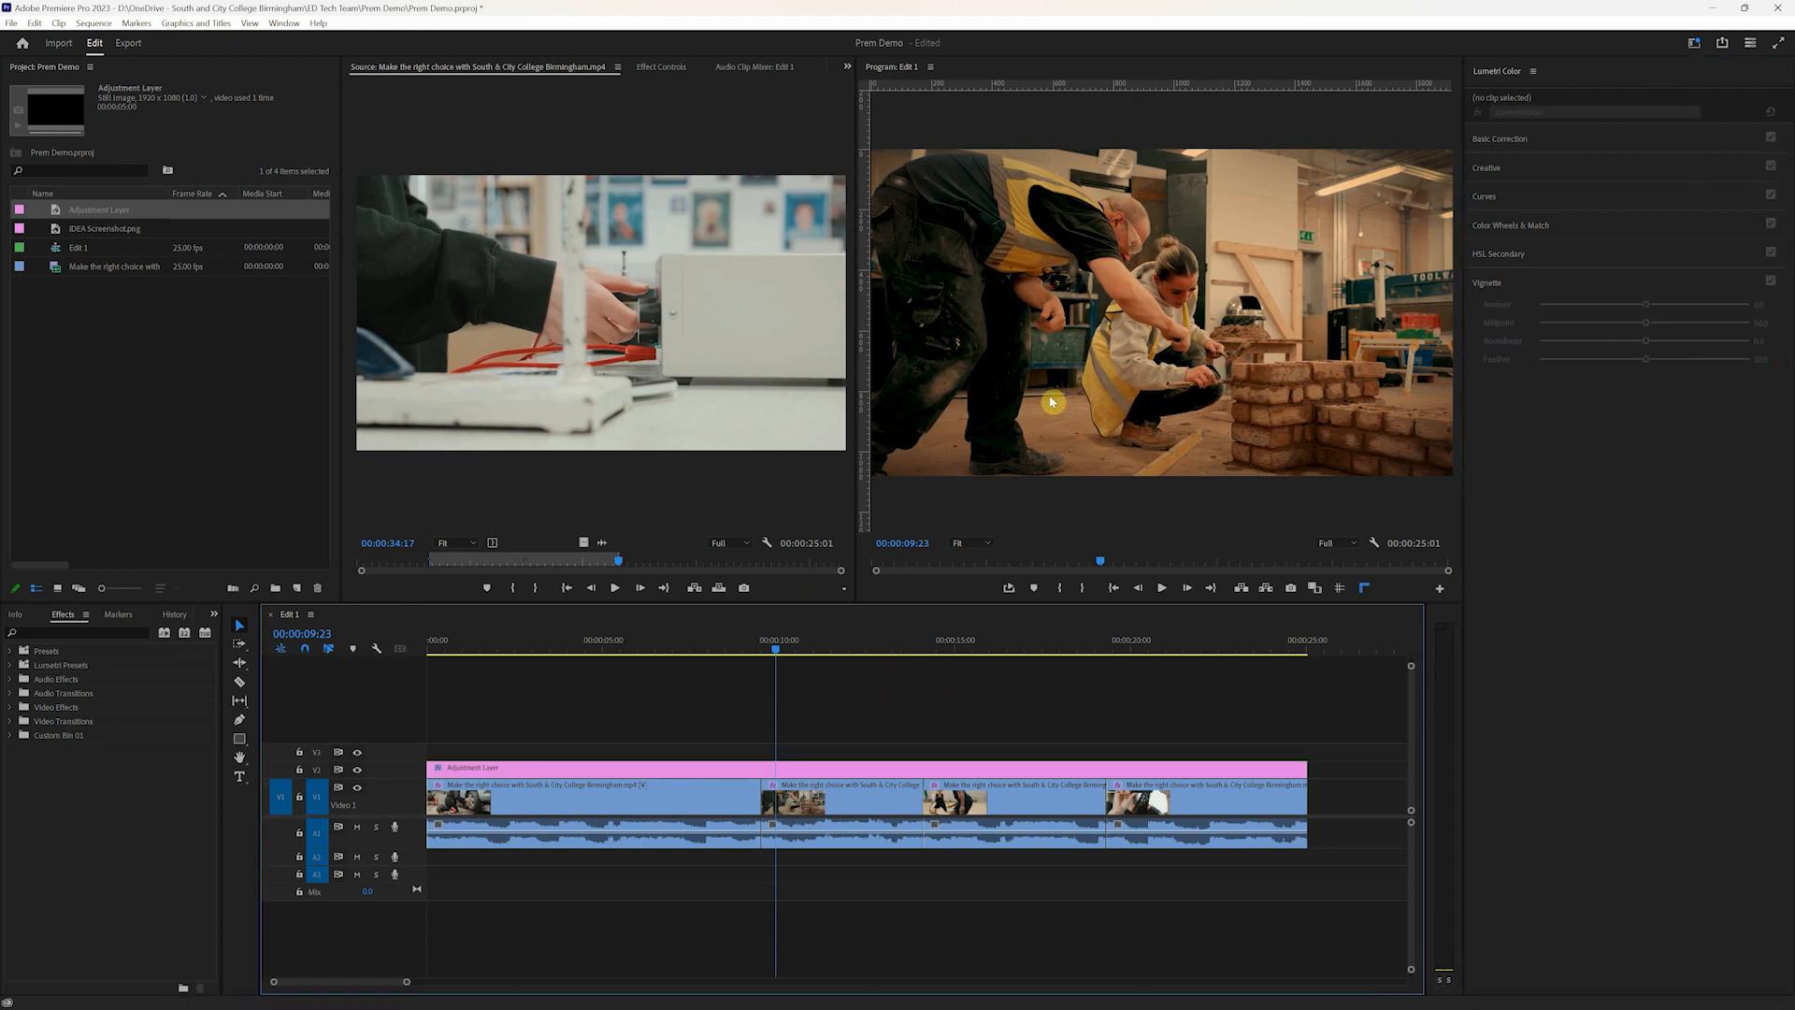
Step: Compare the footage with and without the grade by hiding and showing V2, and park the playhead at 00:00:07:02
left_click_drag(1090, 654, 843, 651)
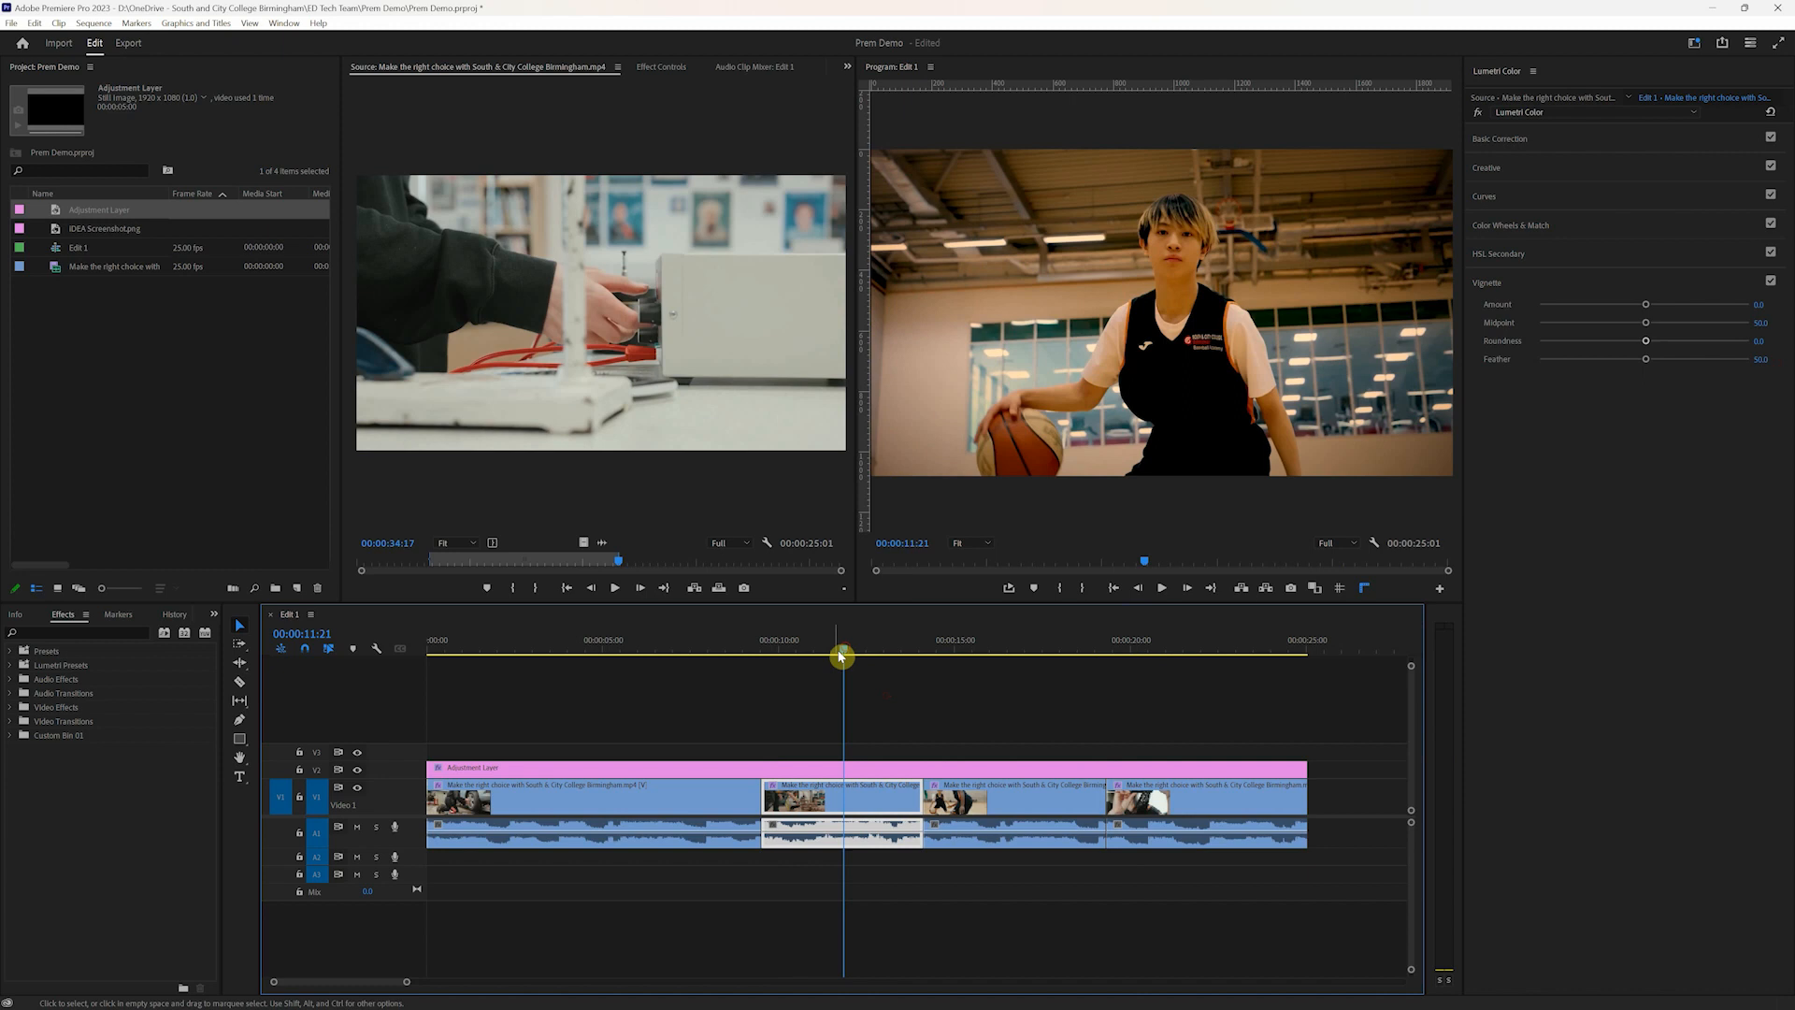
left_click(357, 772)
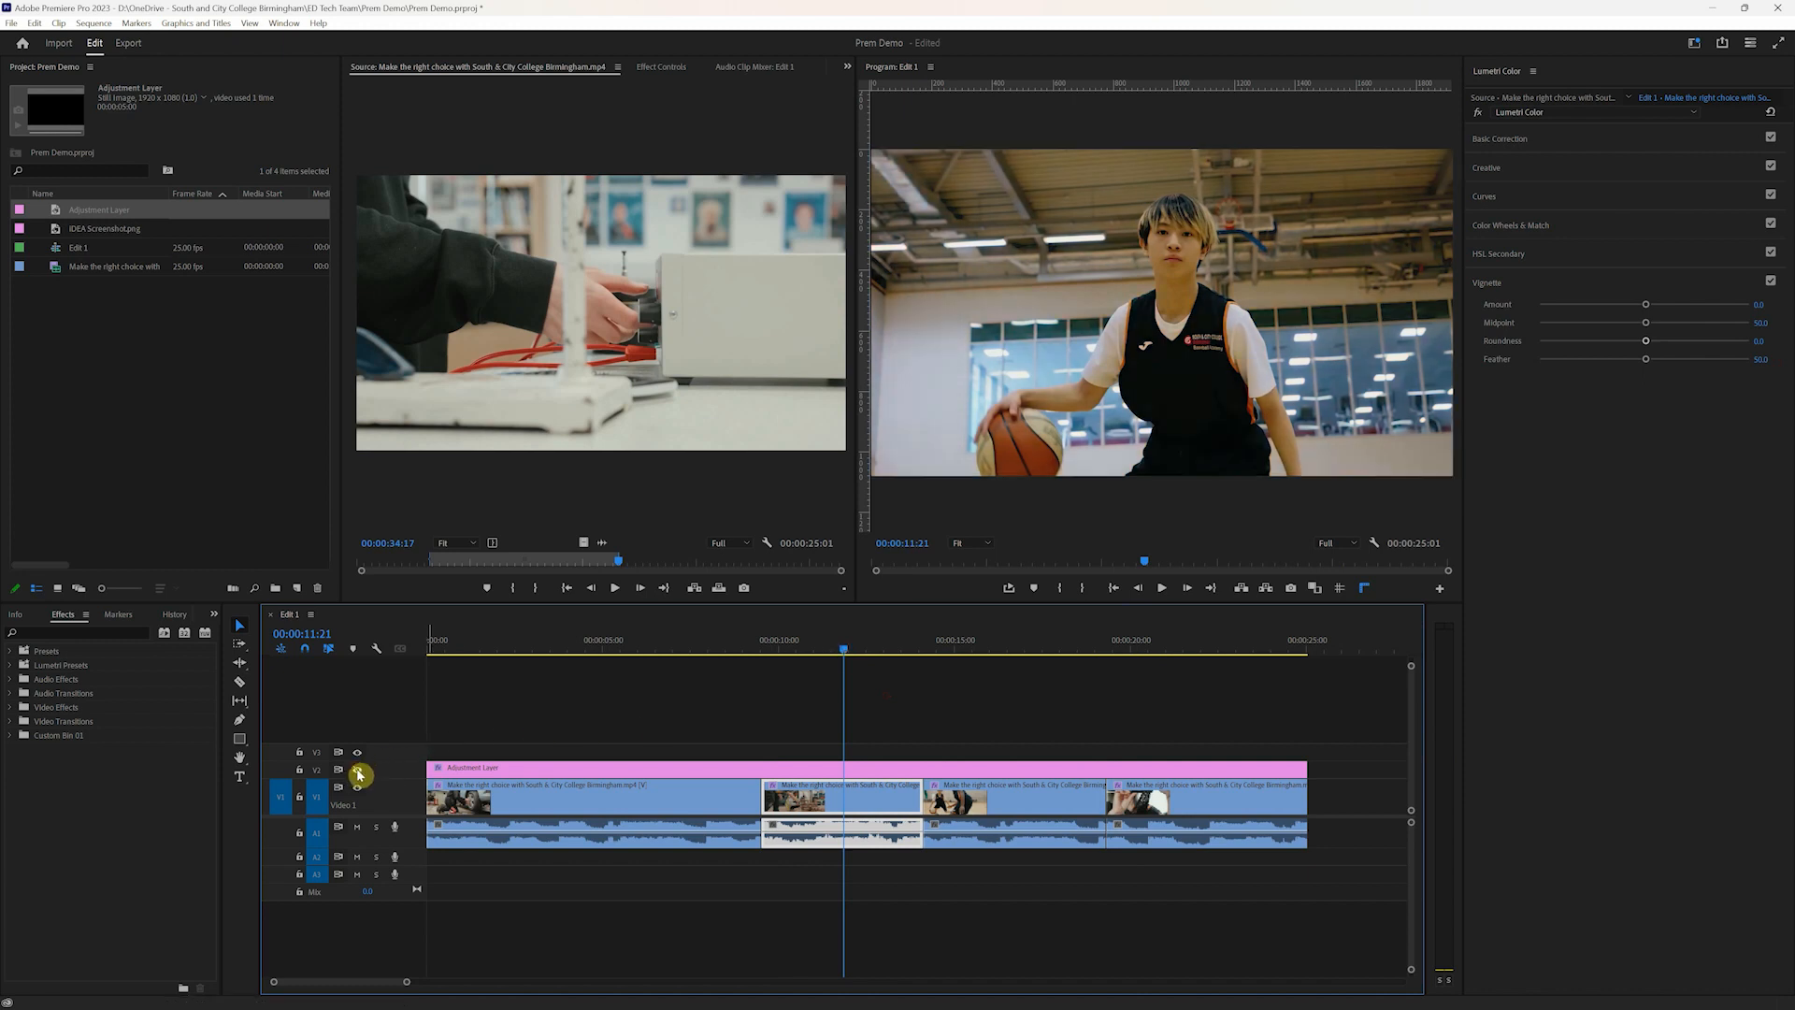
left_click(358, 774)
left_click_drag(785, 652, 680, 671)
left_click(791, 690)
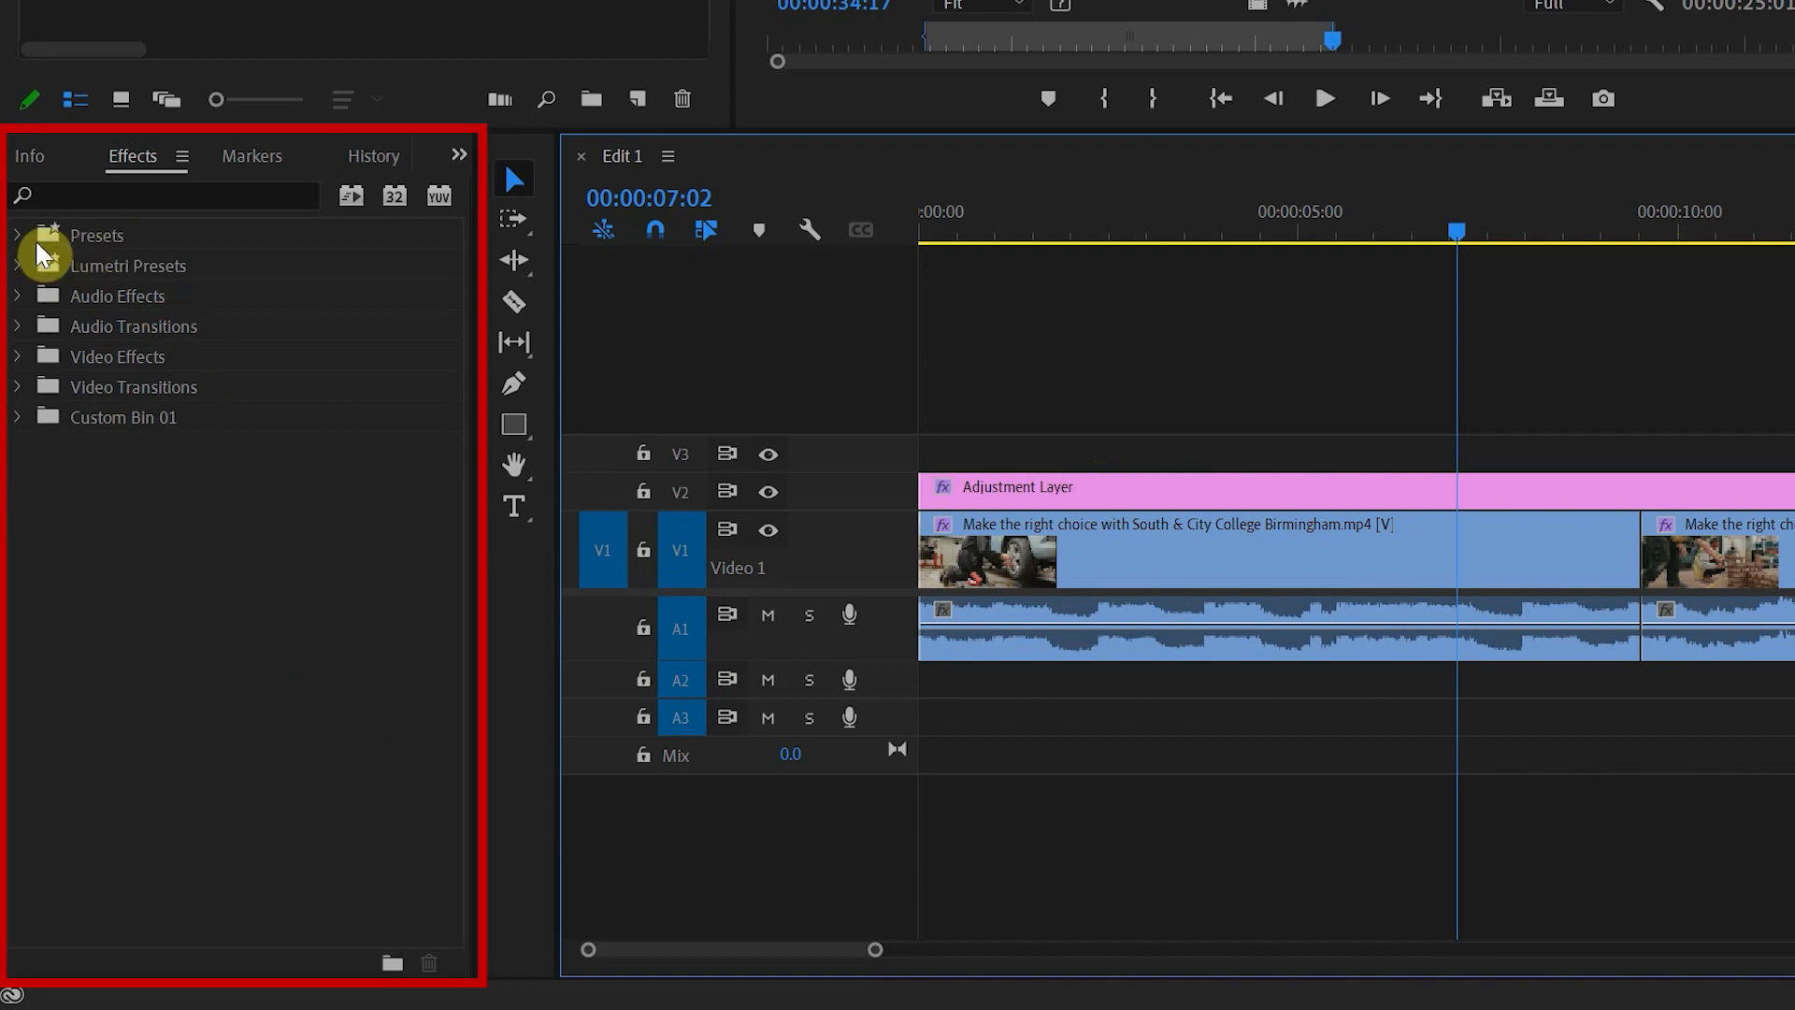
Step: Look through the Audio Effects, Video Effects and Custom Bin 01 folders in the effects library
left_click(17, 297)
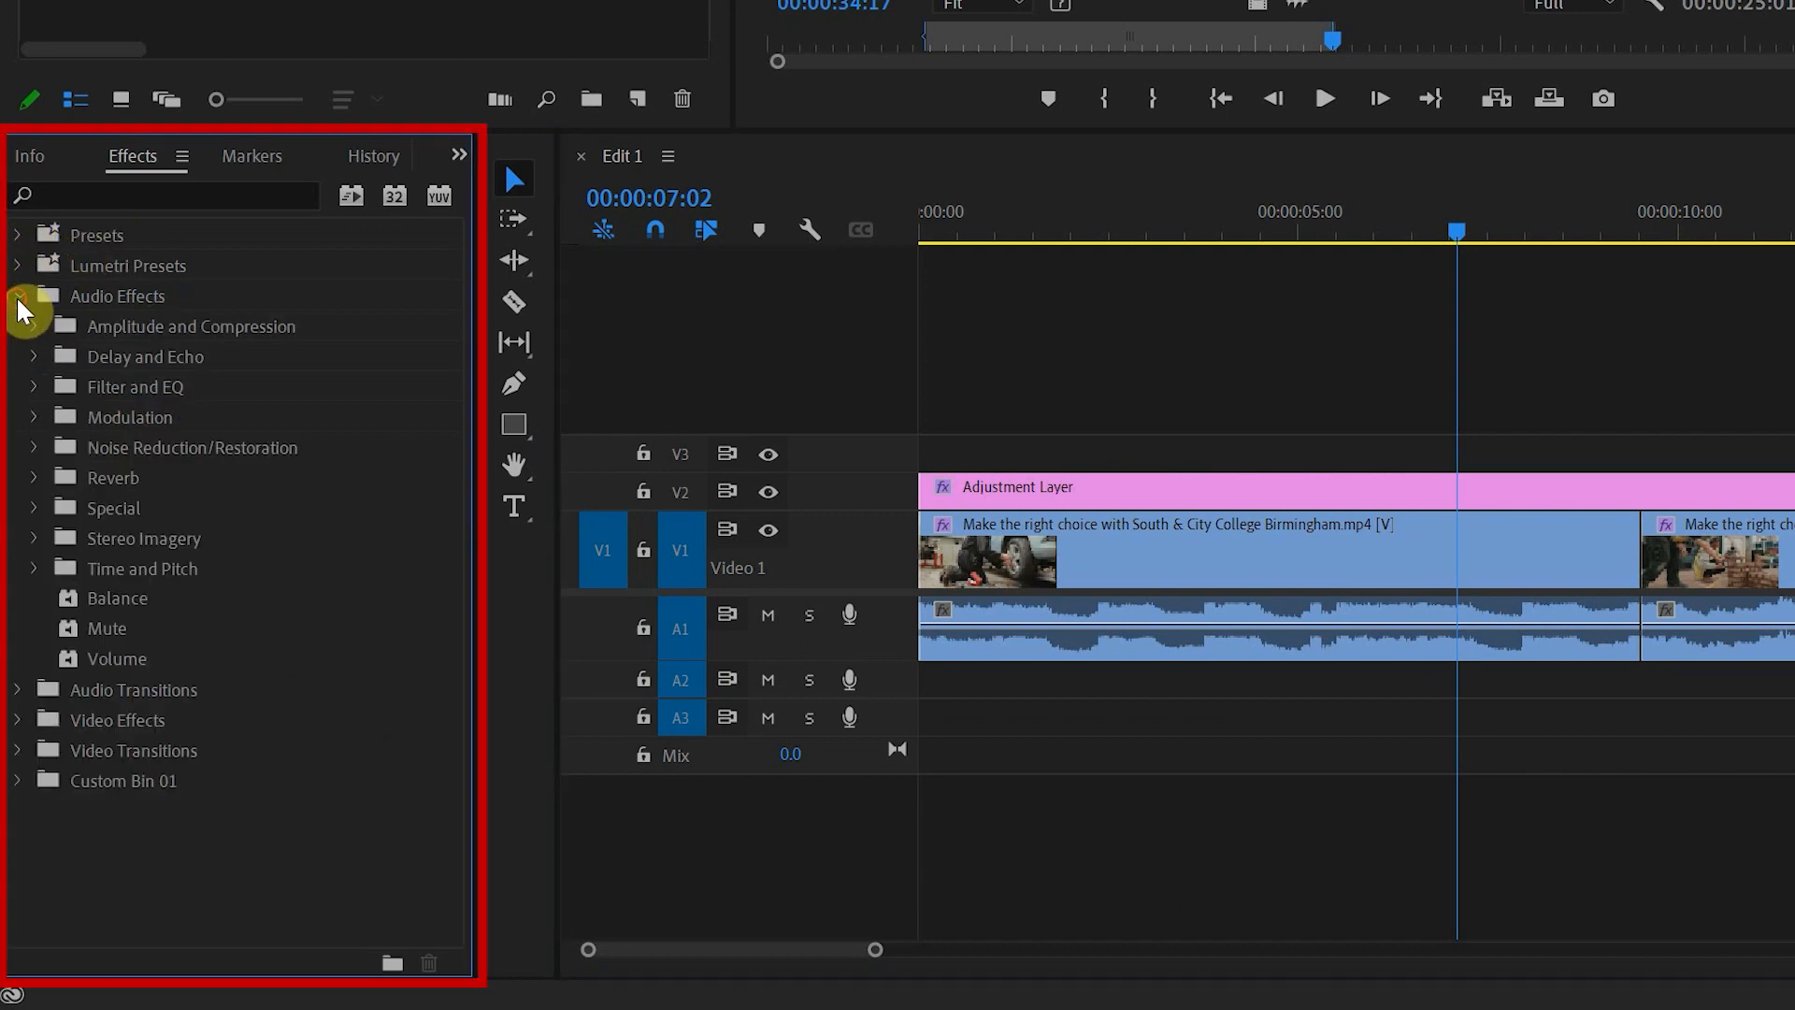
left_click(19, 296)
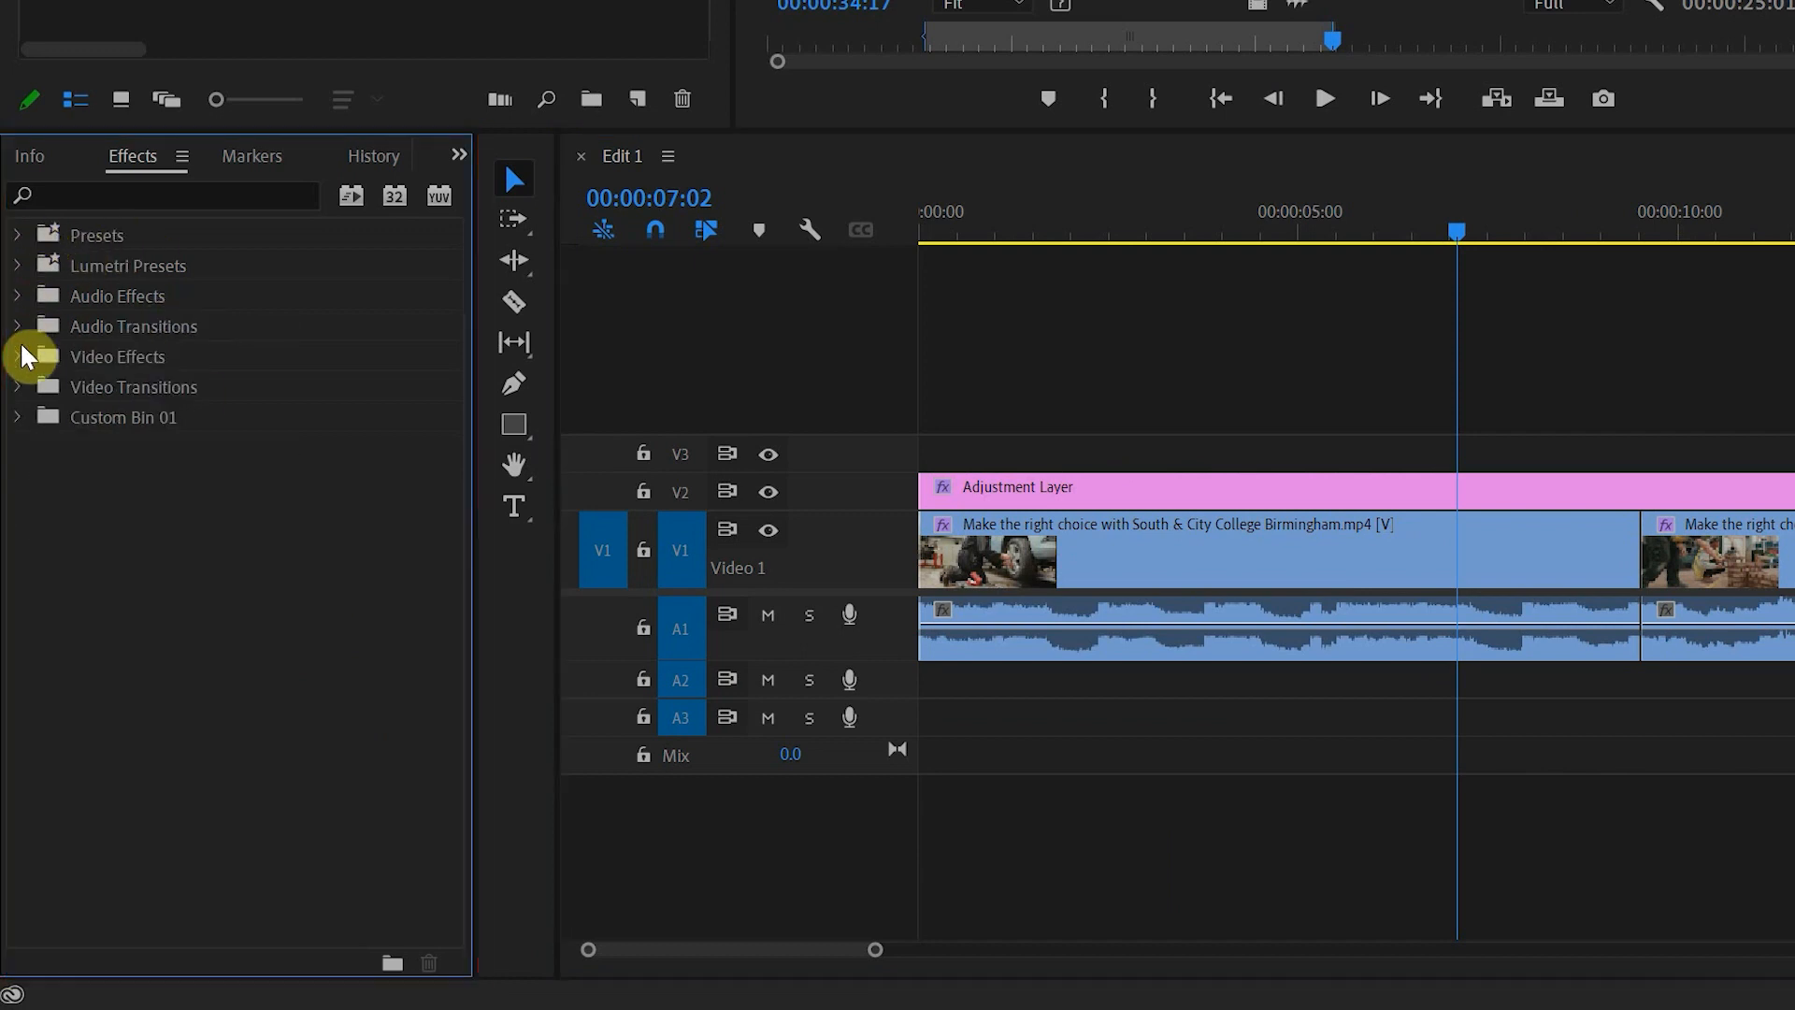
left_click(17, 354)
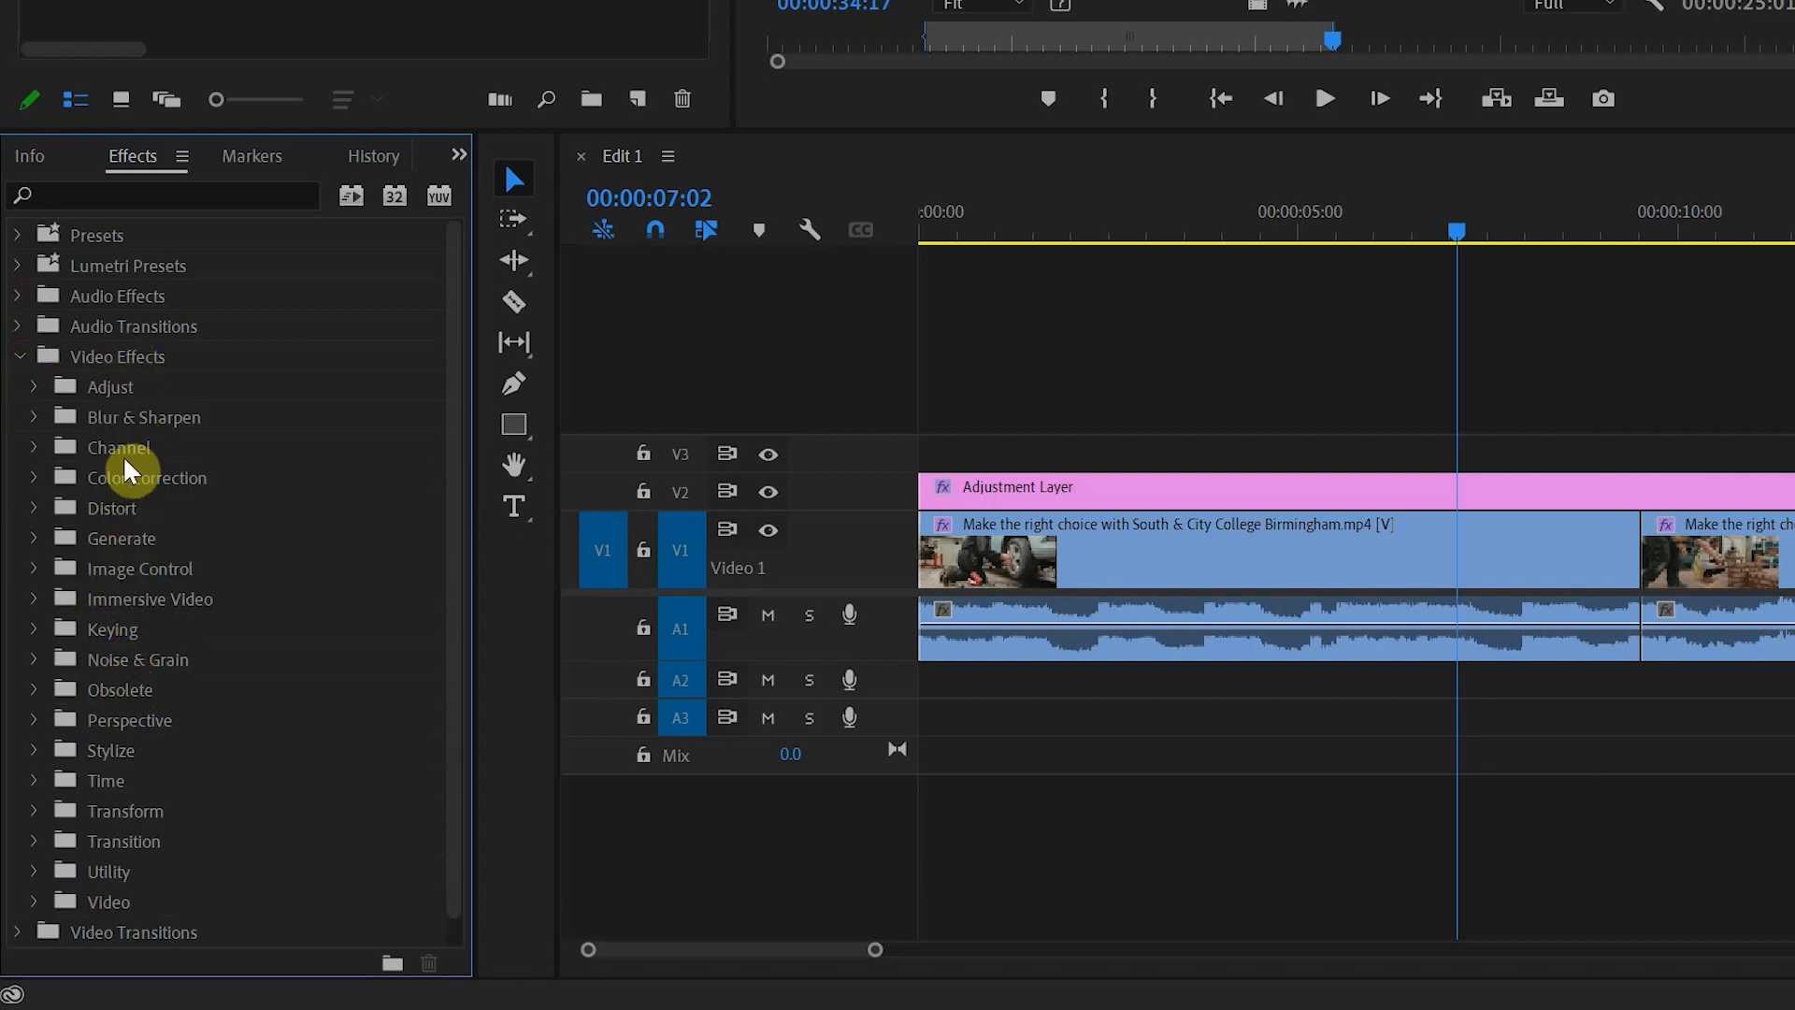
left_click(18, 358)
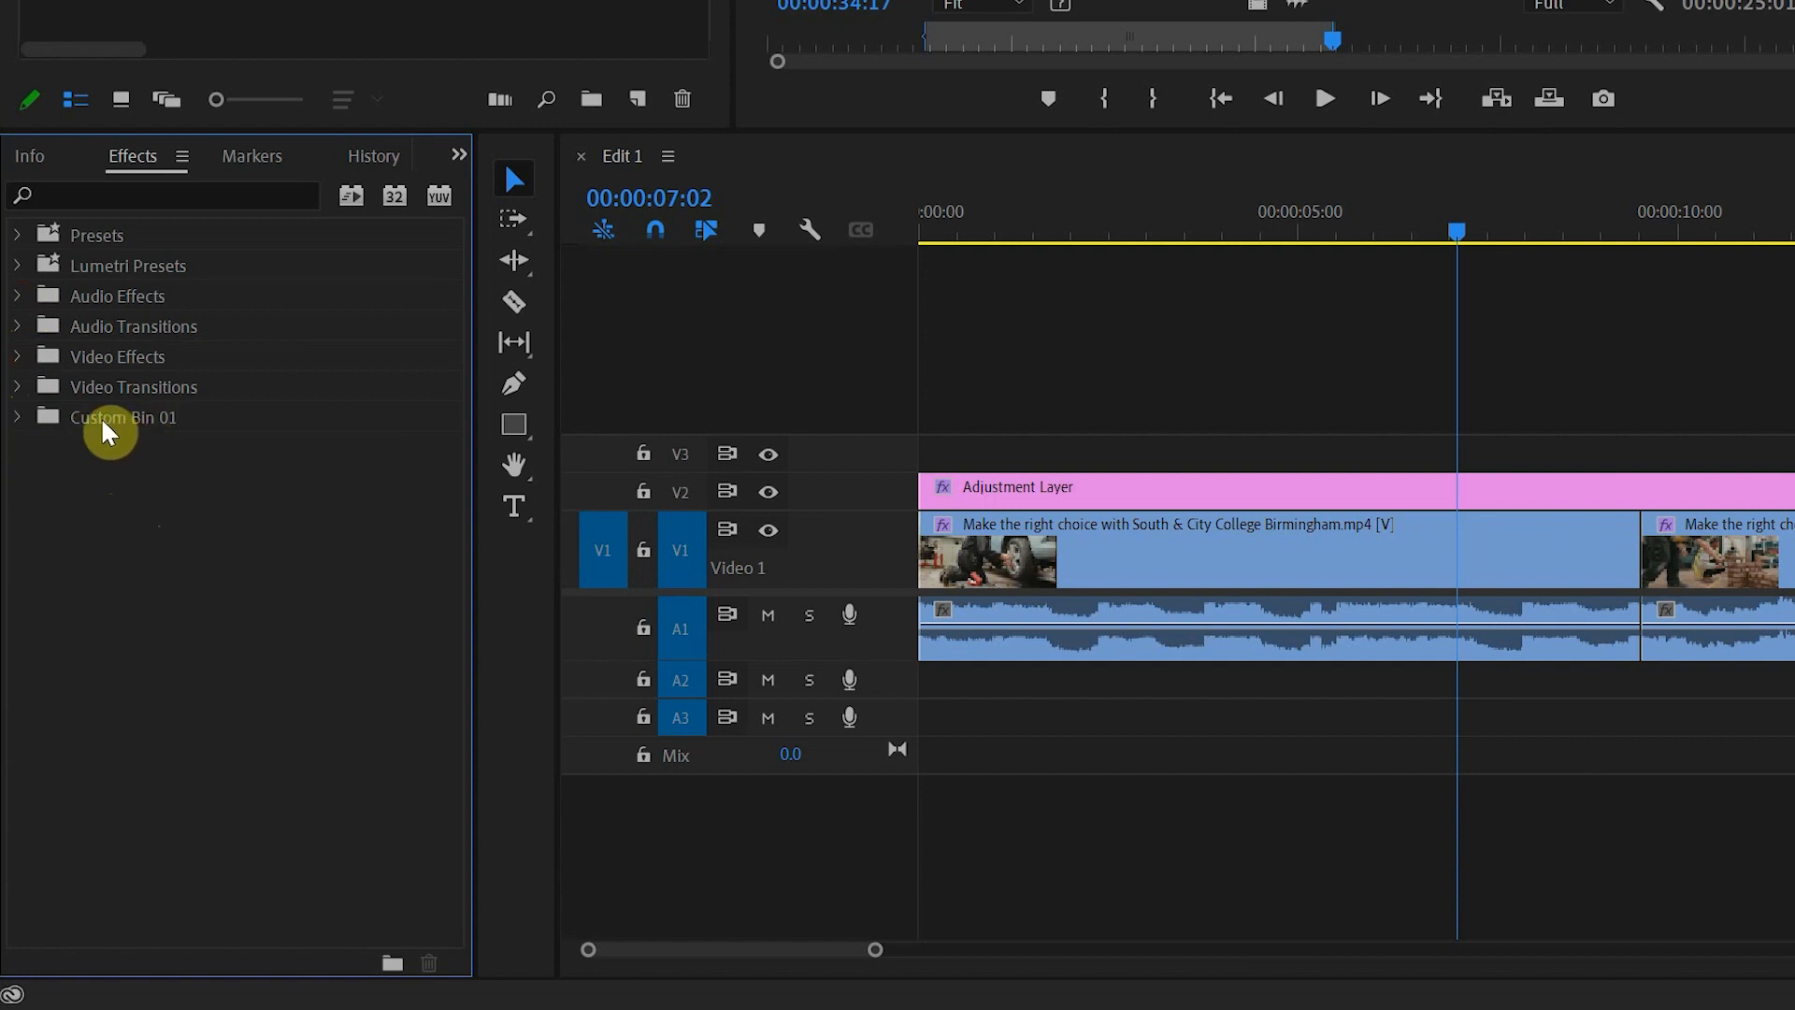
left_click(19, 417)
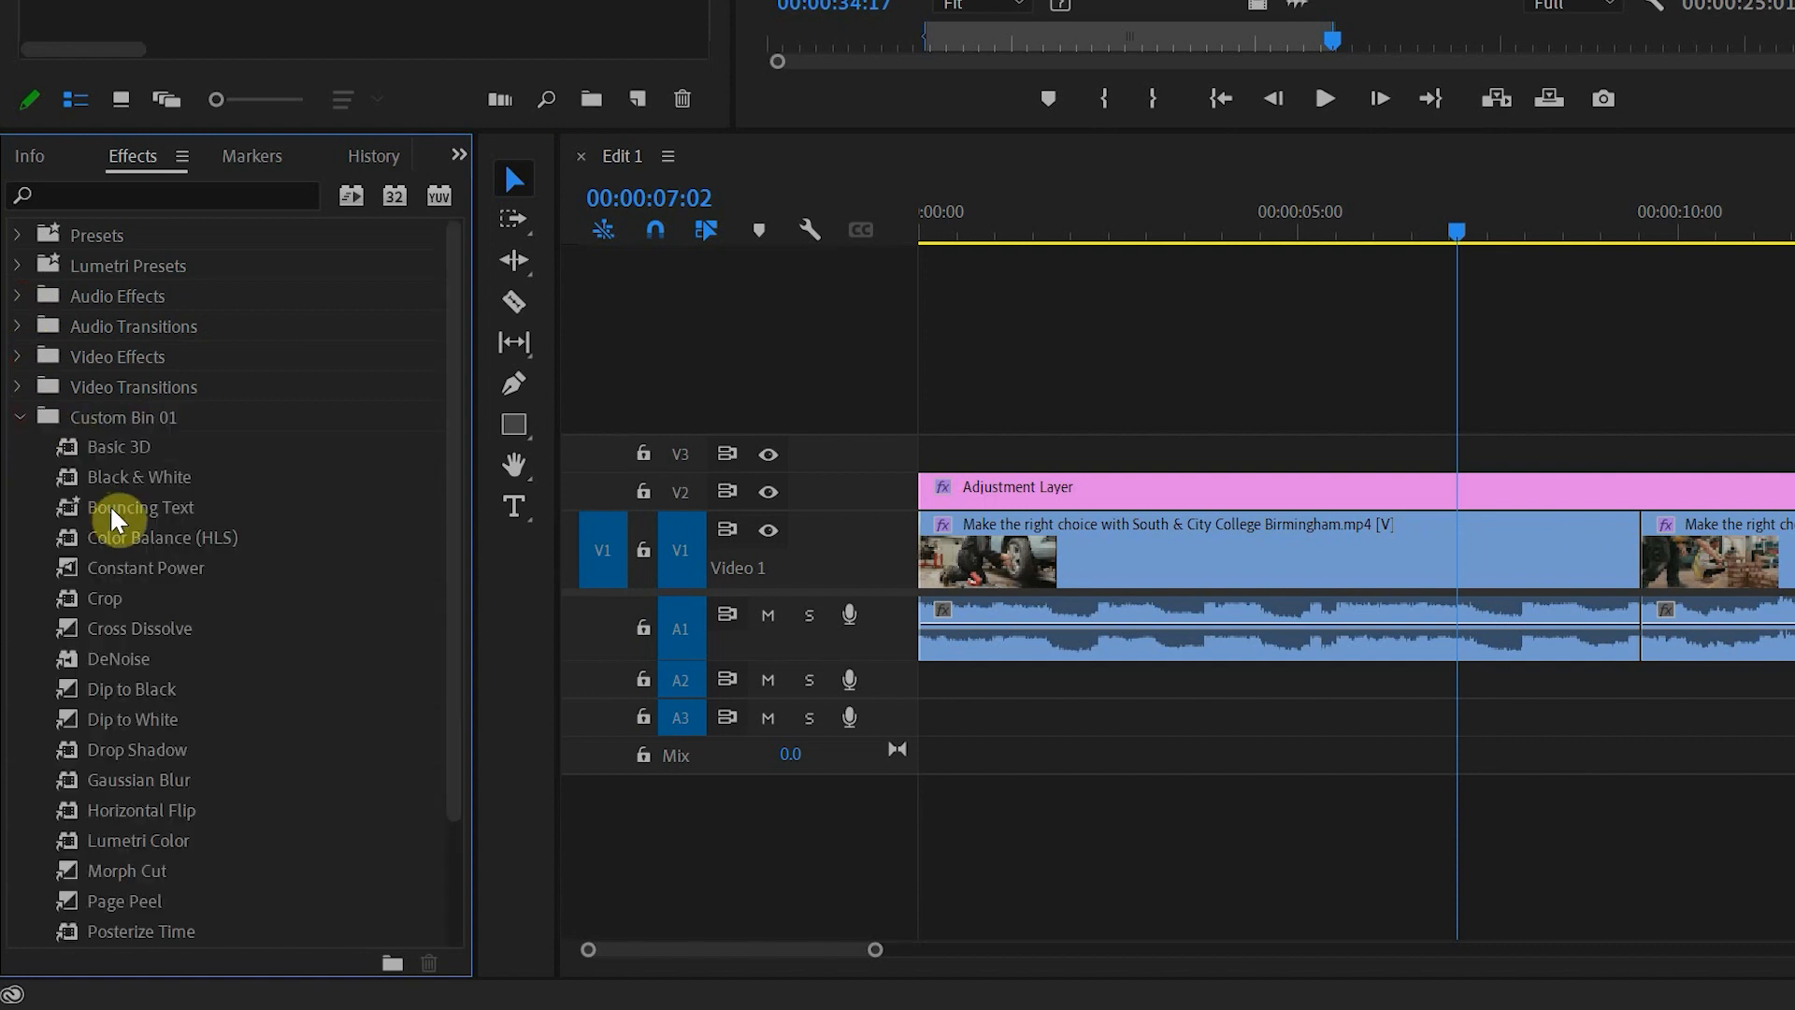
left_click(19, 417)
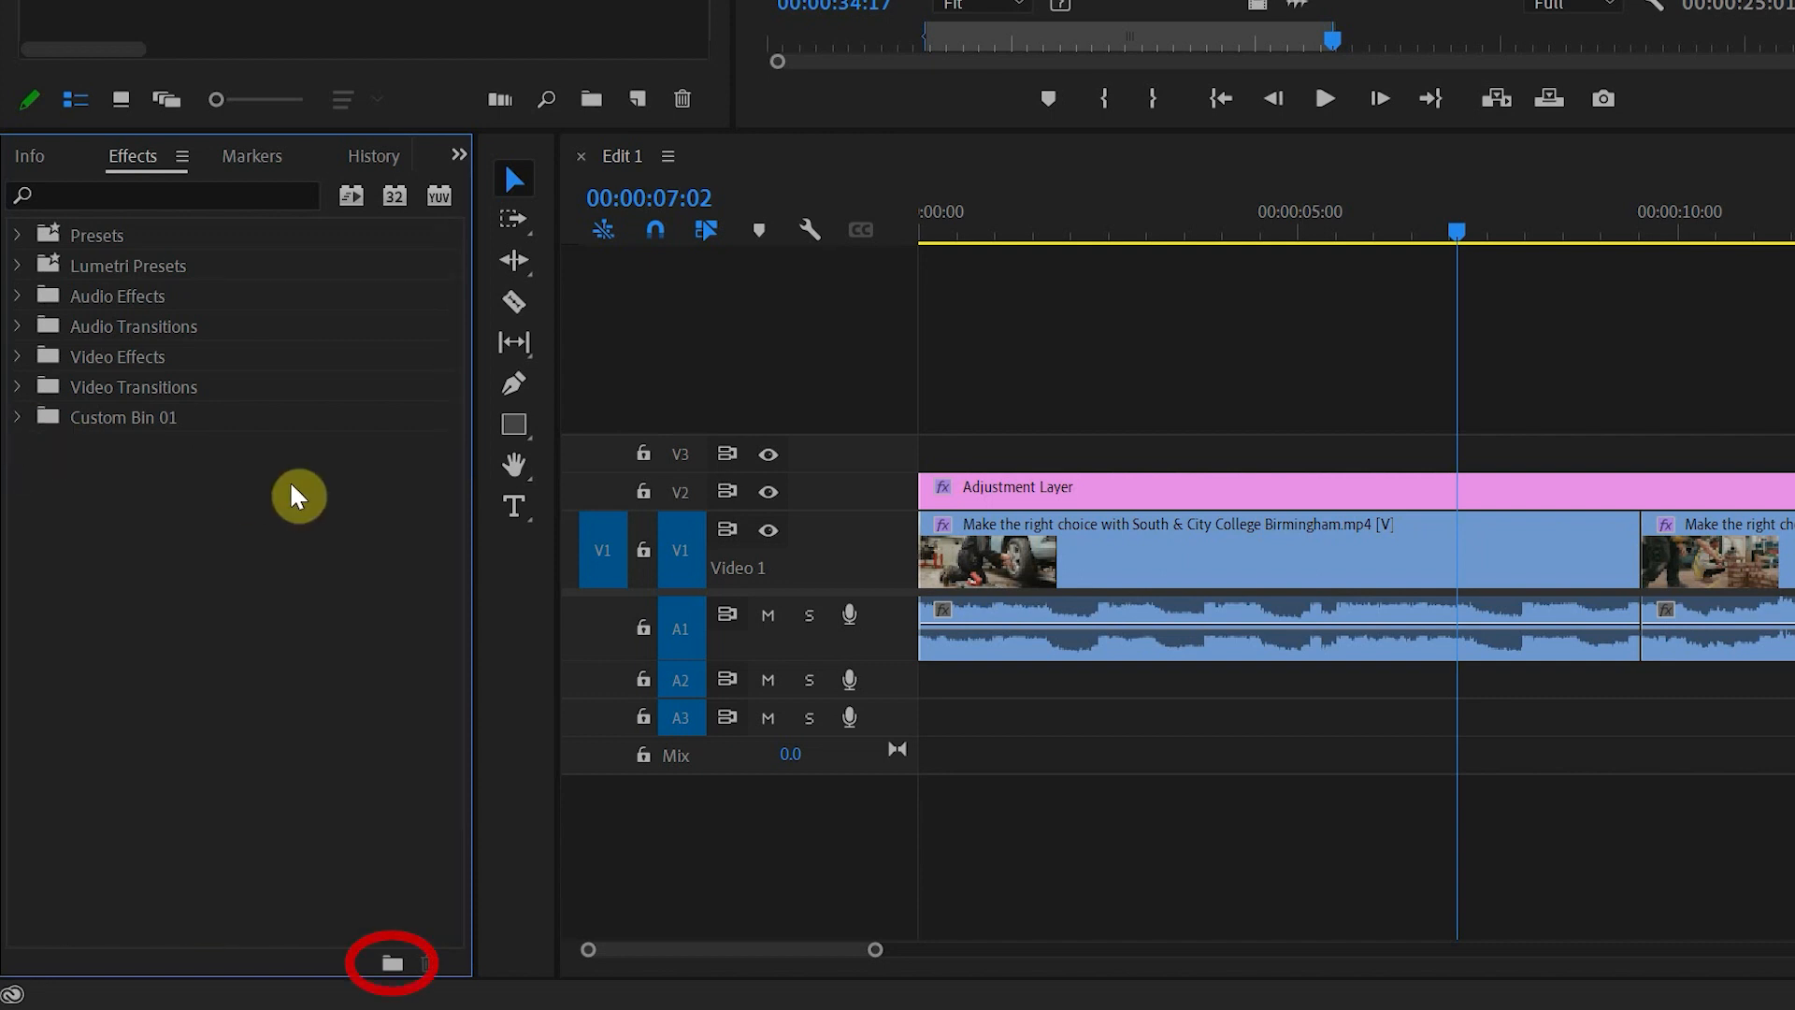
Step: Create a new custom effects bin and rename it Prem Demo
left_click(391, 963)
left_click(114, 446)
left_click(114, 446)
double_click(191, 442)
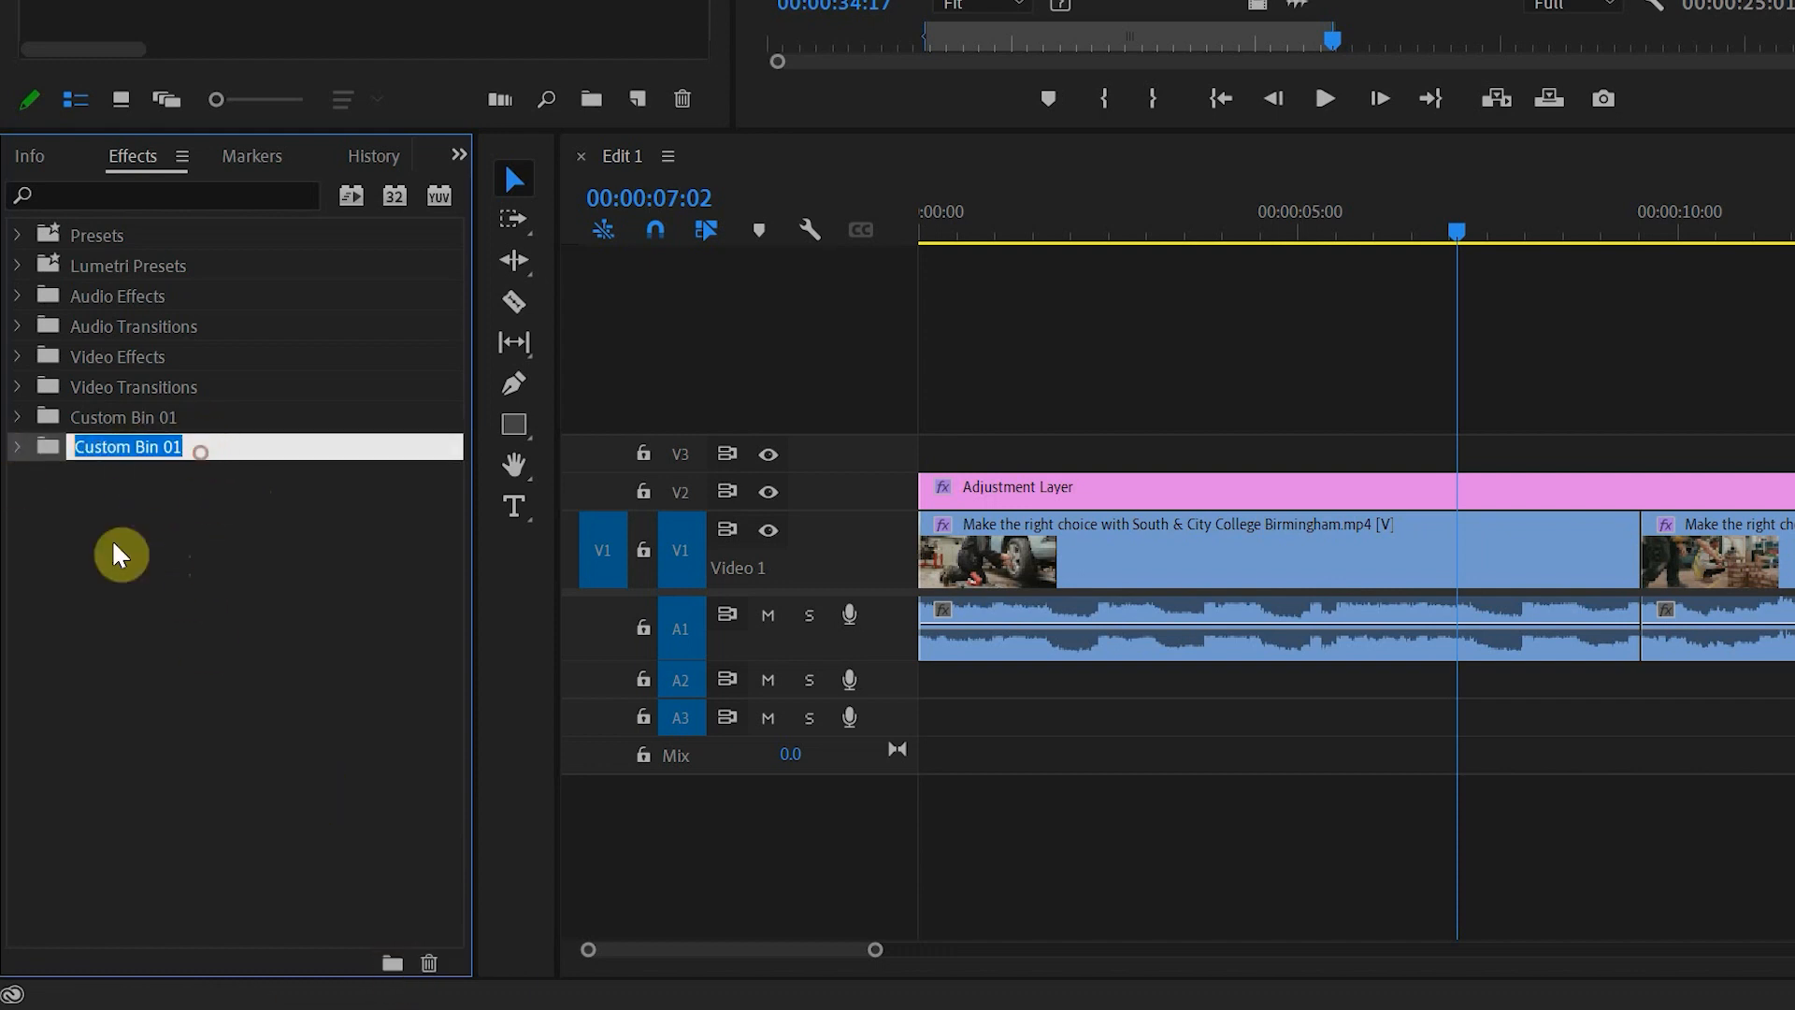
type("Prem Demo")
key("Return")
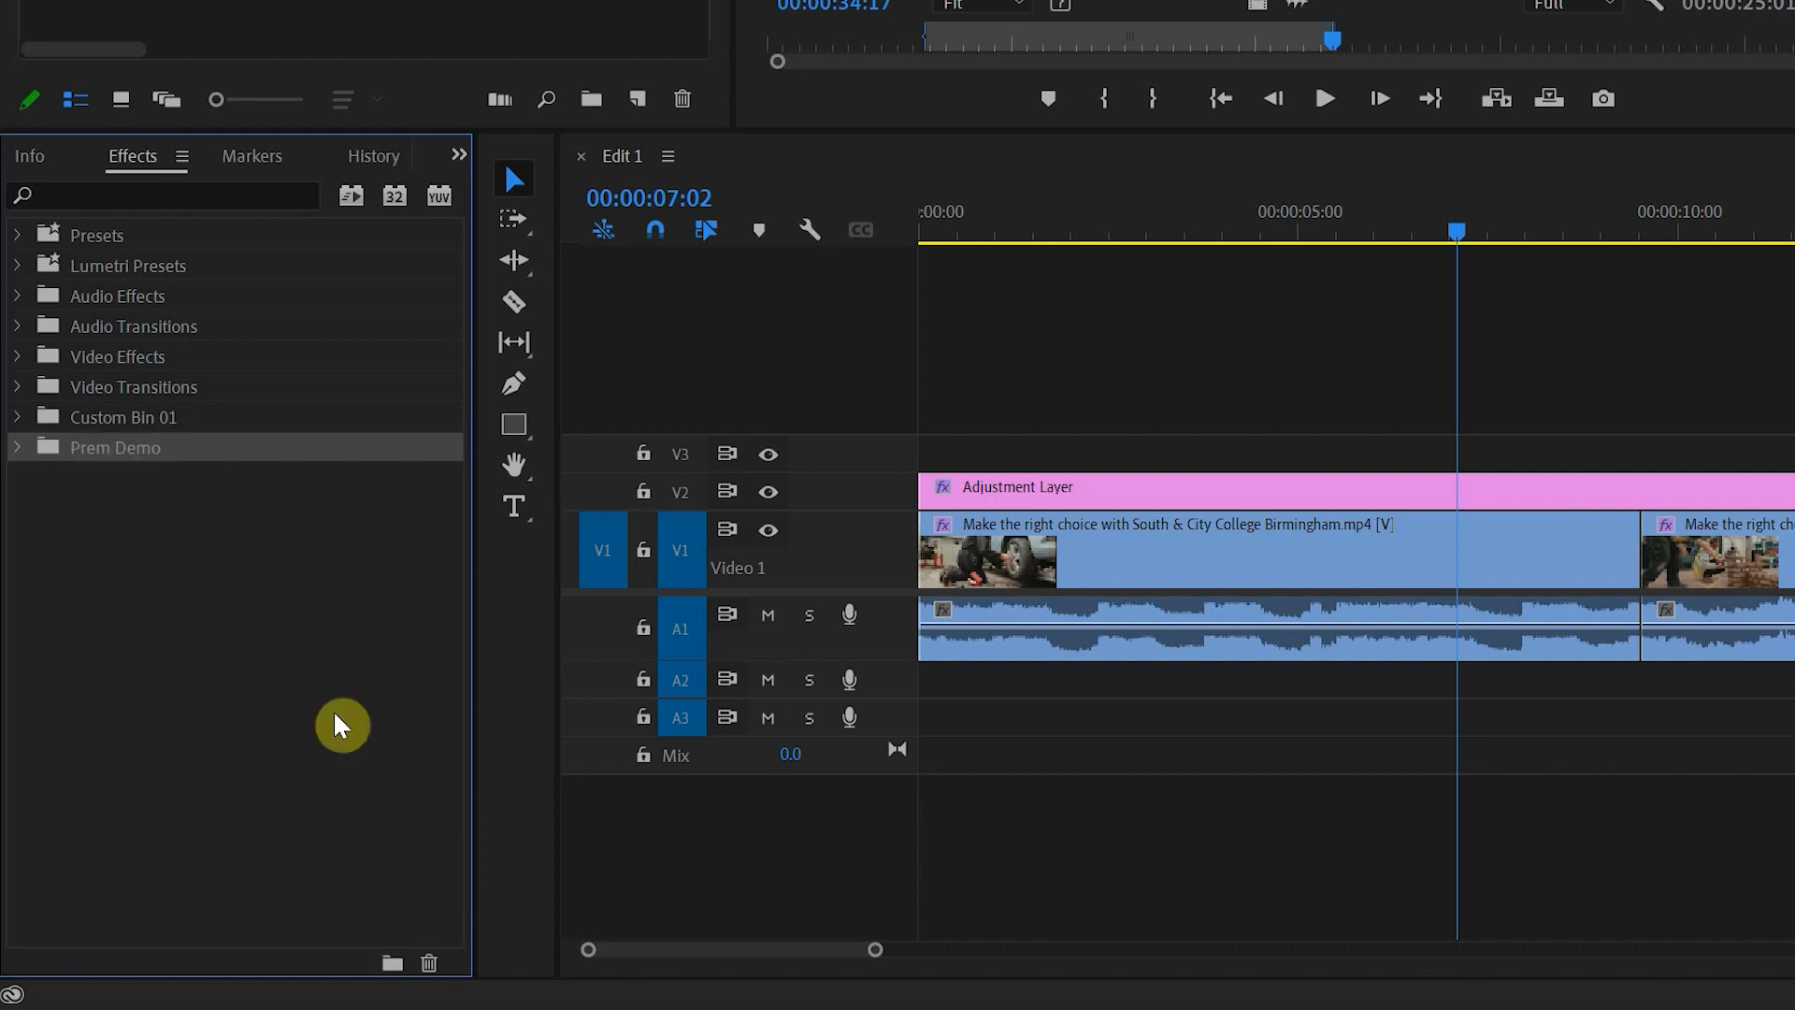
Step: Add the Lumetri Color effect from the Color Correction video effects to the Prem Demo bin
left_click(18, 356)
scroll(36, 427, "down", 1)
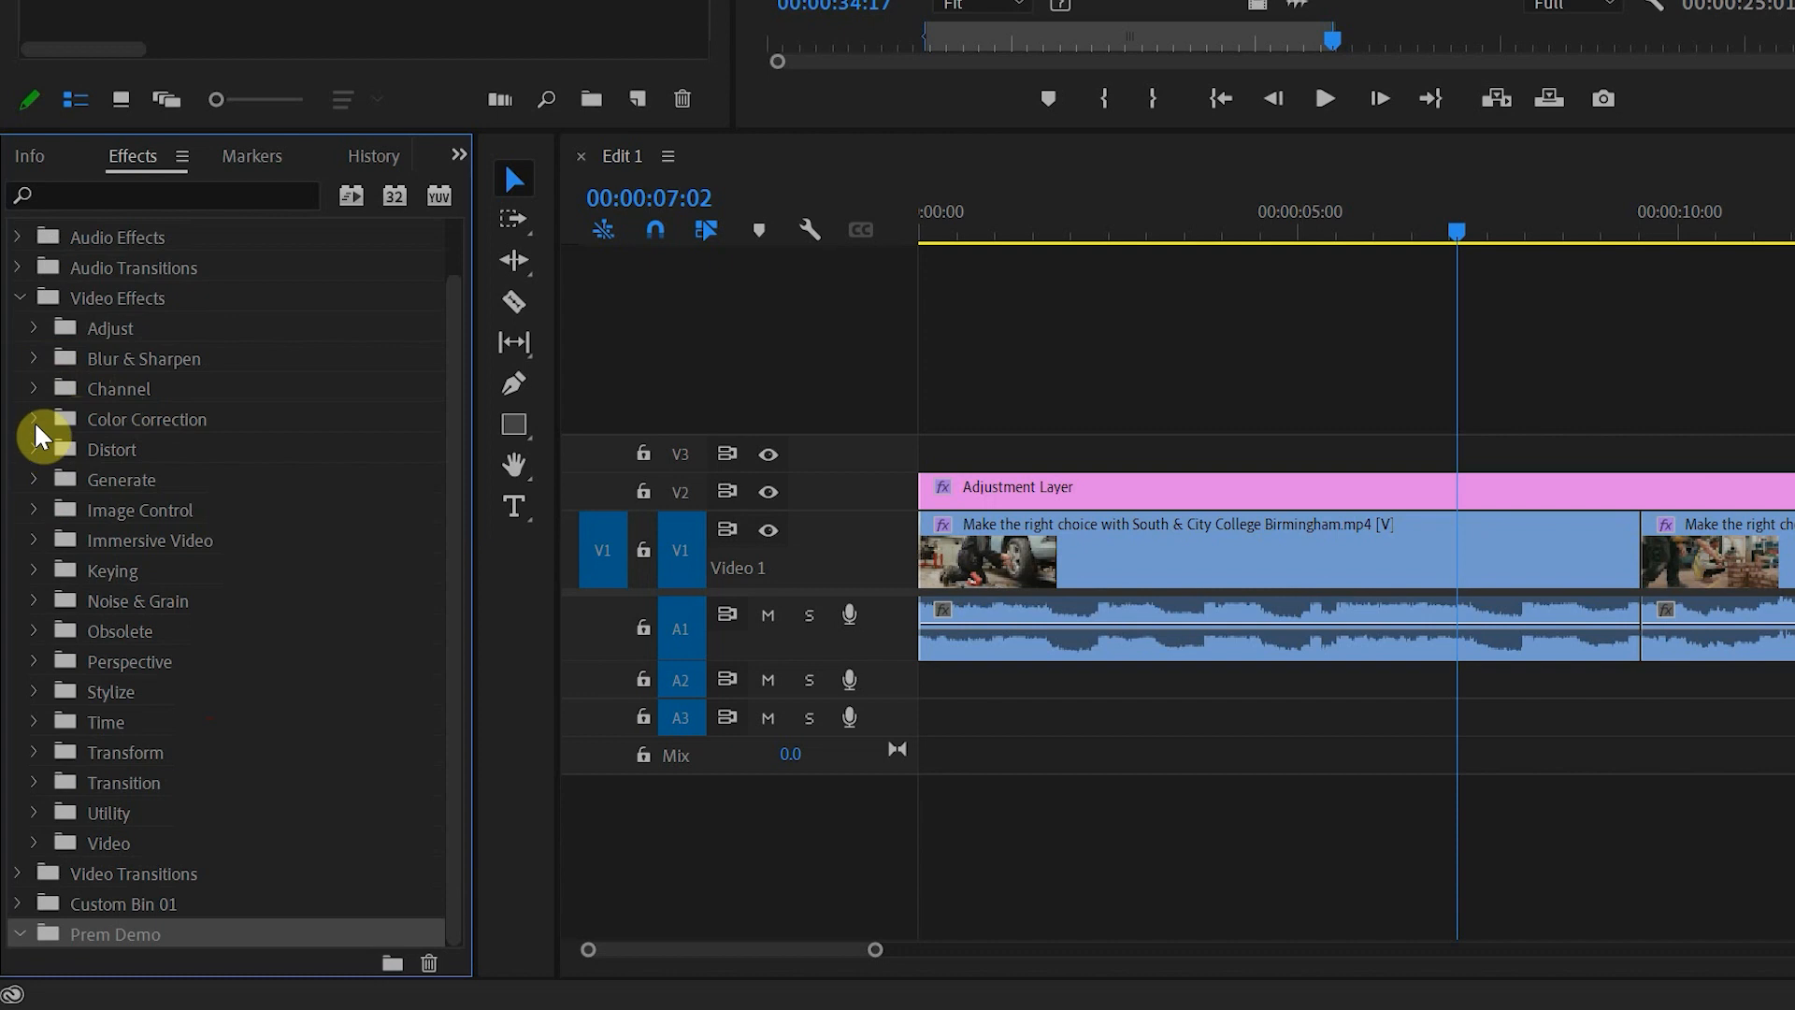
left_click(34, 419)
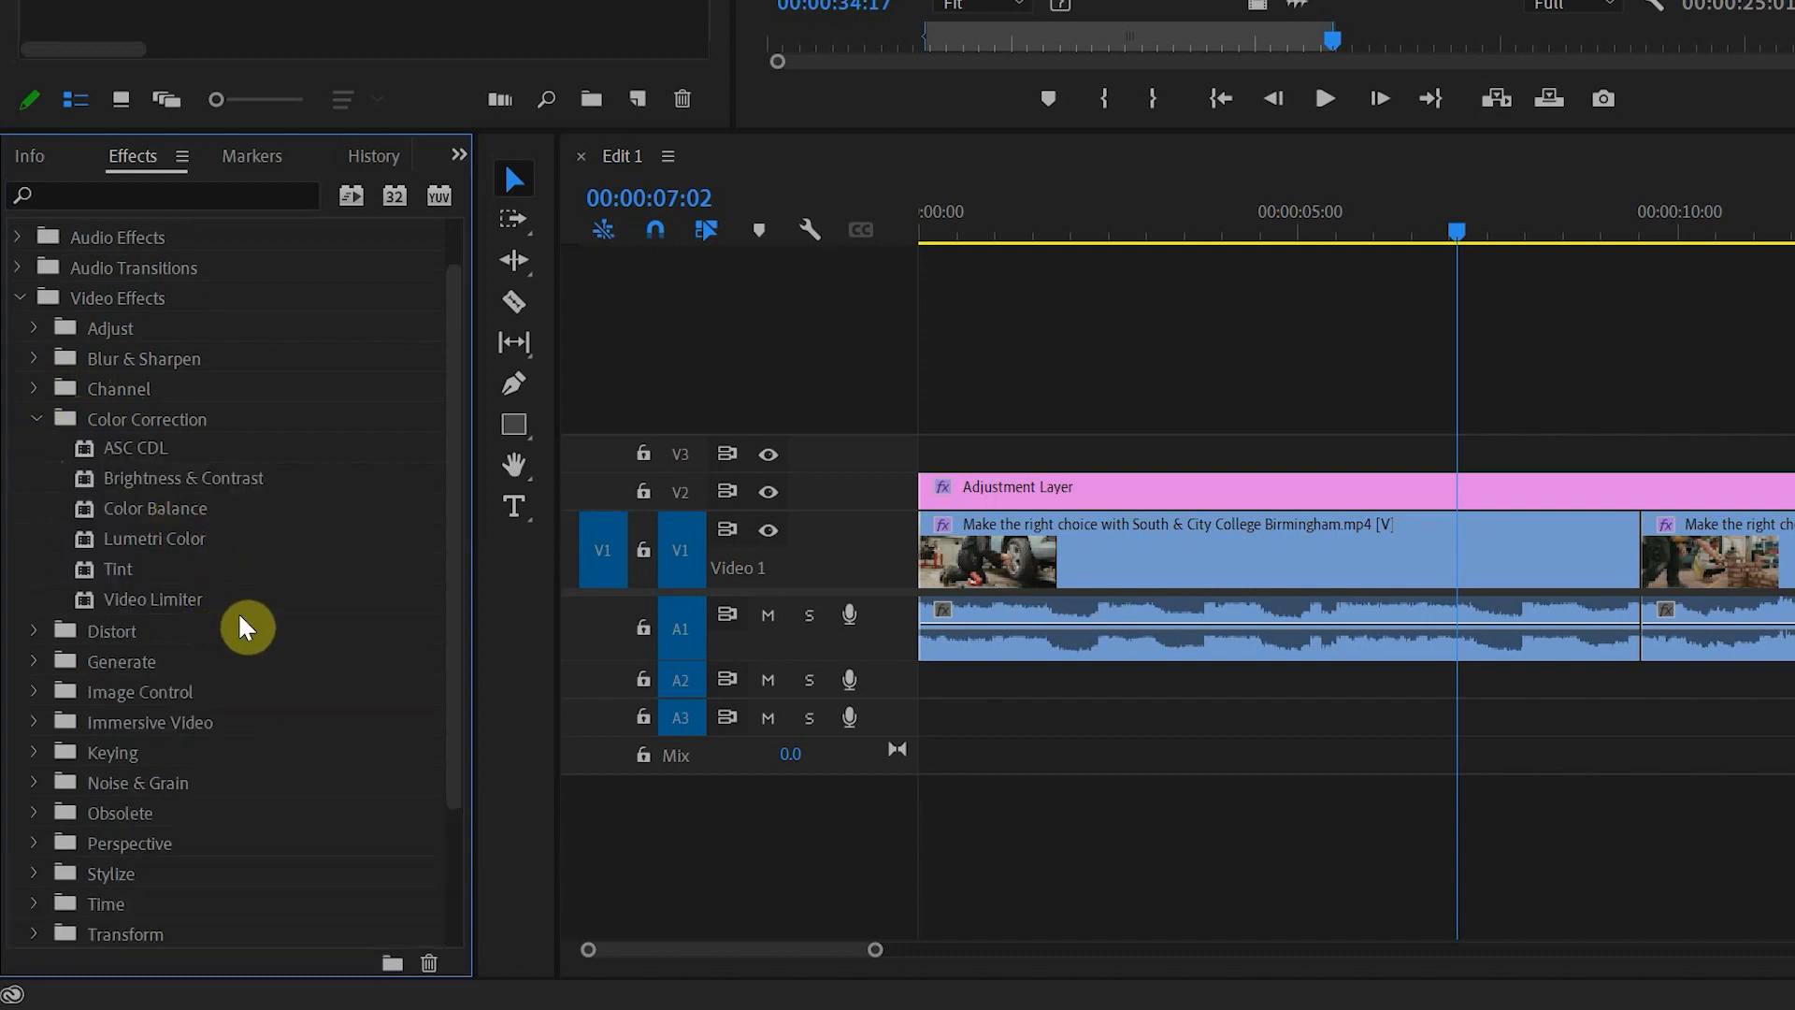
scroll(243, 607, "down", 3)
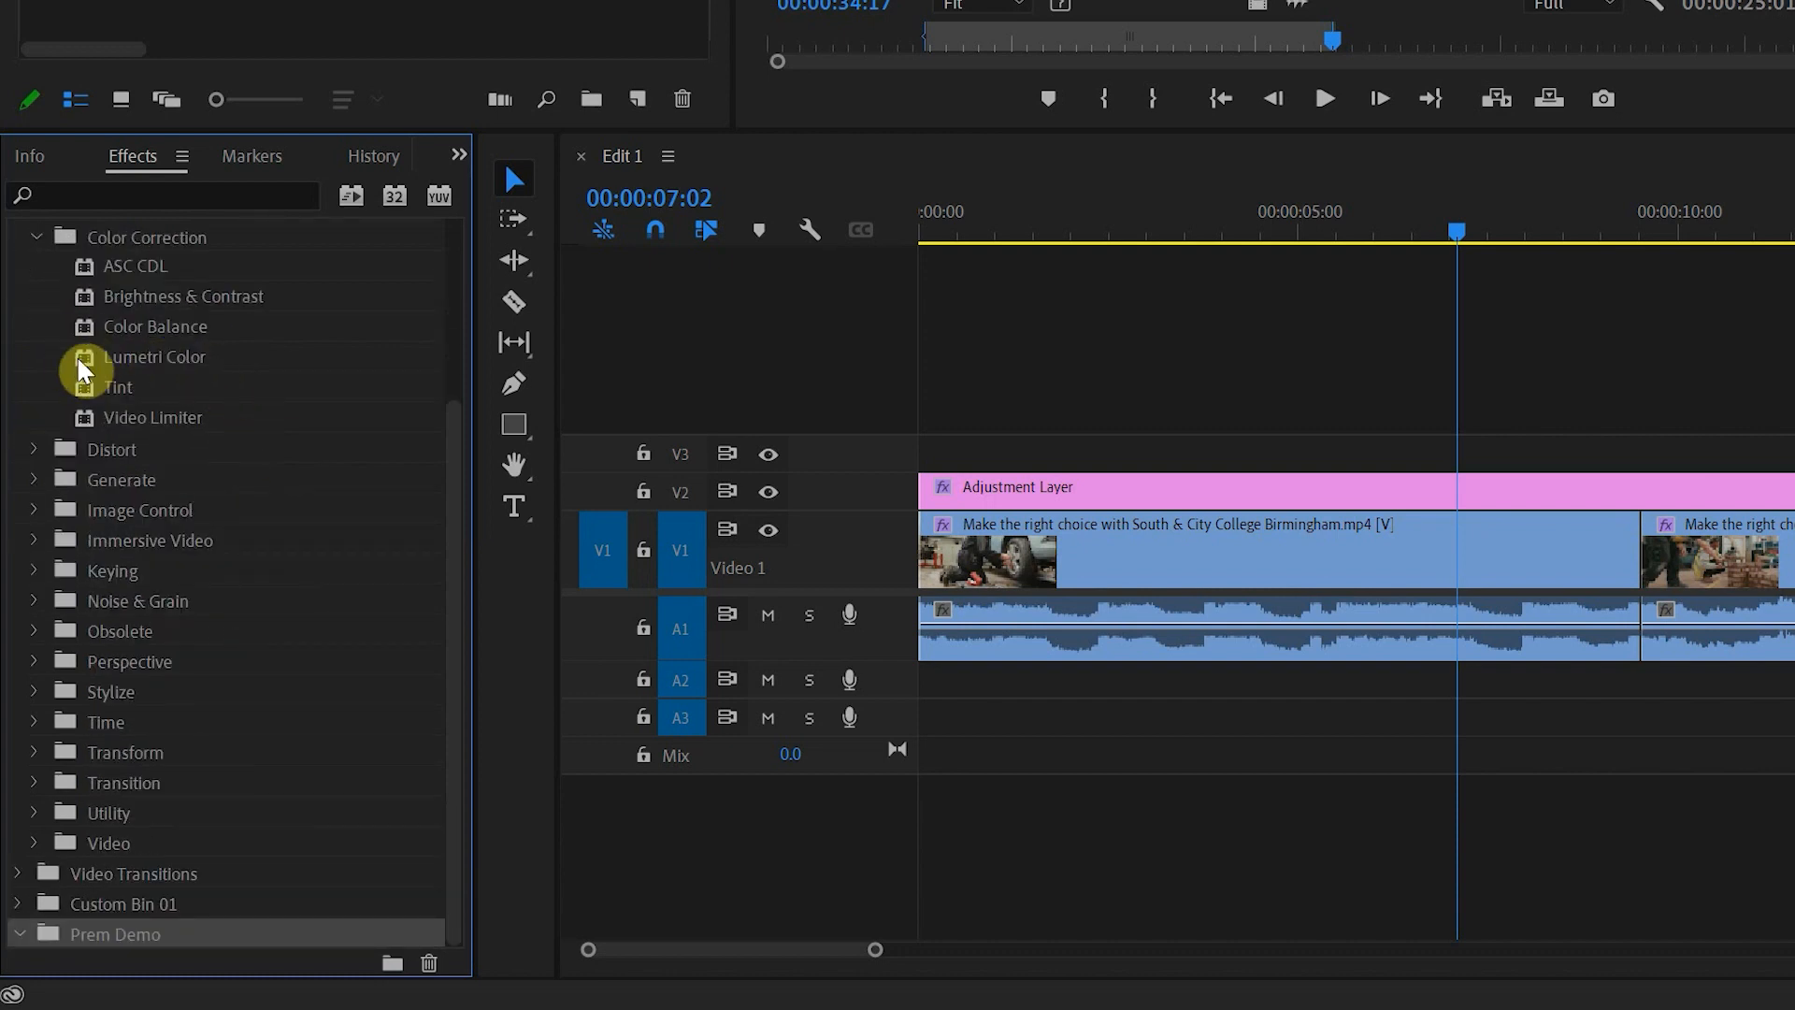
left_click_drag(86, 355, 100, 927)
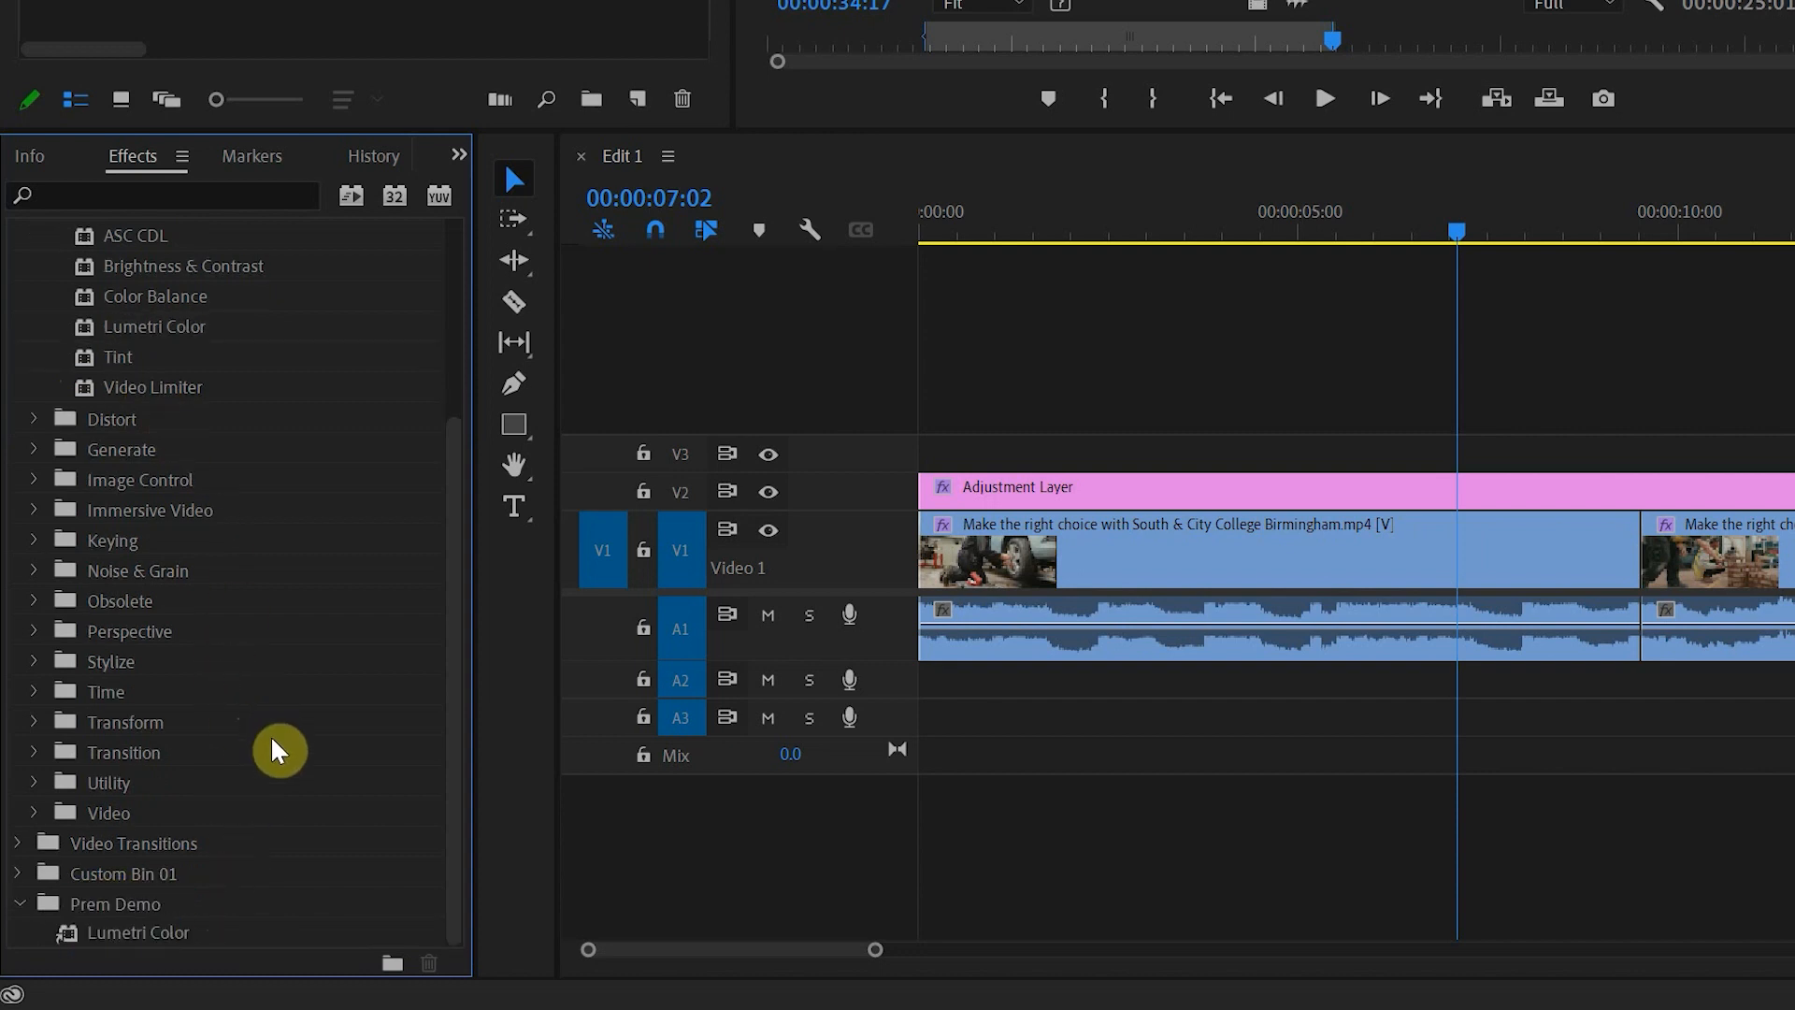
Step: Add the Volume audio effect to the Prem Demo bin
left_click(18, 298)
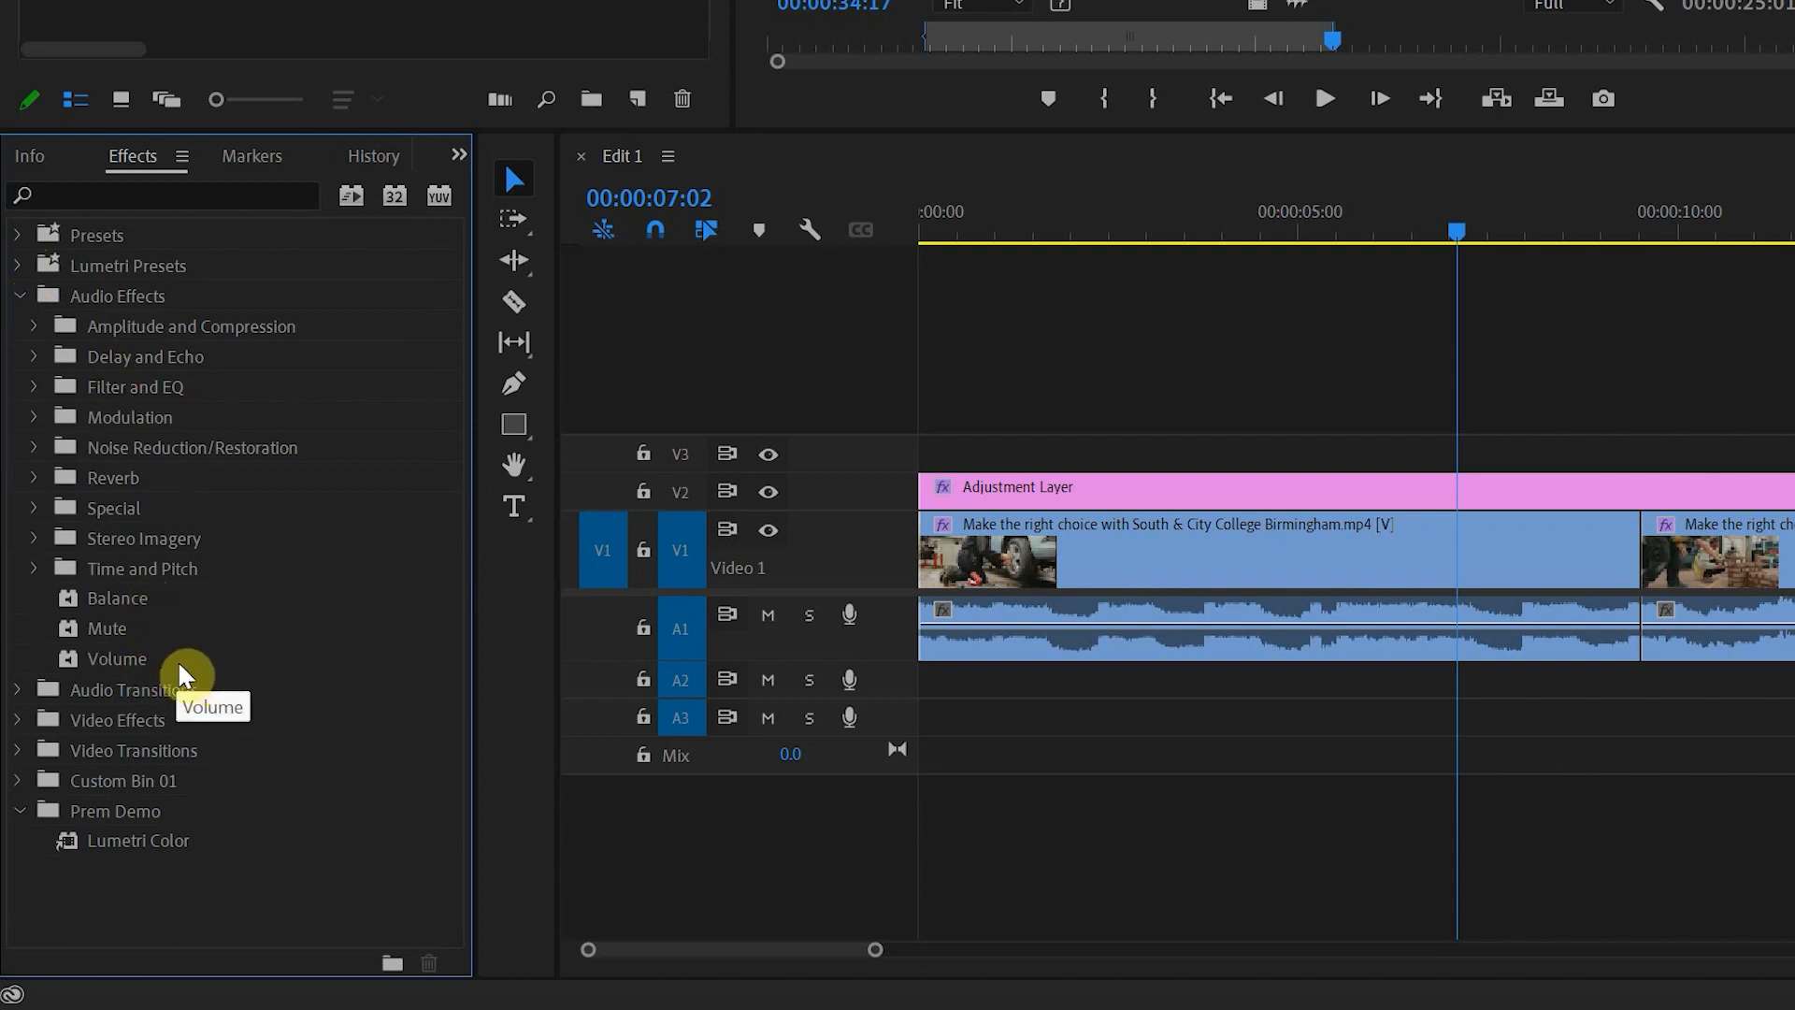
left_click_drag(75, 656, 135, 813)
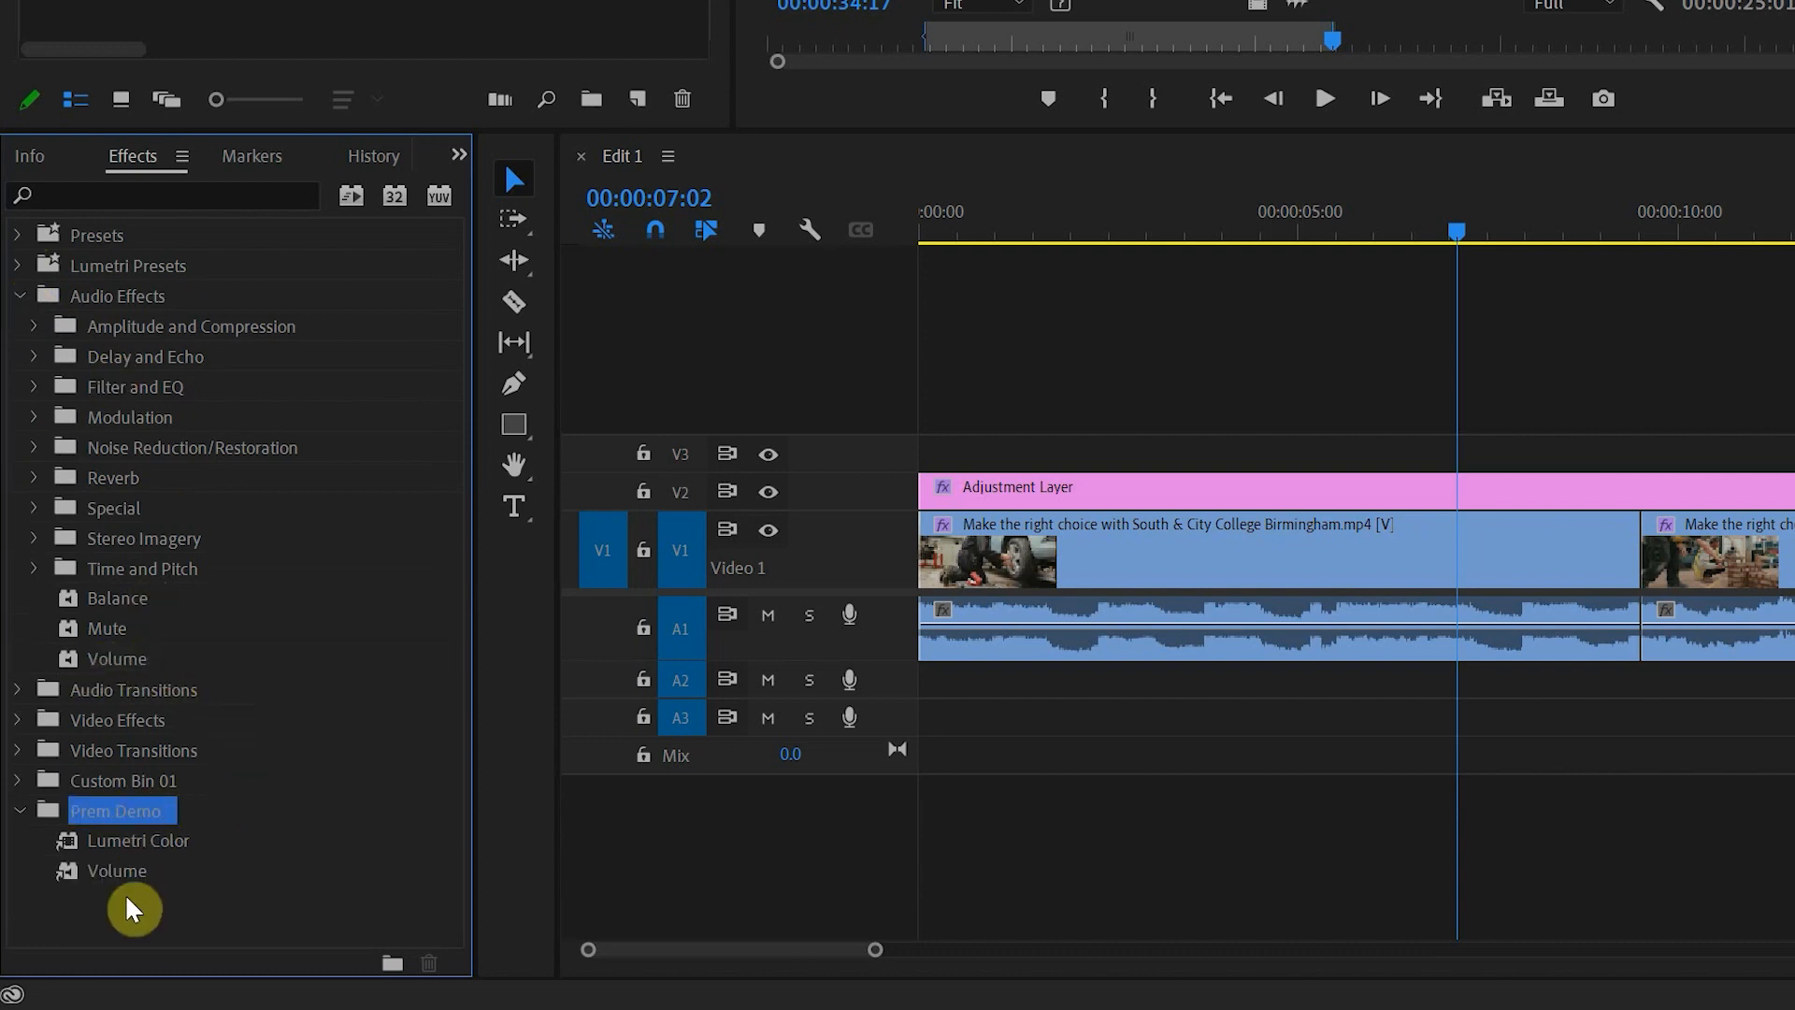
left_click(126, 905)
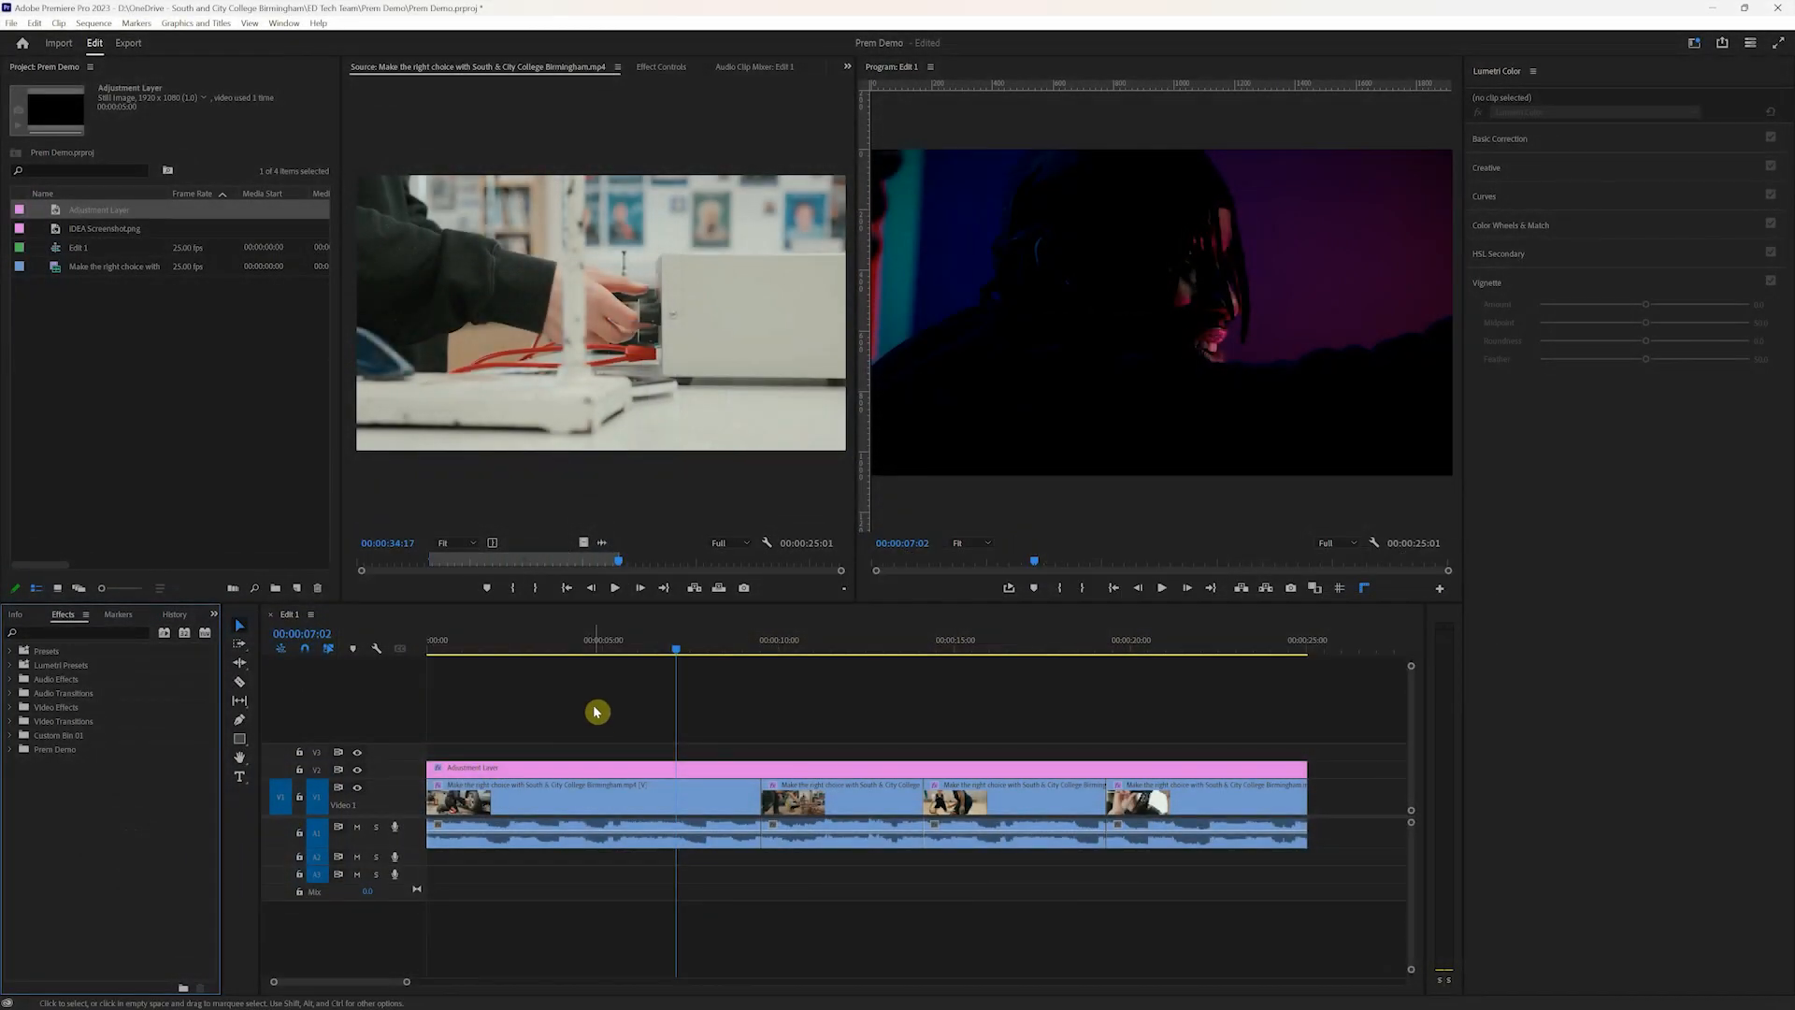
Step: Draw a text box across the lower part of the frame with the Type tool and enter SOUTH & CITY COLLEGE BIRMINGHAM
left_click(595, 709)
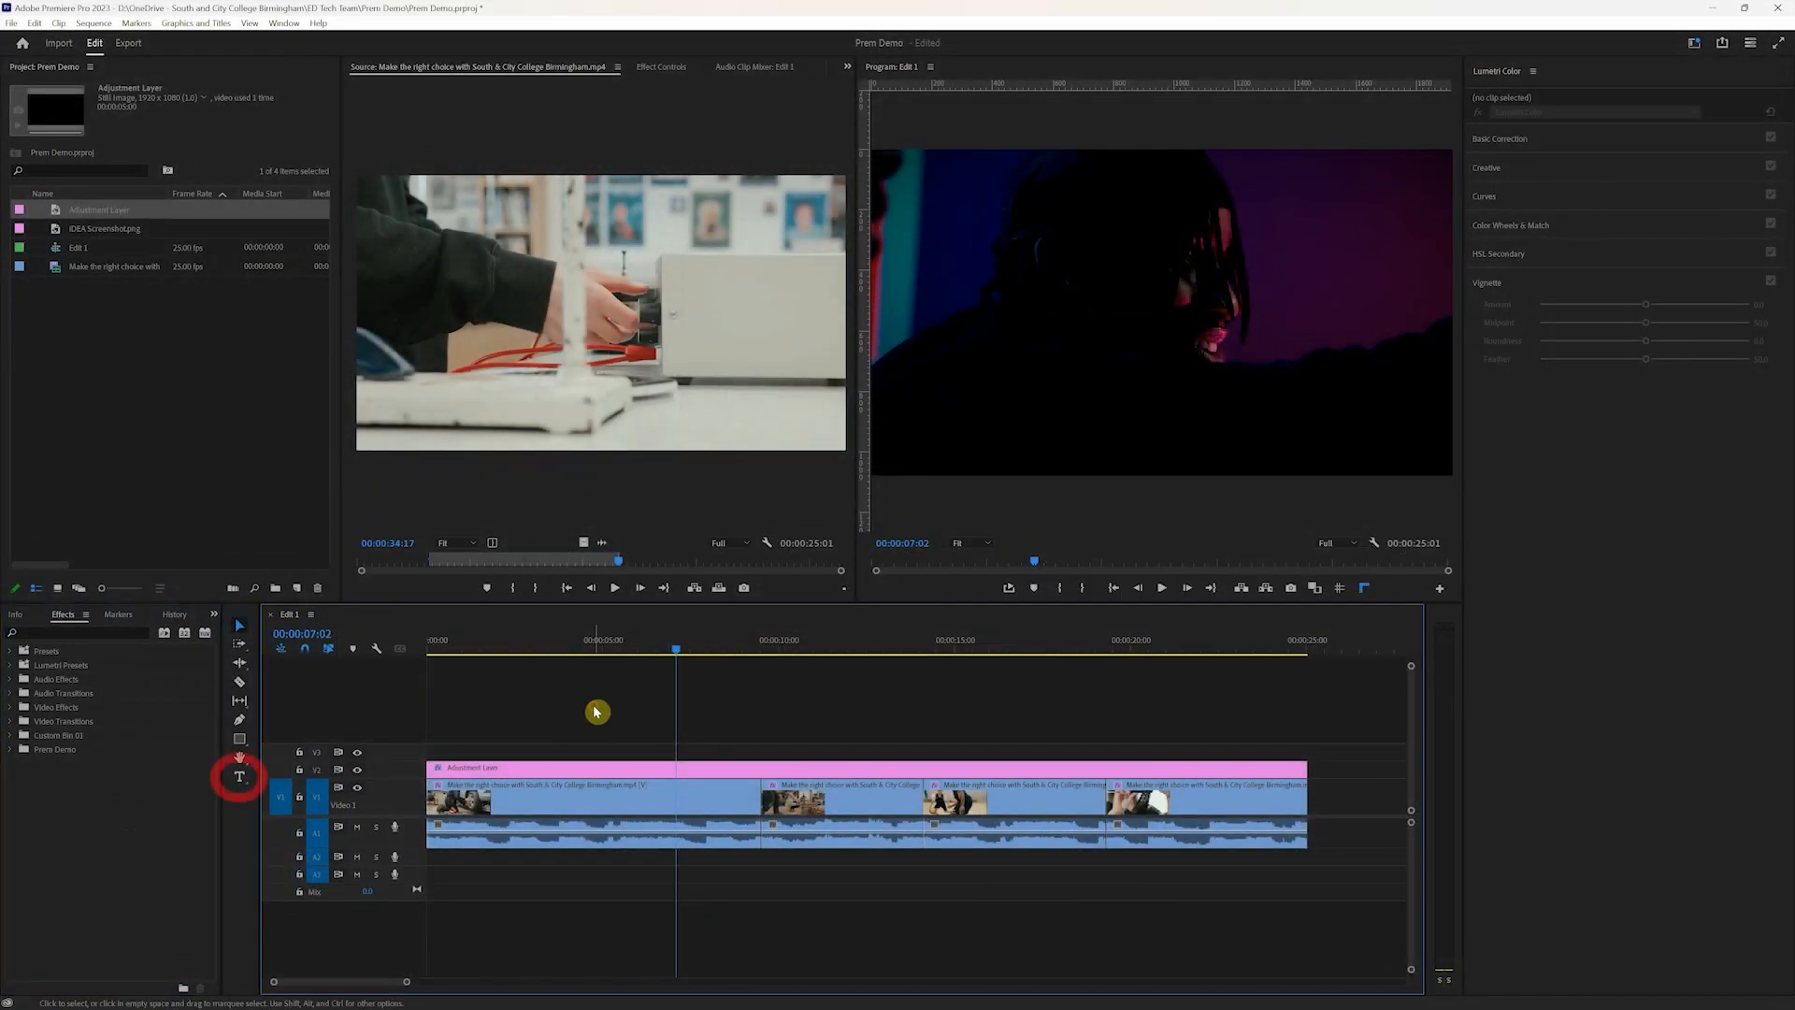
key("t")
left_click(239, 778)
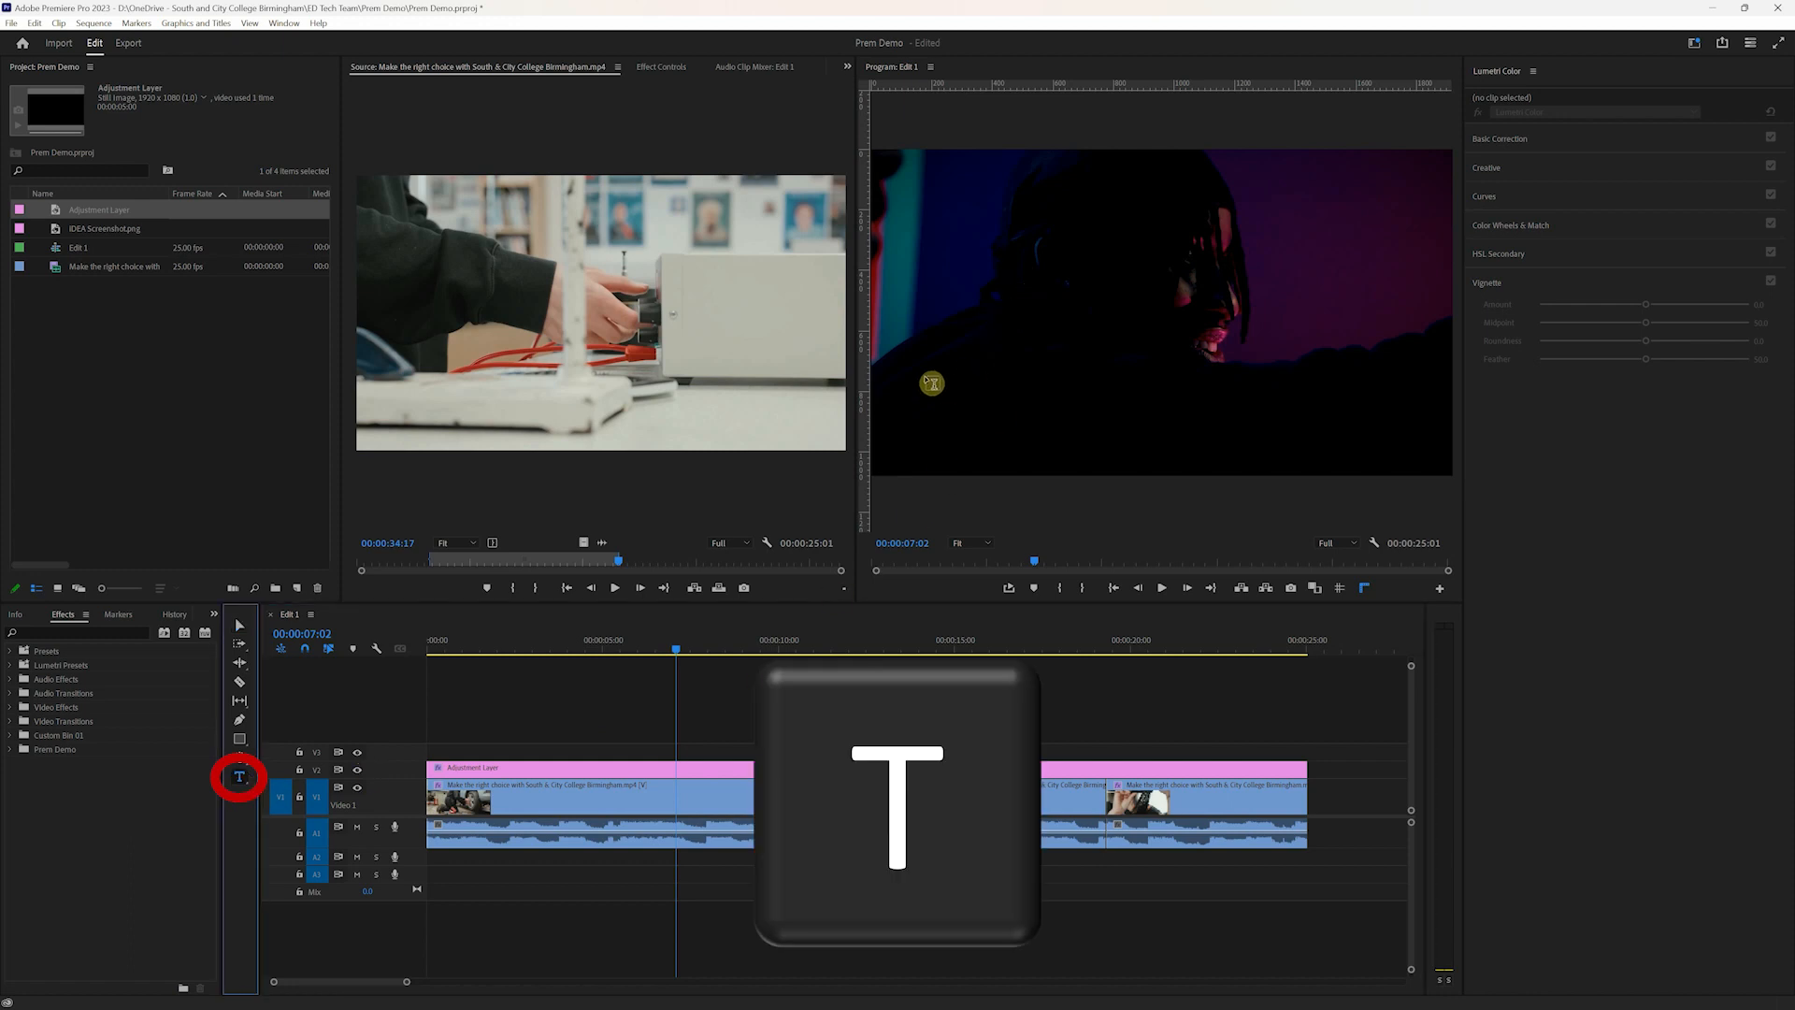
left_click_drag(907, 361, 1410, 453)
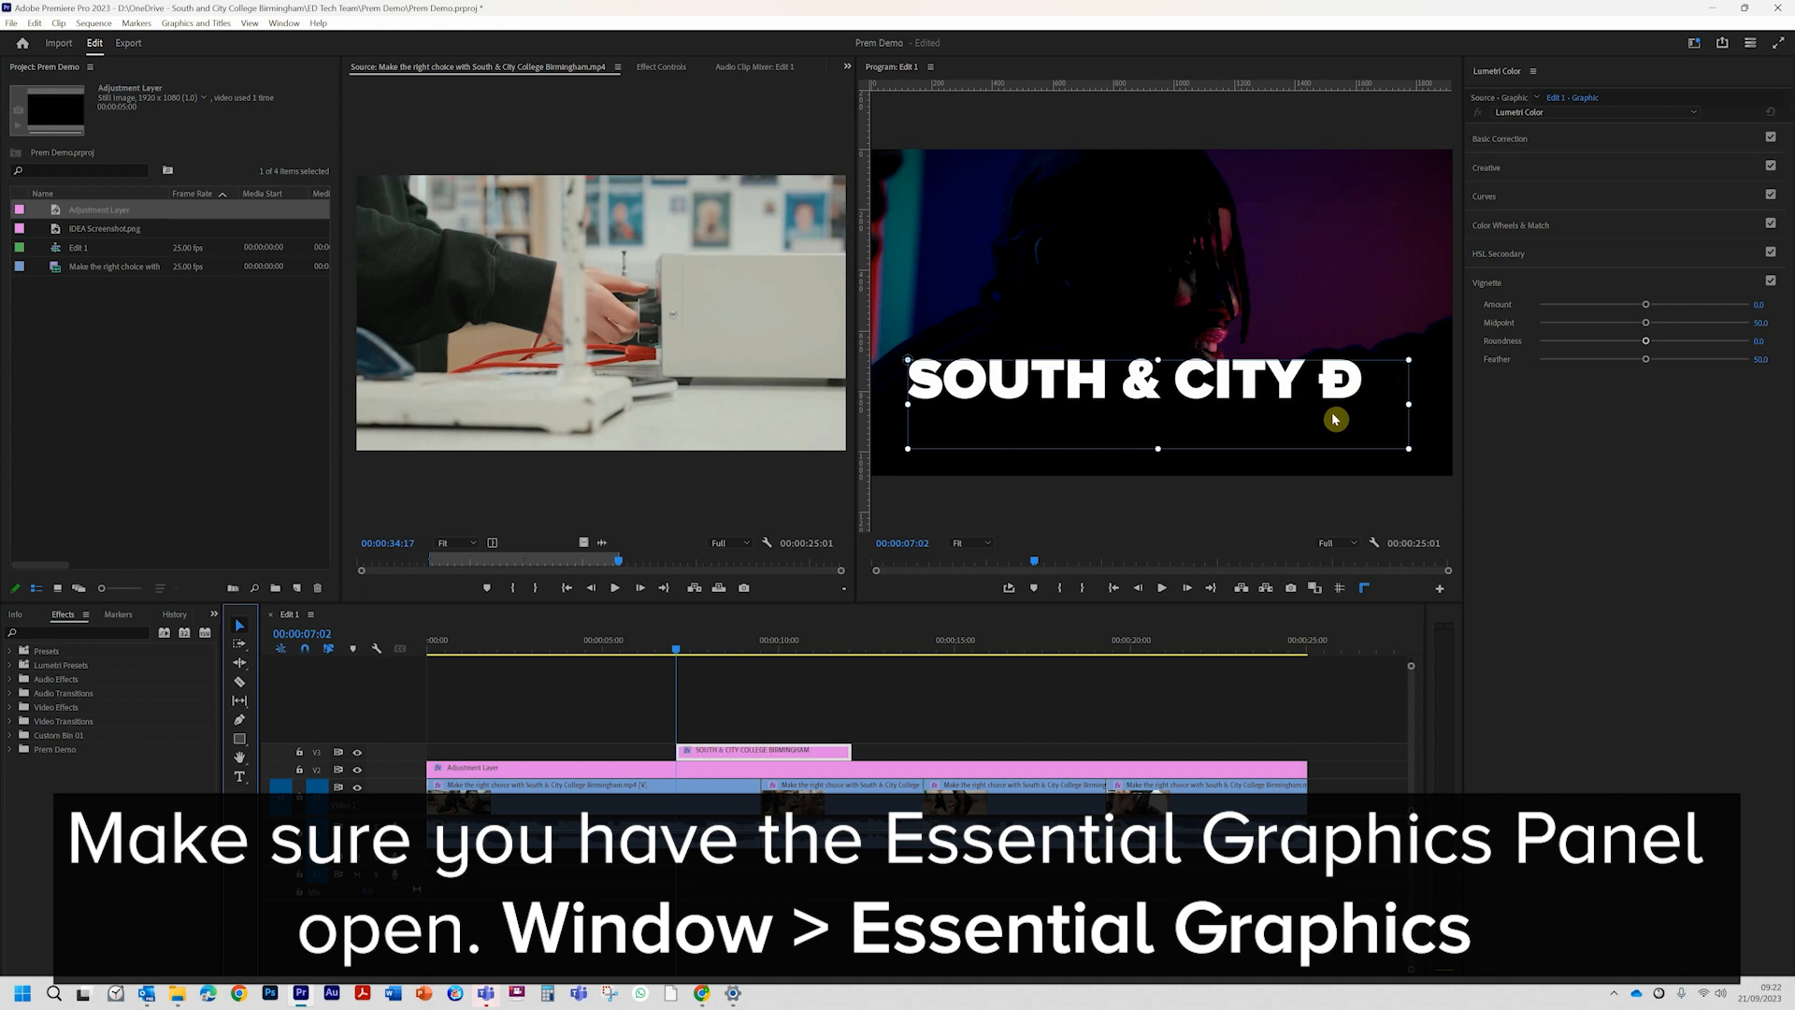
Step: Display the Essential Graphics settings and set the title's font to Roboto in the Black style
left_click(279, 25)
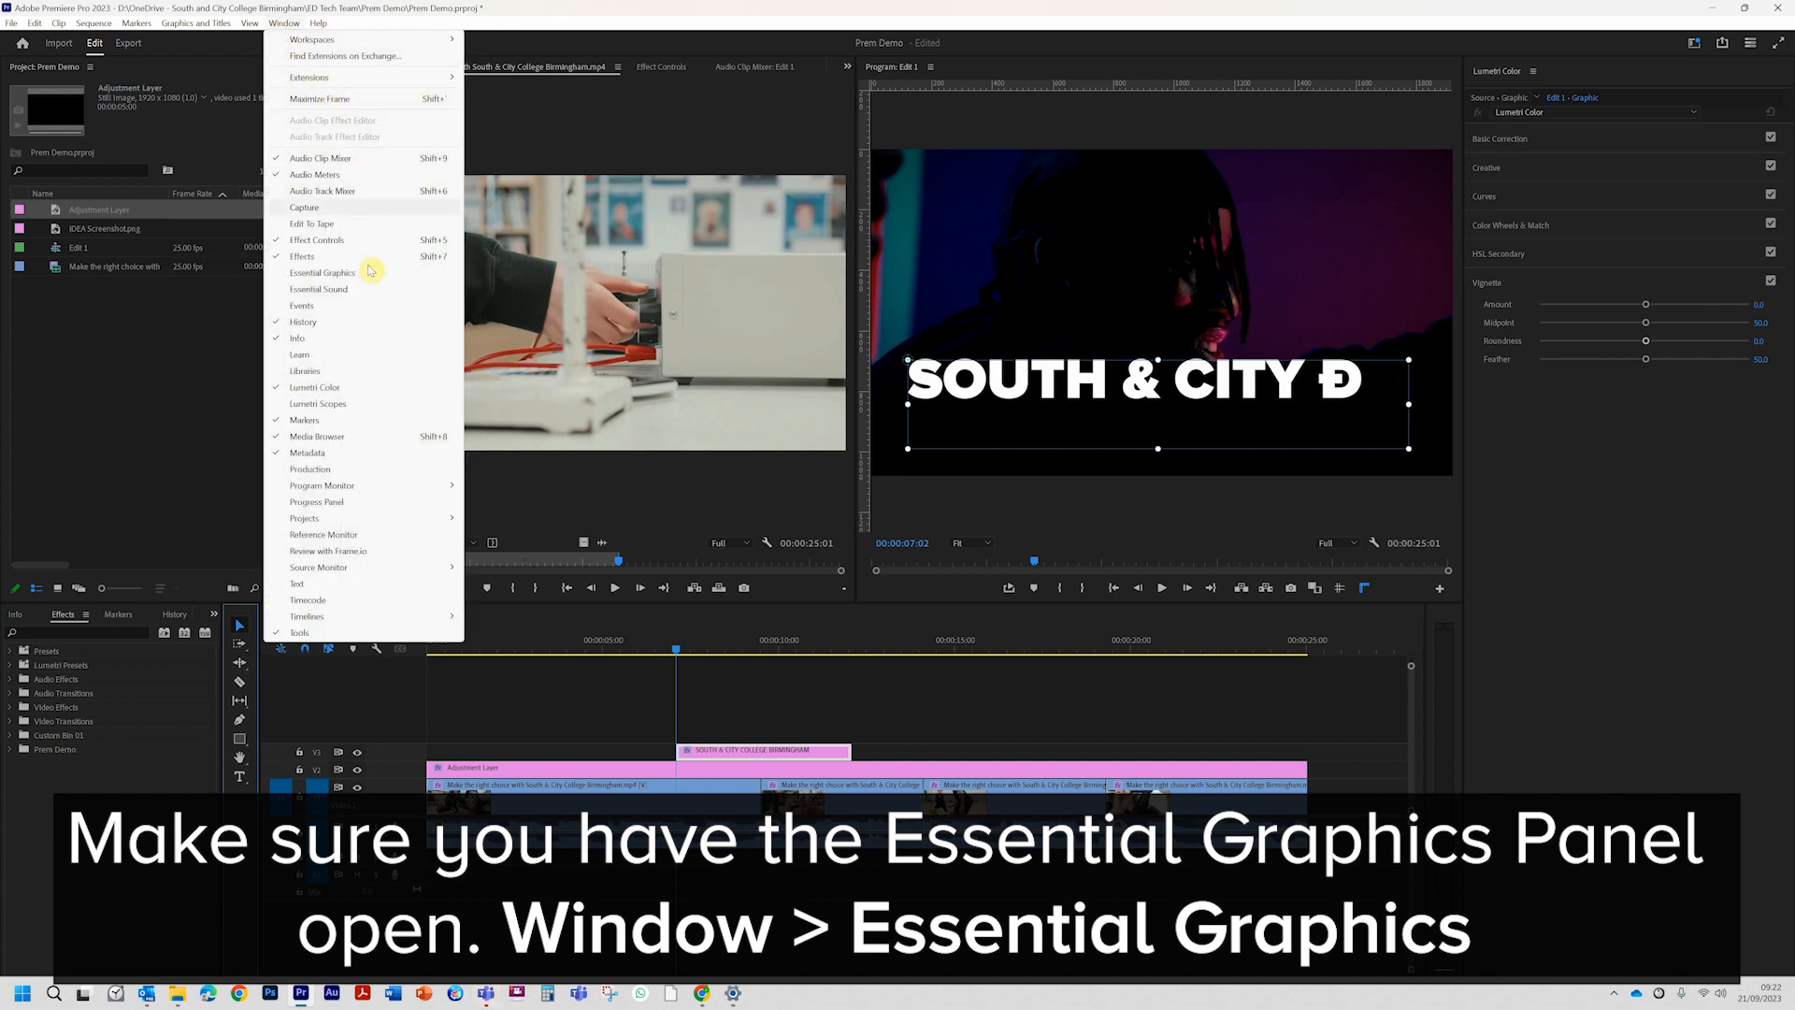
left_click(330, 274)
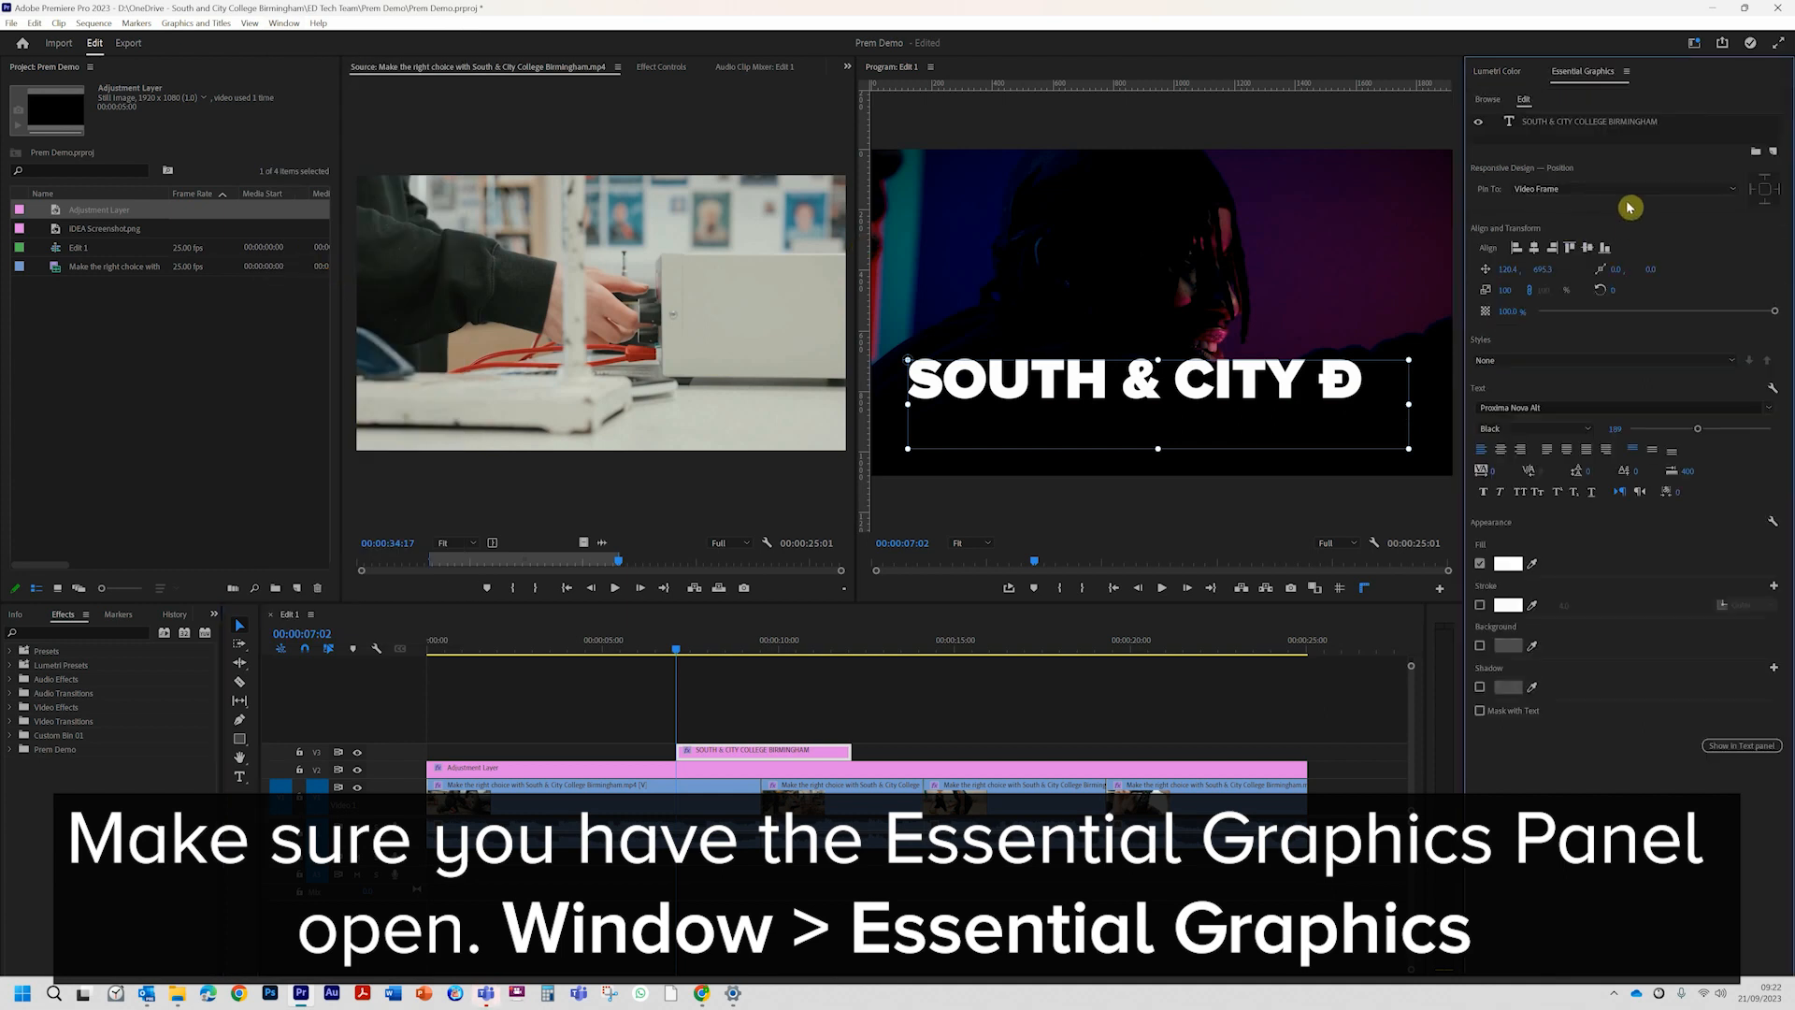
left_click(1569, 122)
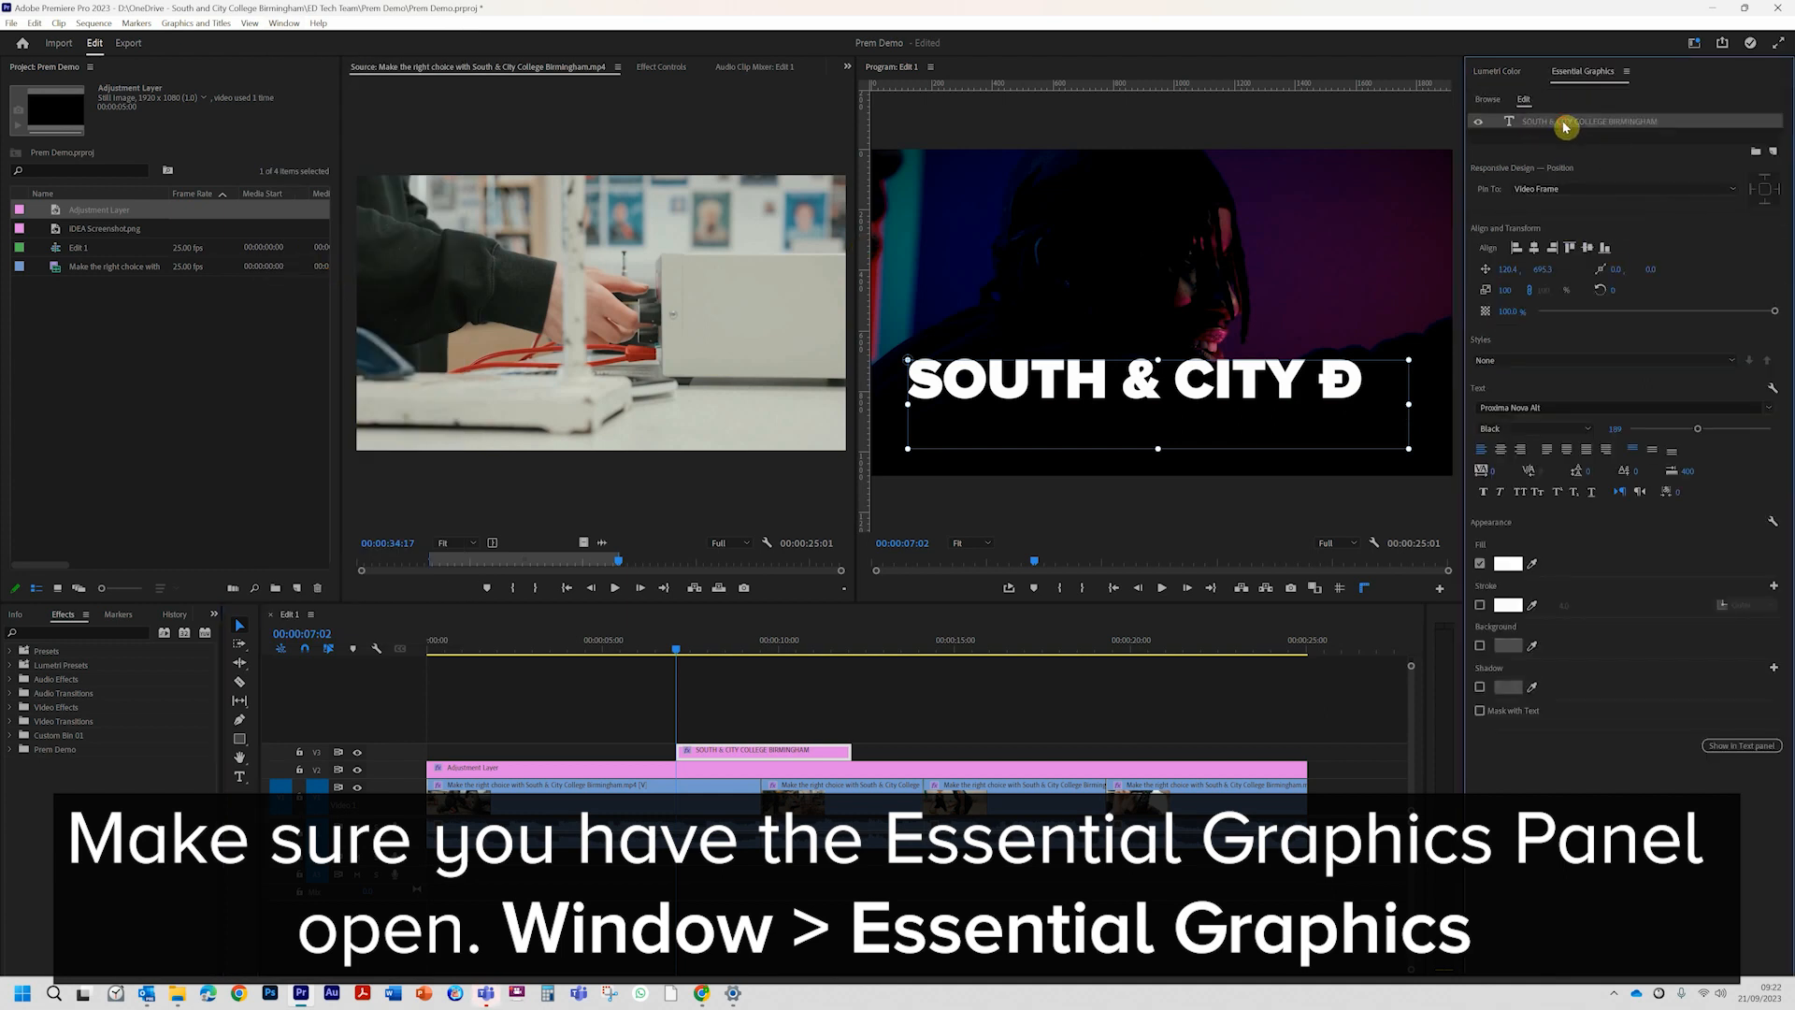
left_click(1766, 407)
scroll(1589, 561, "down", 5)
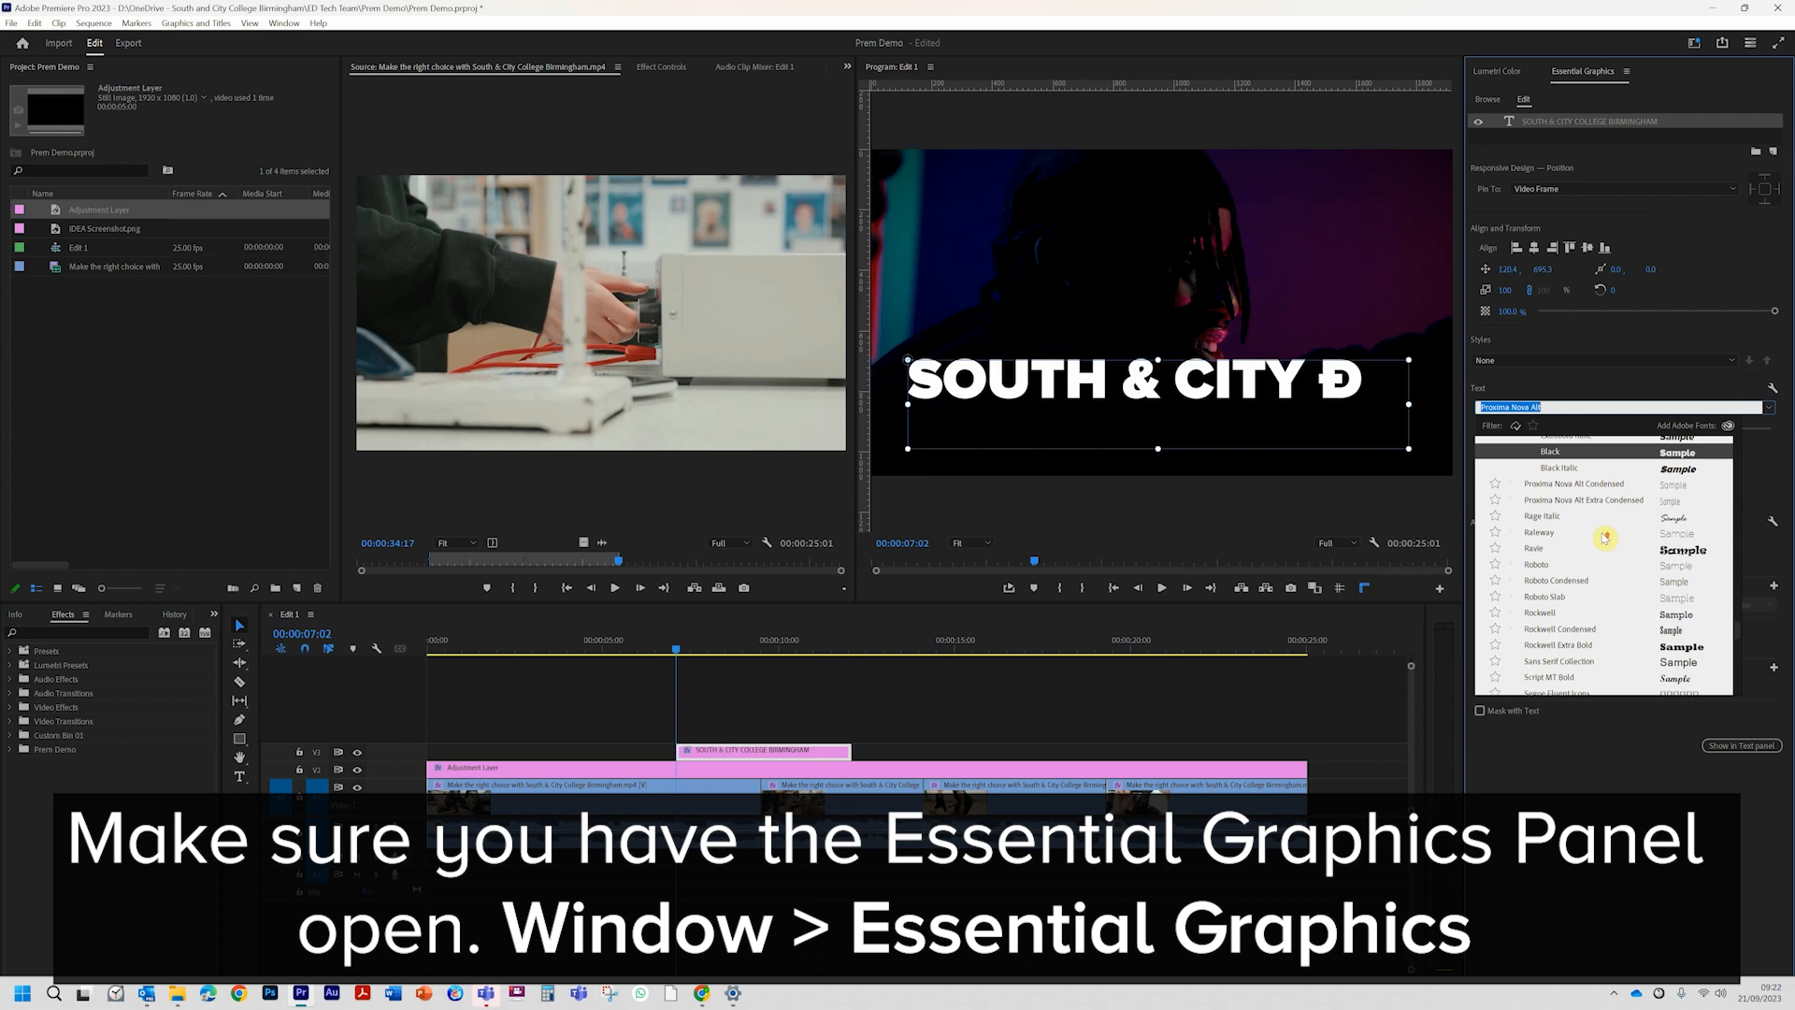
left_click(1536, 537)
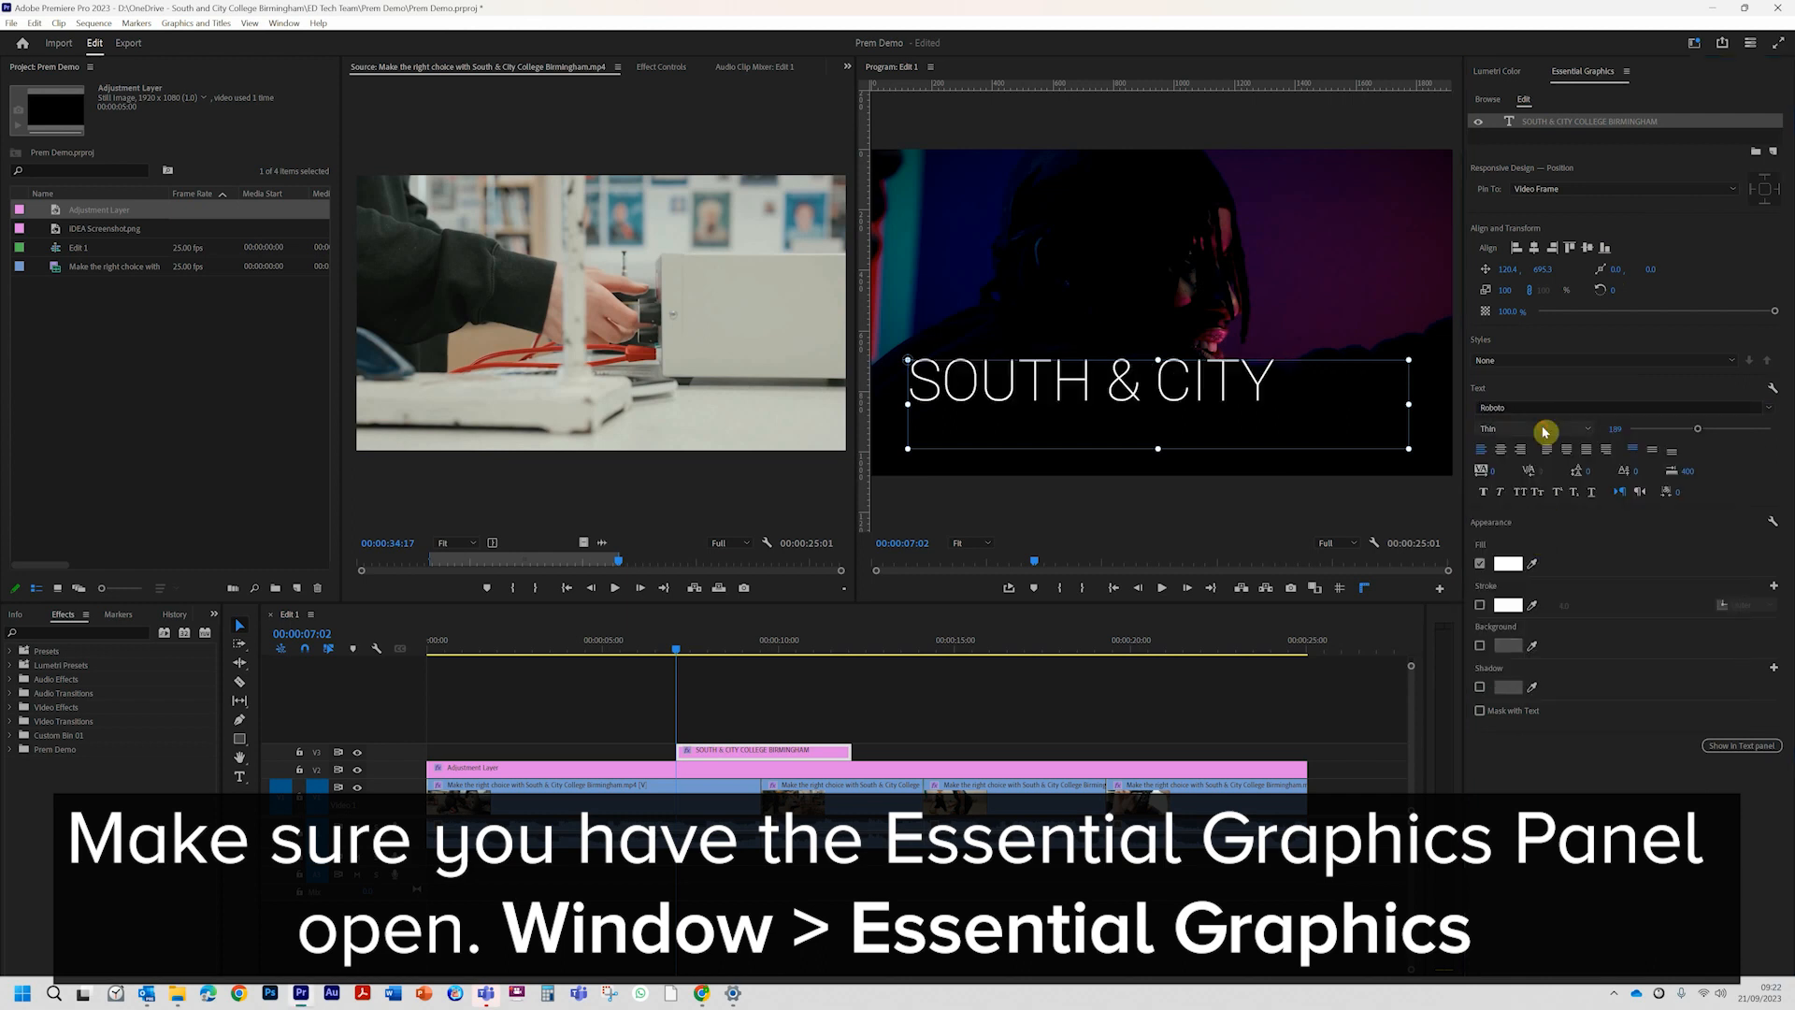
left_click(1547, 430)
left_click(1502, 603)
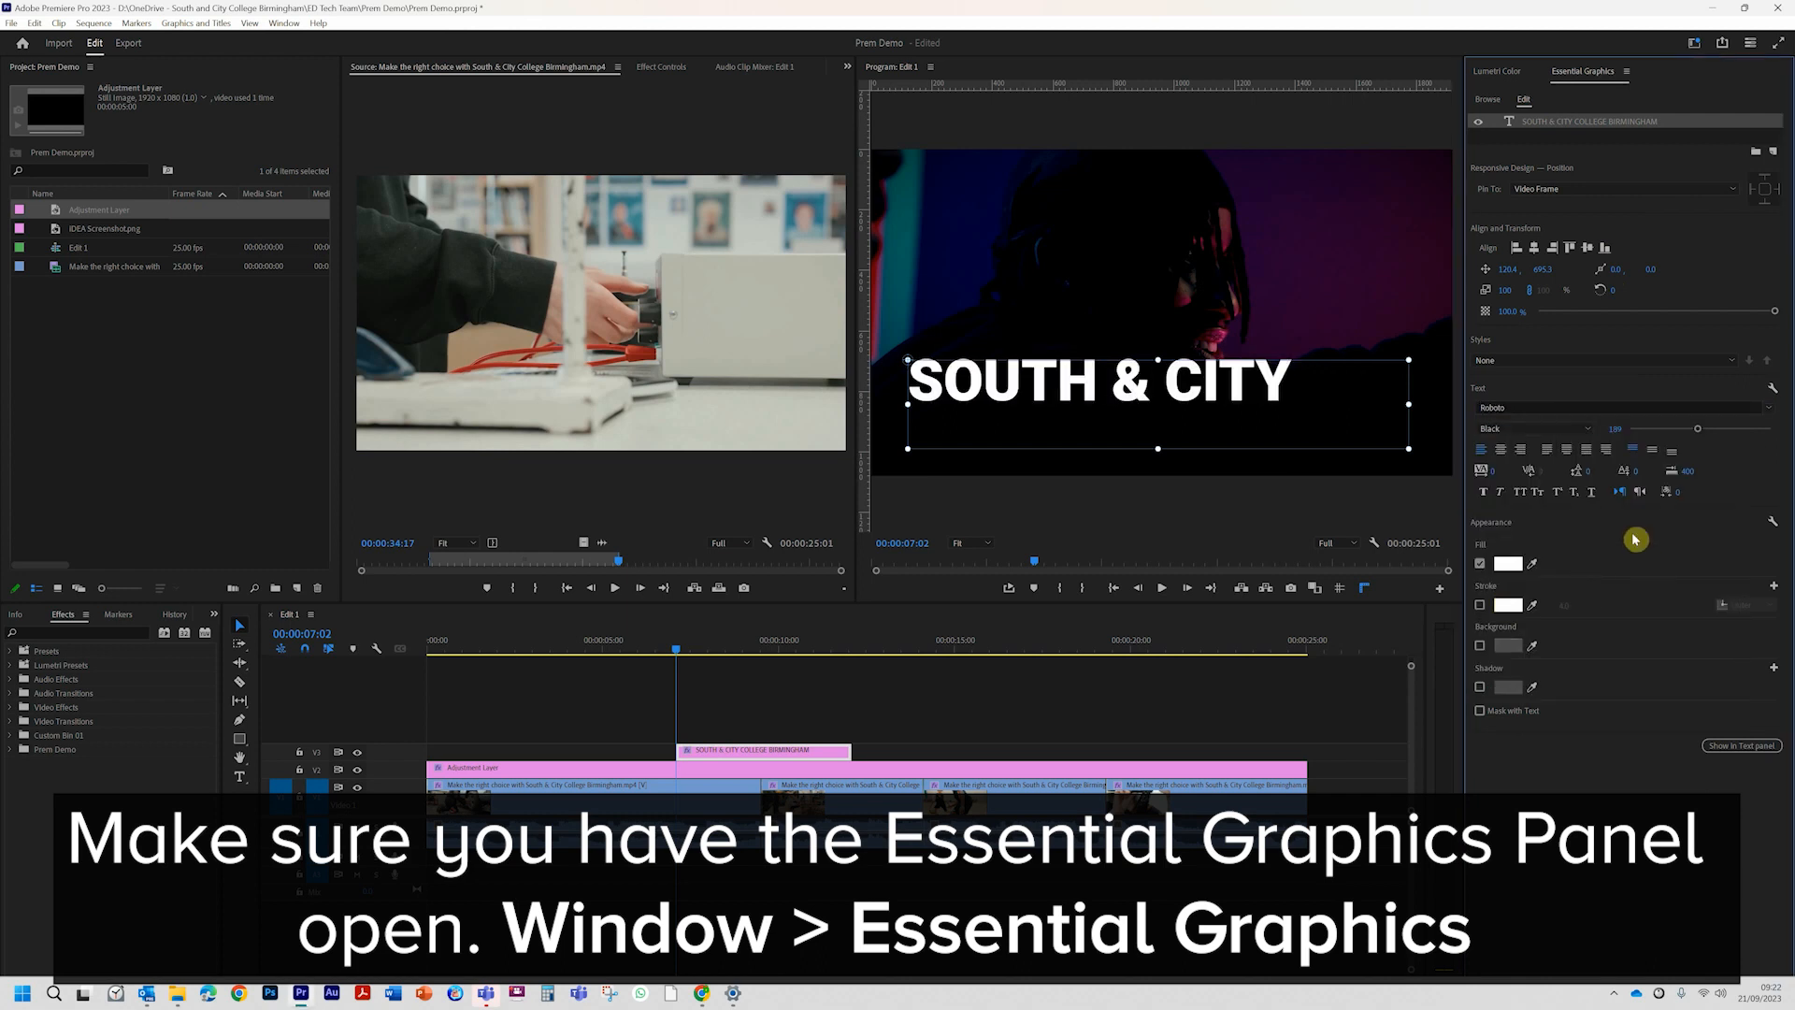
Step: Reduce the title's font size to 100 and move the text box into the lower-left corner of the video frame
left_click_drag(1697, 429, 1665, 434)
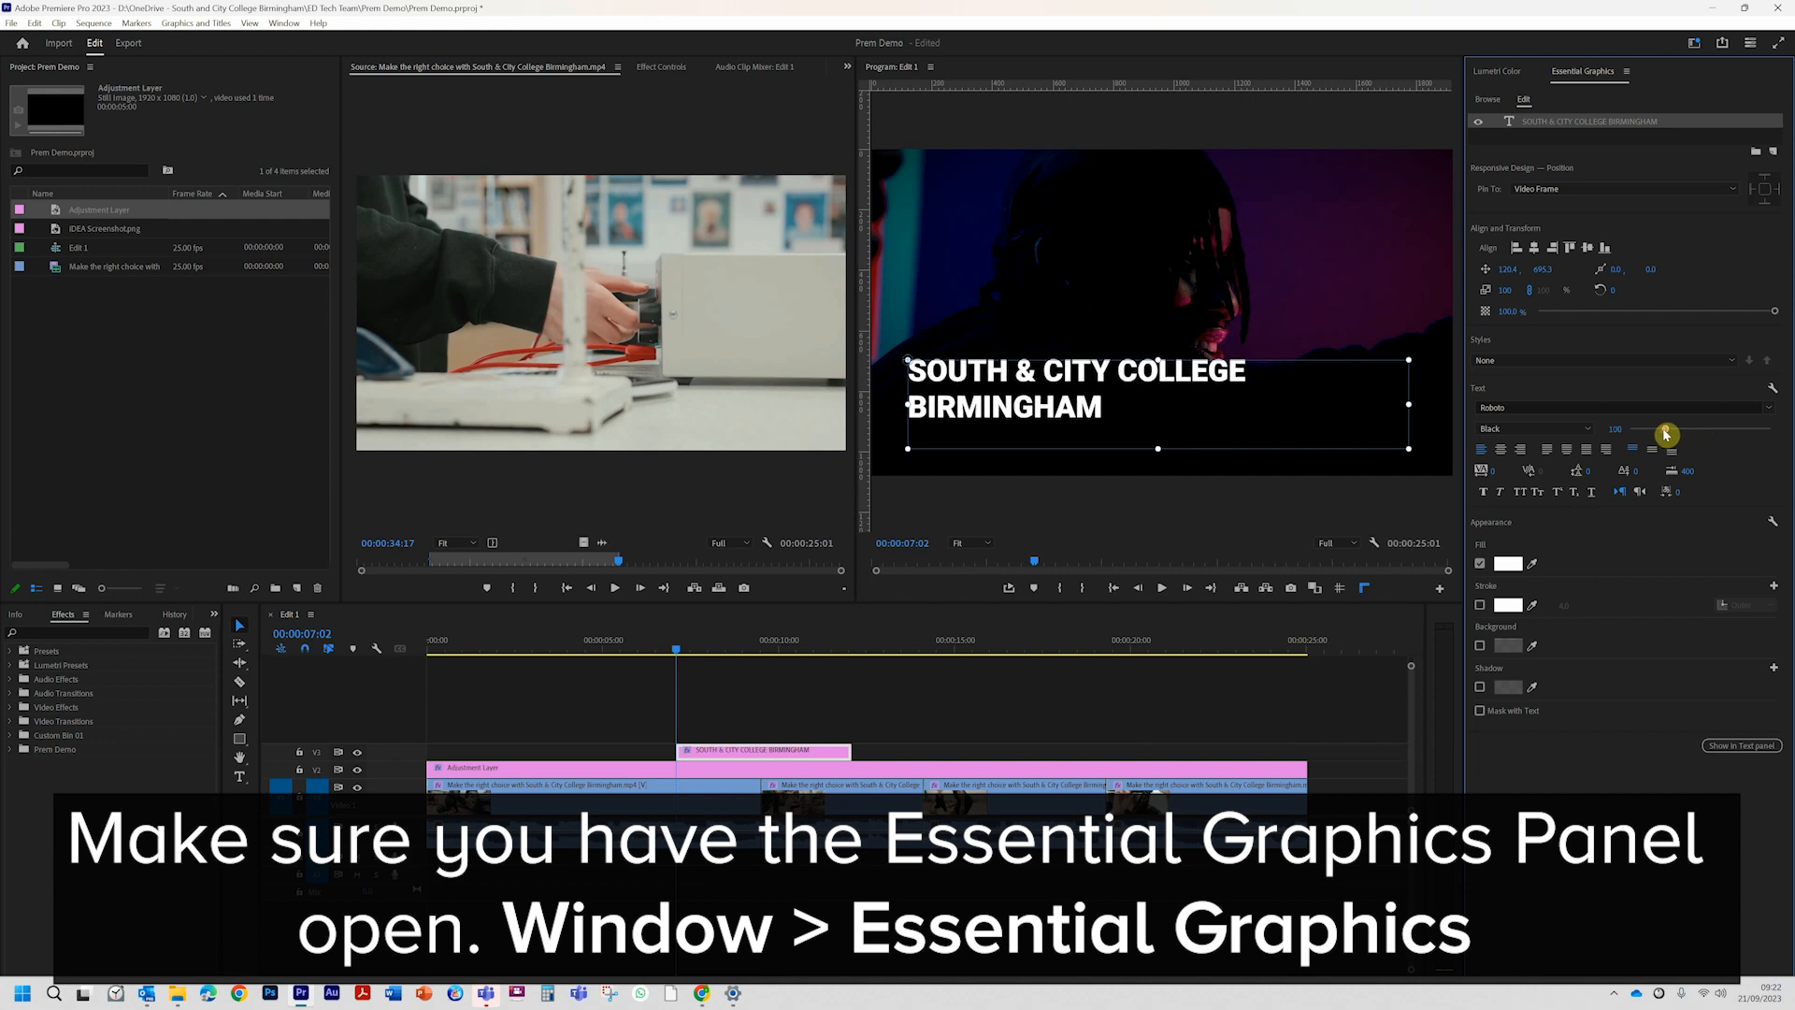
left_click_drag(1252, 384, 1237, 417)
left_click(1208, 709)
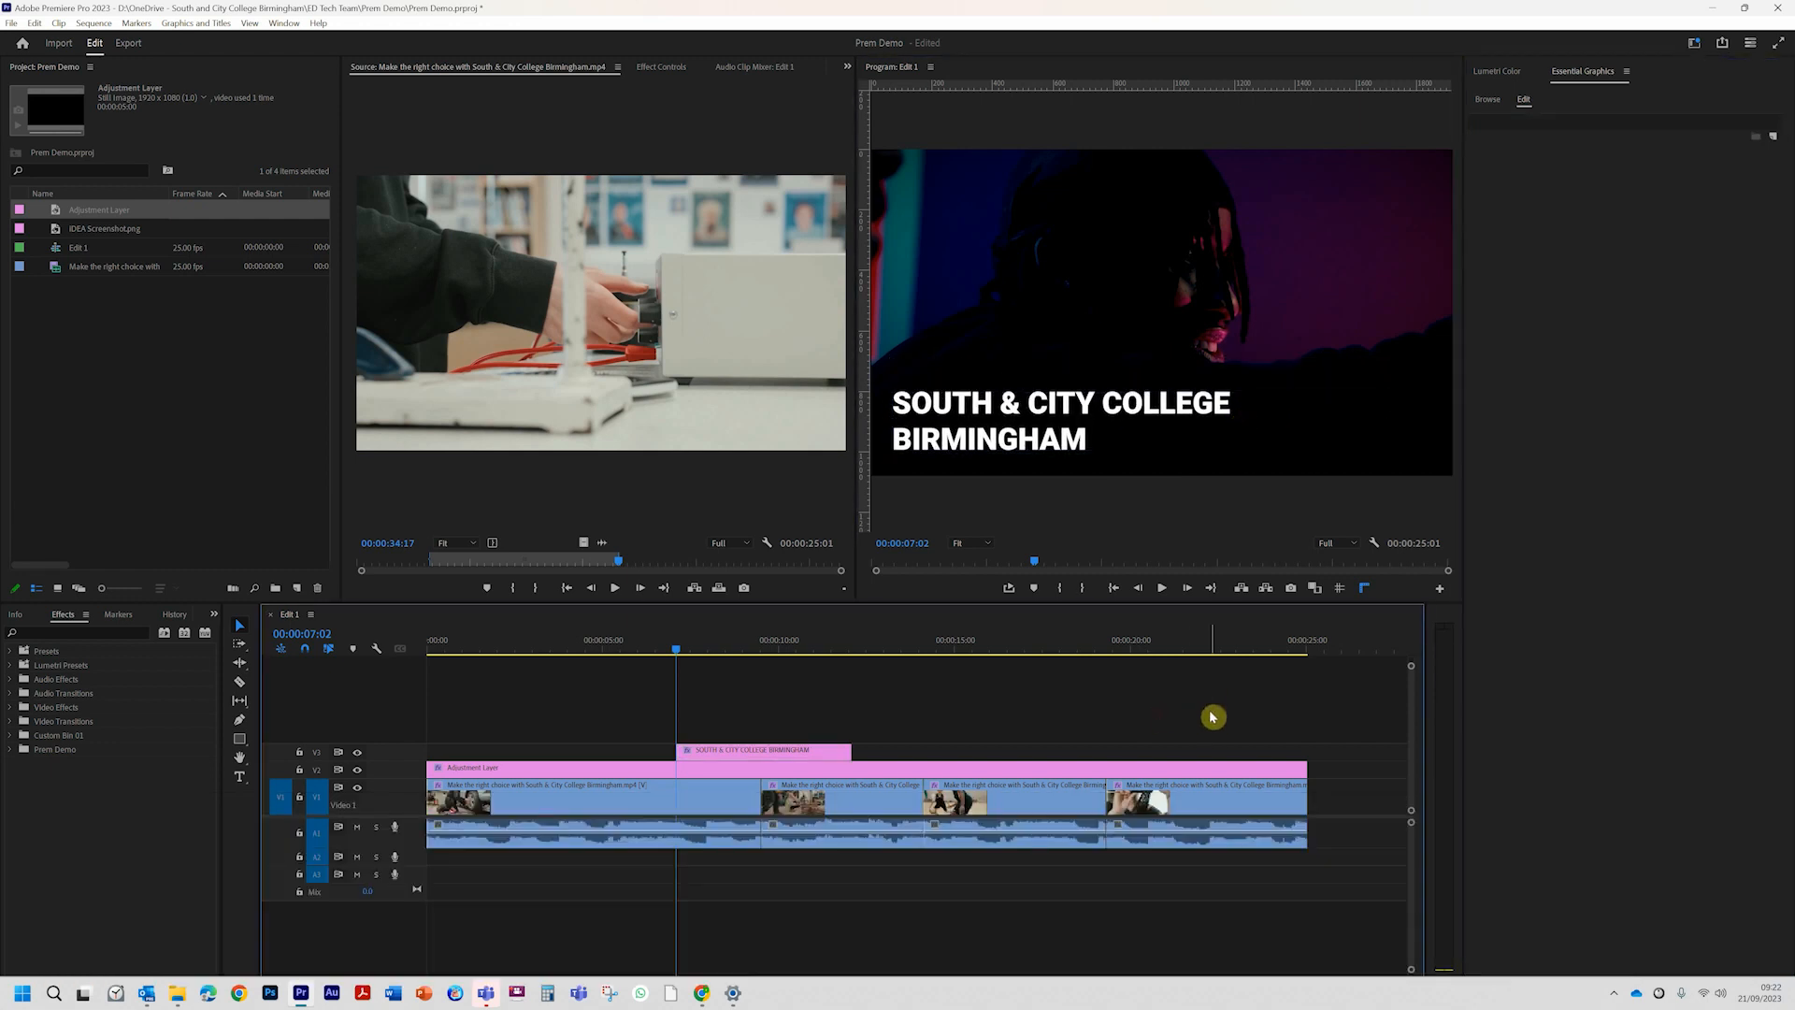
Step: Save the SOUTH & CITY COLLEGE BIRMINGHAM title's text formatting as a new text style named Prem Demo
left_click(739, 647)
mouse_move(742, 649)
left_mouse_down()
mouse_move(726, 649)
mouse_move(793, 649)
mouse_move(657, 653)
mouse_move(727, 653)
left_mouse_up()
left_click(795, 753)
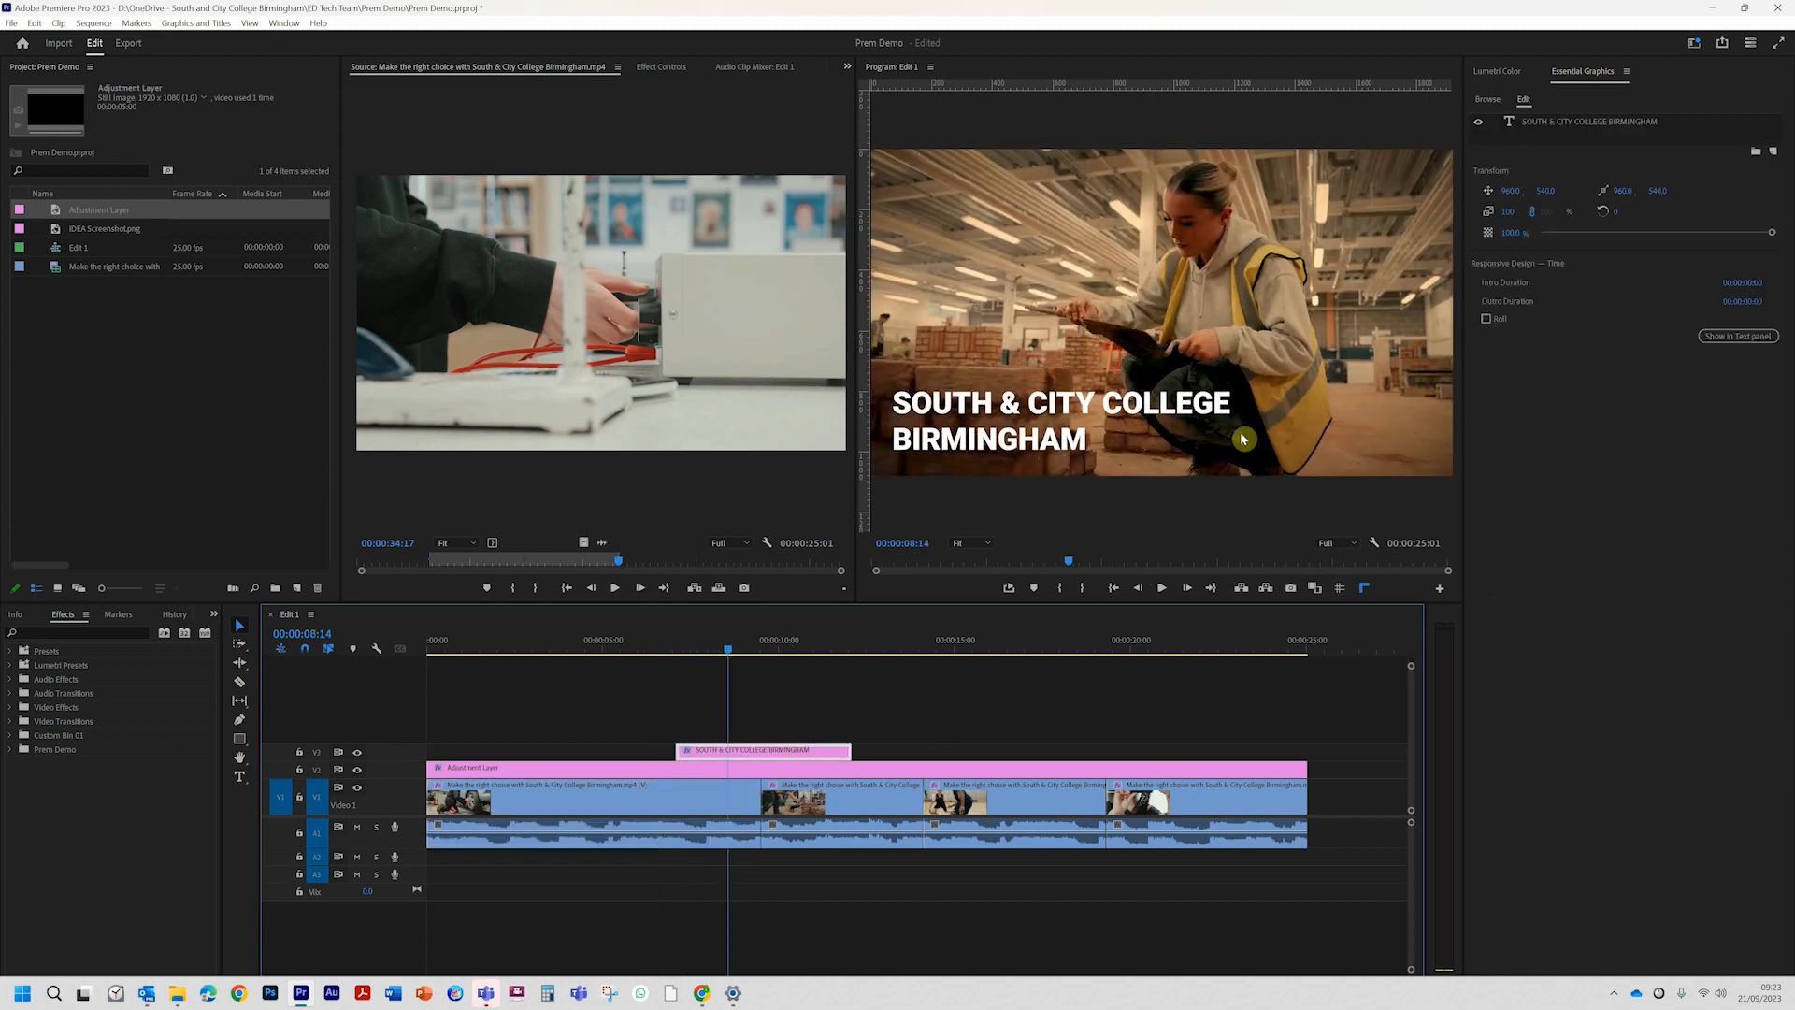
left_click(1531, 131)
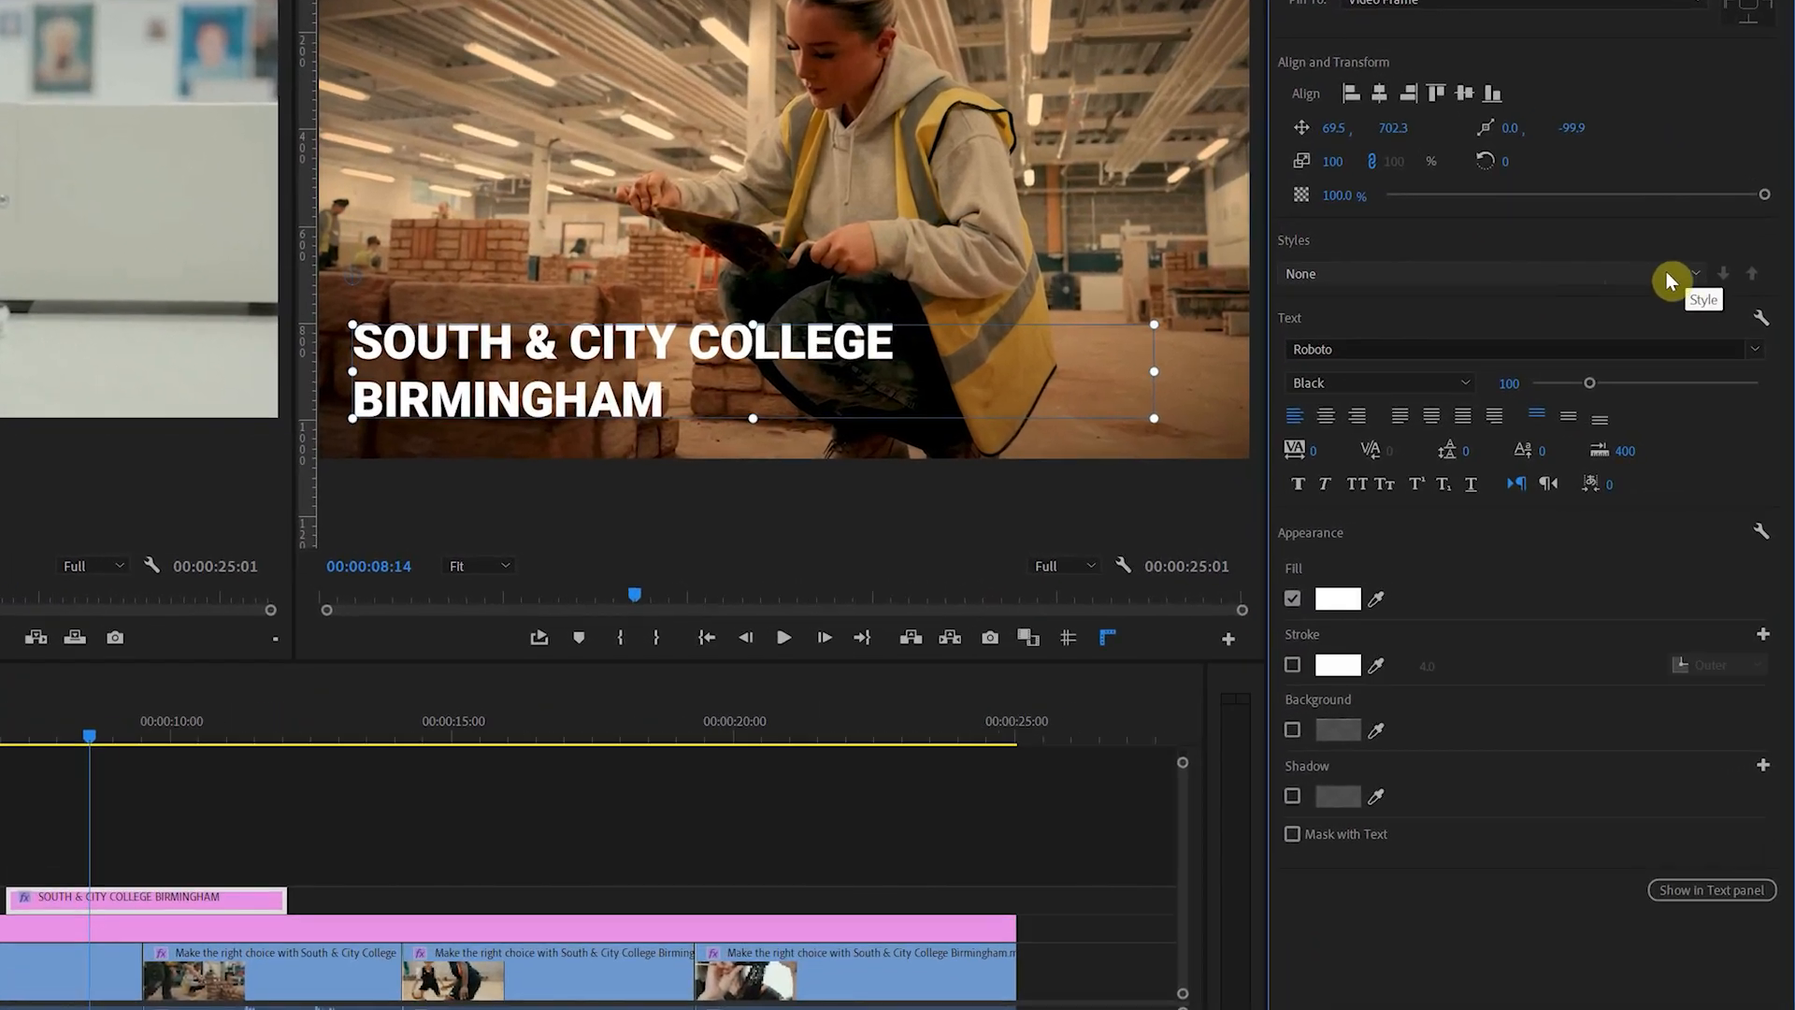
left_click(1666, 273)
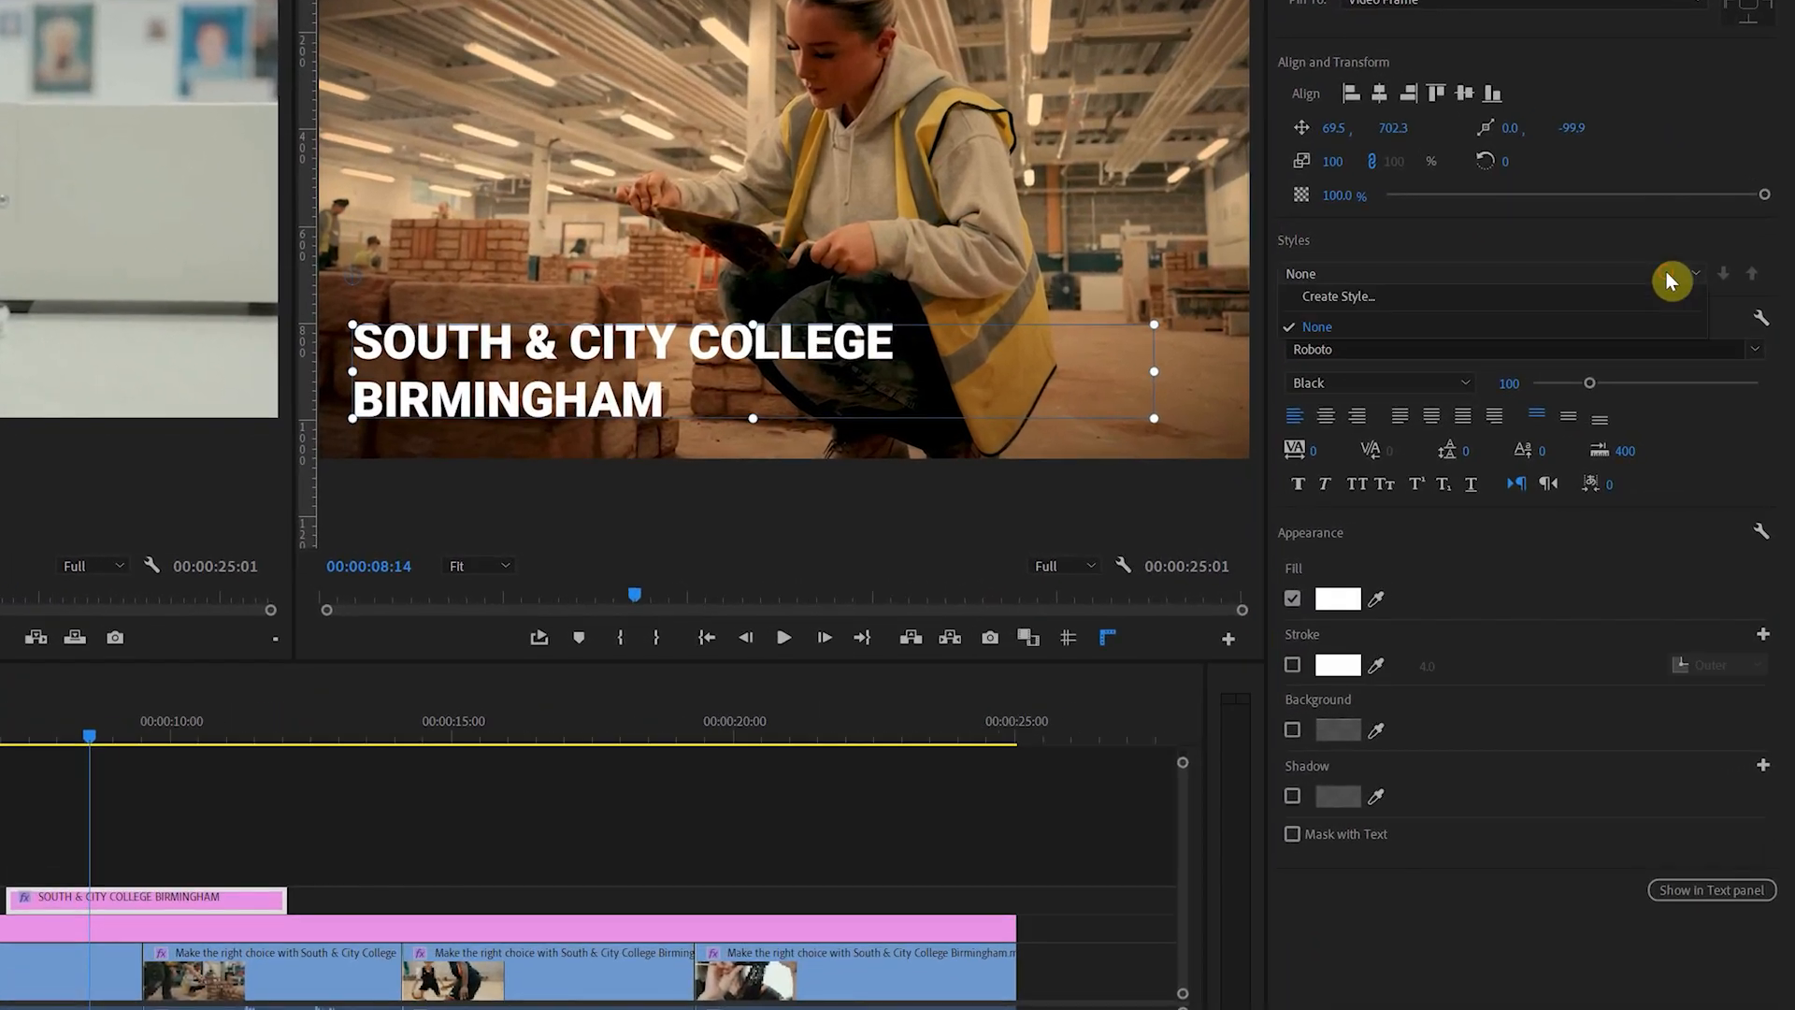
left_click(1394, 296)
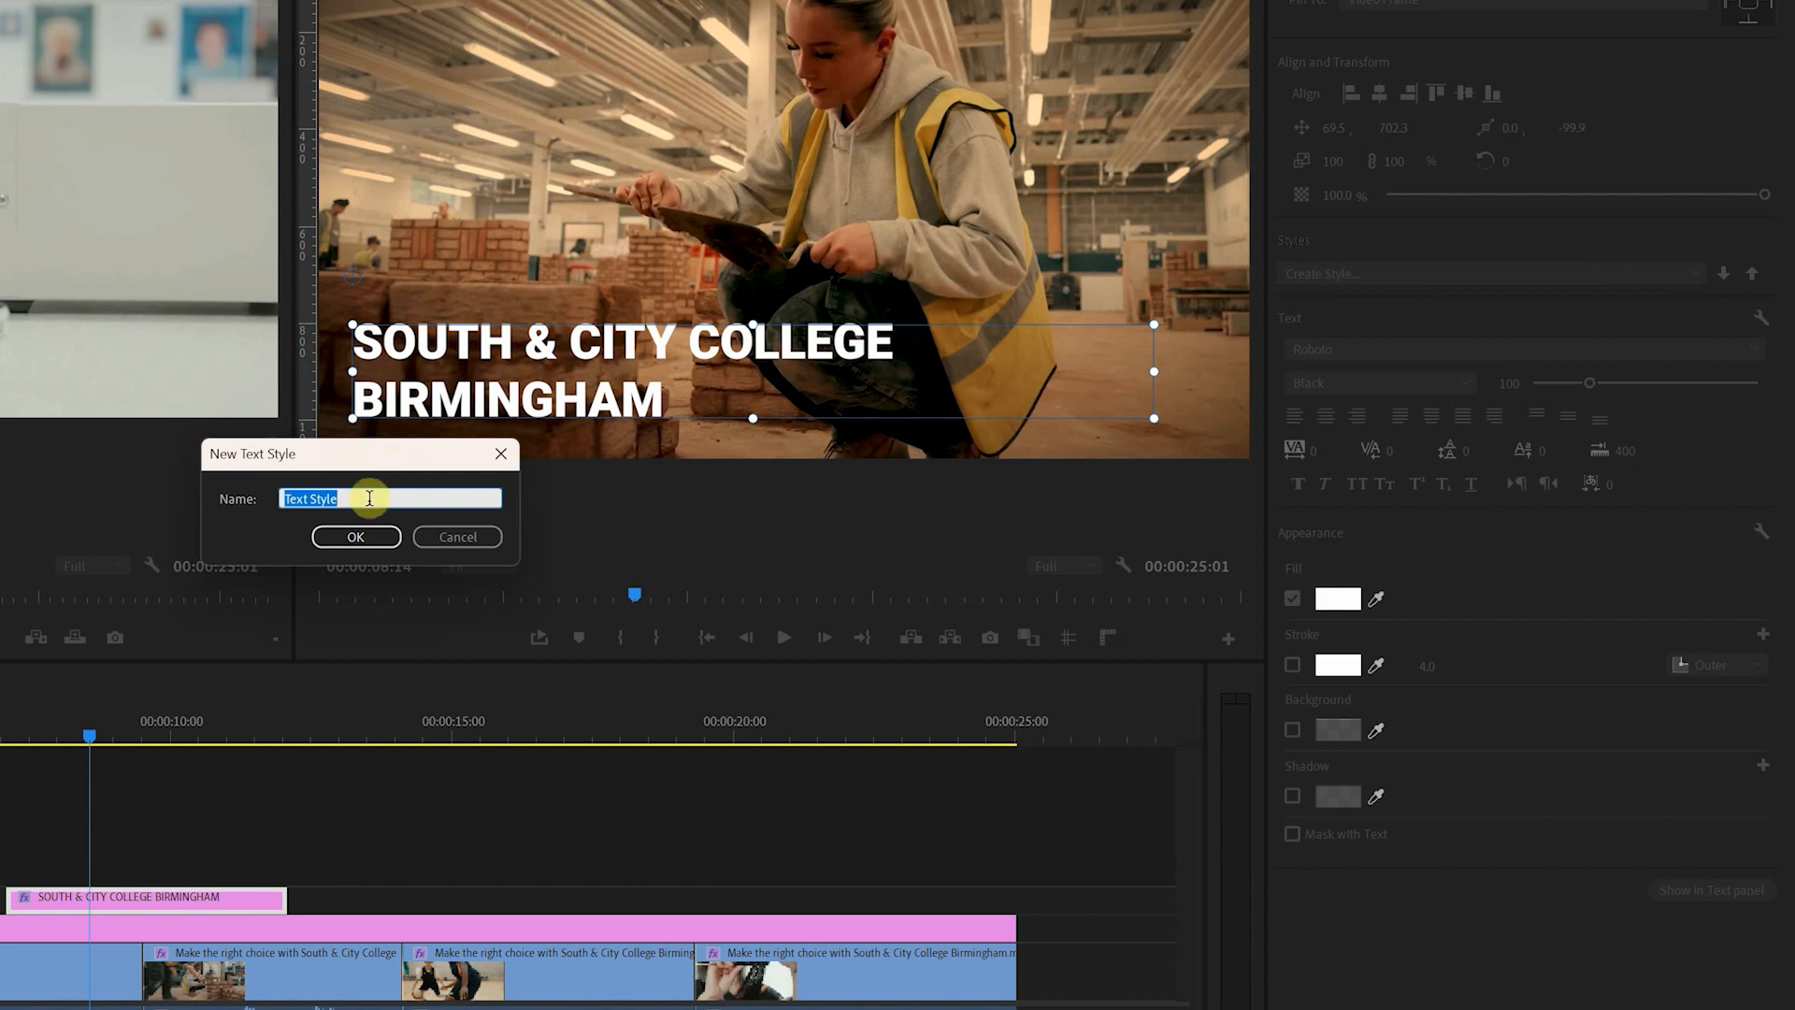
type("Prem Demo")
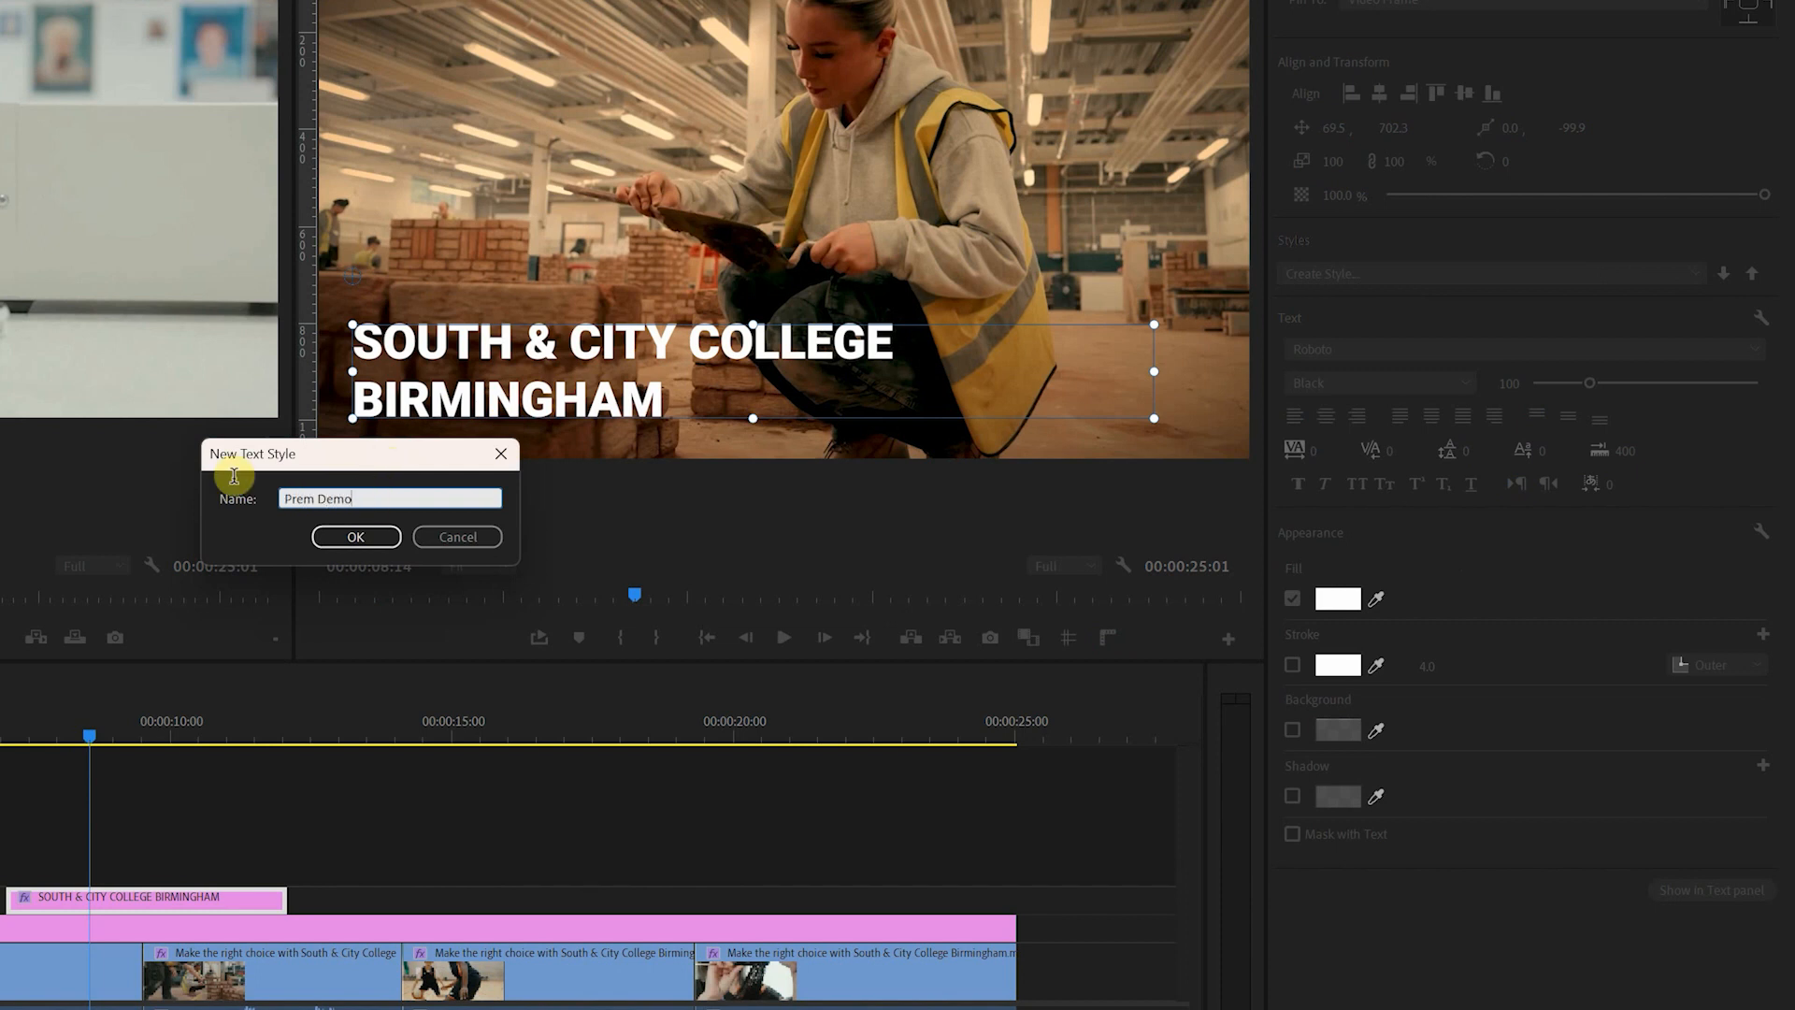
left_click(391, 534)
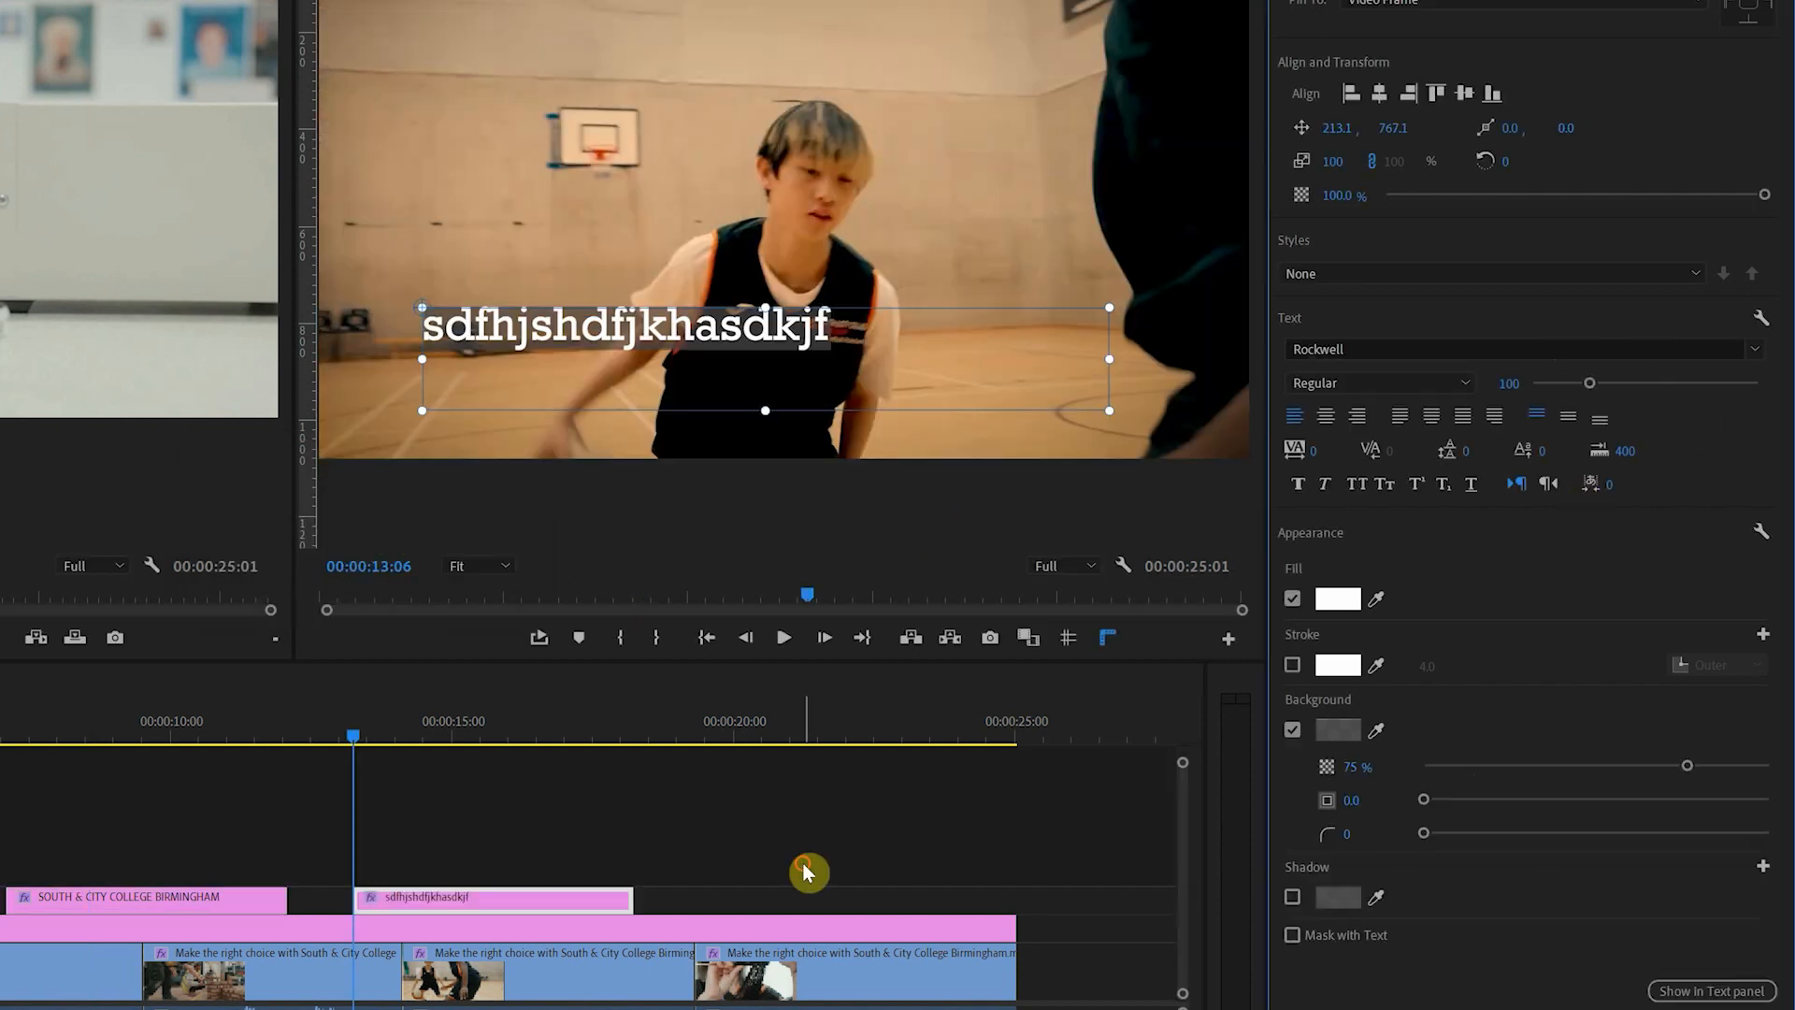
Step: Apply the Prem Demo text style to the sdfhjshdfjkhasdkjf title on V3
left_click(785, 837)
left_click(478, 745)
left_click(552, 899)
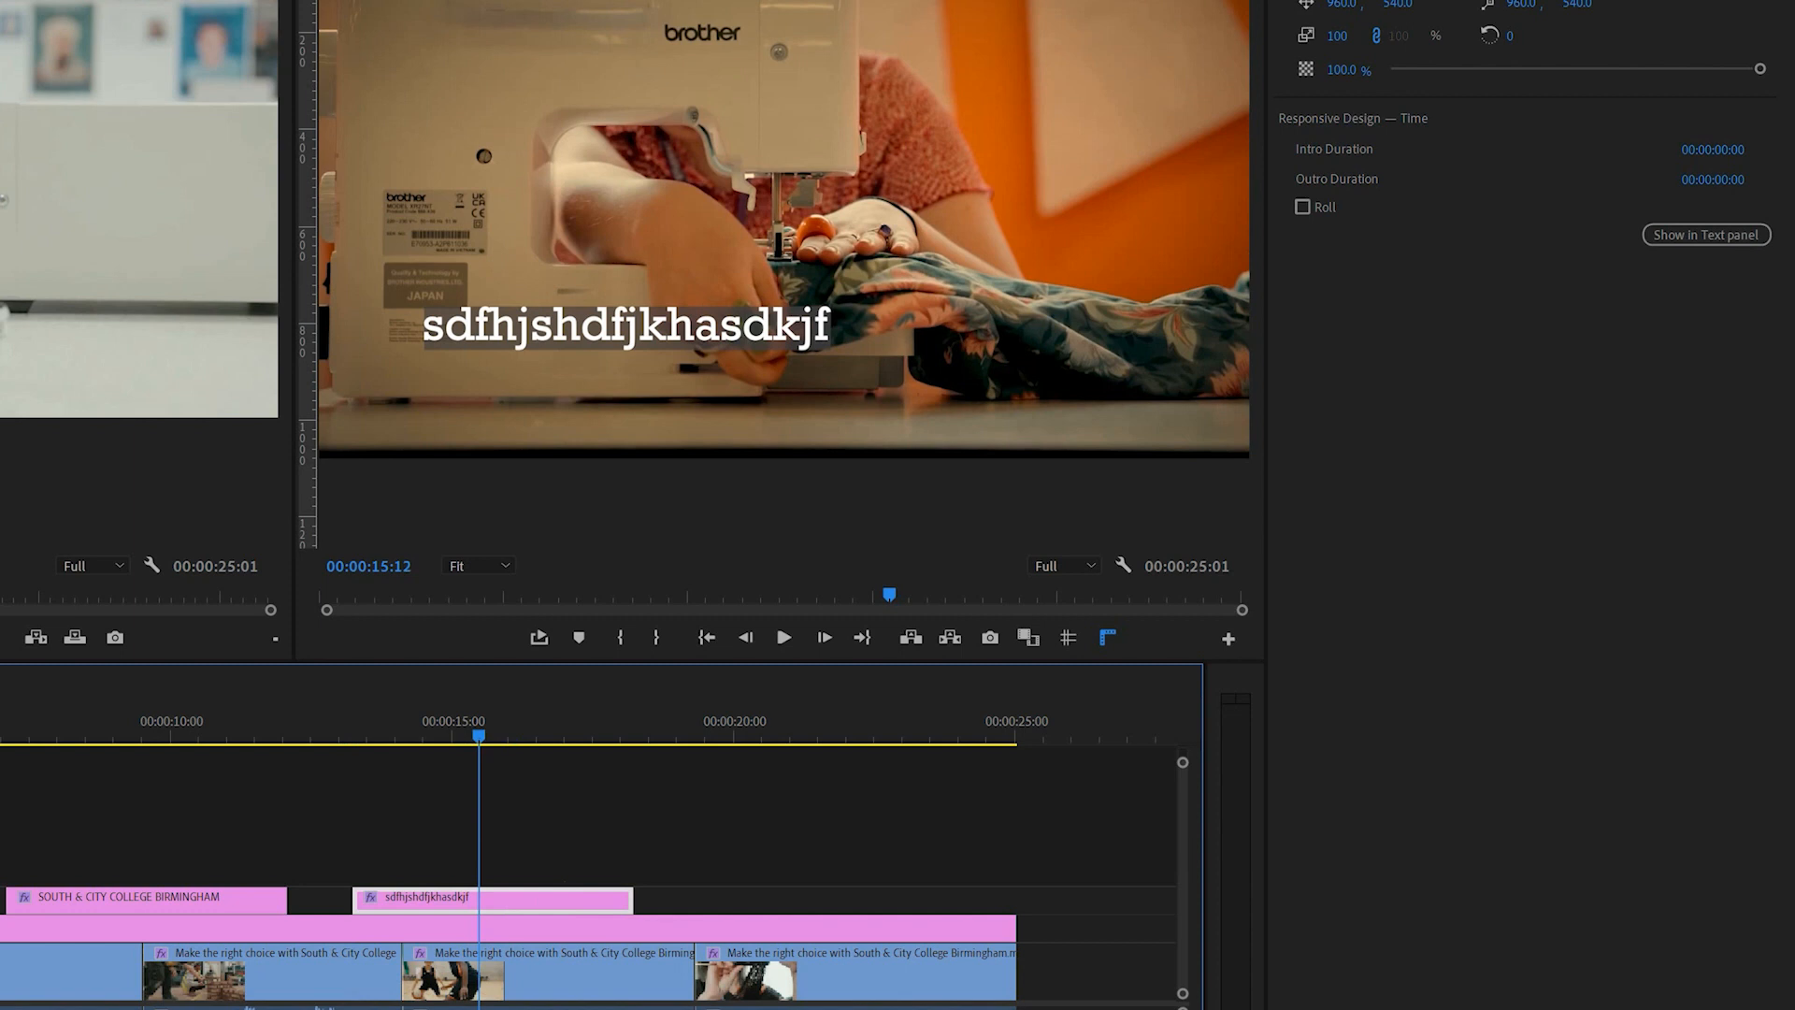
left_click(1437, 273)
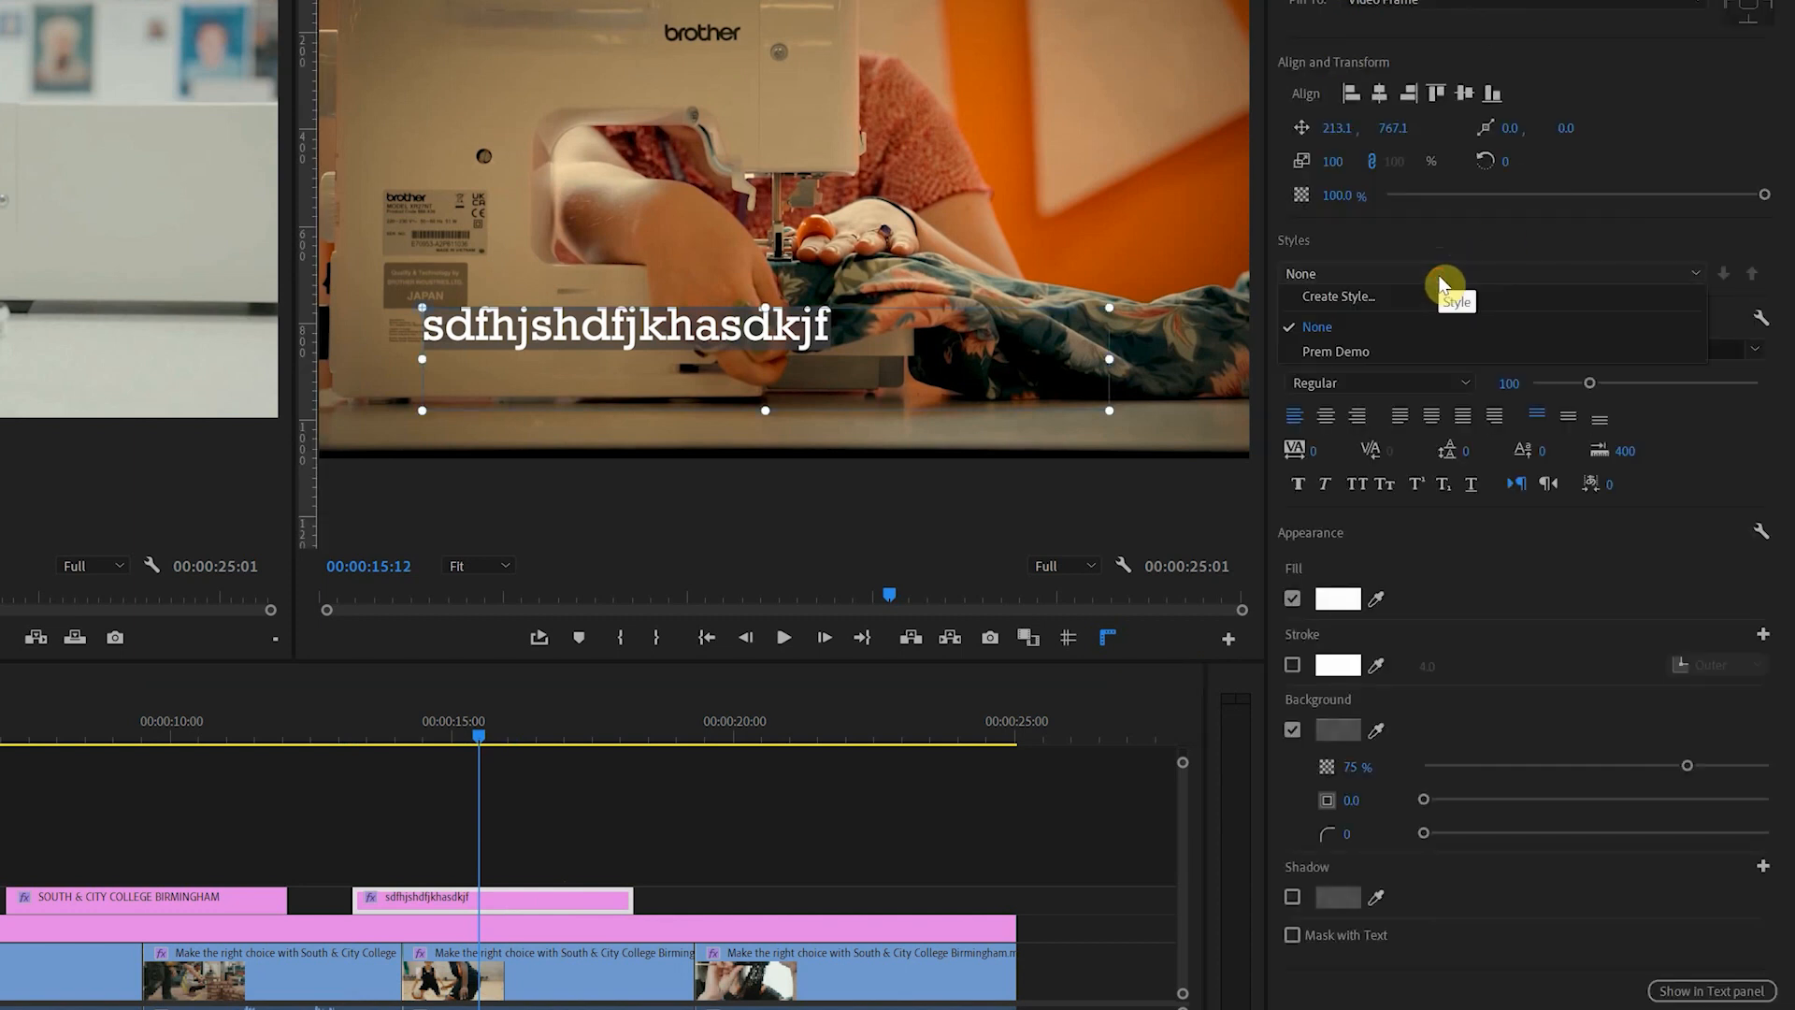
left_click(1350, 353)
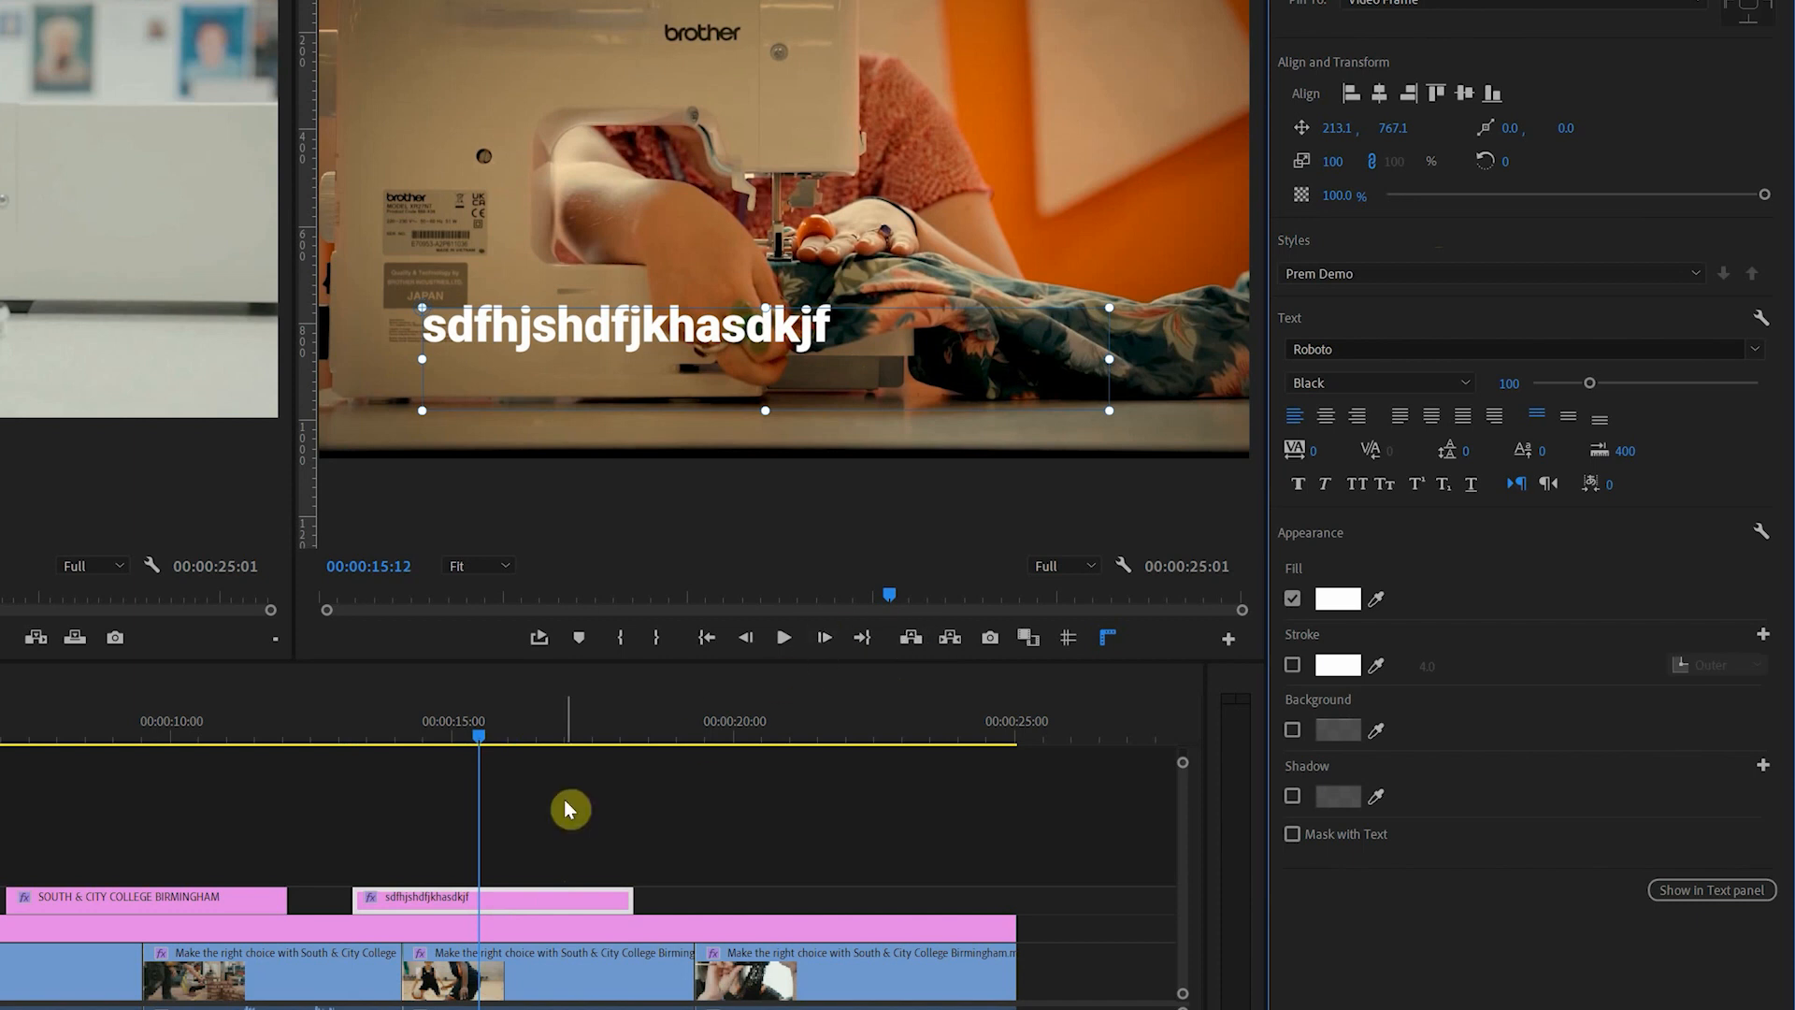
left_click(601, 827)
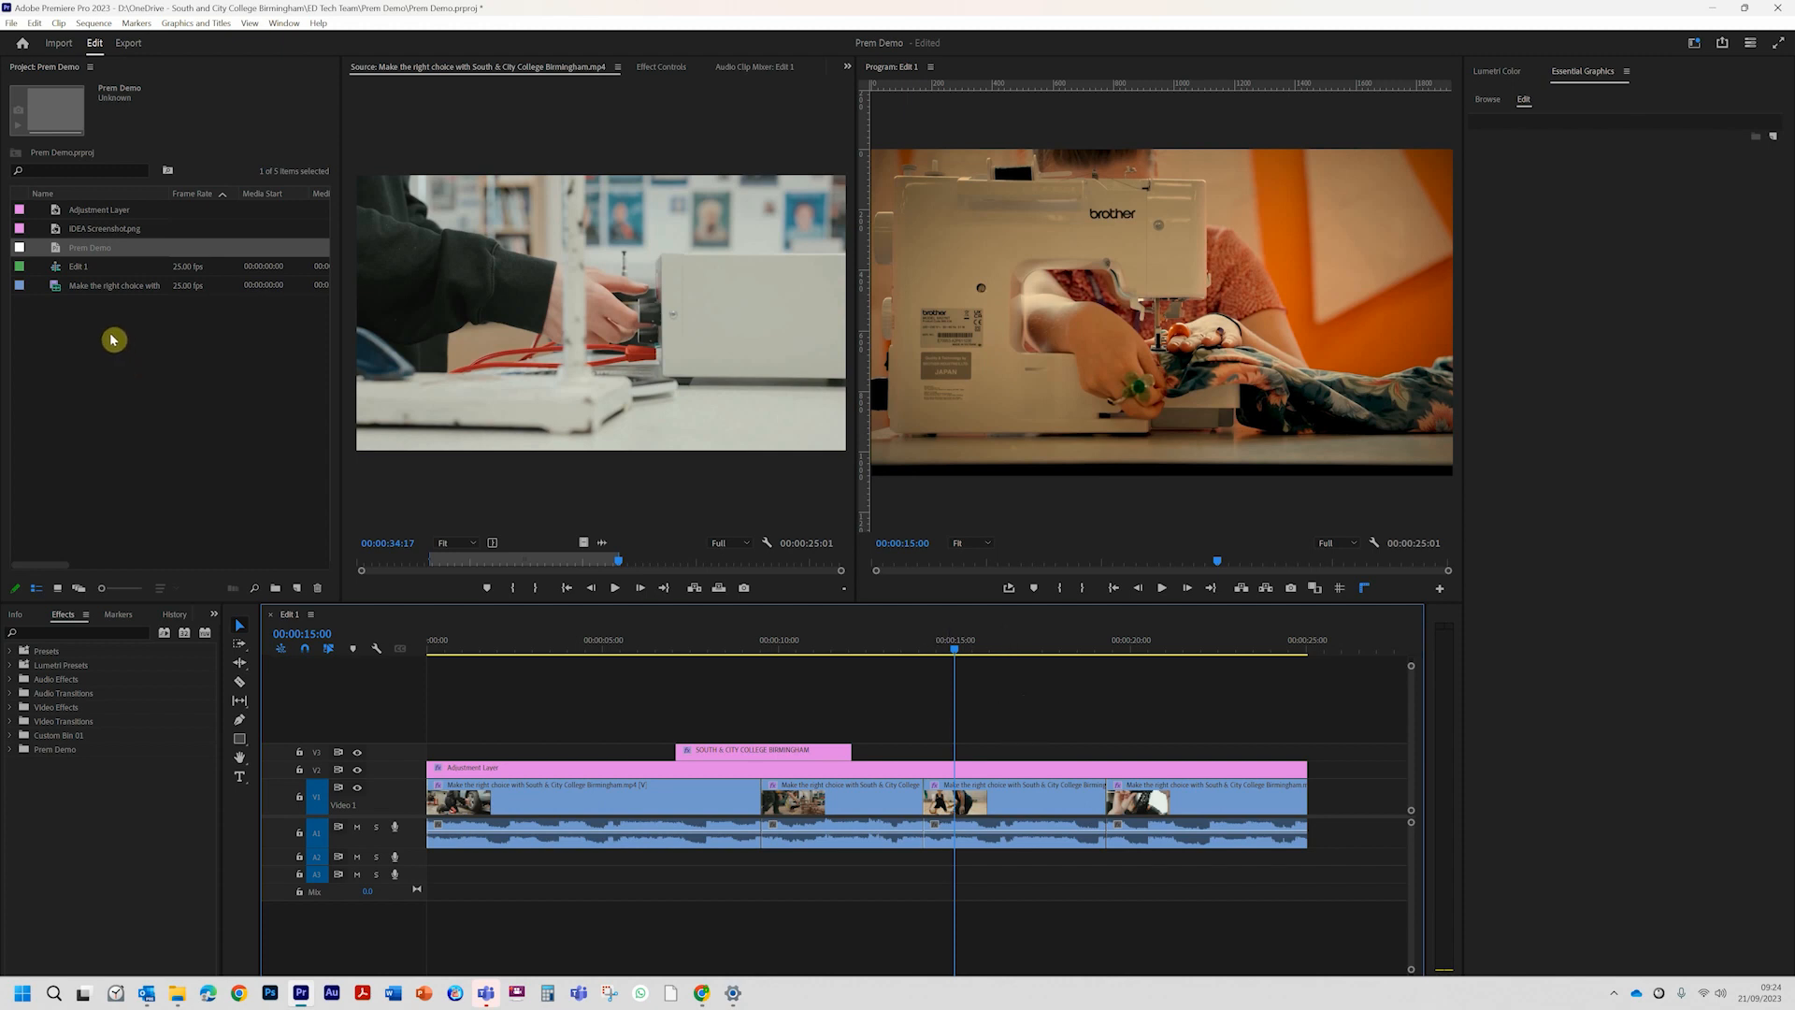
Step: Place IDEA Screenshot.png on V3 starting at 00:00:15:00 and select the new clip
mouse_move(57, 231)
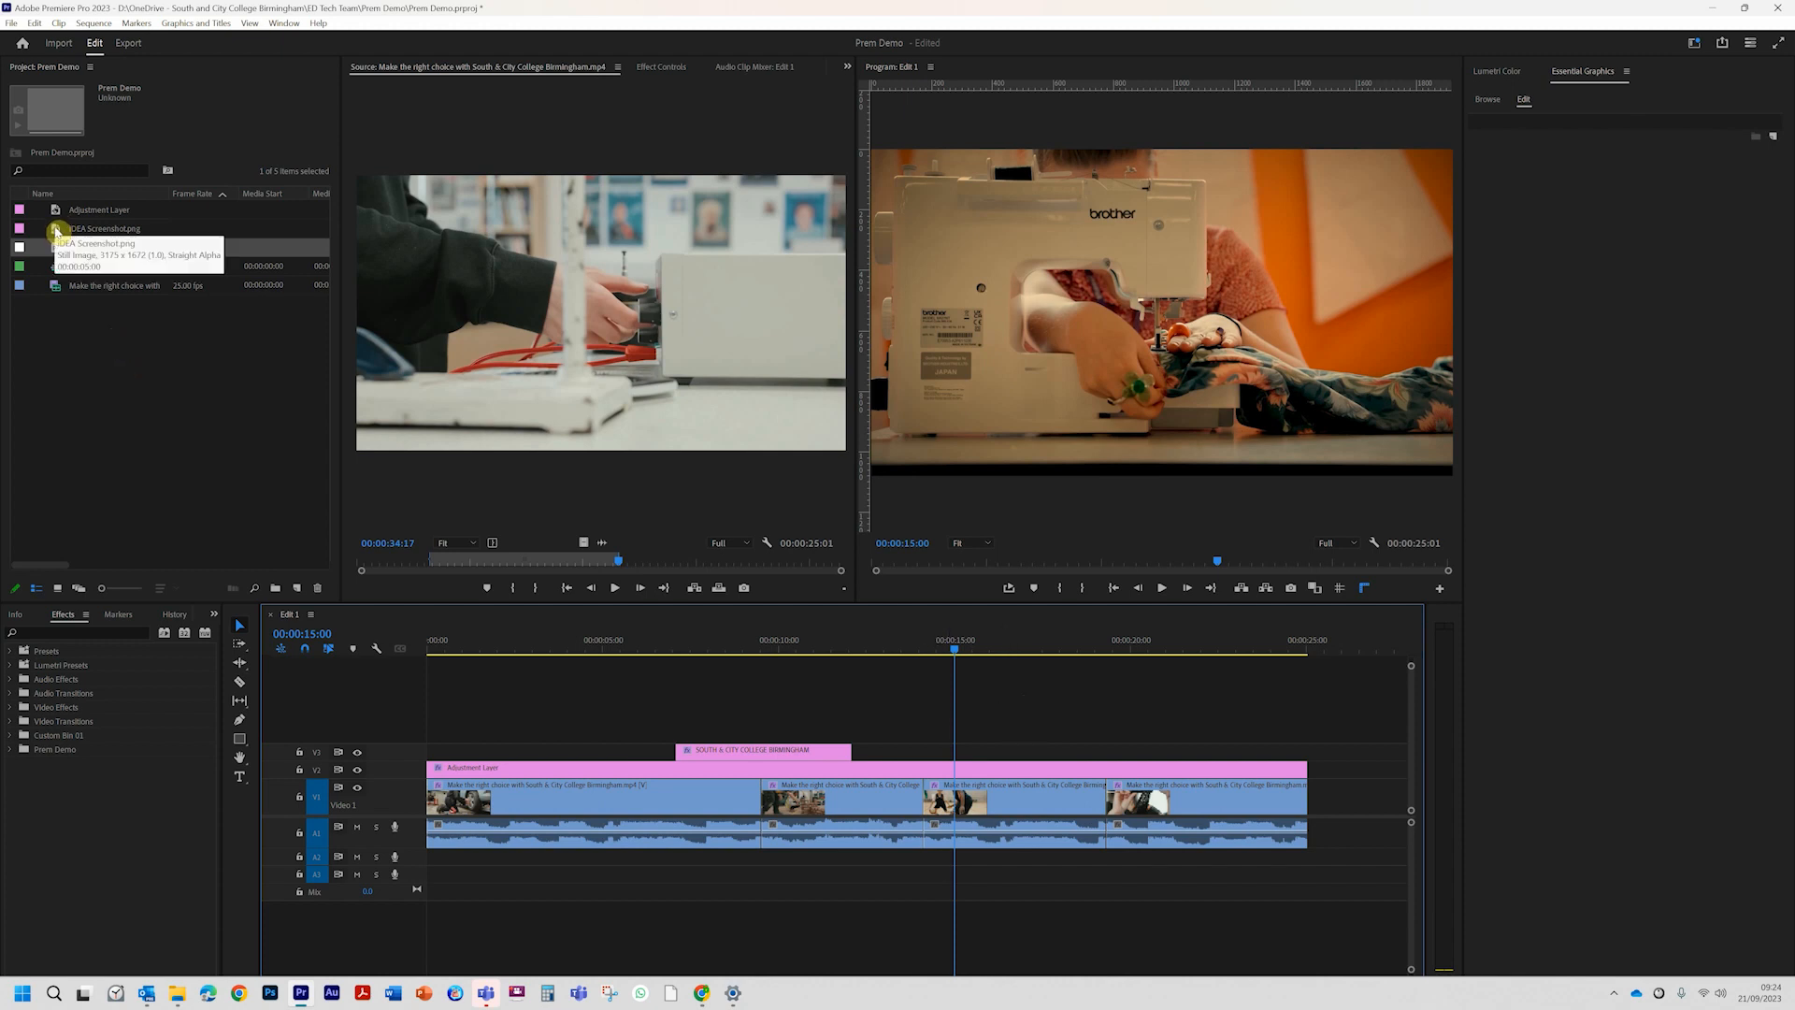
left_click_drag(56, 231, 980, 755)
left_click(1028, 752)
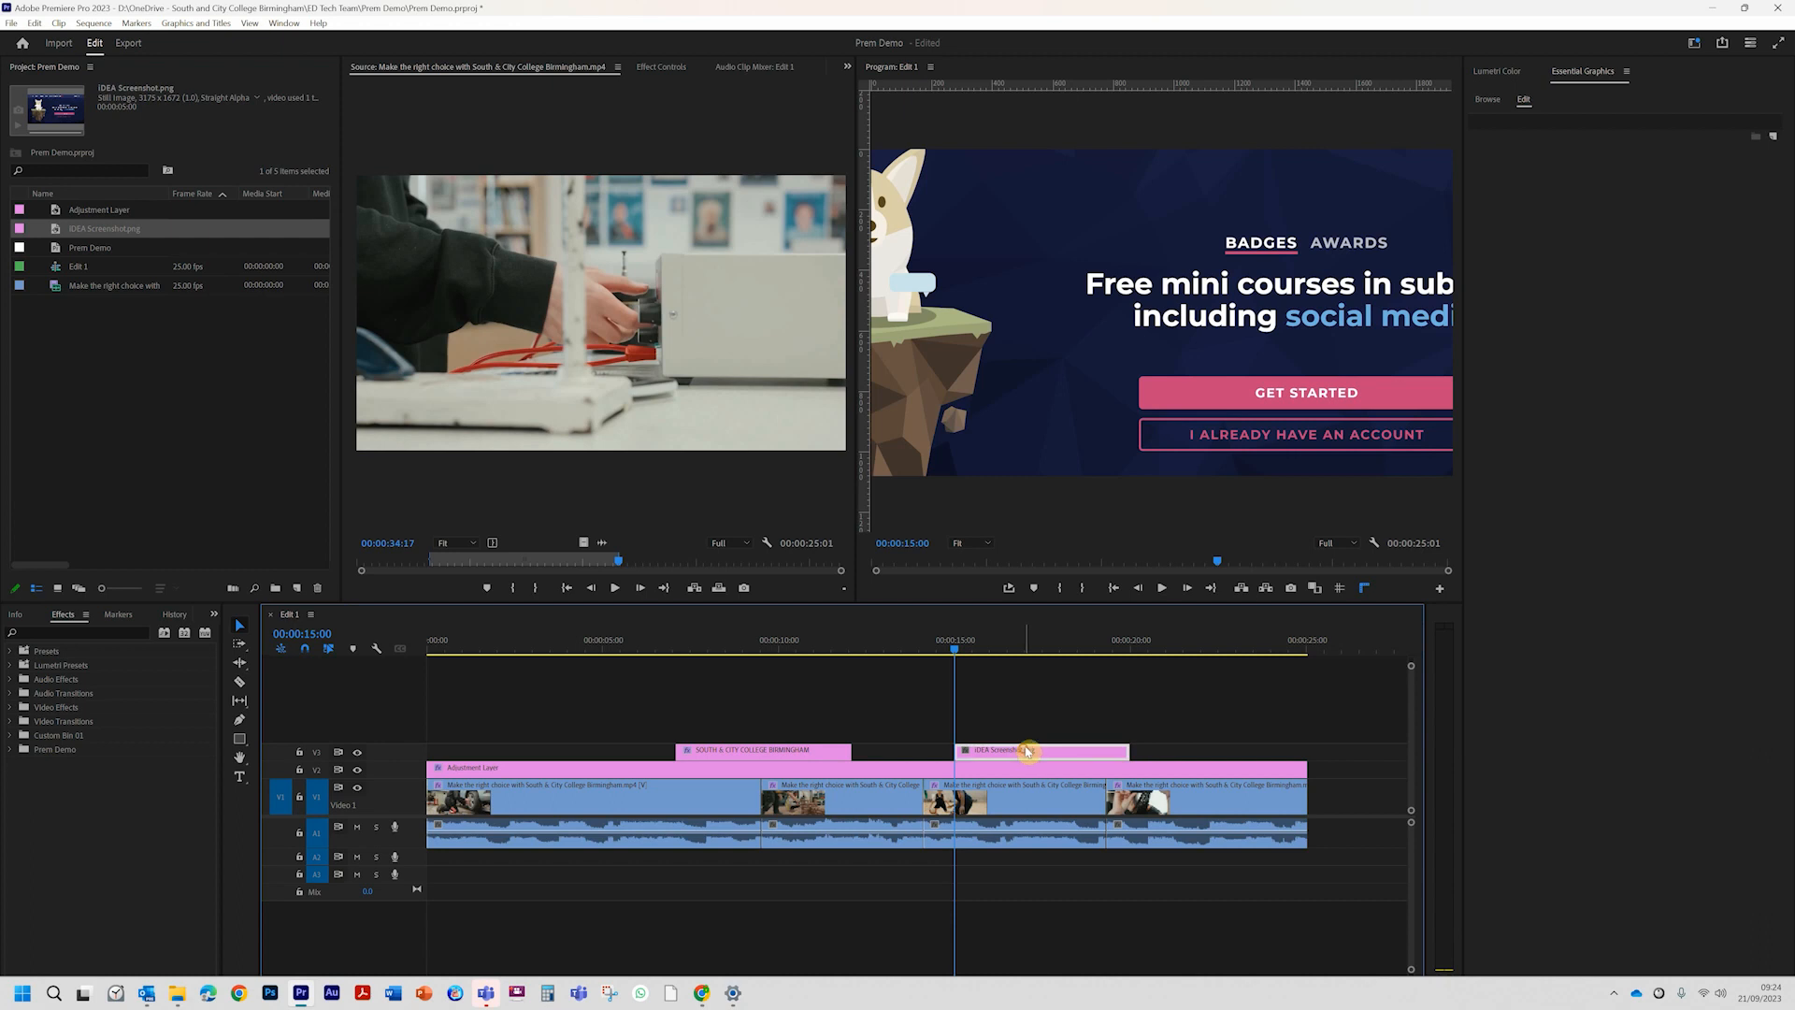
mouse_move(984, 649)
left_mouse_down()
mouse_move(1003, 648)
mouse_move(985, 649)
left_mouse_up()
left_click(1028, 752)
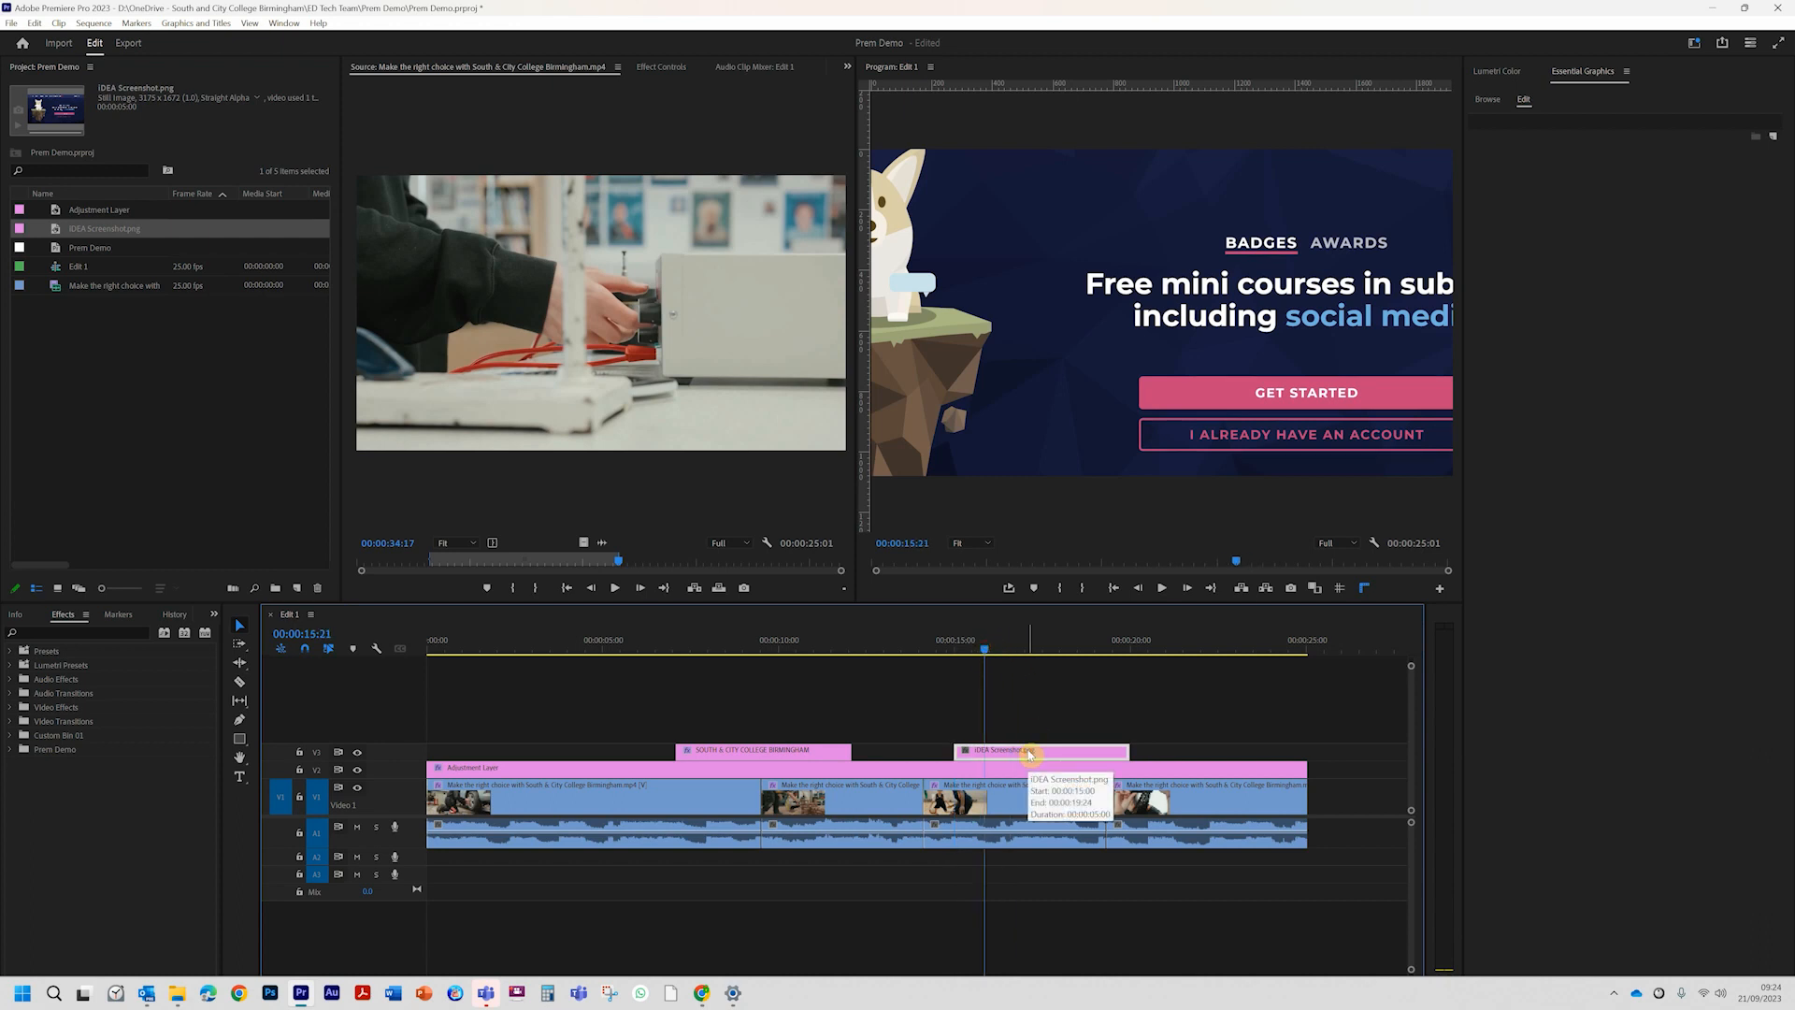
Step: Reduce the scale of the IDEA Screenshot.png clip until the web page's full width roughly fits the video frame
left_click(664, 67)
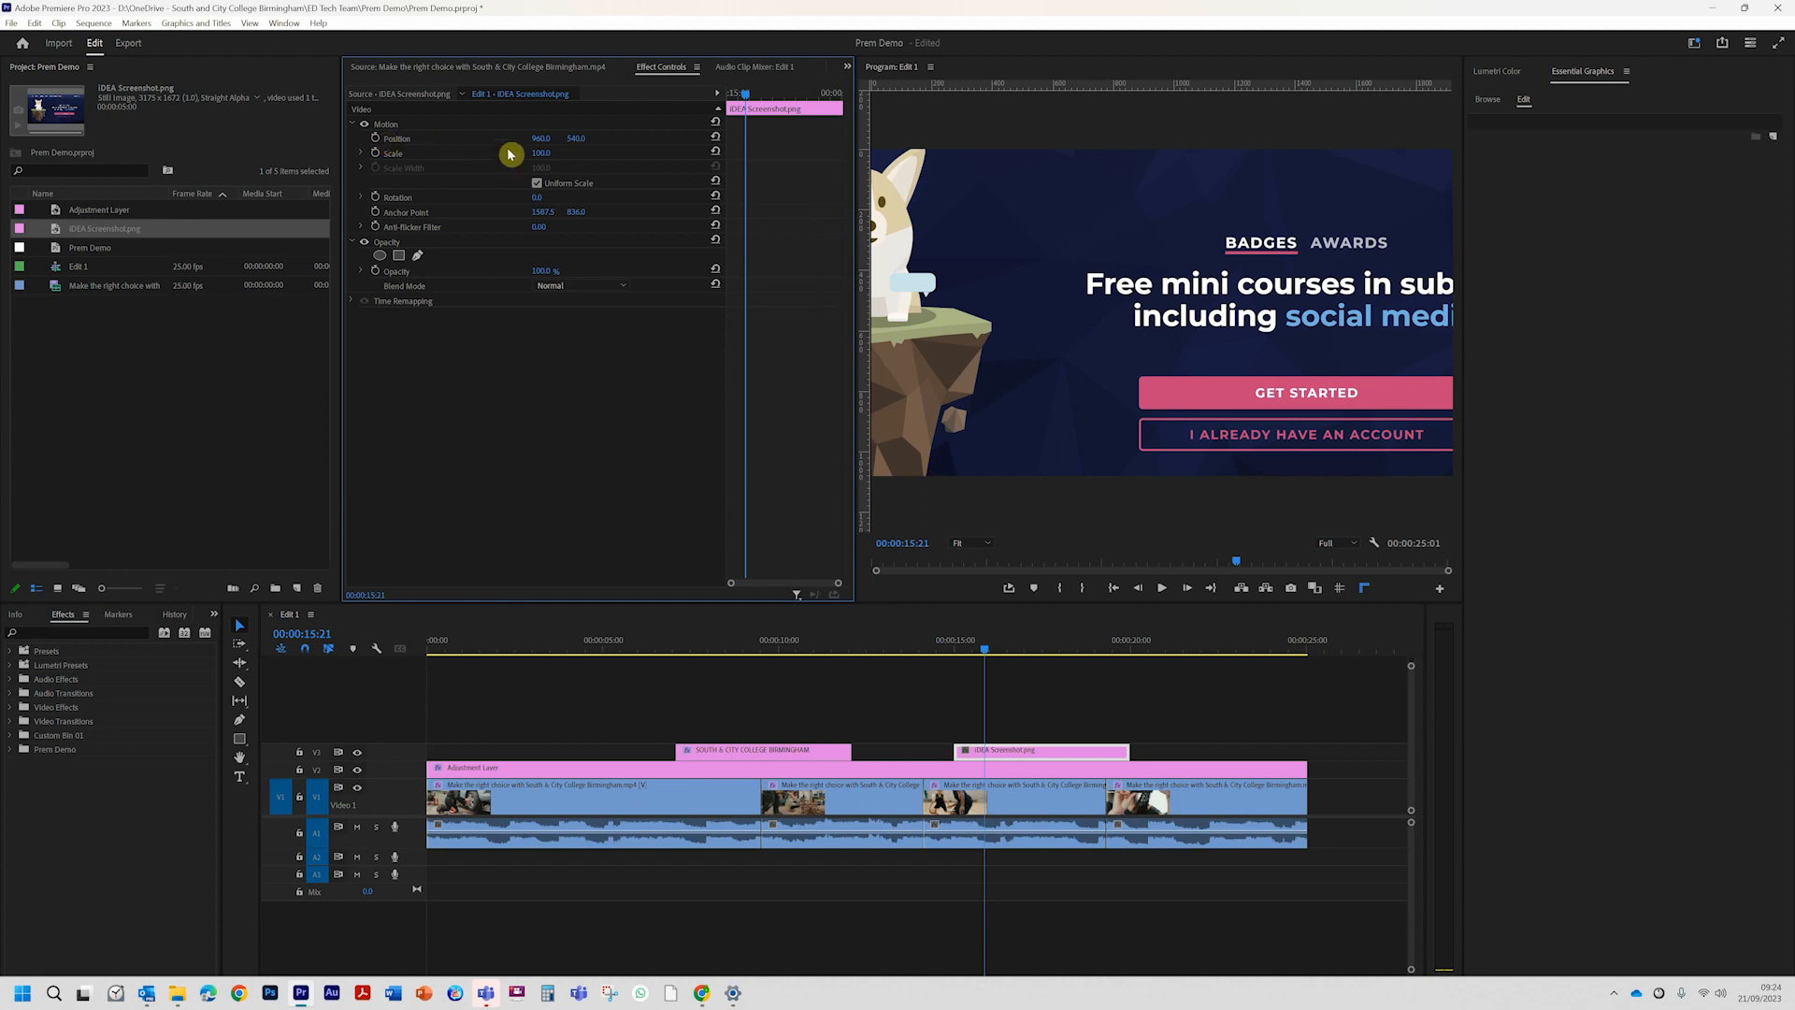
left_click(543, 153)
mouse_move(543, 152)
left_mouse_down()
mouse_move(475, 152)
mouse_move(517, 152)
left_mouse_up()
left_click_drag(1042, 643, 1007, 647)
left_click(1040, 750)
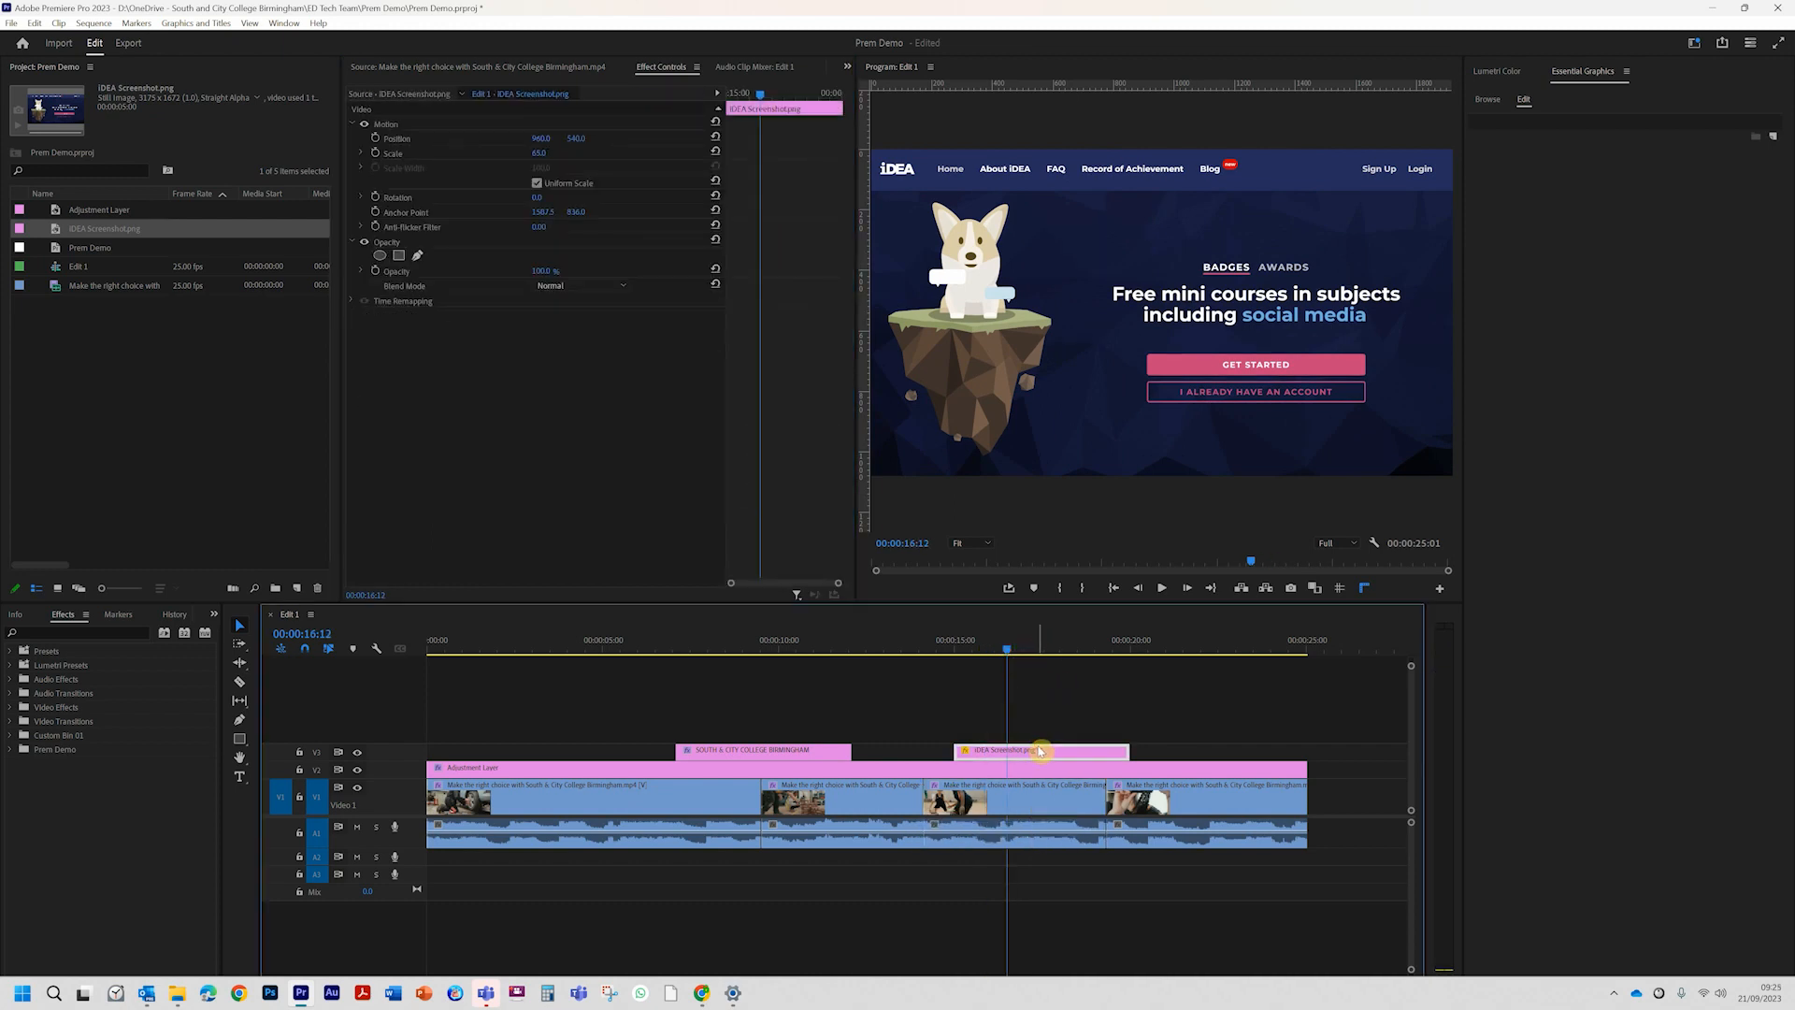
Step: Open the IDEA Screenshot.png clip for editing in Adobe Photoshop and collapse the Brush Settings panel covering the image
right_click(1057, 754)
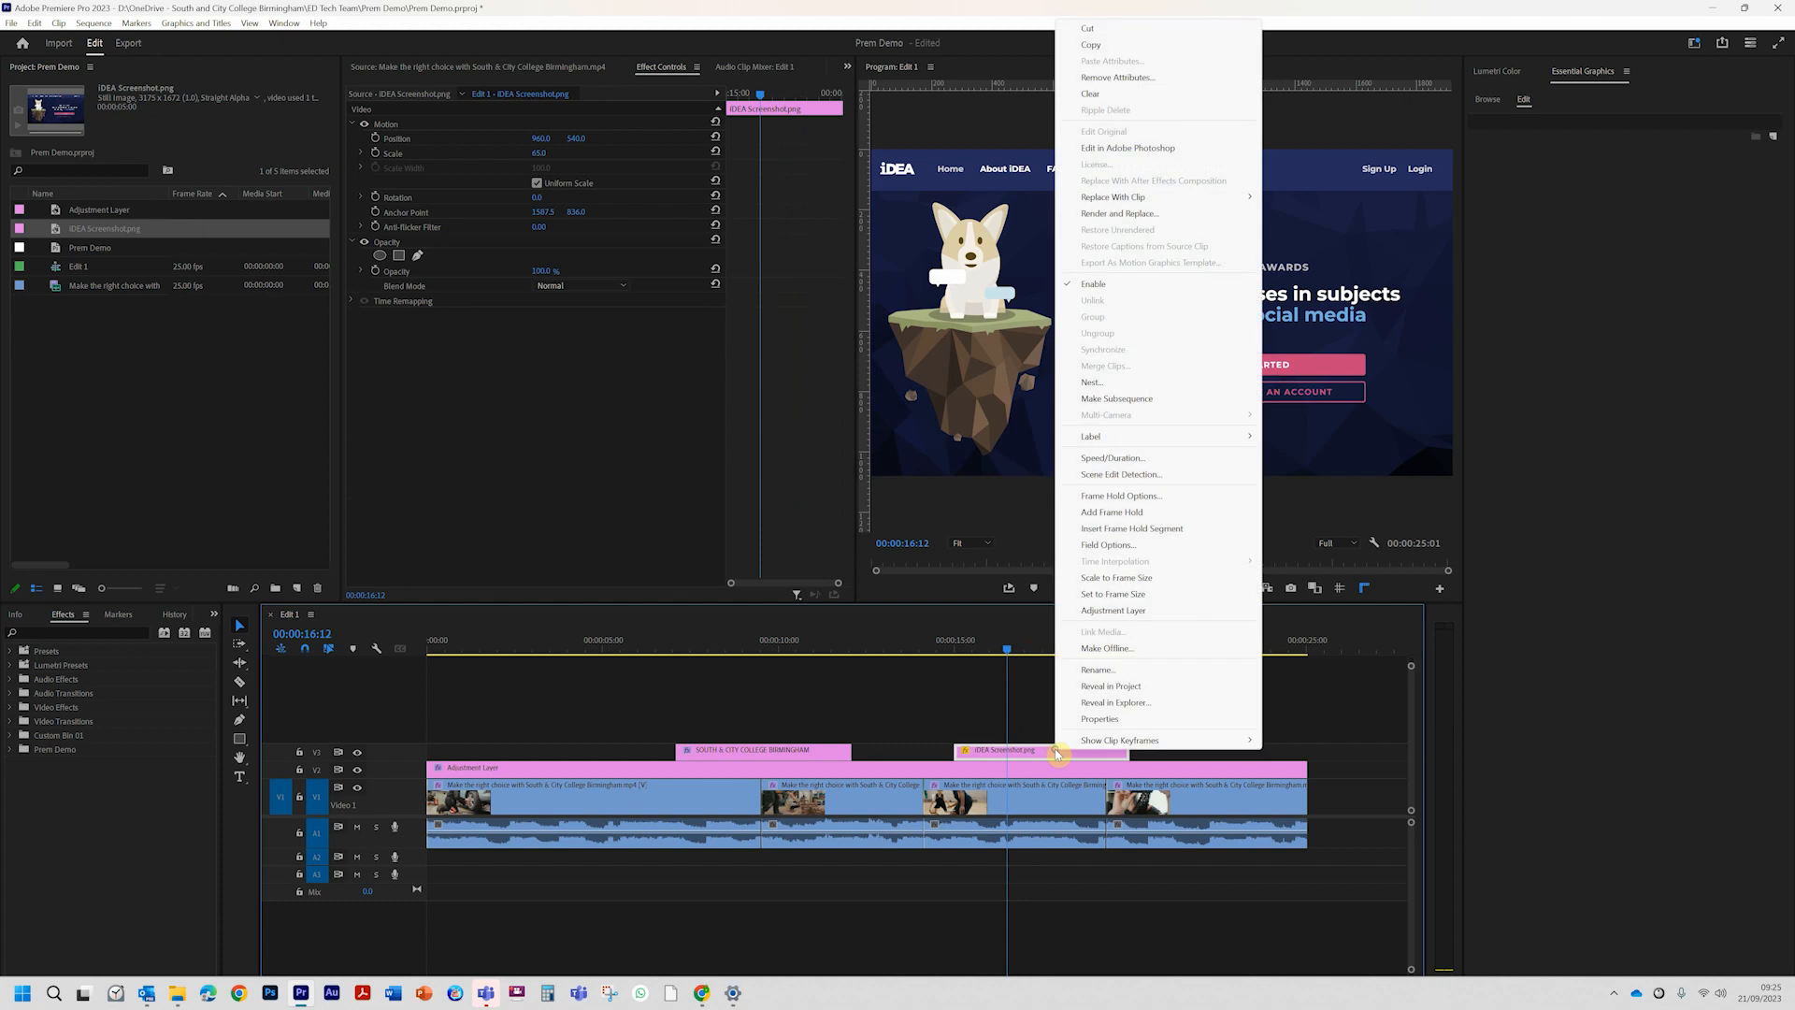
left_click(1164, 151)
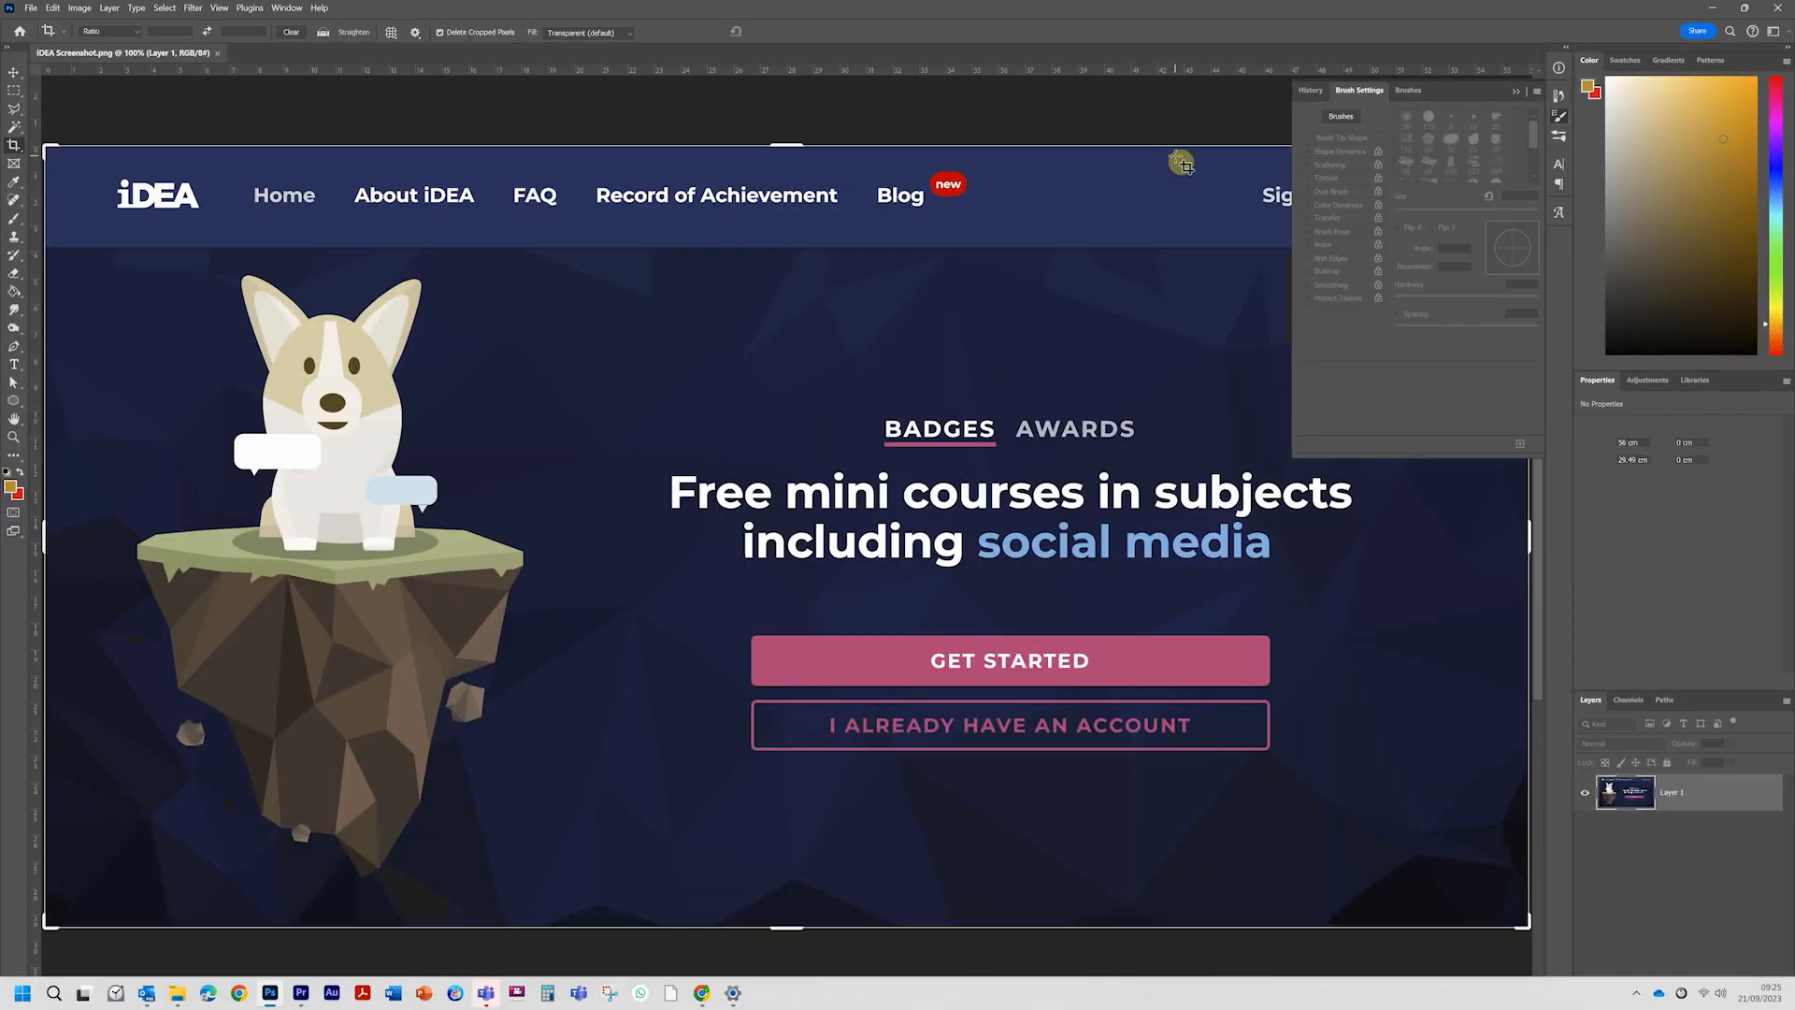
left_click(1516, 91)
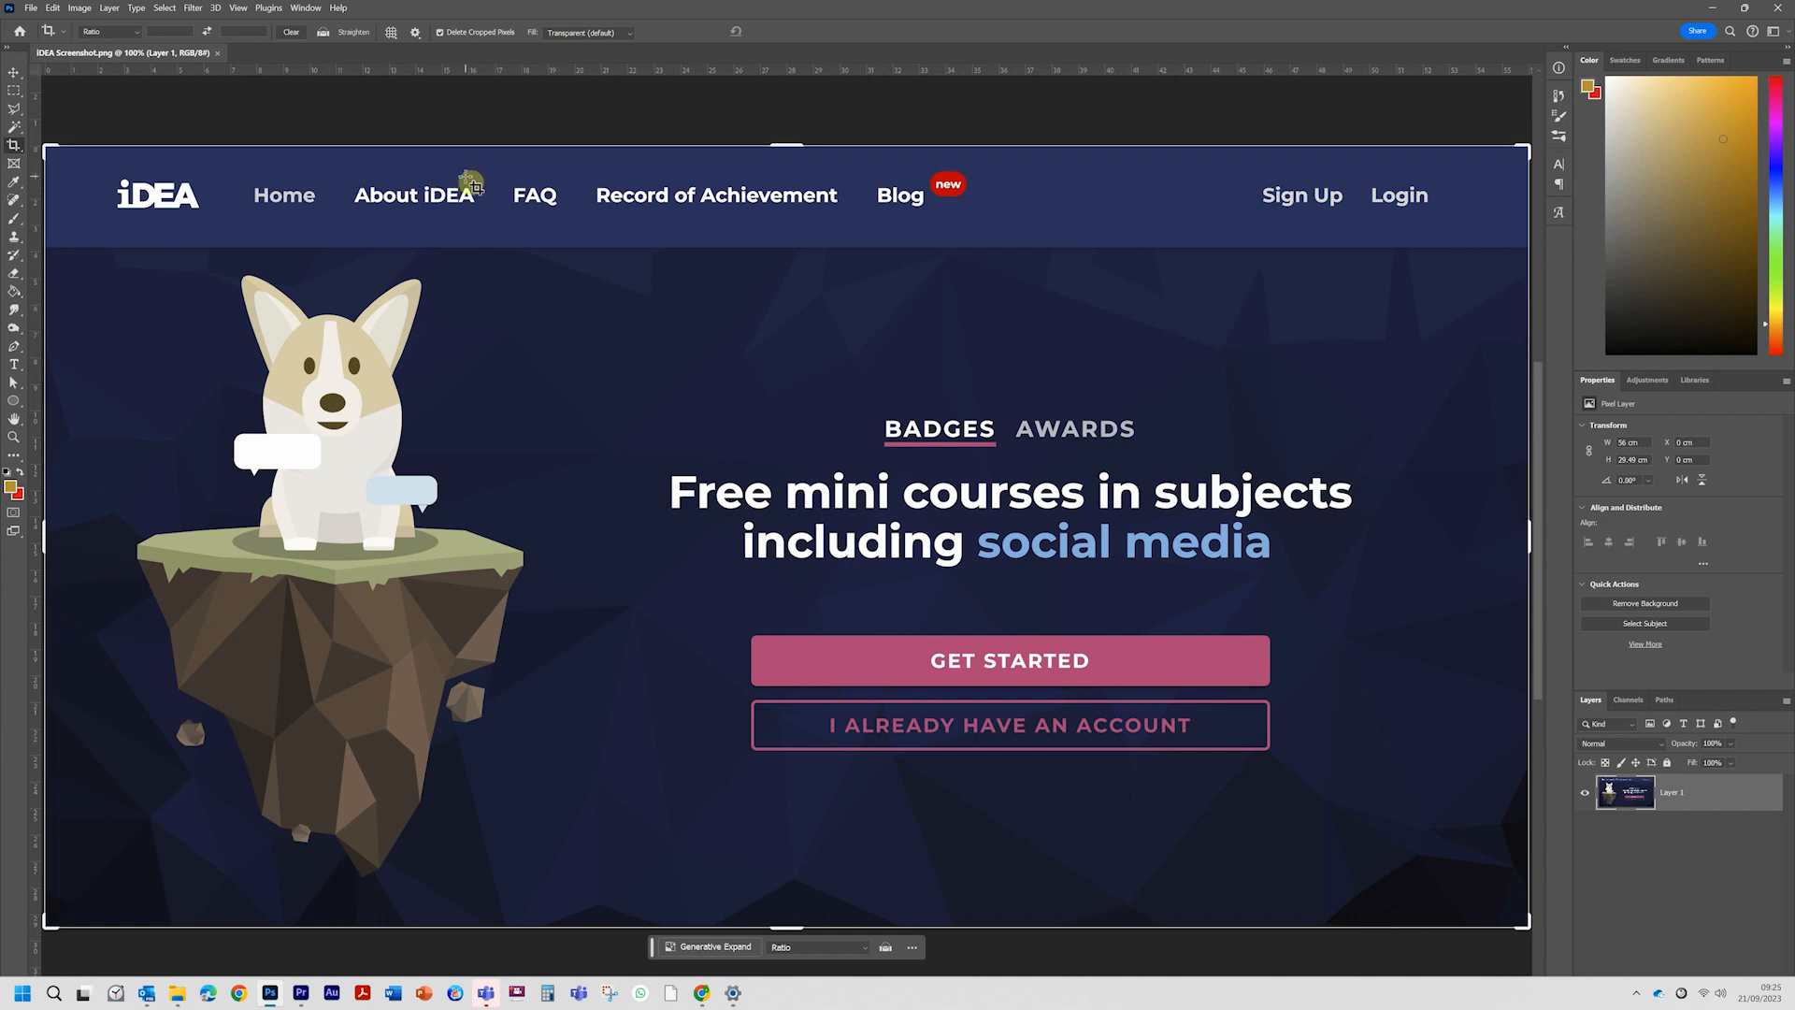
Step: Paint over the header links from Home to Blog with an enlarged brush, using the sampled header blue 262d5d
left_click(14, 218)
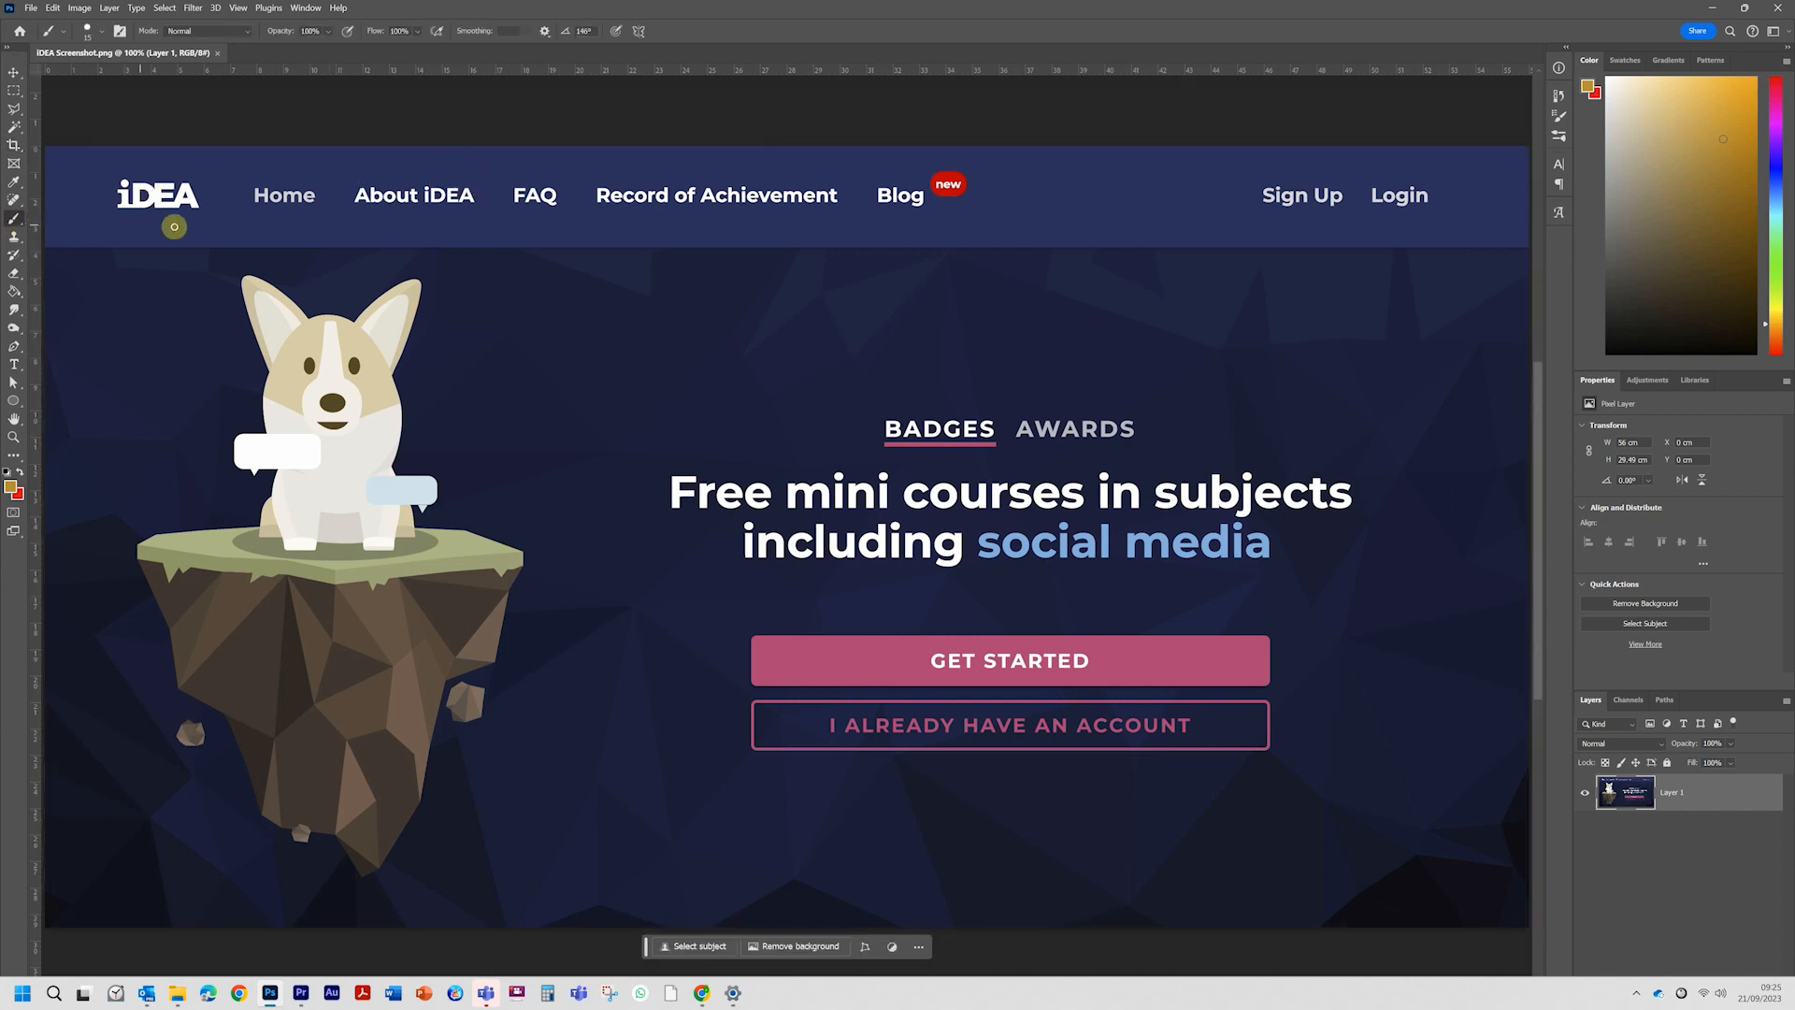
key("bracketright")
key("bracketright")
key("bracketright")
left_click(16, 493)
left_click(222, 228)
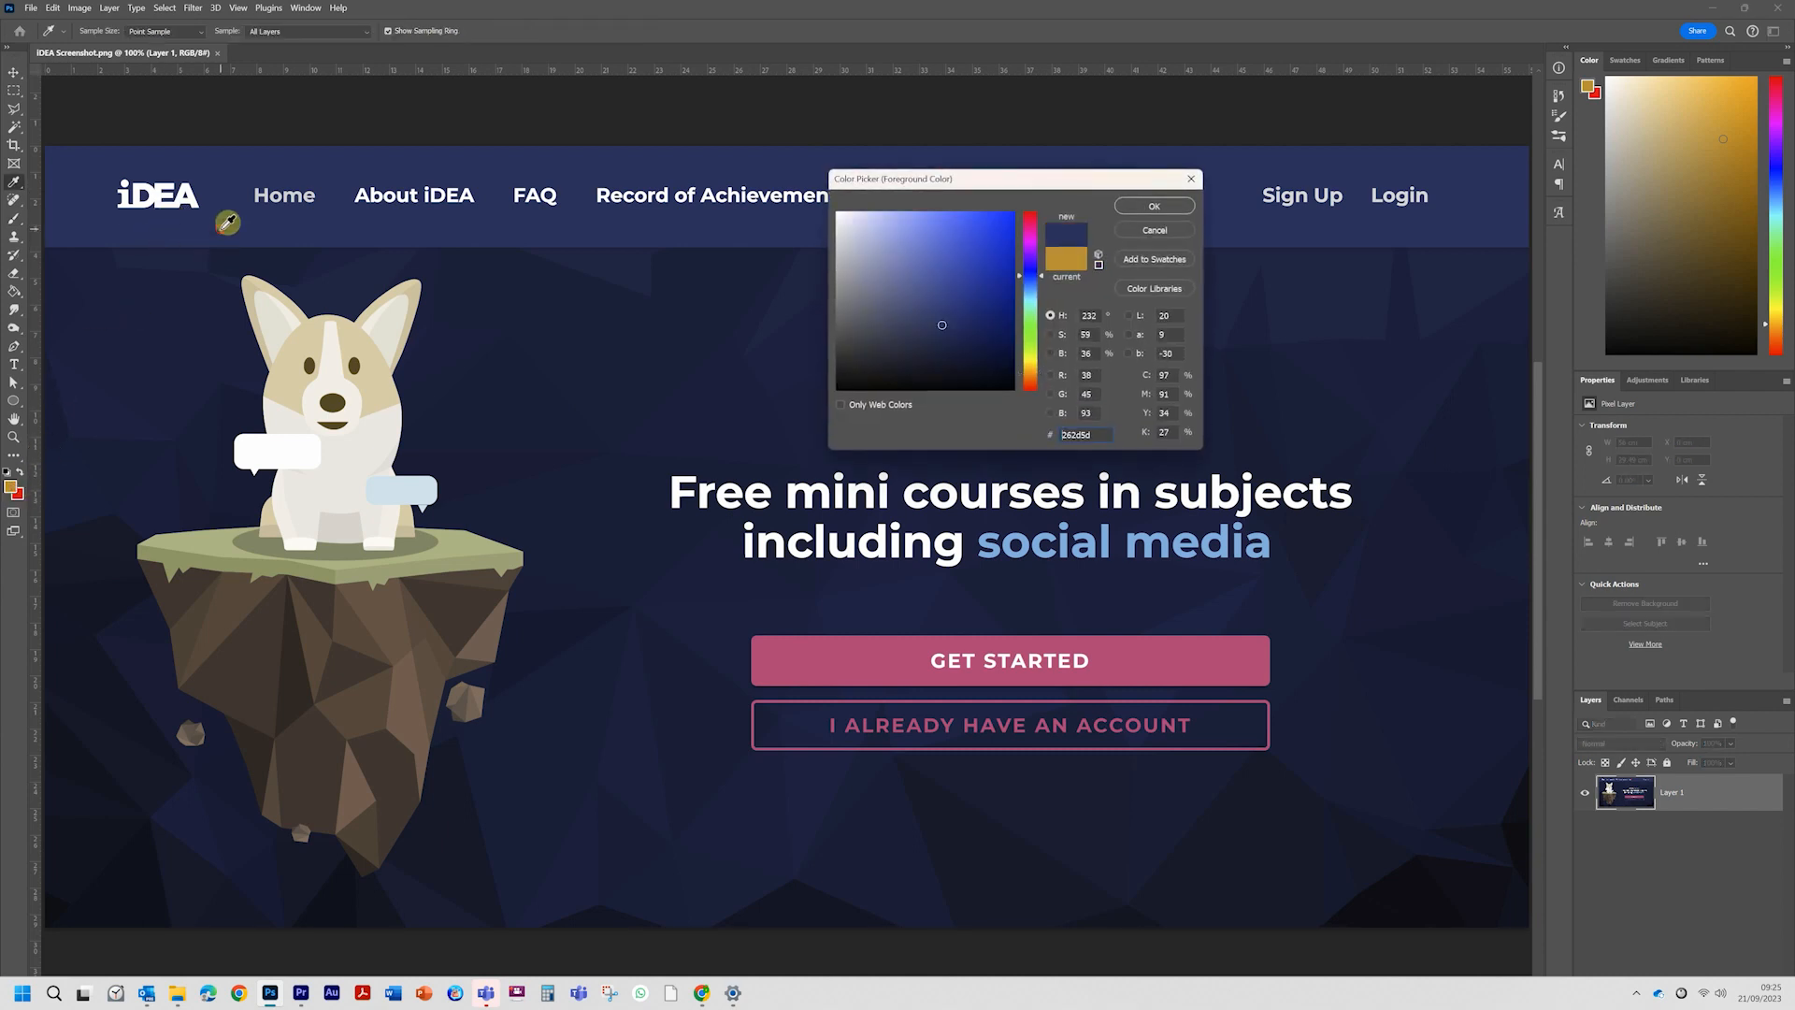
left_click(1158, 204)
key("b")
mouse_move(280, 196)
left_mouse_down()
mouse_move(261, 196)
mouse_move(969, 185)
mouse_move(601, 184)
left_mouse_up()
Step: Save the retouched IDEA Screenshot.png, switch back to Premiere Pro and preview the clip in the Edit 1 sequence
left_click(32, 8)
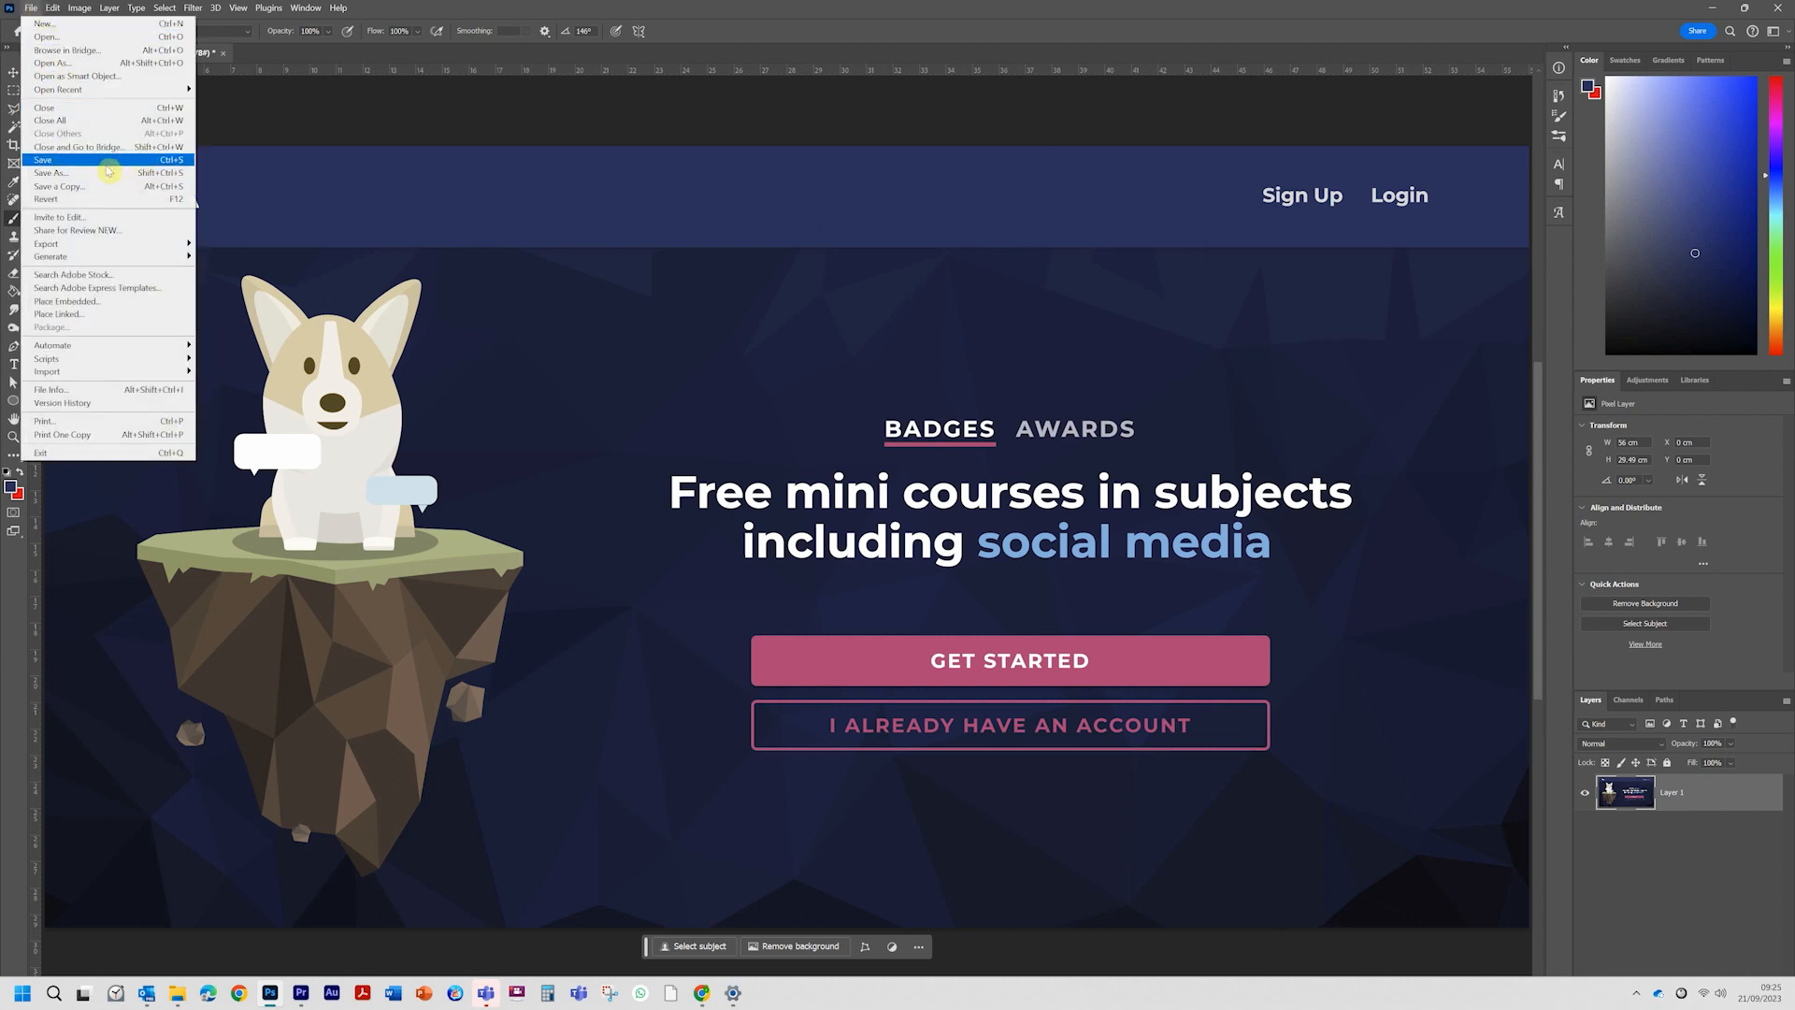
left_click(82, 161)
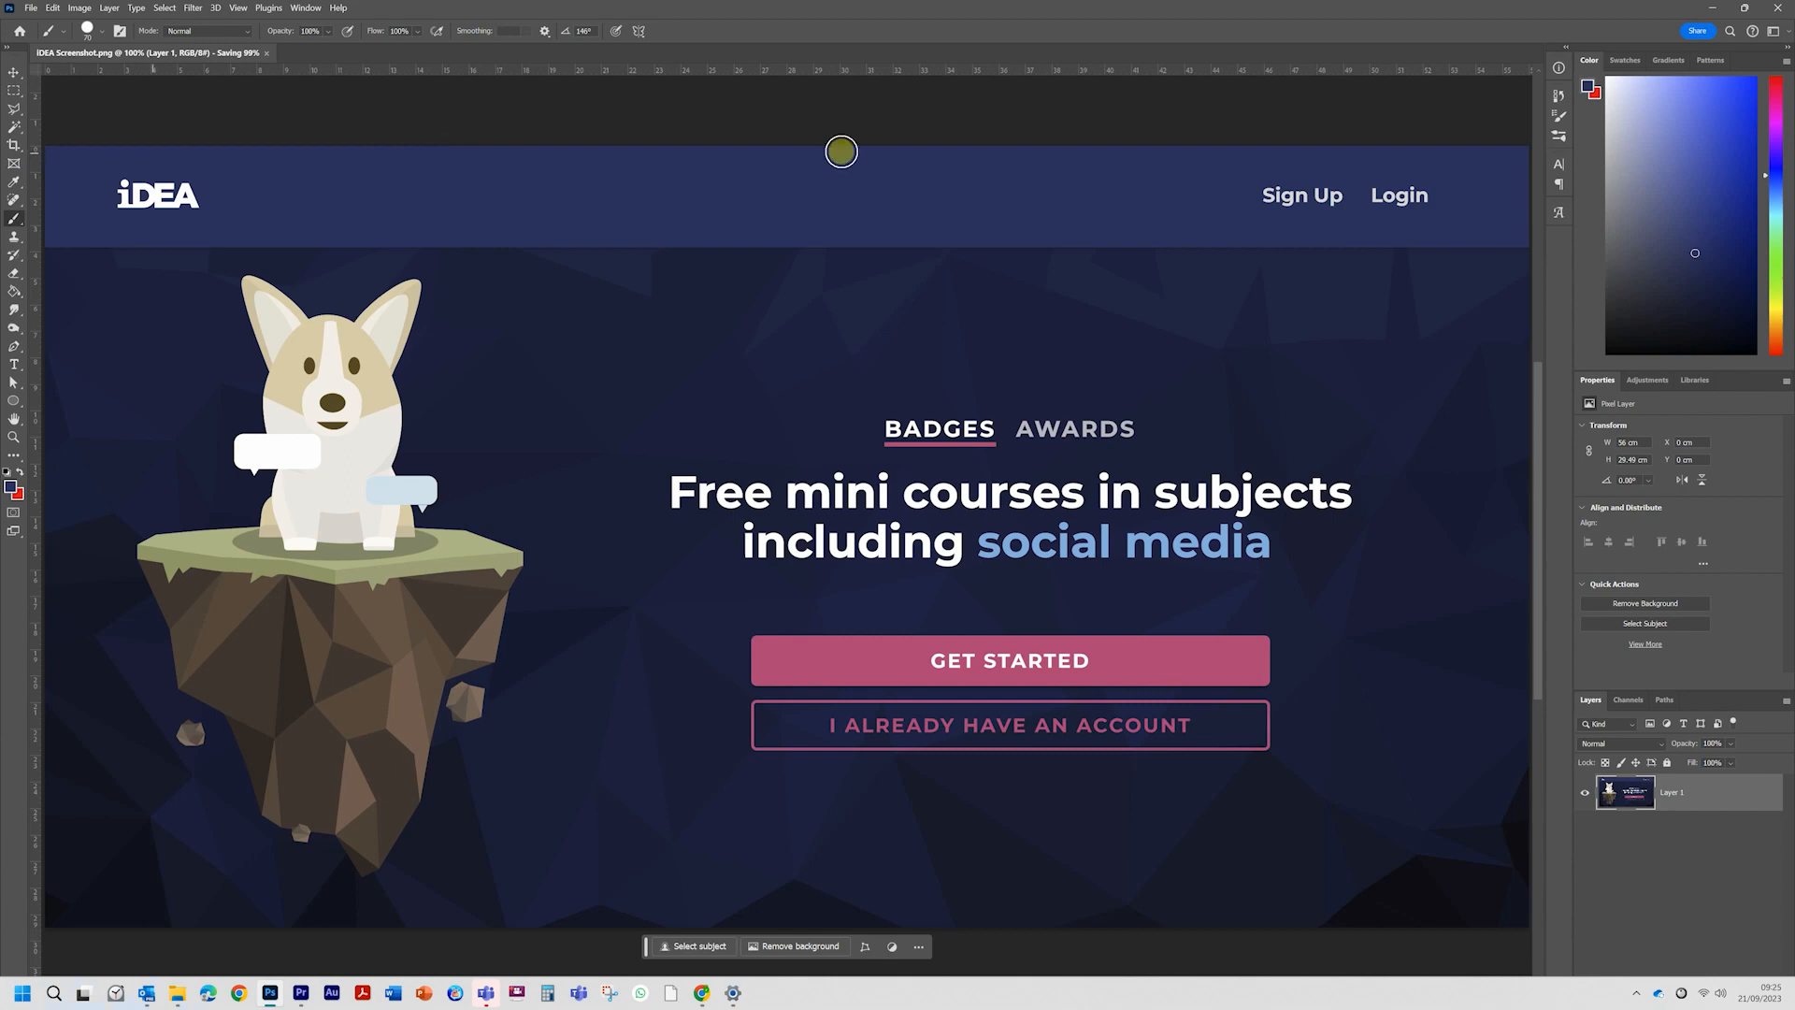
left_click(1718, 7)
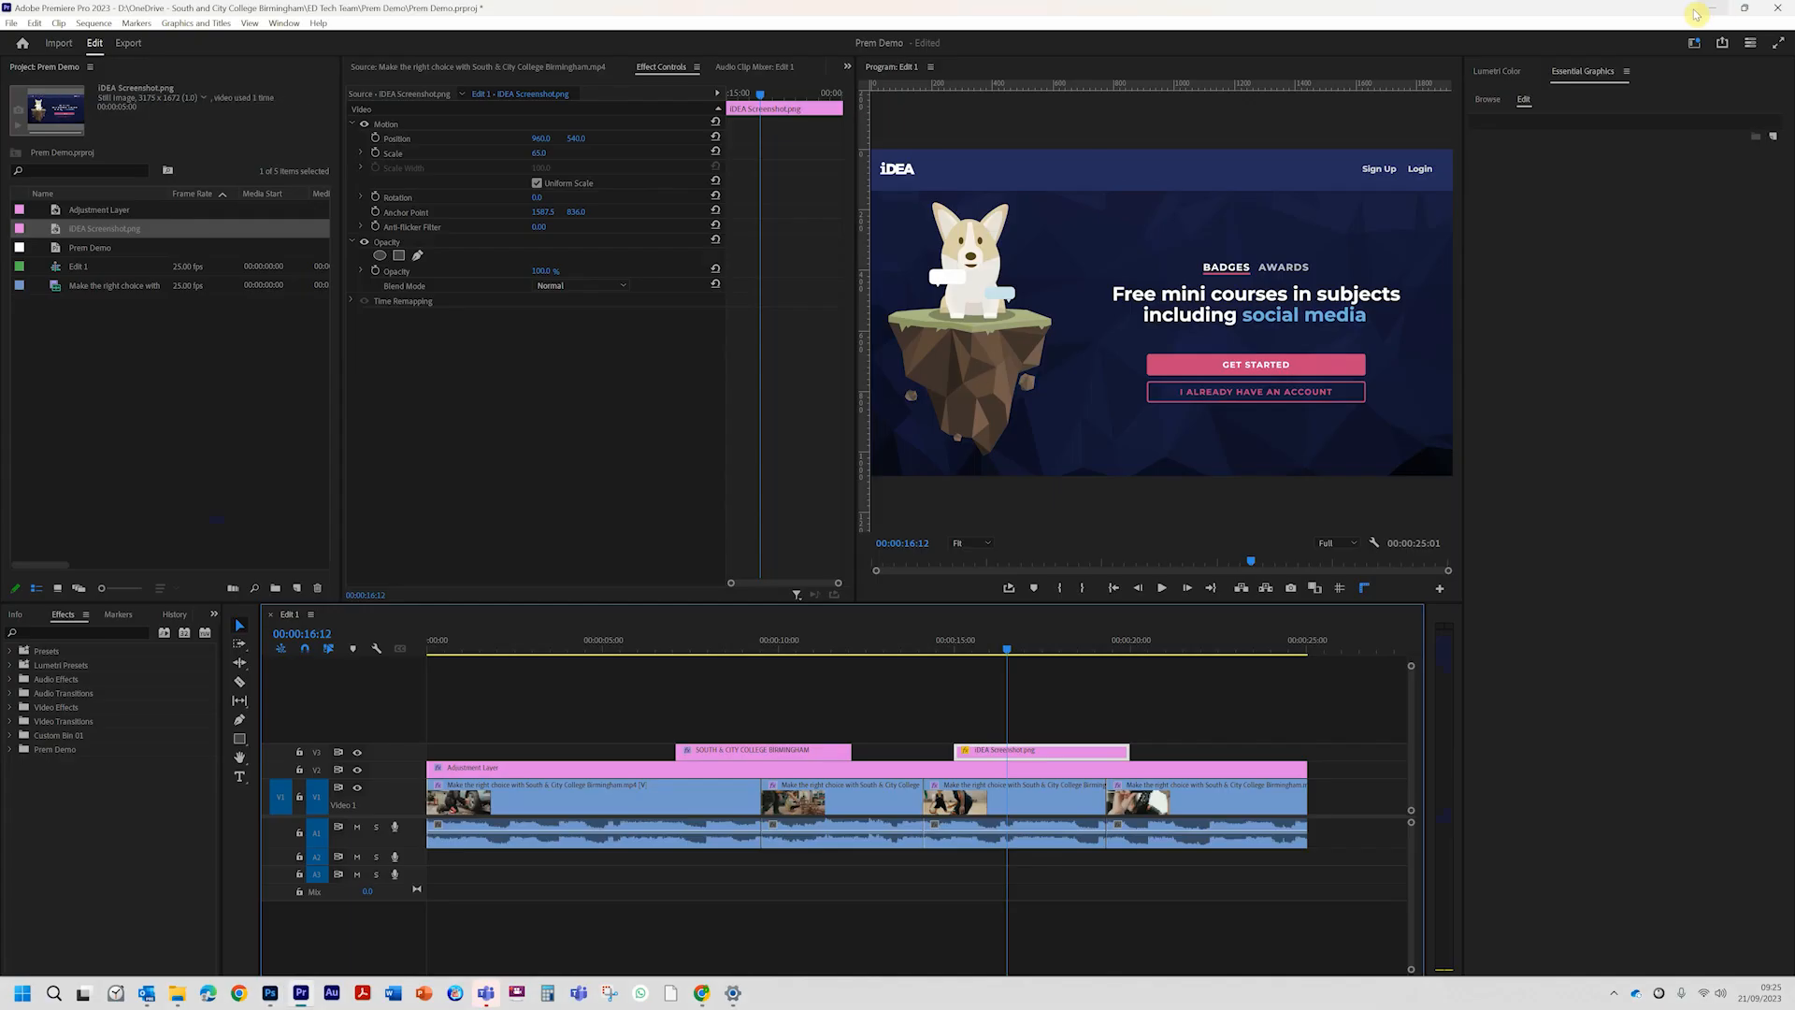
left_click_drag(1011, 643, 961, 660)
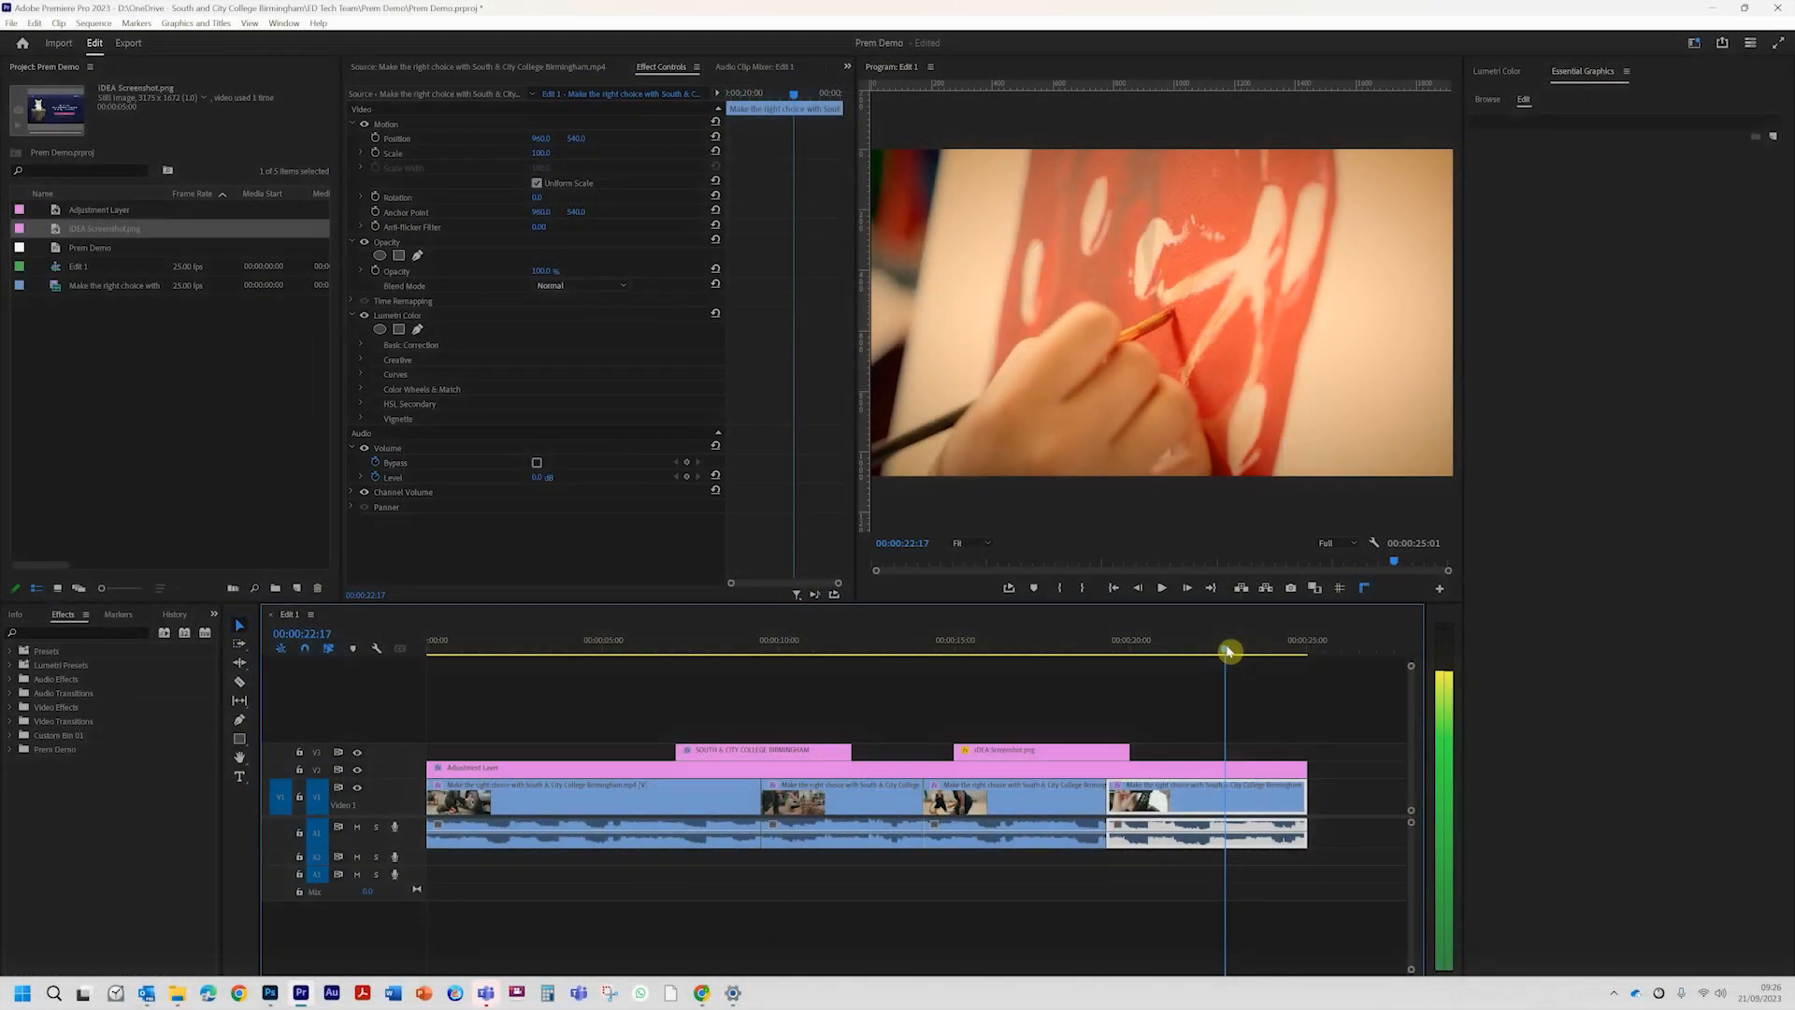
Step: Insert a frame hold segment into the first video clip at 00:00:01:18
left_click_drag(1230, 648, 879, 655)
left_click_drag(669, 669, 492, 684)
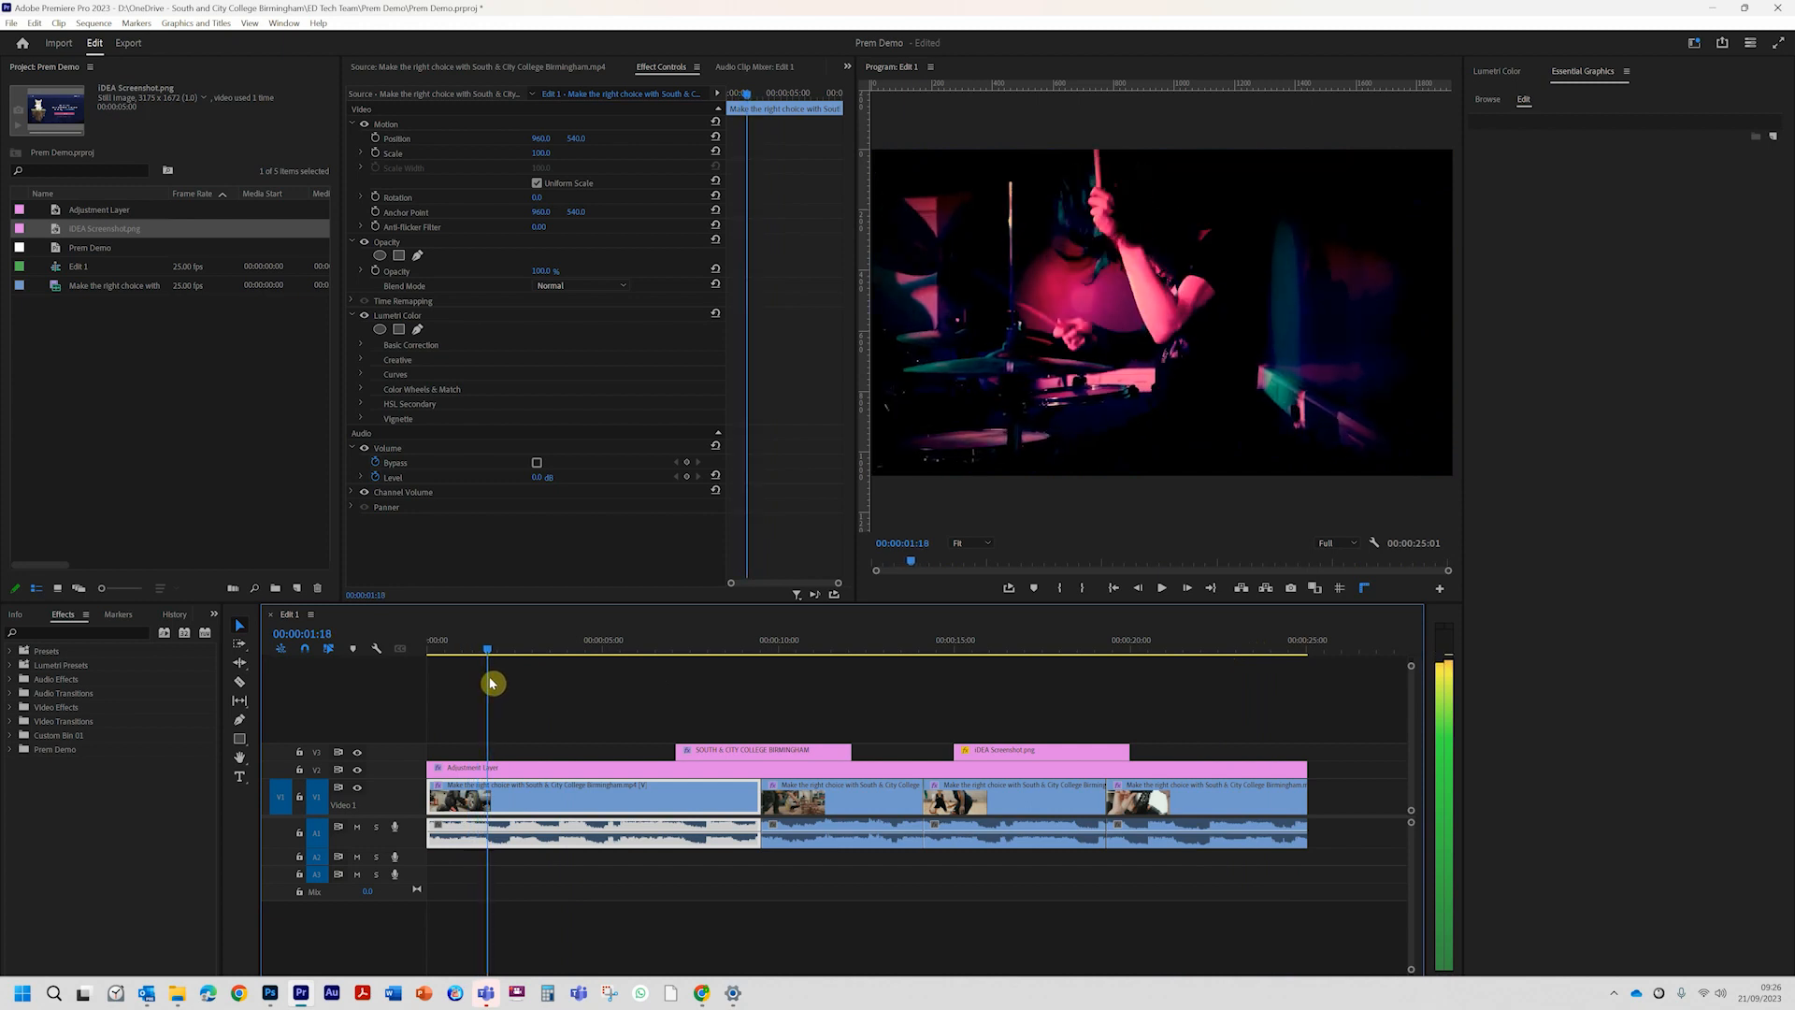
left_click(570, 720)
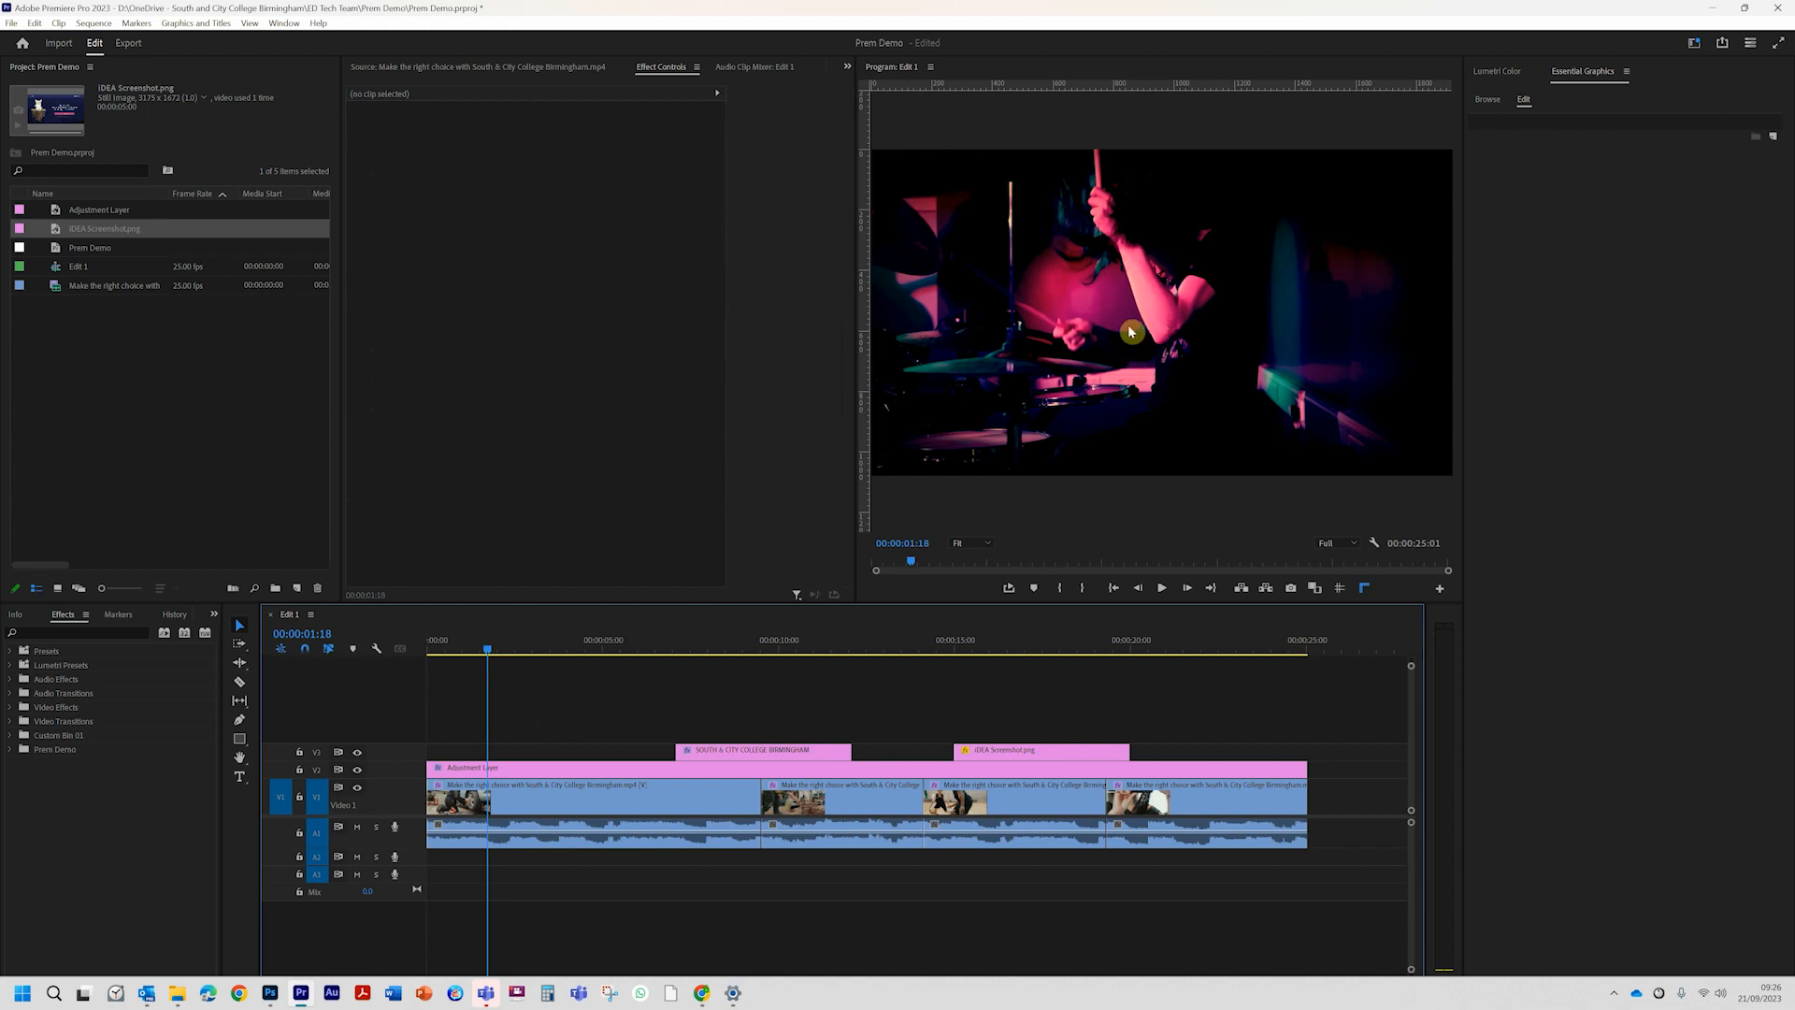
right_click(522, 804)
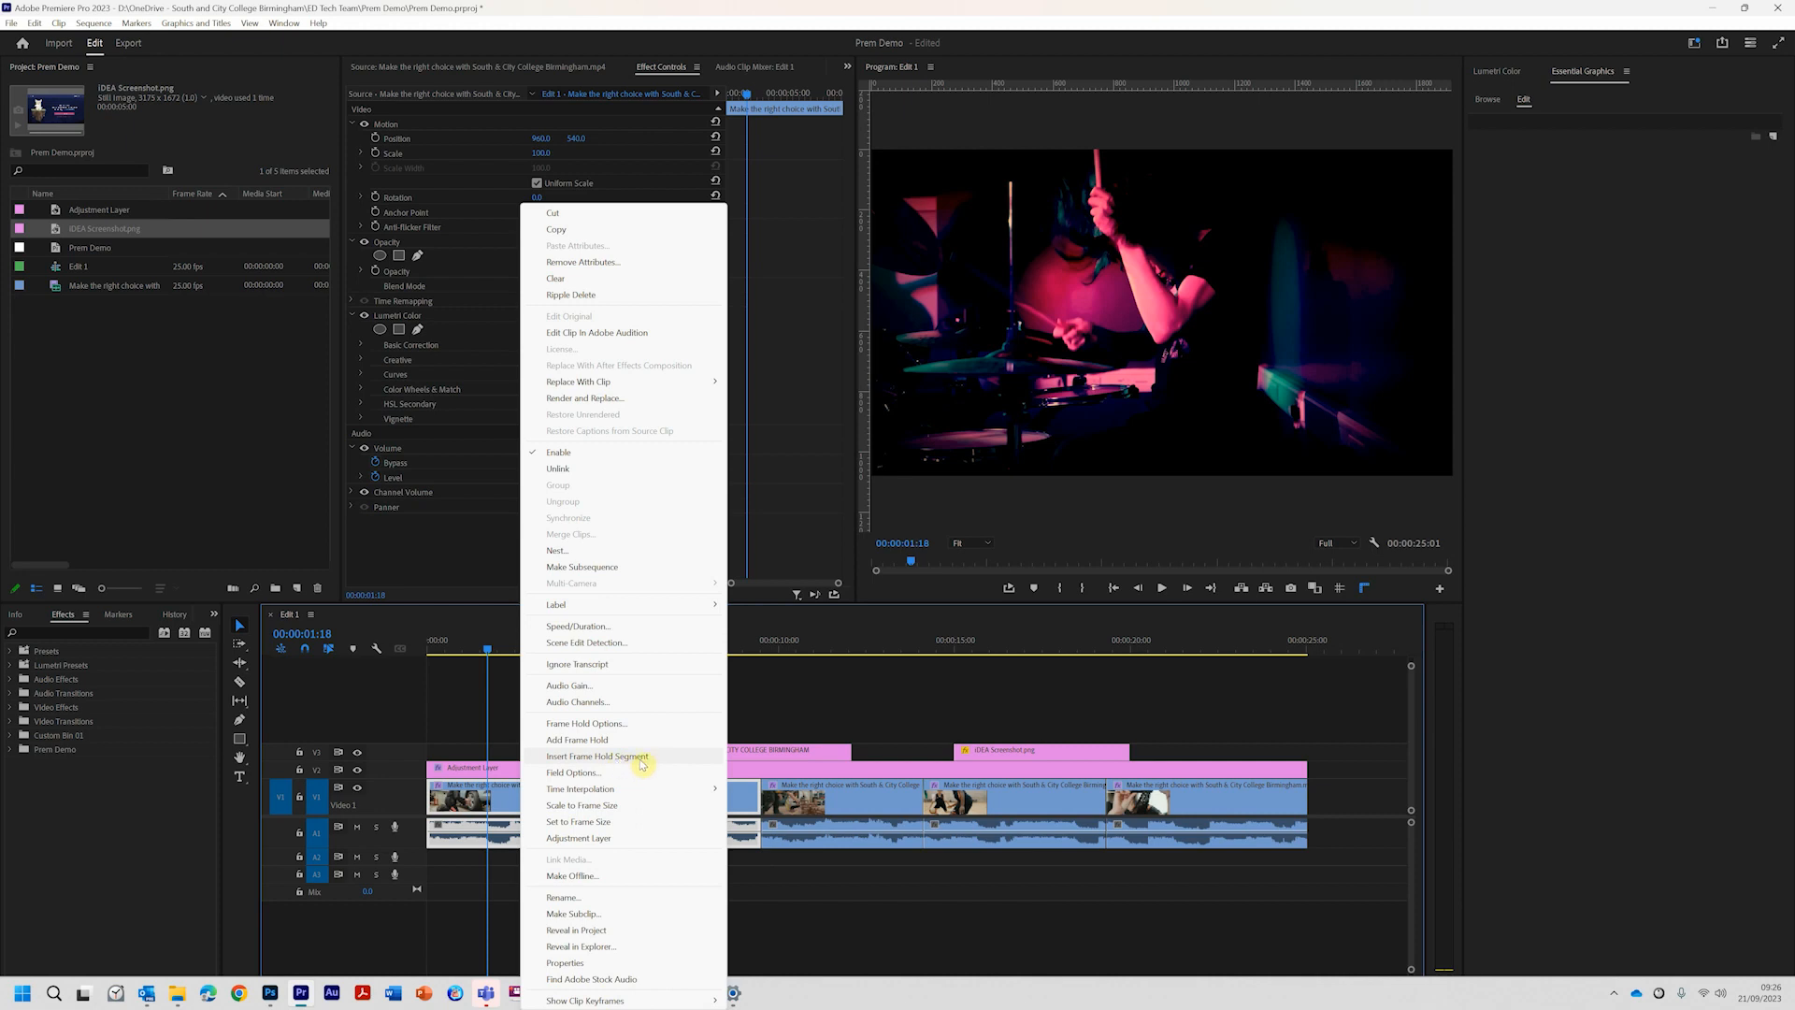
left_click(596, 755)
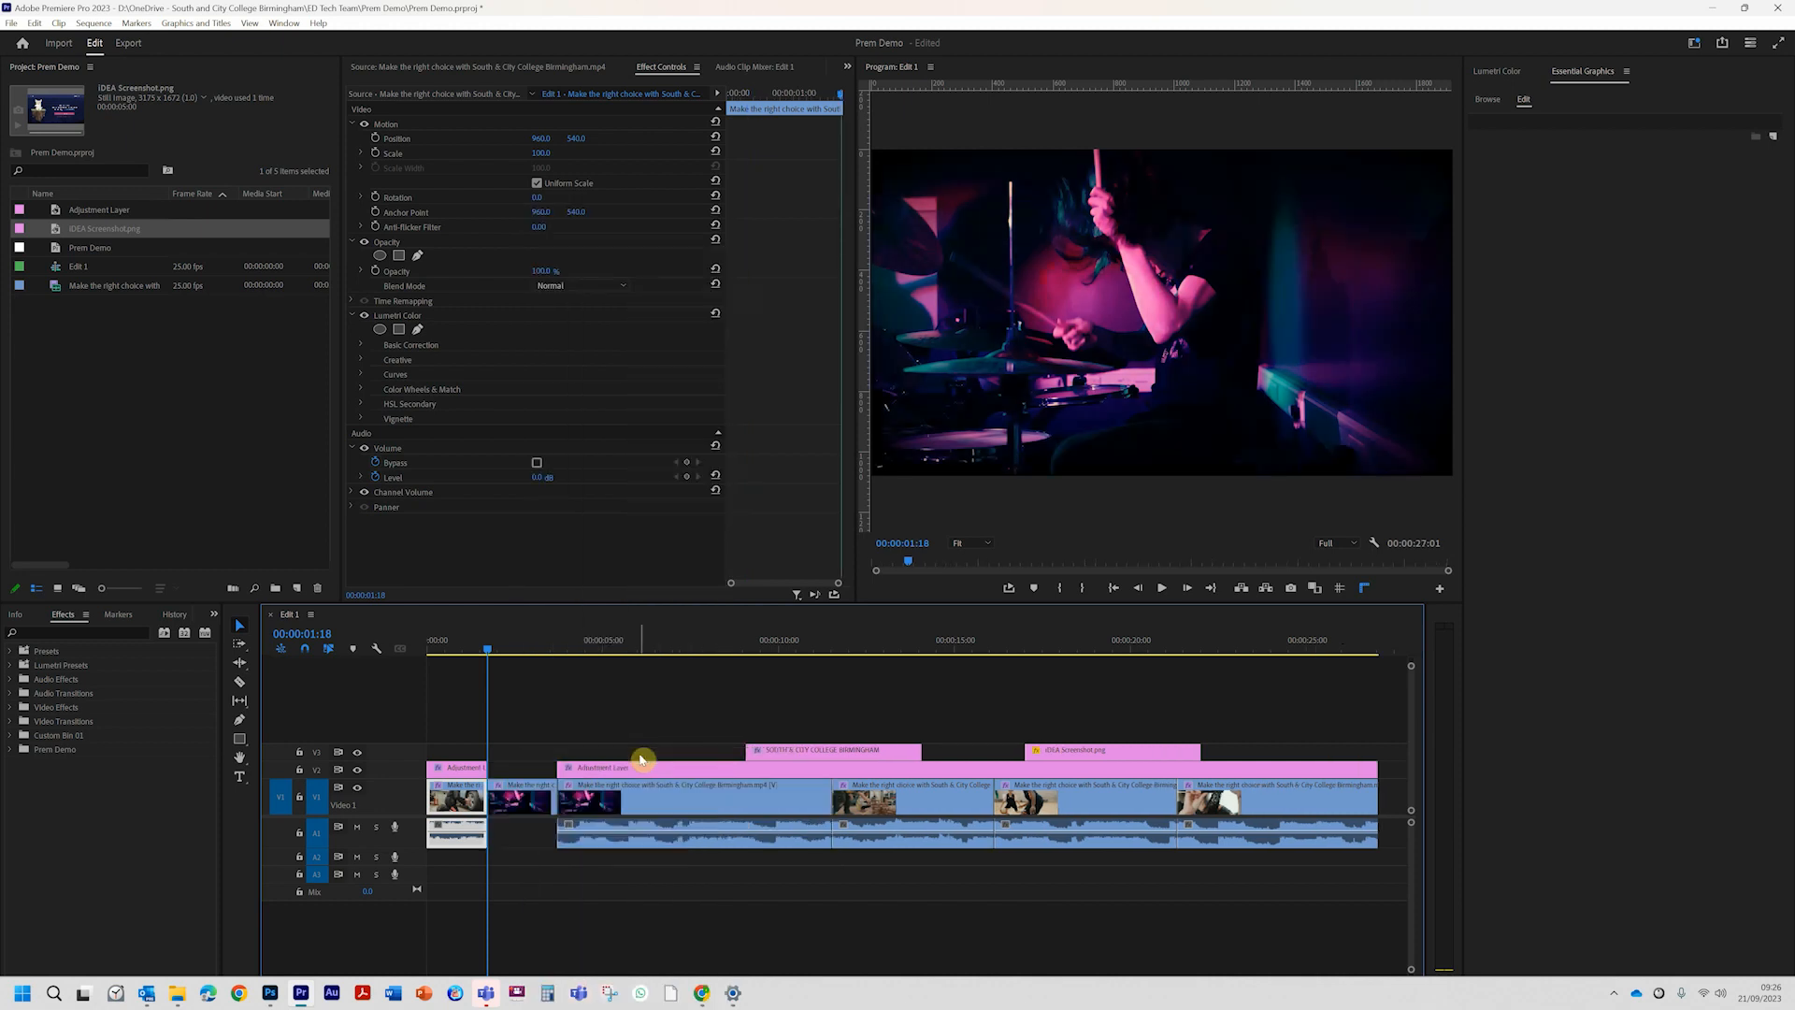
Step: Shorten the end of the frame hold segment, then extend it back to the following clip
left_click_drag(489, 654, 532, 654)
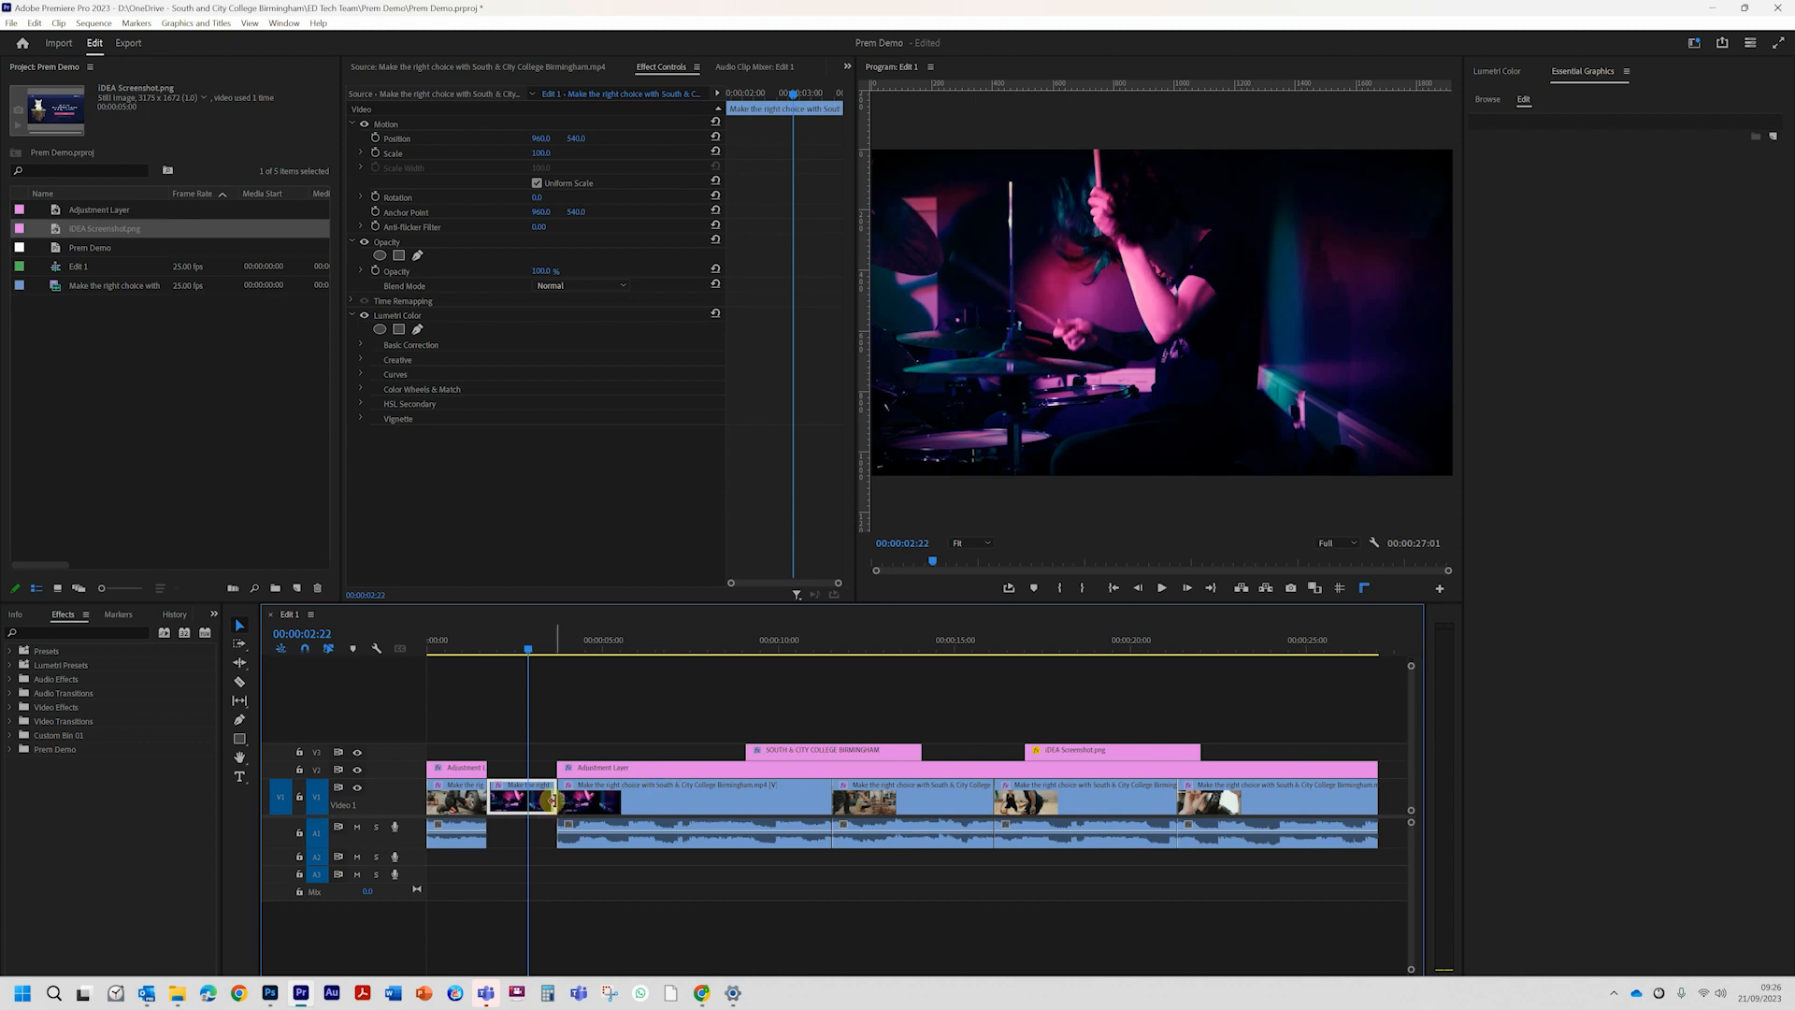
left_click_drag(550, 800, 538, 800)
left_click_drag(533, 652, 530, 650)
left_click_drag(541, 783, 552, 786)
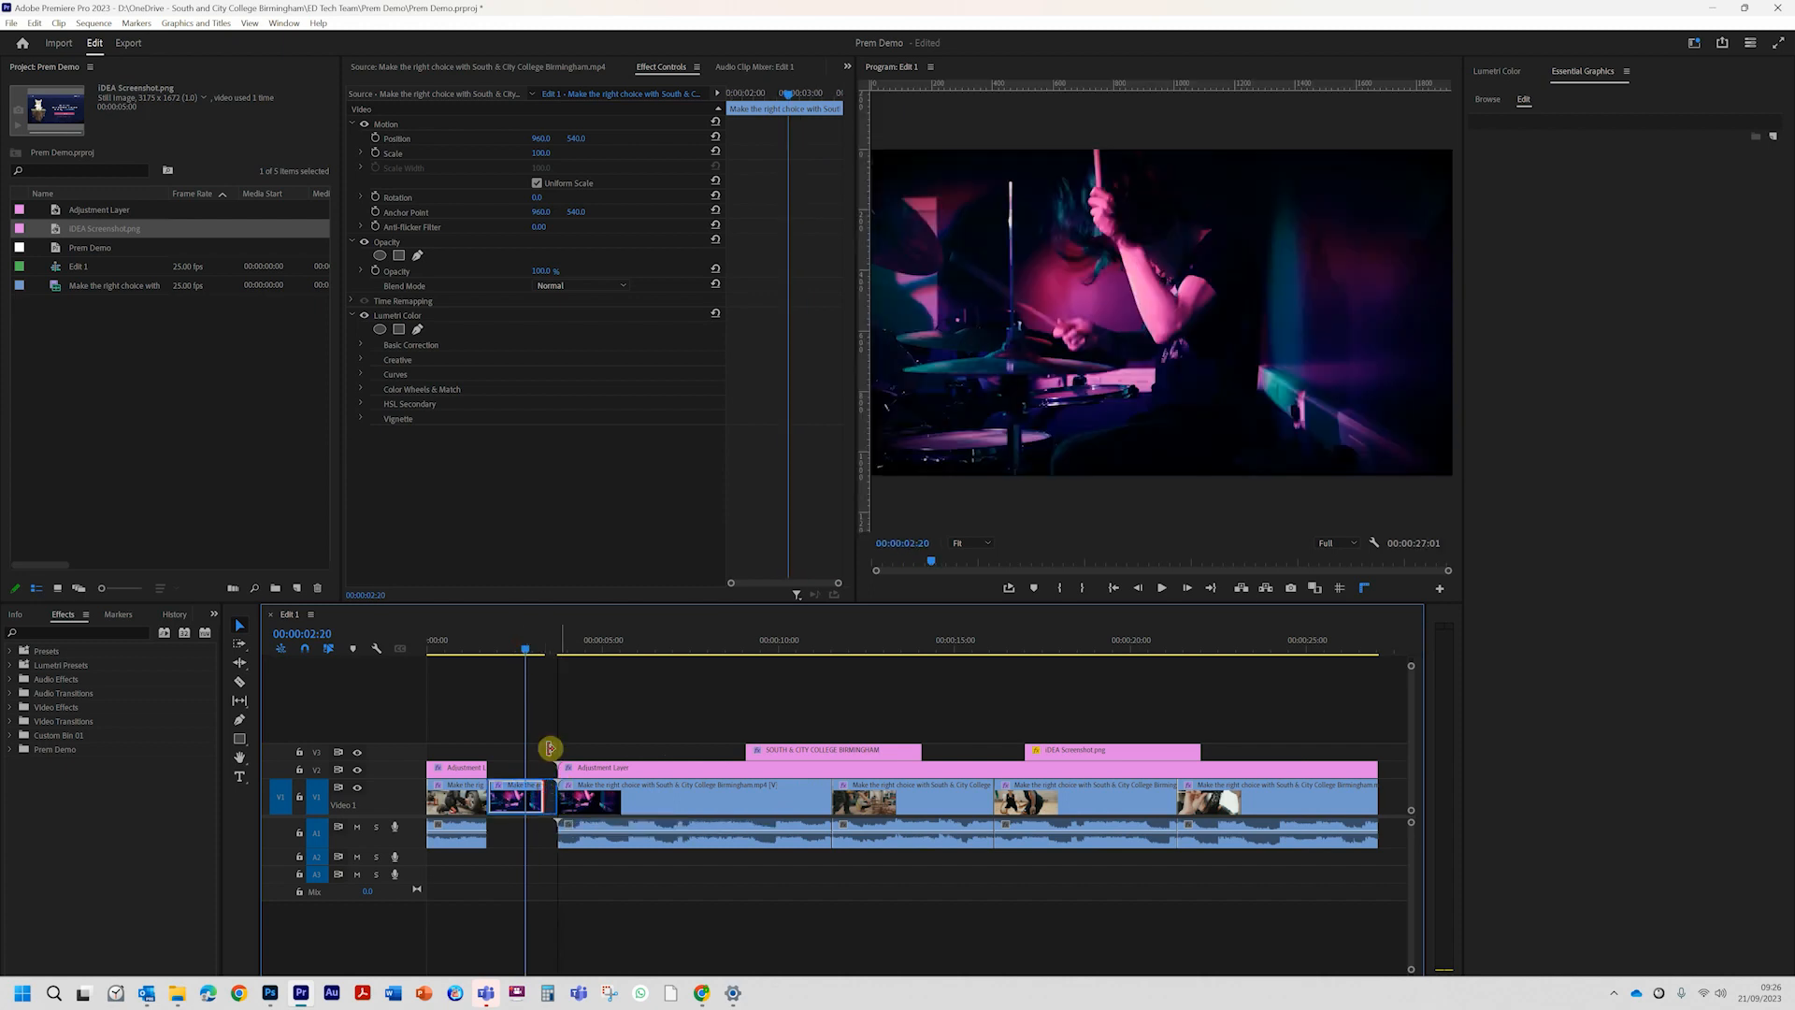
Step: Extend the start of the second adjustment layer back over the frame hold segment to close the gap on V2
mouse_move(533, 645)
left_mouse_down()
mouse_move(614, 660)
mouse_move(523, 659)
mouse_move(563, 663)
left_mouse_up()
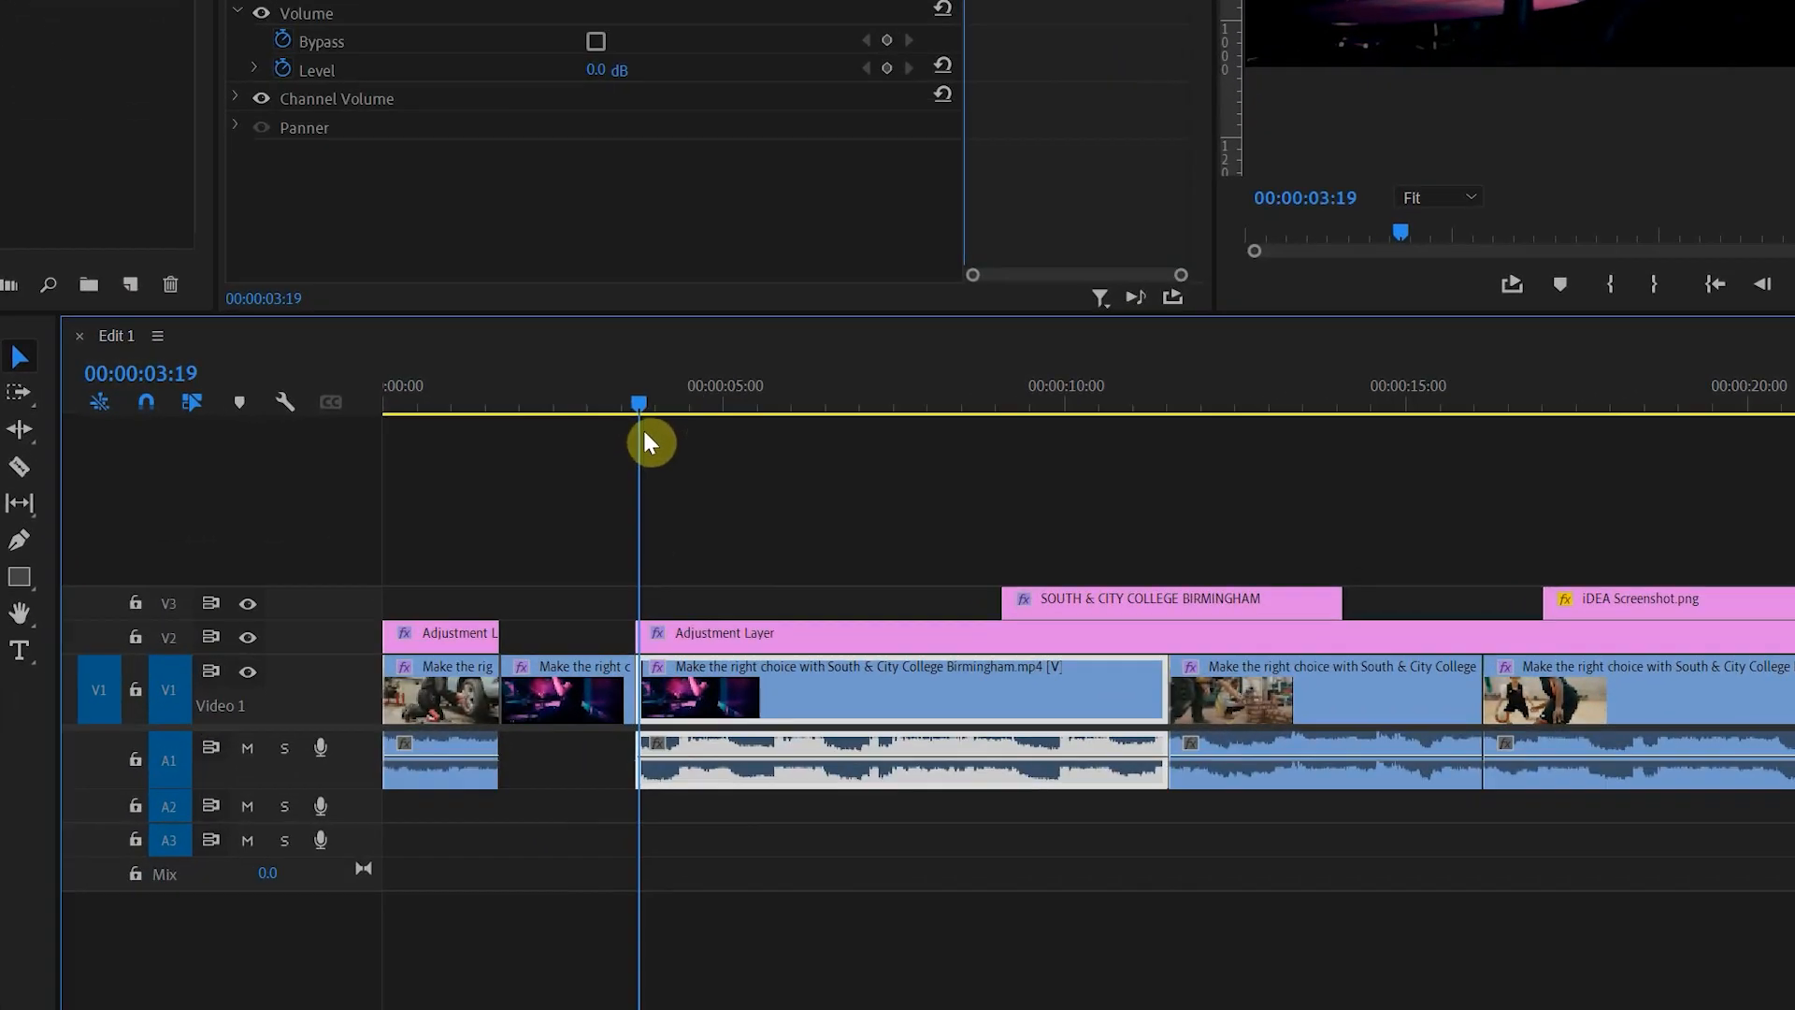
left_click_drag(645, 432, 598, 432)
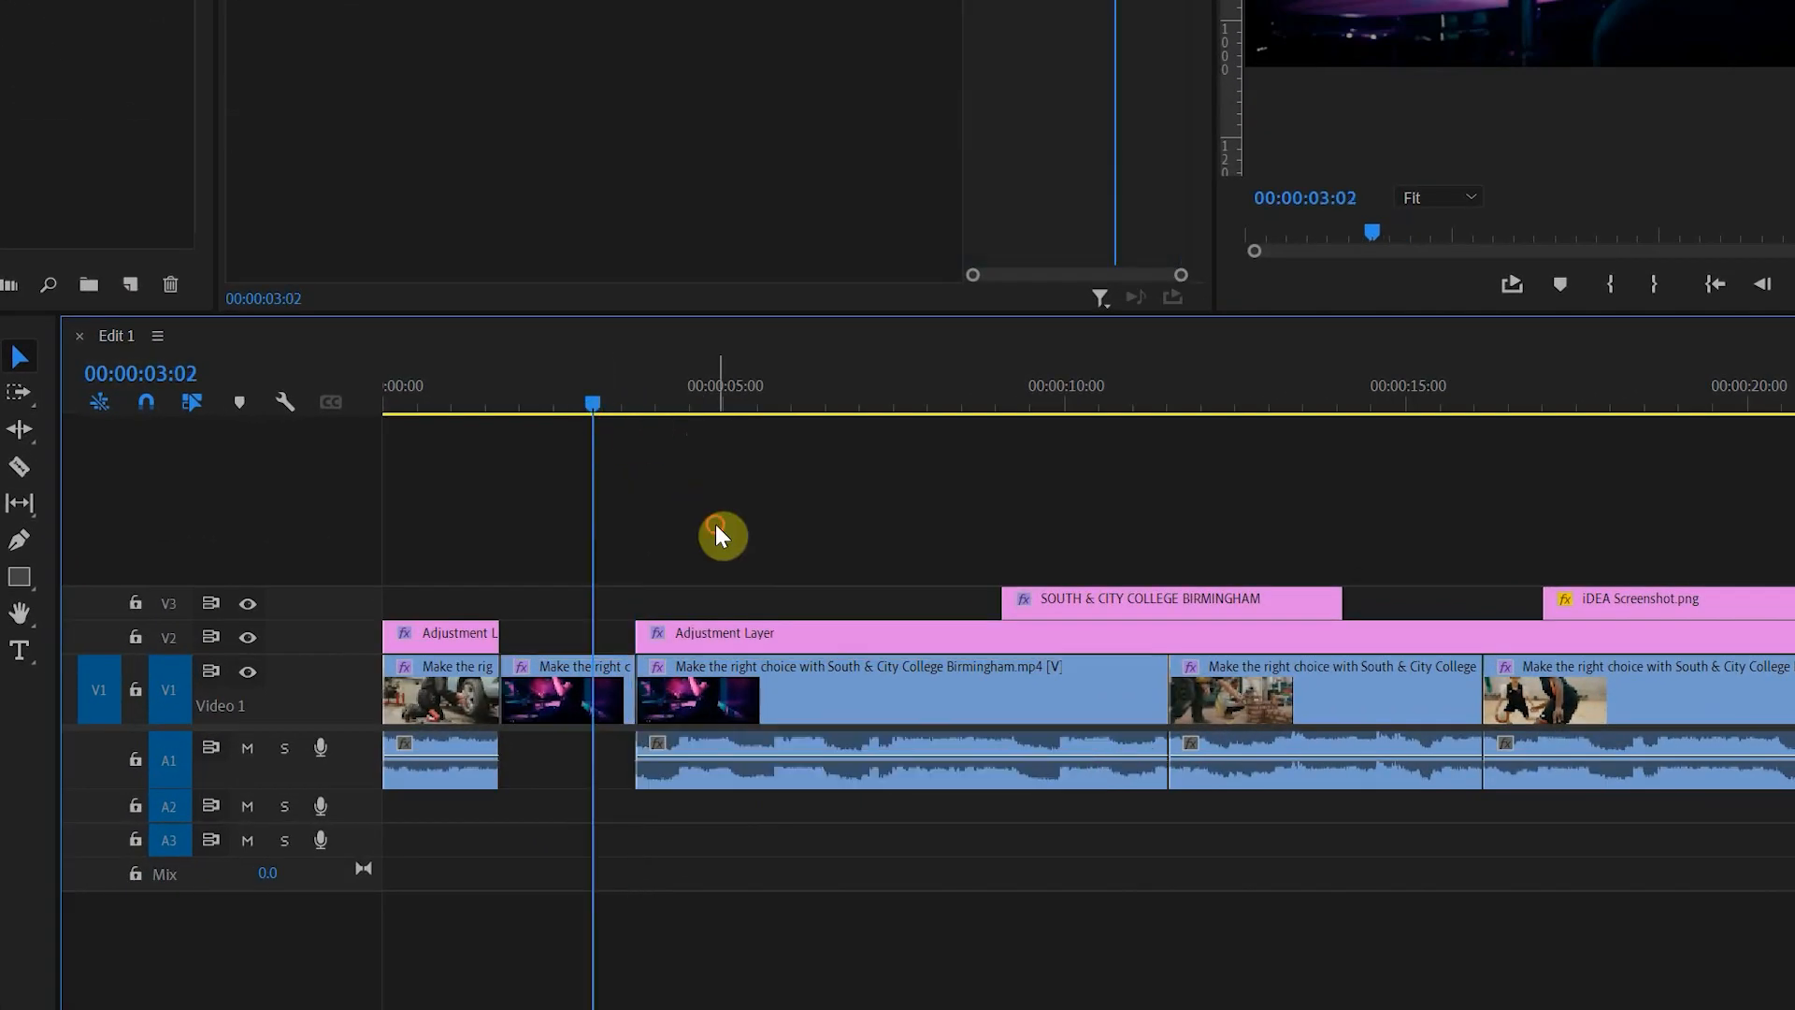
left_click_drag(652, 636, 495, 631)
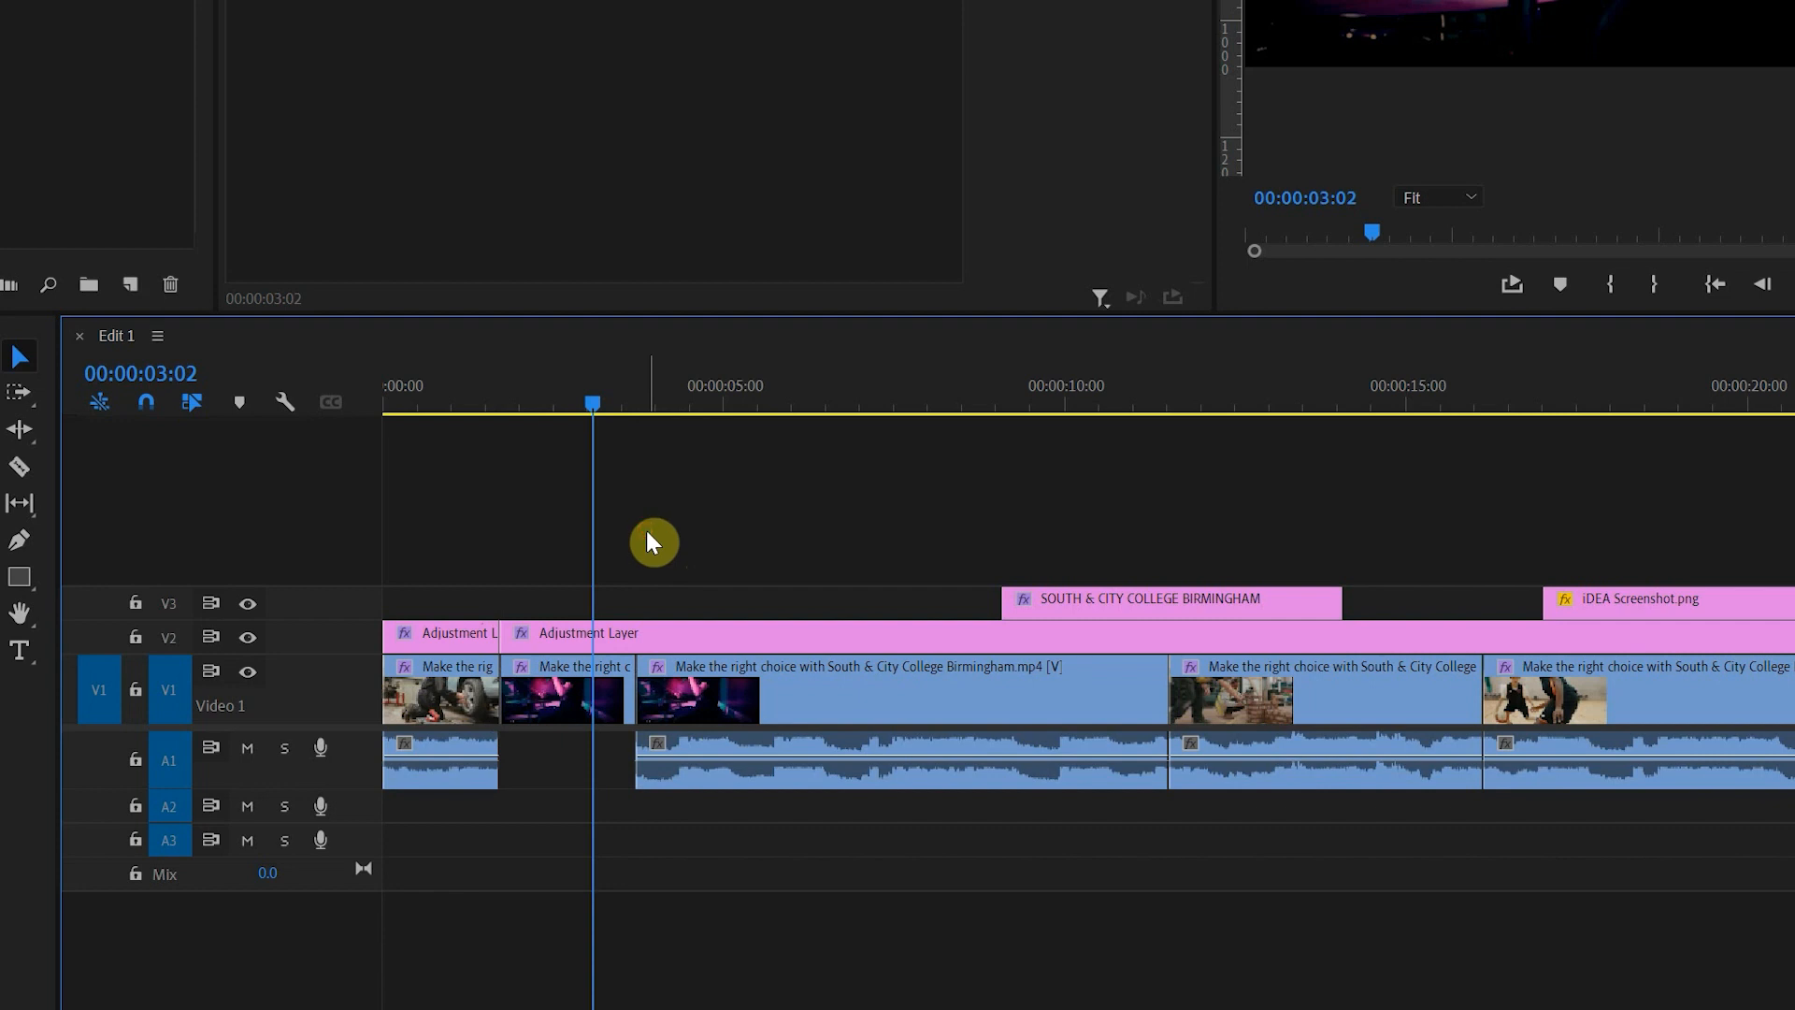
Step: Undo the adjustment layer extension and the frame hold edits, and select the first clip on V1
key("ctrl+z")
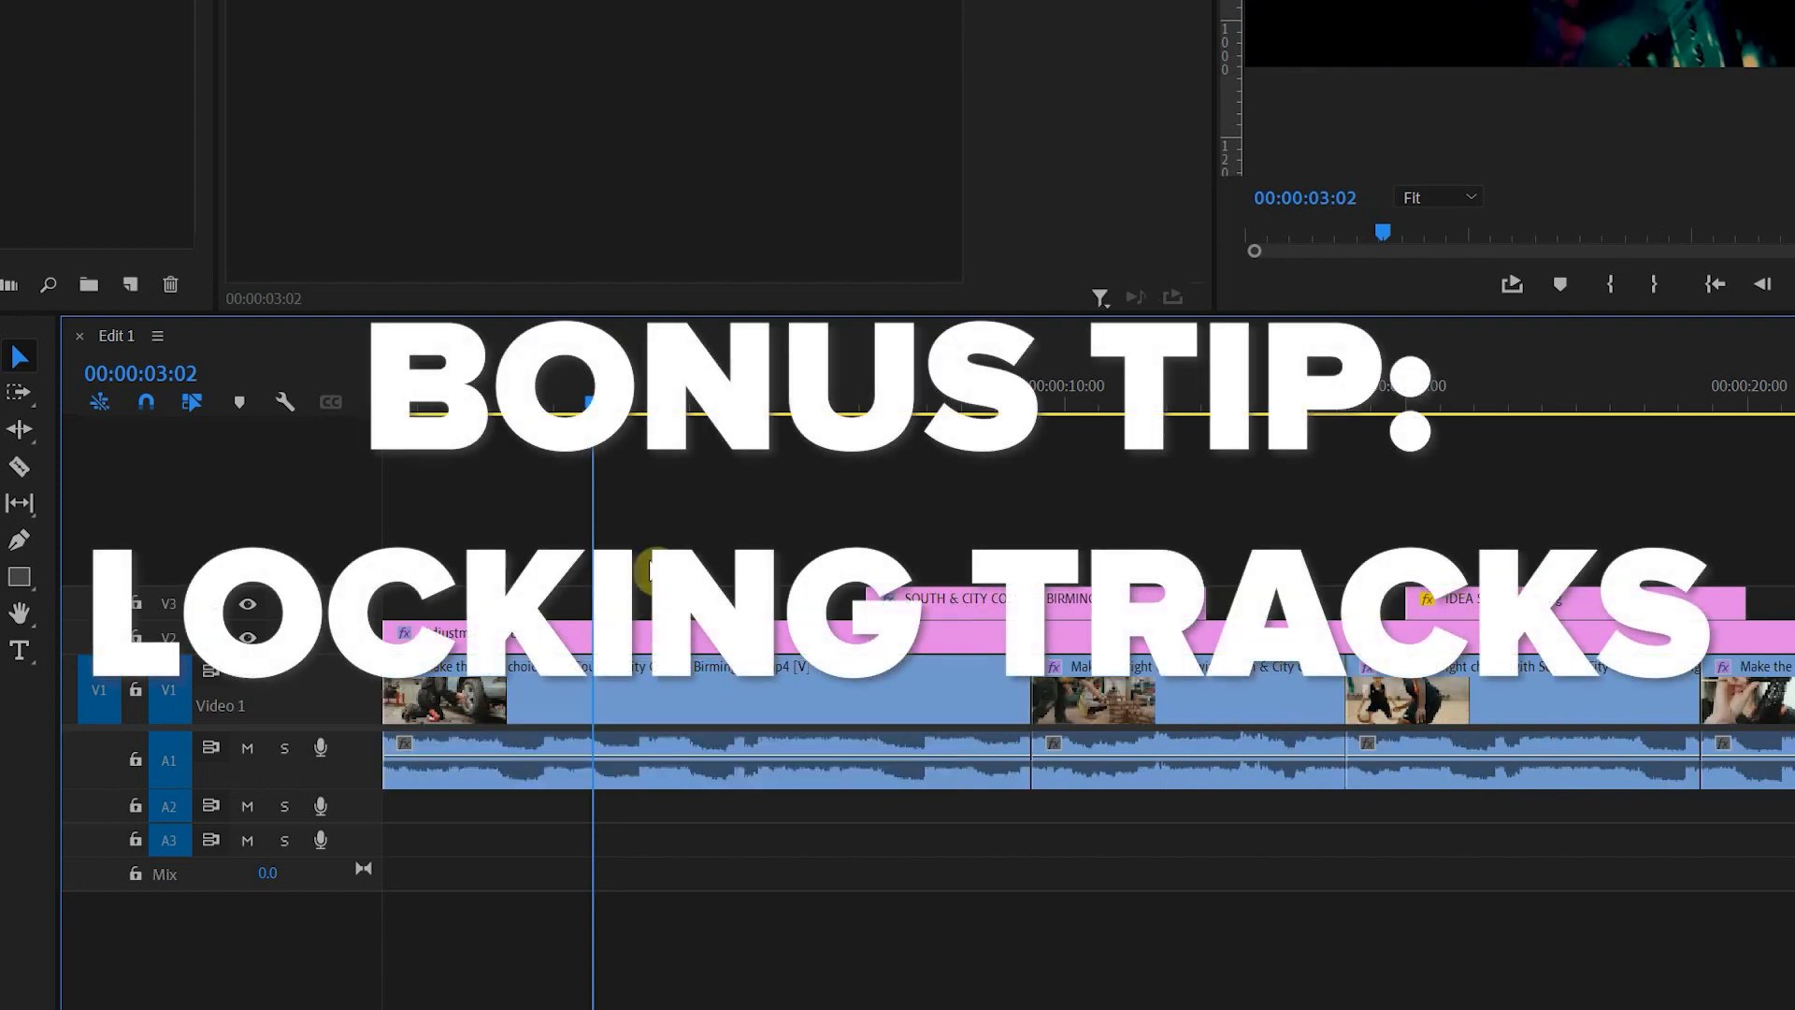
left_click(675, 681)
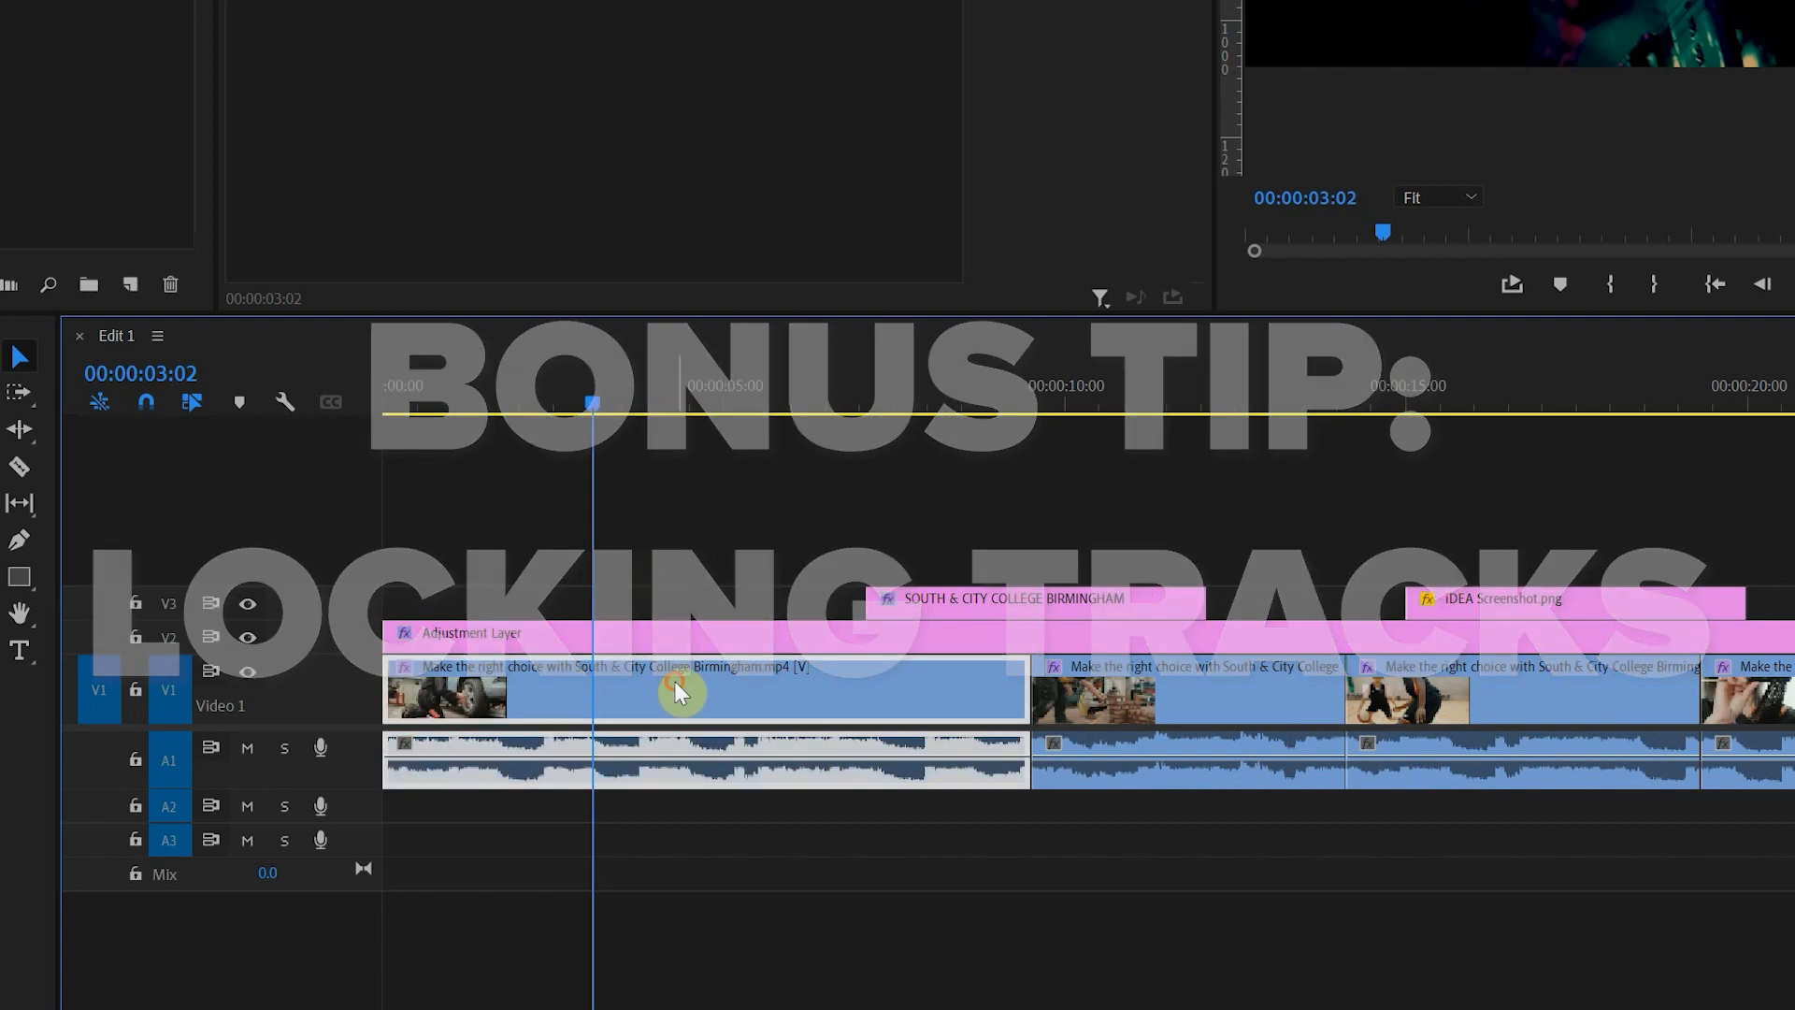
Step: Lock tracks V2, V3 and A1, and insert a frame hold segment into the first V1 clip at 00:00:03:02
left_click(660, 576)
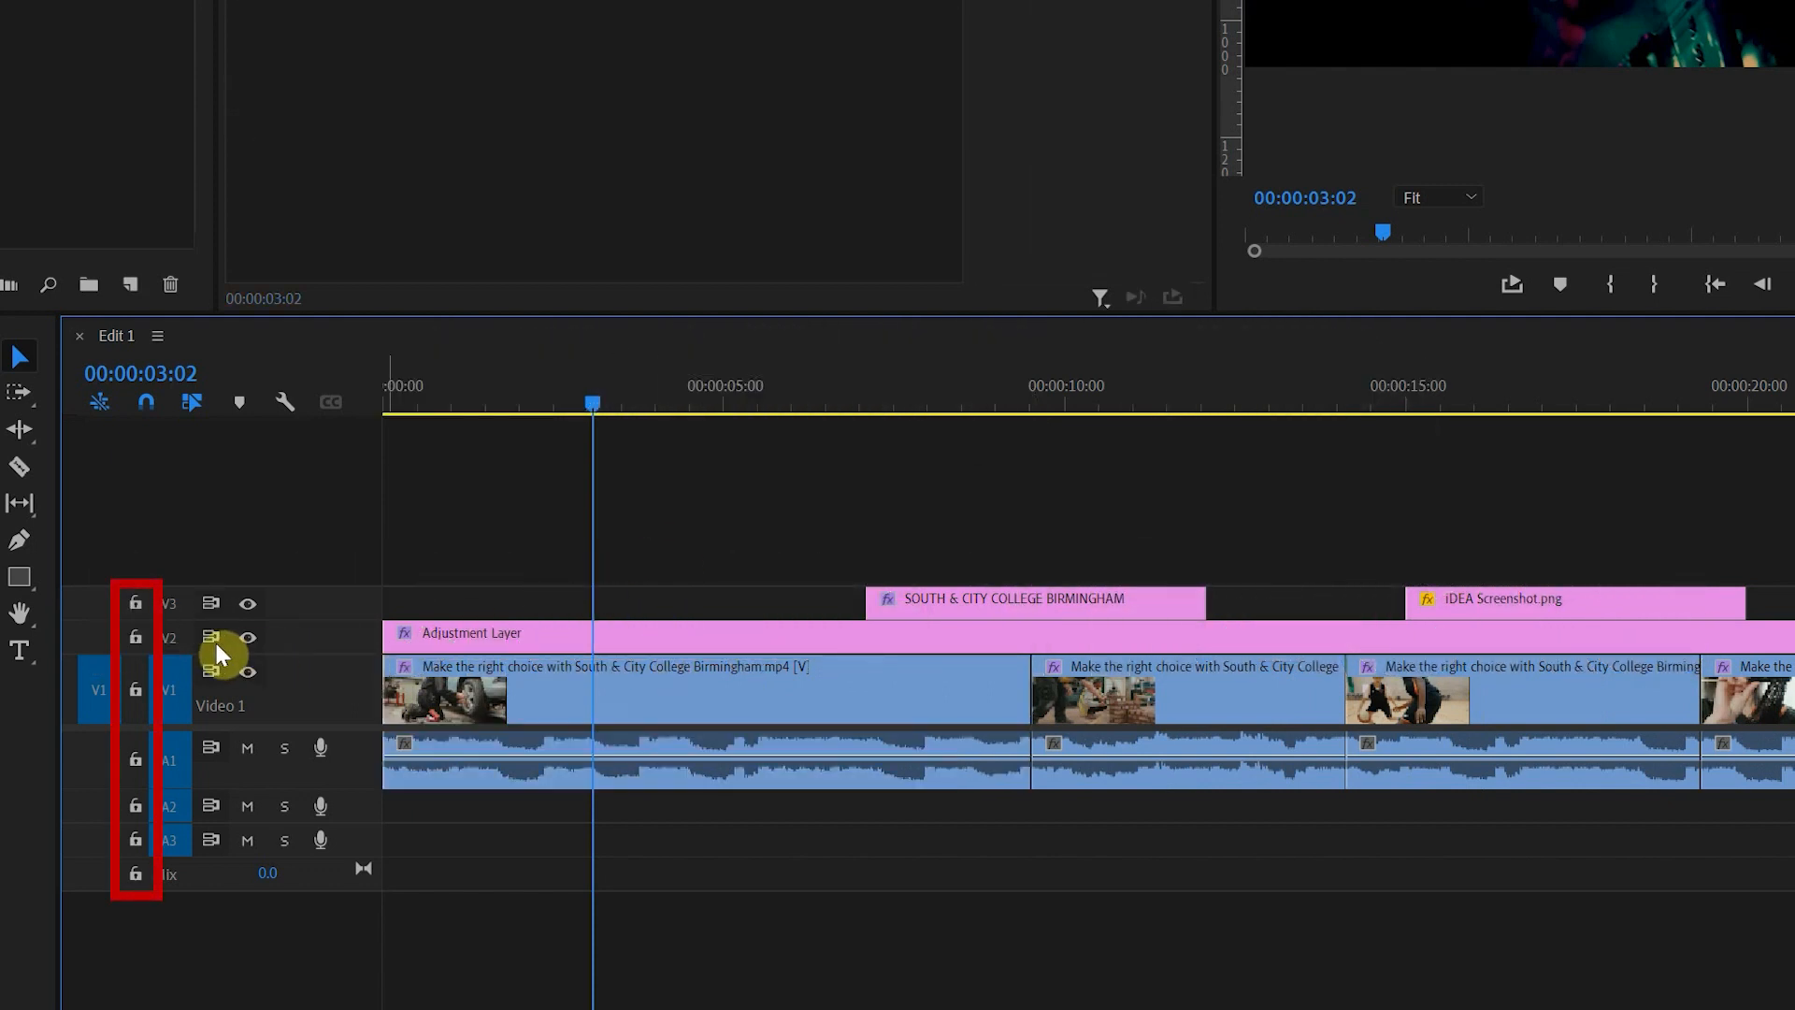
left_click(135, 639)
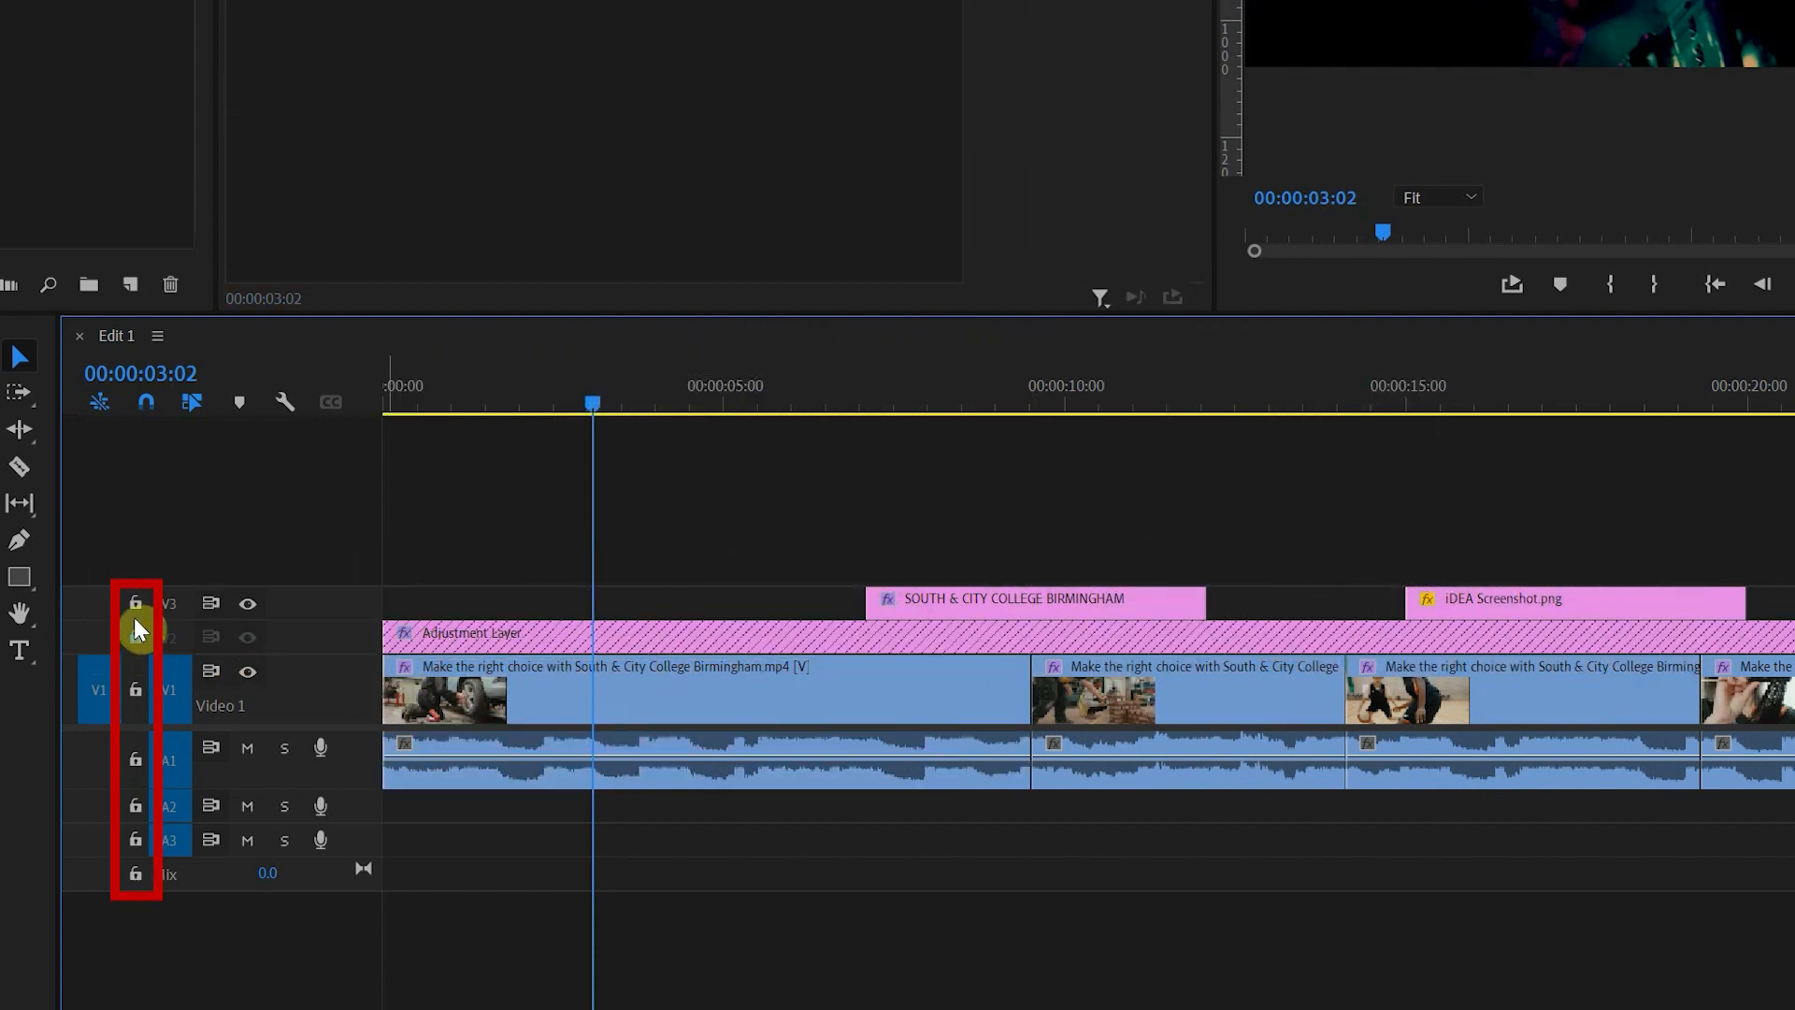
left_click(136, 603)
left_click(136, 762)
right_click(641, 688)
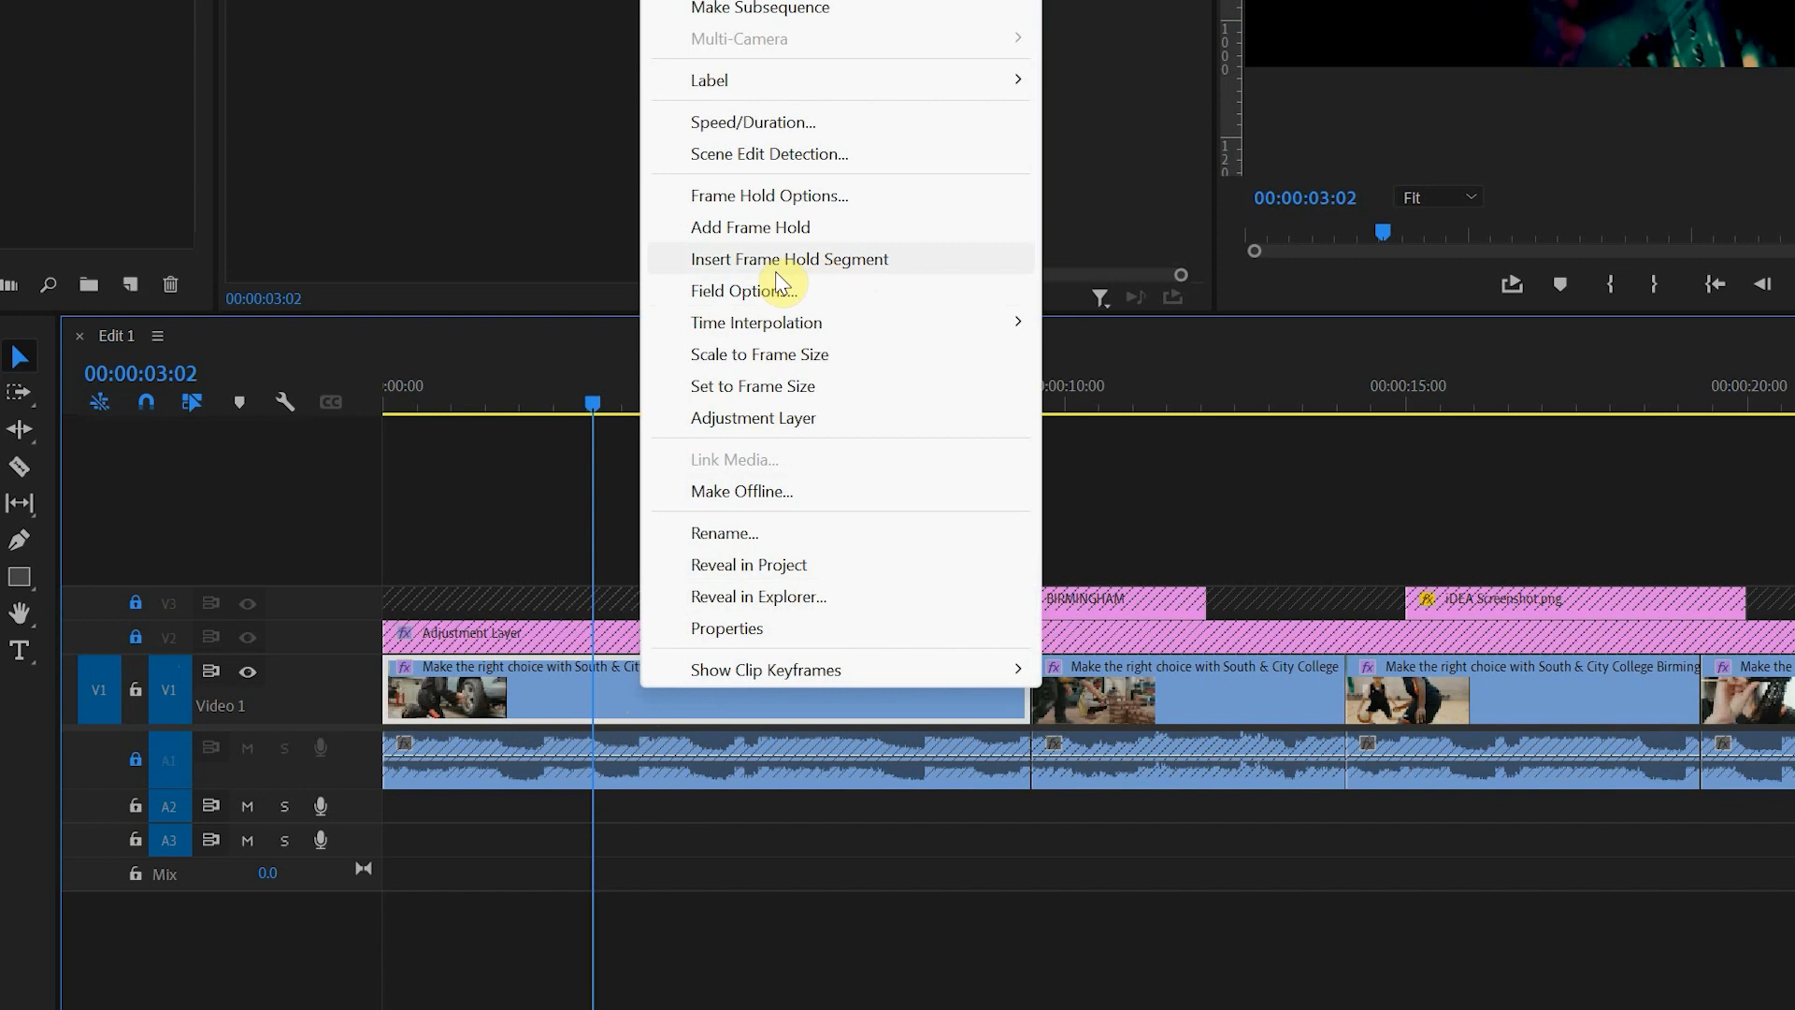
left_click(790, 259)
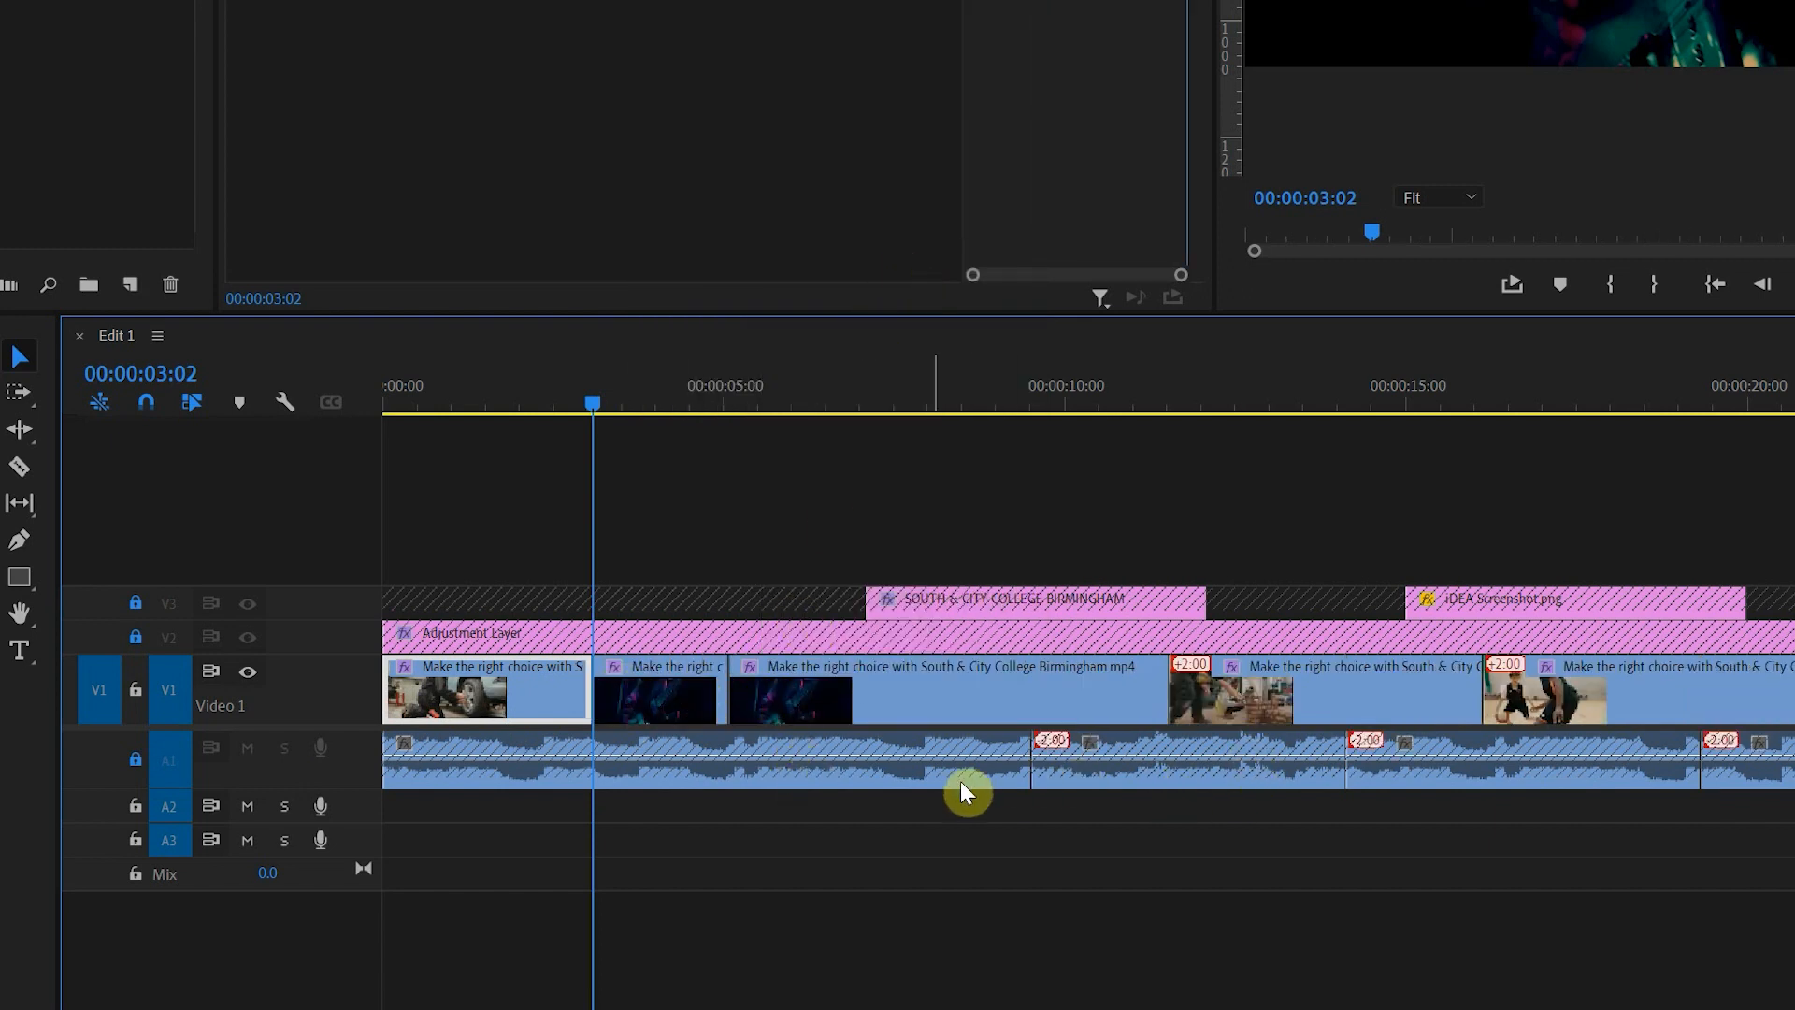
Step: Unlock tracks V2, V3 and A1
left_click(135, 637)
left_click(136, 602)
left_click(135, 759)
Step: Play back the frame hold segment on V1 and move the playhead back to 00:00:04:03 within it
left_click_drag(546, 407, 595, 408)
key("space")
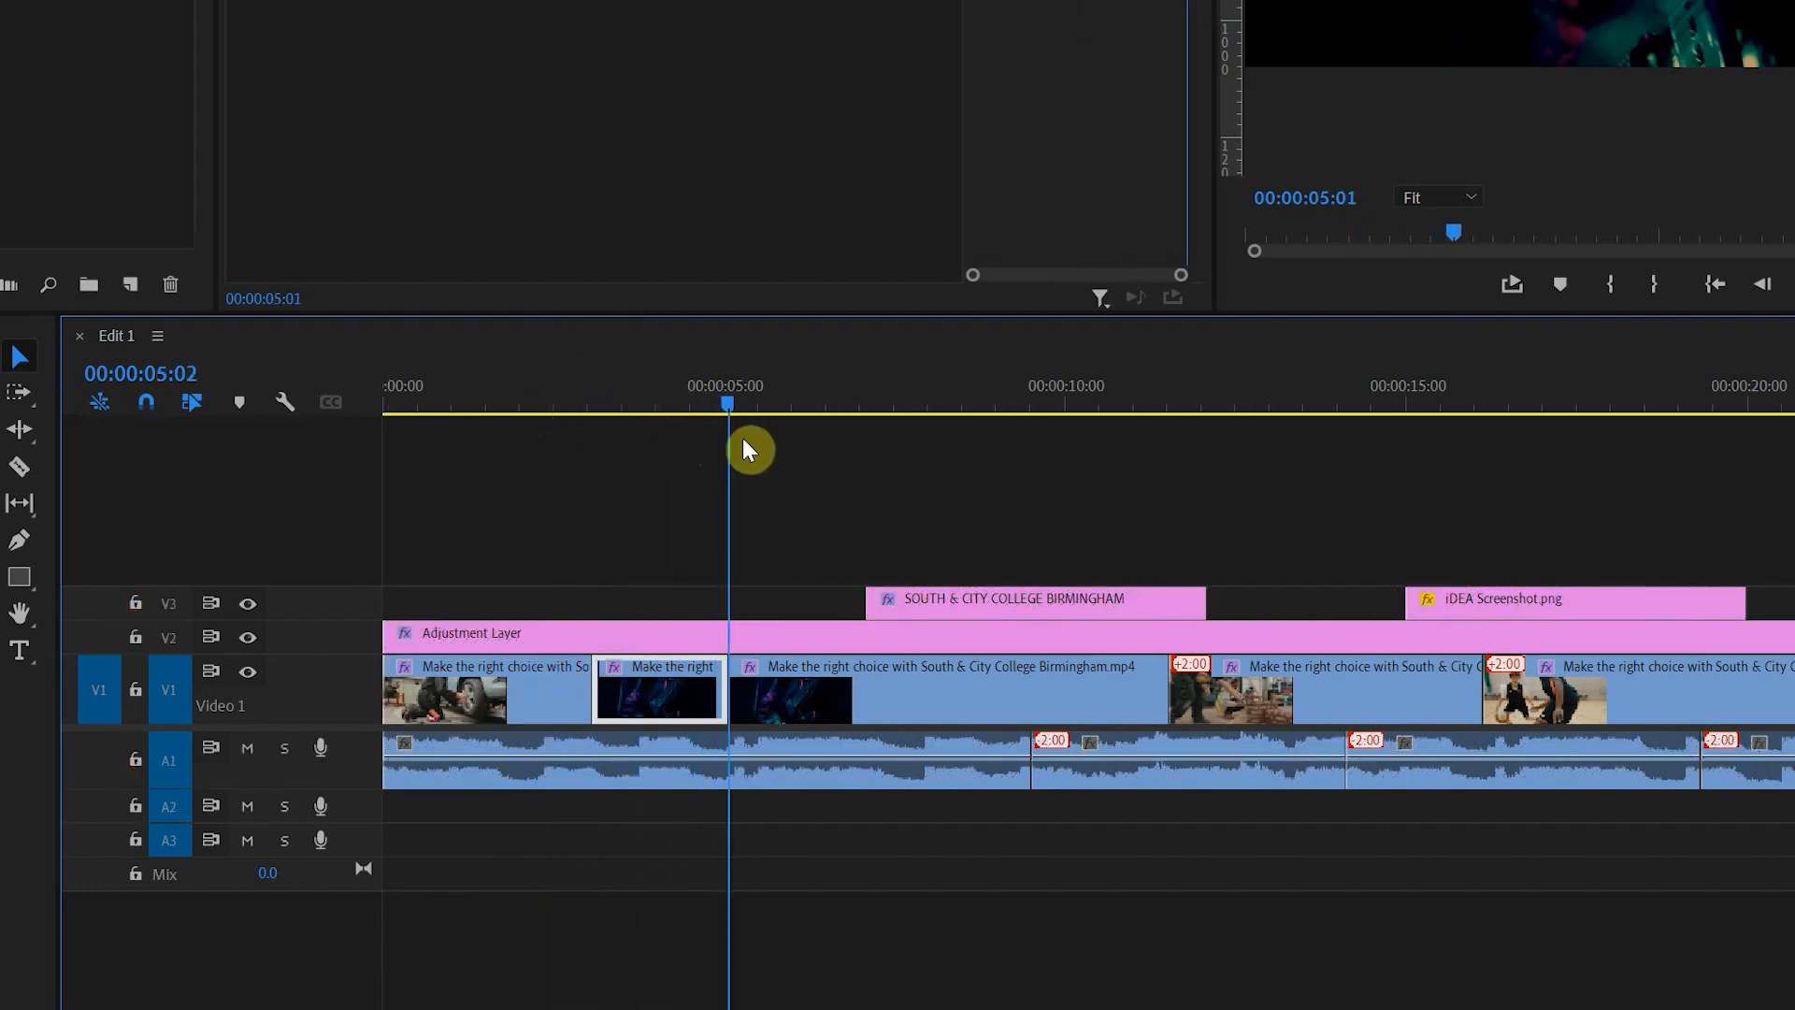
left_click_drag(799, 445, 665, 463)
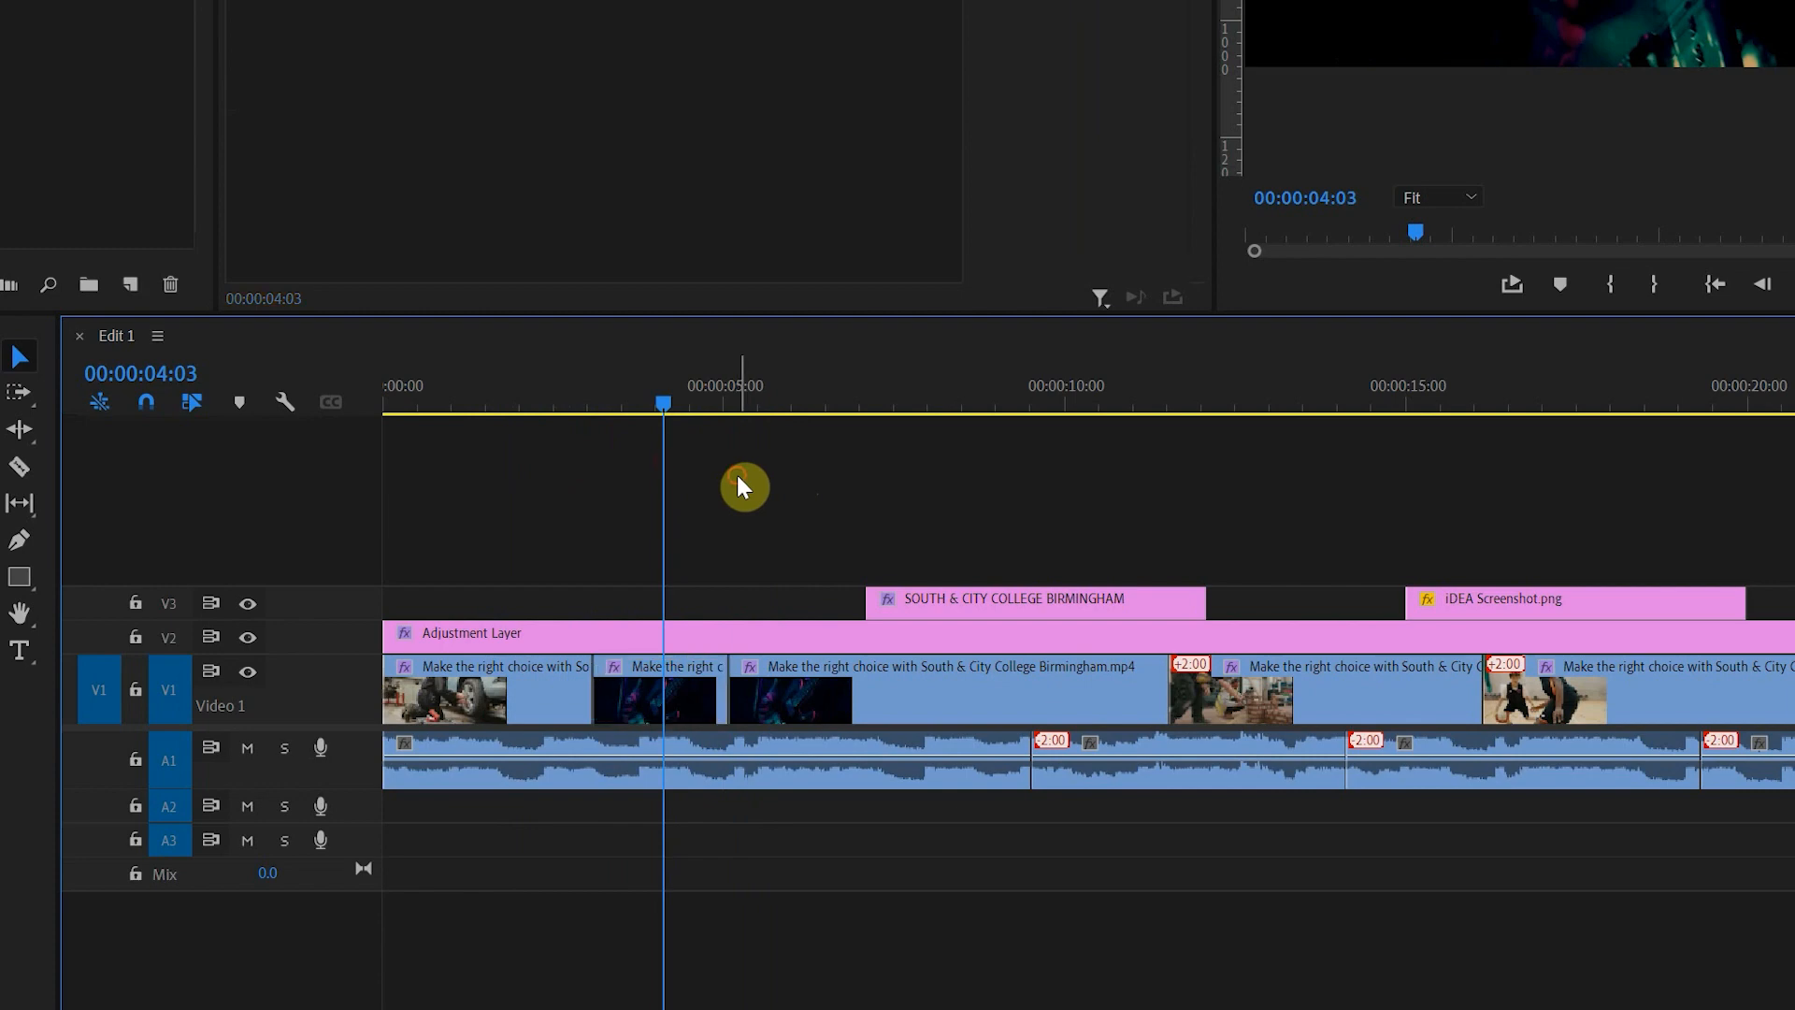